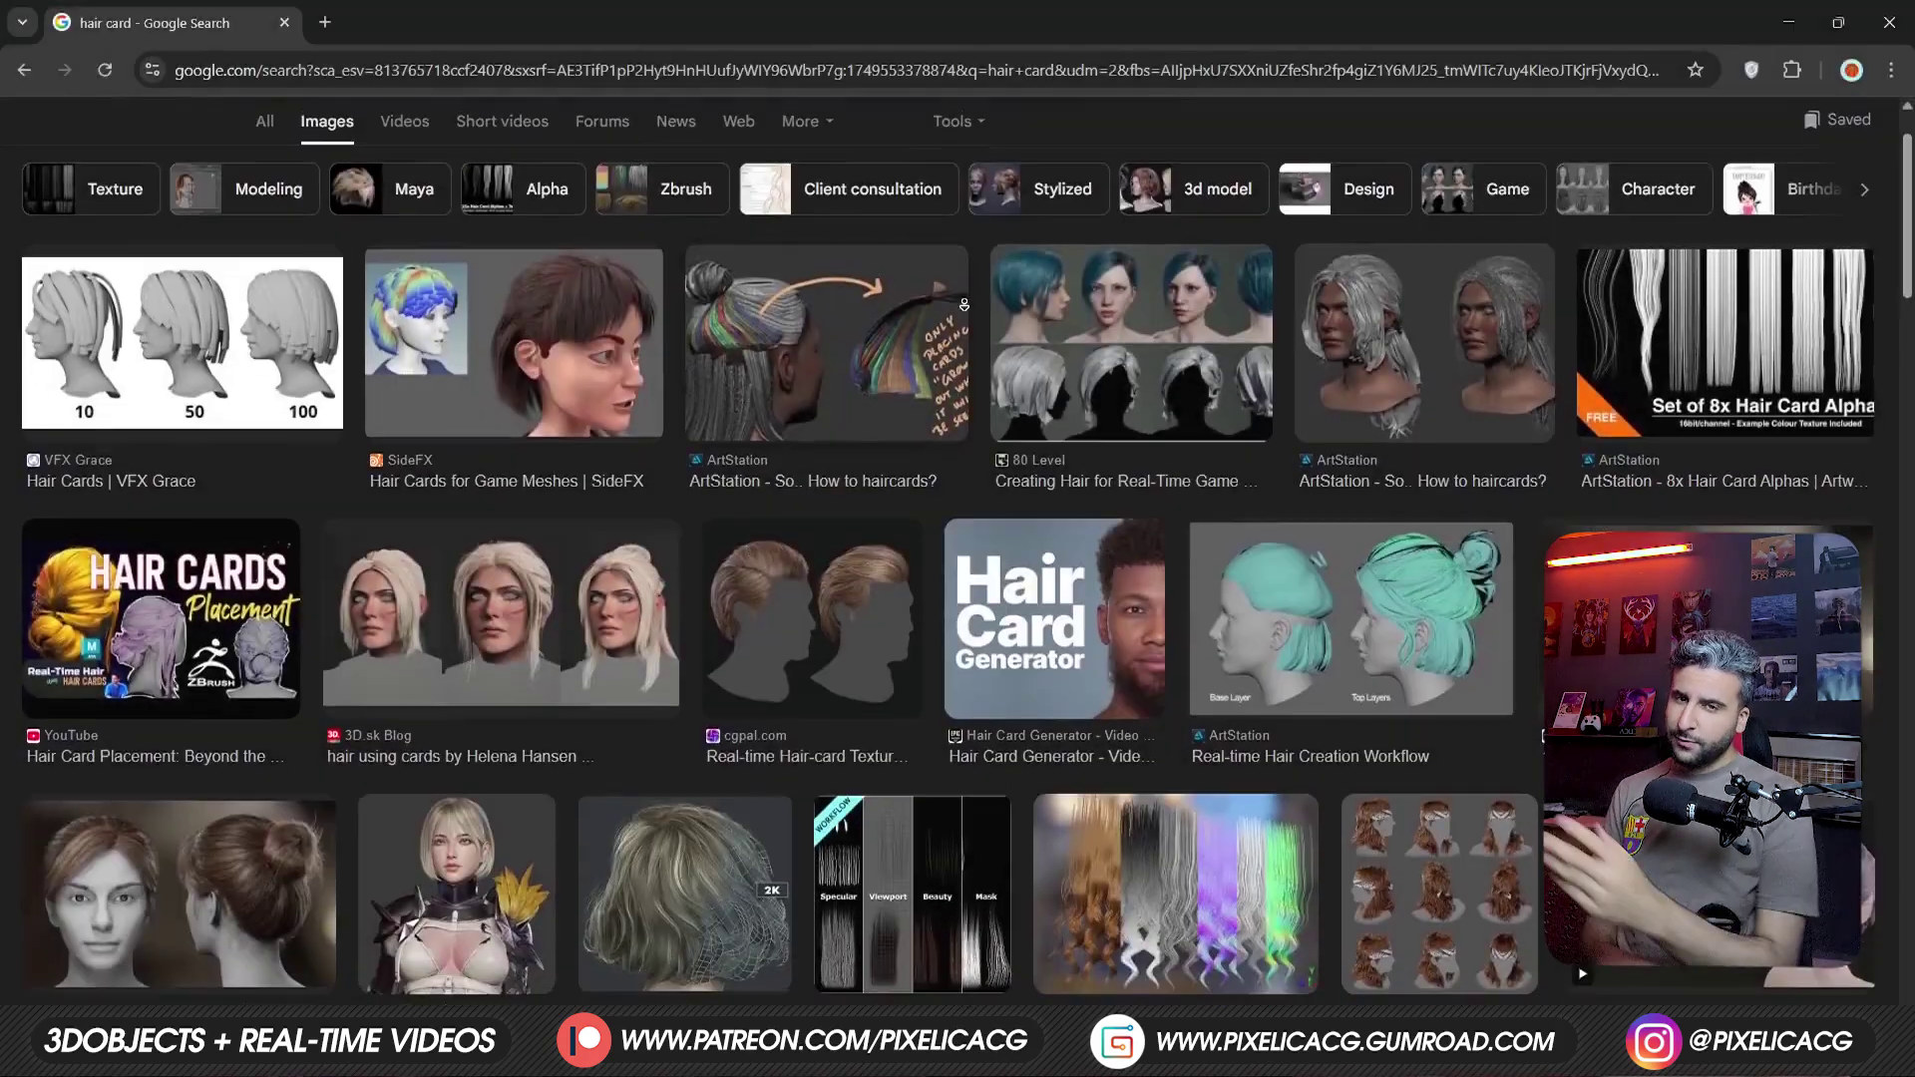
Look through the image search results for hair cards.
{"action": "scroll", "coordinate": [963, 309], "scroll_direction": "down", "scroll_amount": 5}
{"action": "scroll", "coordinate": [963, 310], "scroll_direction": "down", "scroll_amount": 5}
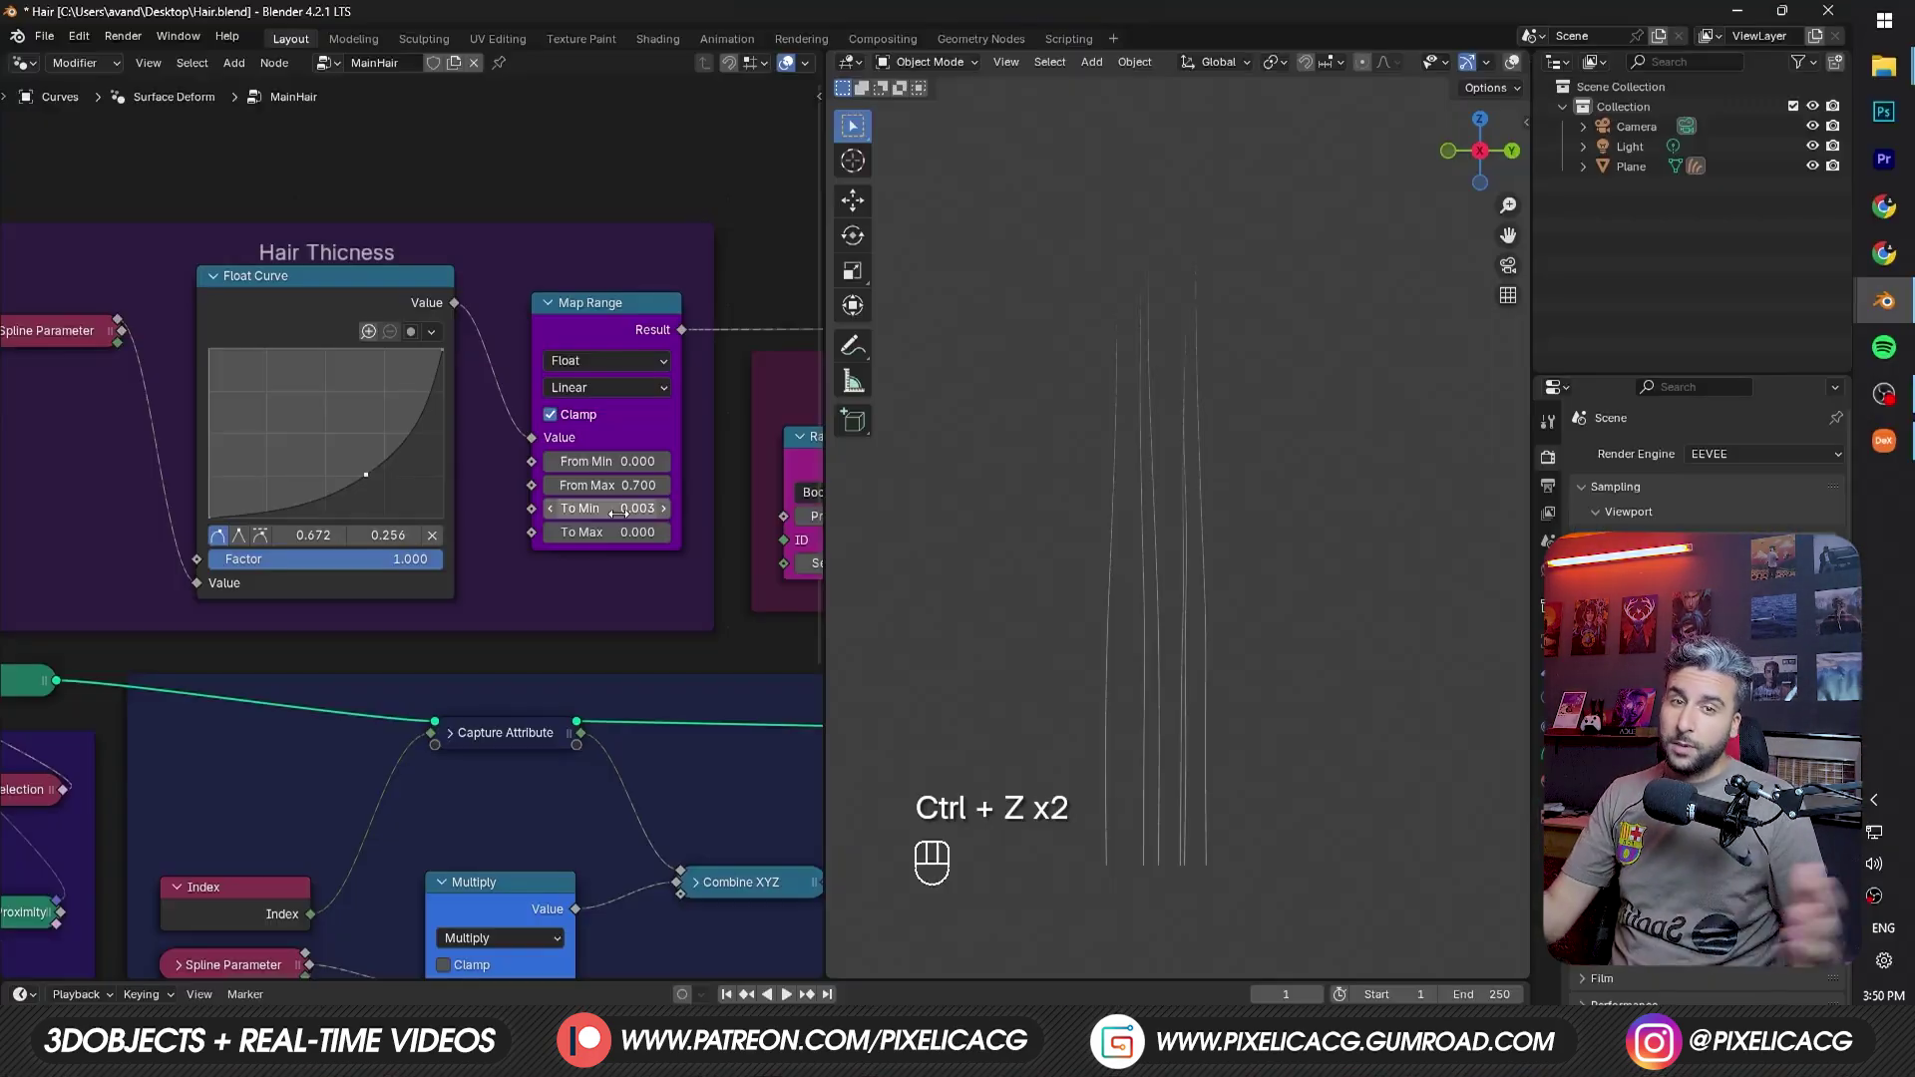
Open the To Min value of the Hair Thickness frame's Map Range node for editing.
{"action": "left_click", "coordinate": [617, 520]}
{"action": "type", "text": "0.003"}
{"action": "key", "text": "BackSpace"}
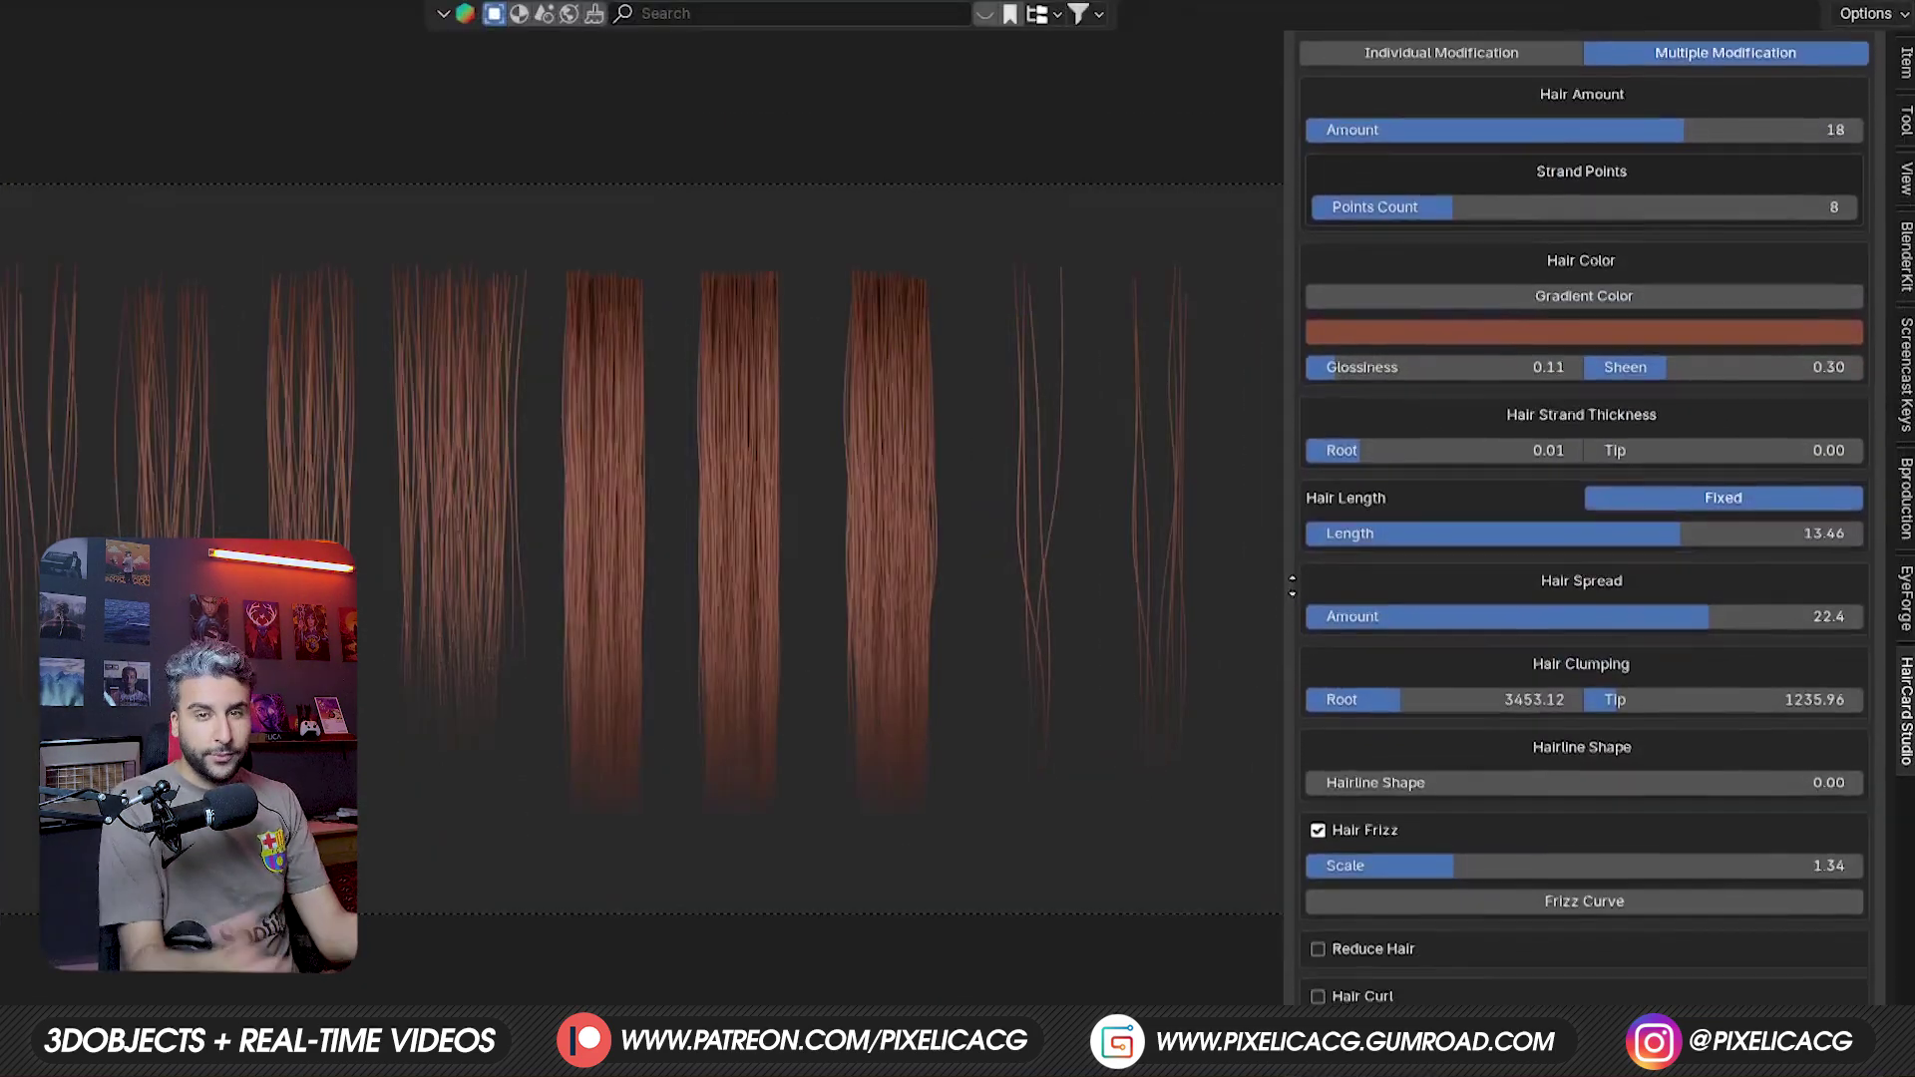
Set the light source location for the hair cards to -7.34.
{"action": "middle_click_drag", "start_coordinate": [1292, 586], "coordinate": [1215, 216]}
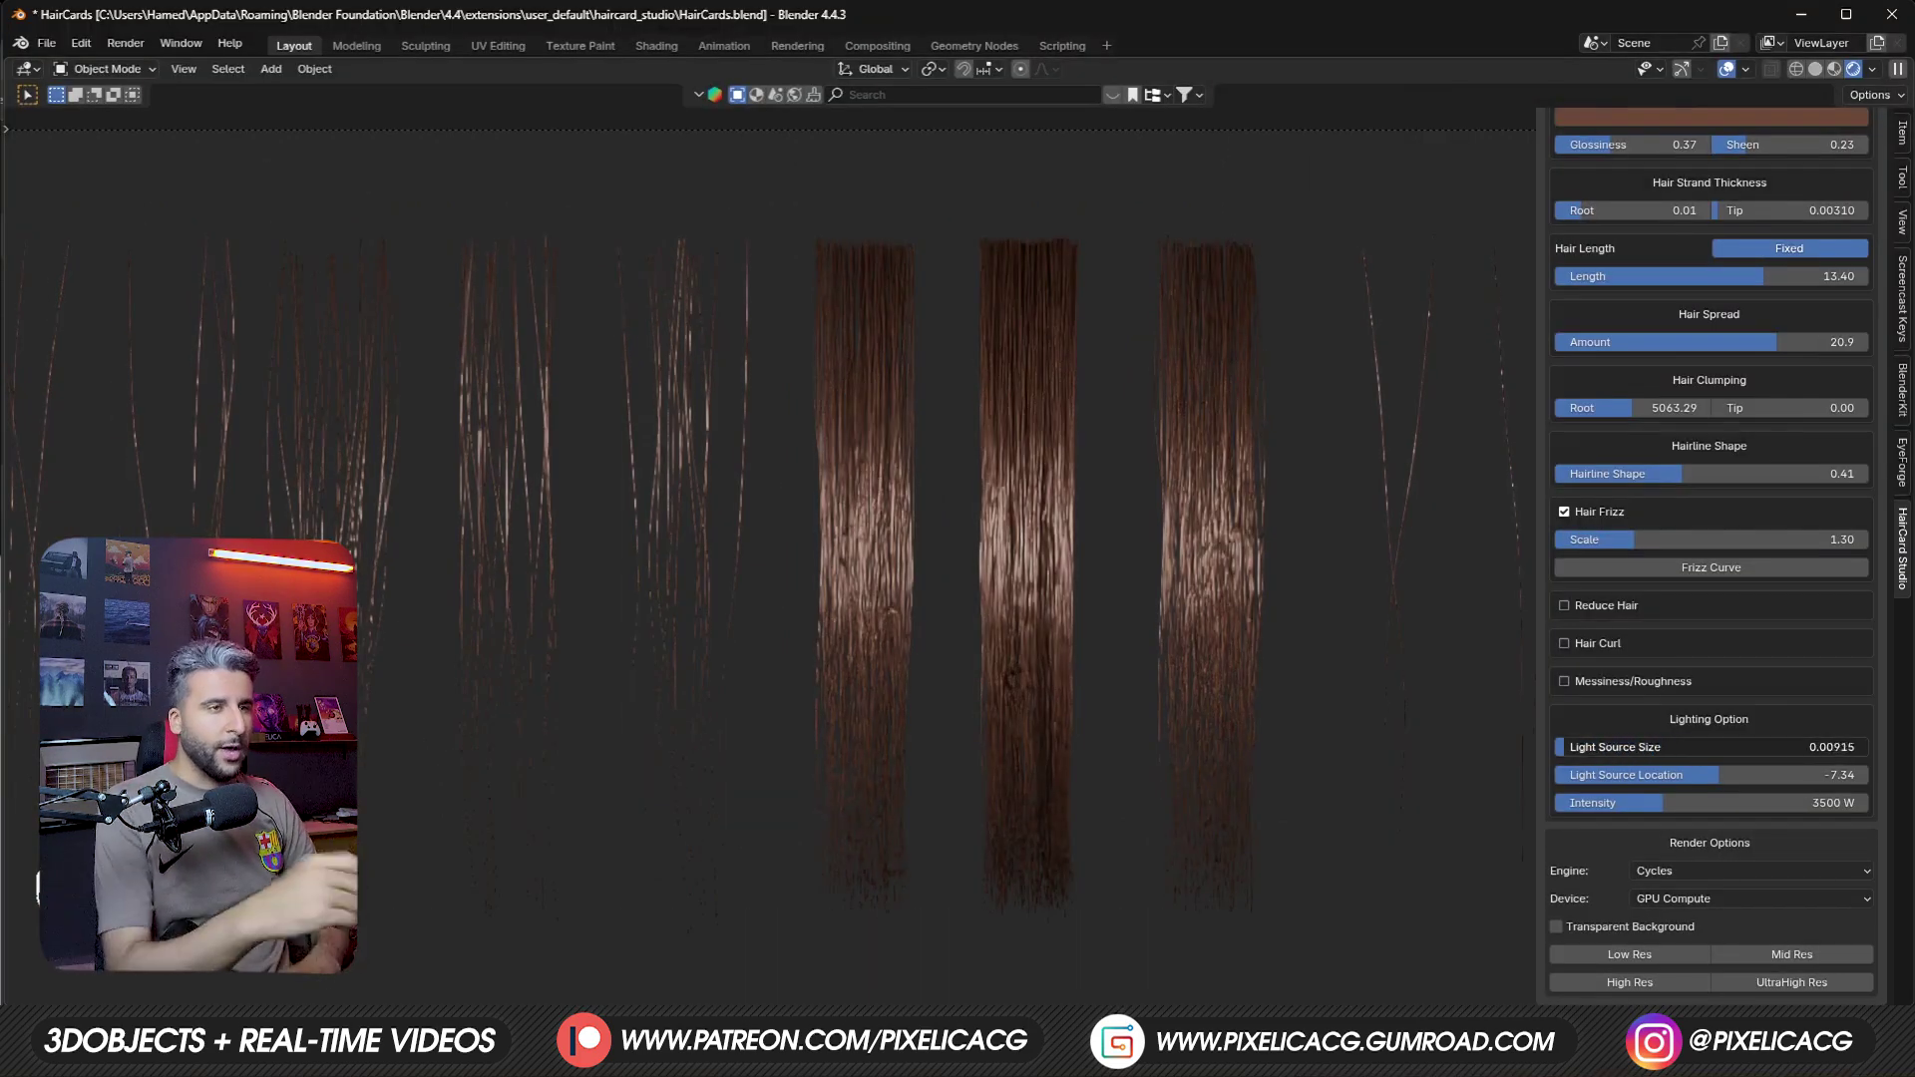
{"action": "mouse_move", "coordinate": [1680, 775]}
{"action": "left_mouse_down"}
{"action": "mouse_move", "coordinate": [1616, 775]}
{"action": "mouse_move", "coordinate": [1718, 775]}
{"action": "left_mouse_up"}
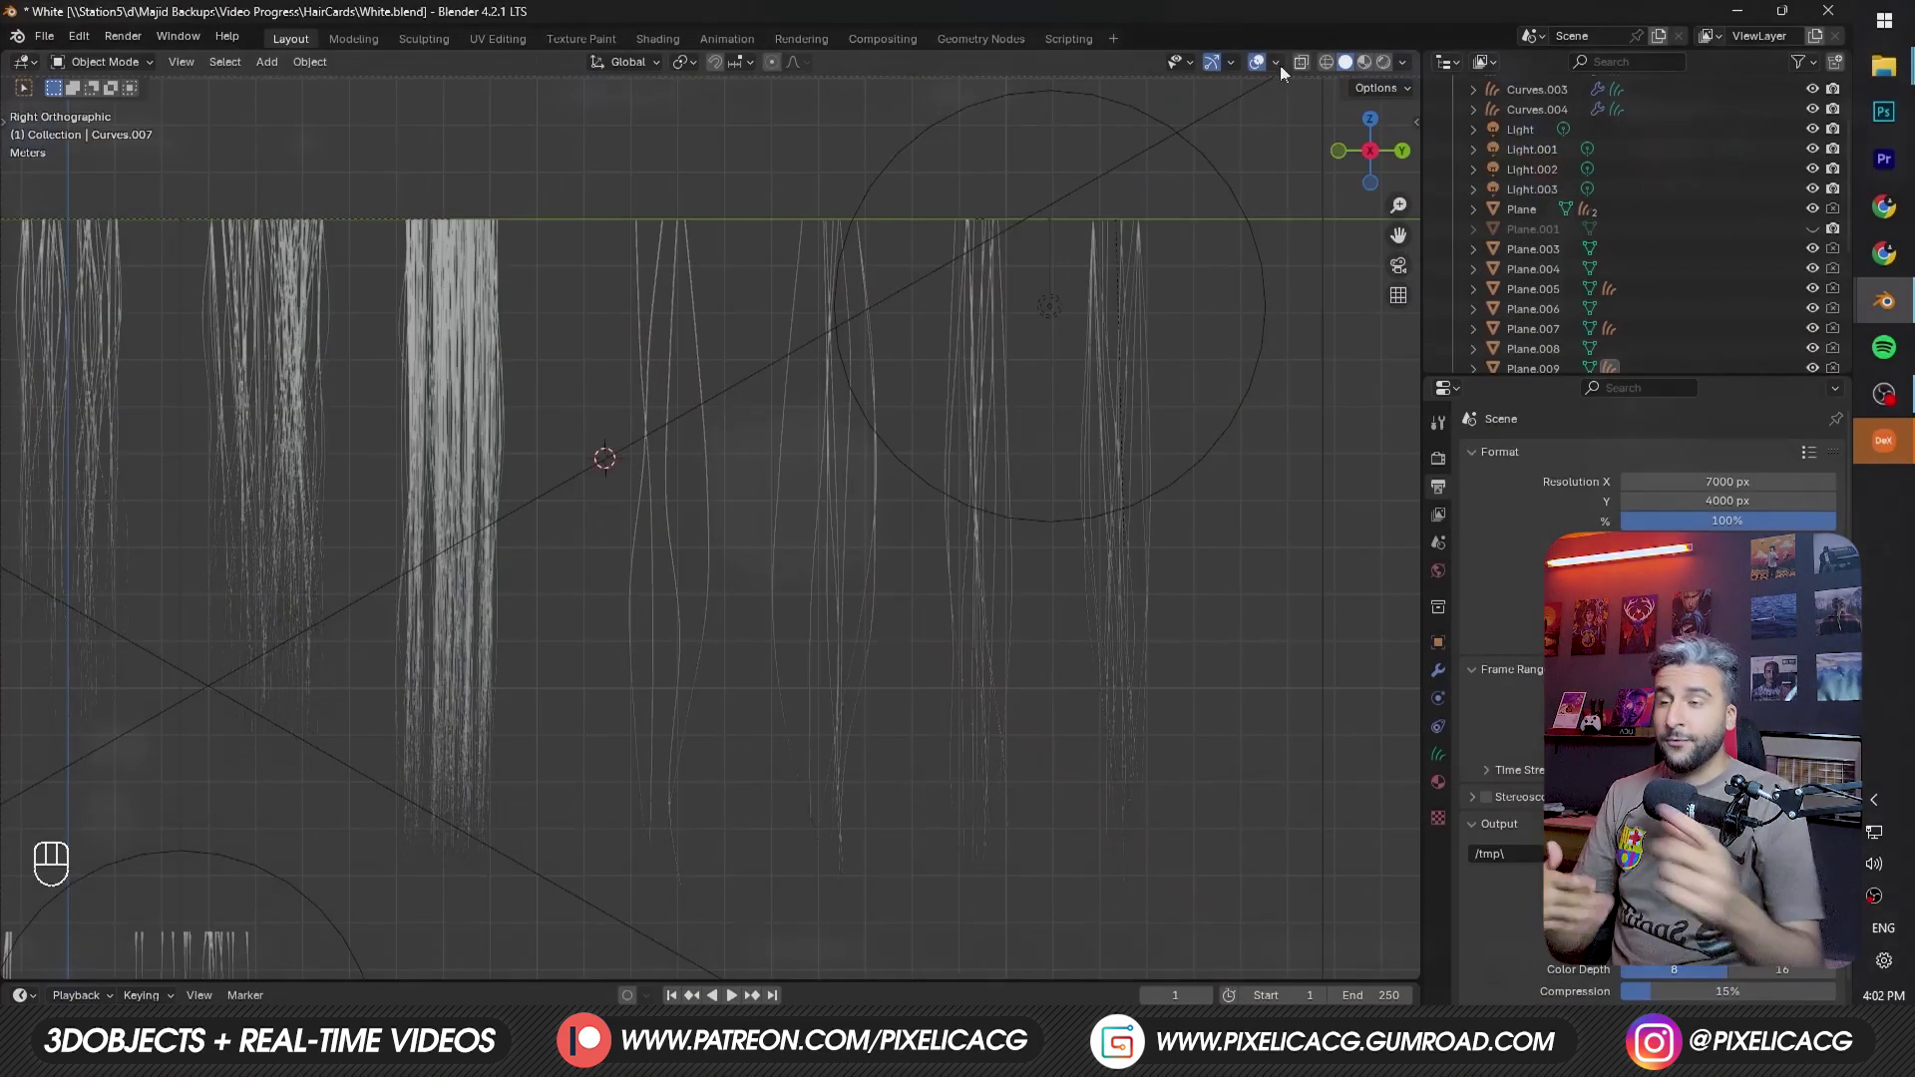
Turn off the viewport overlays in the white hair card scene and inspect the strands.
{"action": "left_click", "coordinate": [1257, 62]}
{"action": "middle_click_drag", "start_coordinate": [927, 523], "coordinate": [860, 521], "text": "shift"}
{"action": "scroll", "coordinate": [860, 519], "scroll_direction": "up", "scroll_amount": 1}
{"action": "middle_click_drag", "start_coordinate": [760, 553], "coordinate": [794, 530], "text": "shift"}
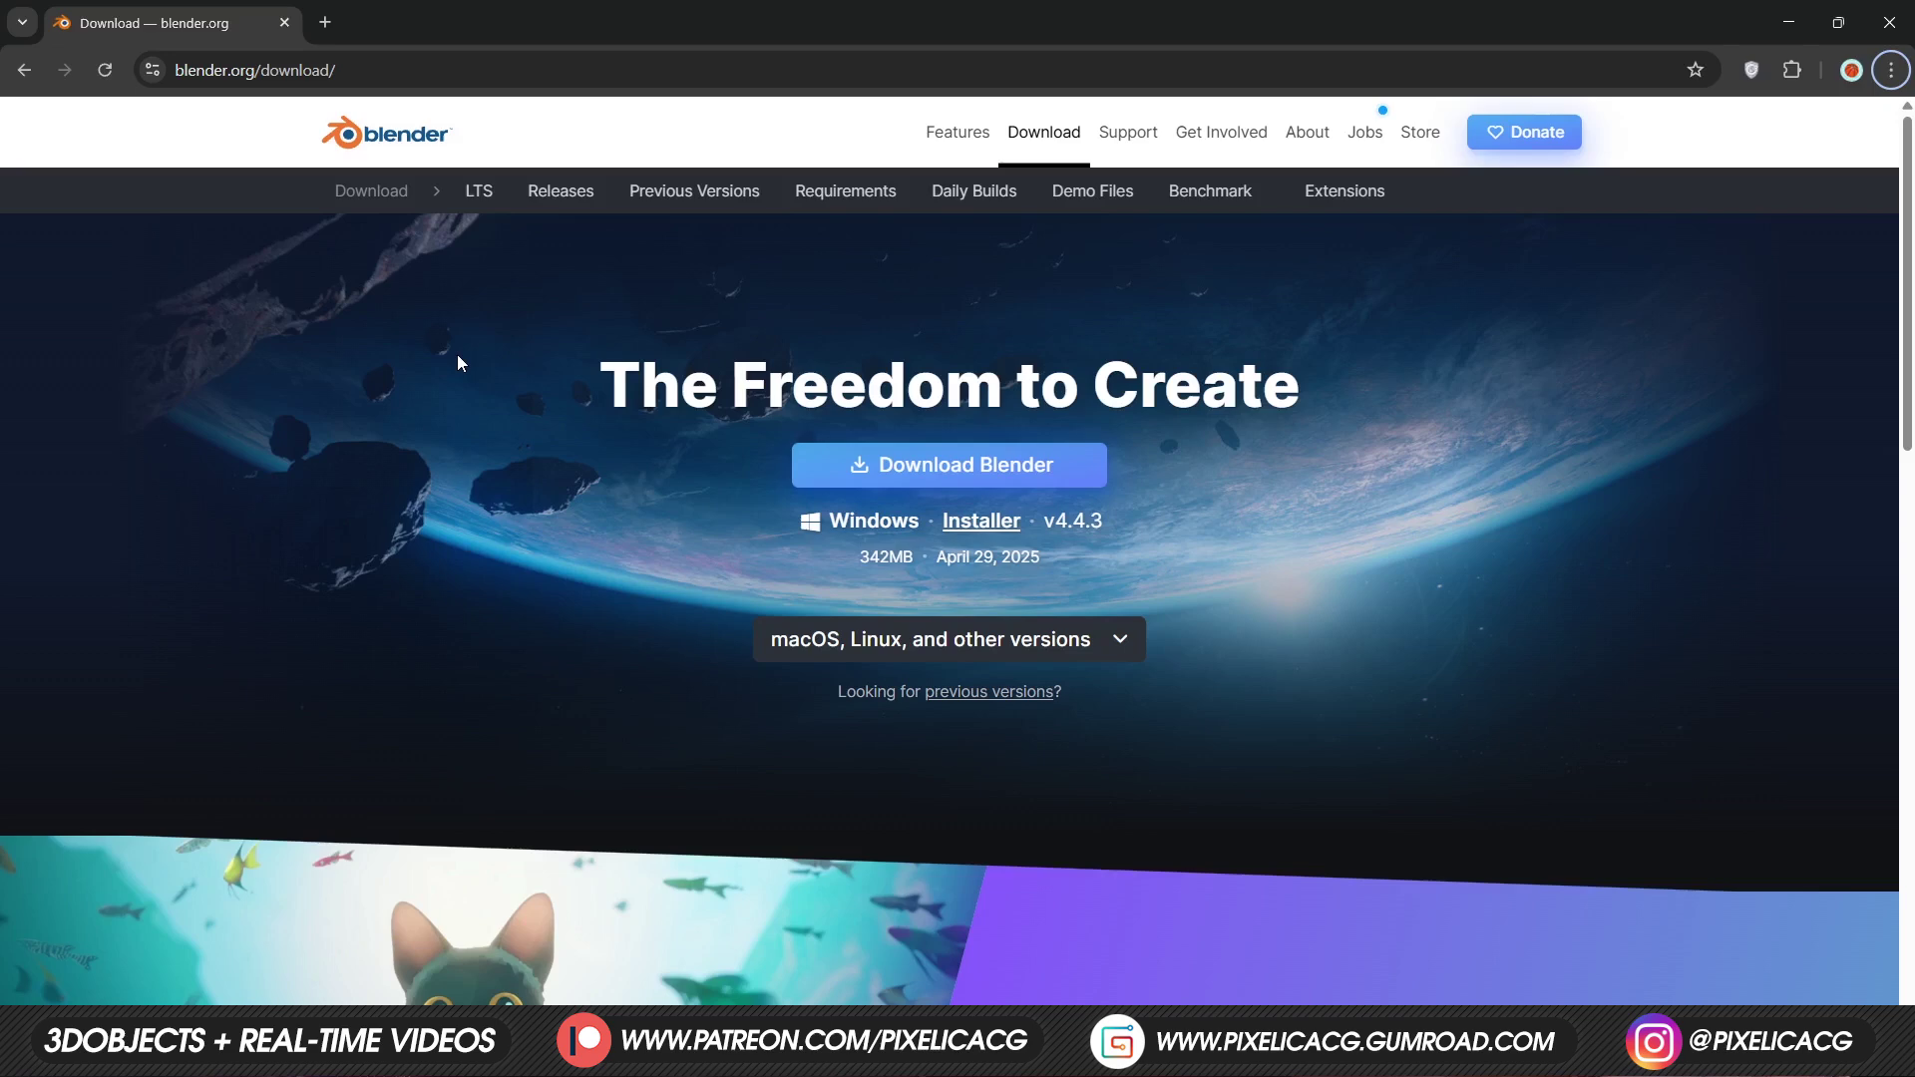
Look over the Blender 4.4.3 download page on blender.org.
{"action": "scroll", "coordinate": [457, 371], "scroll_direction": "down", "scroll_amount": 1}
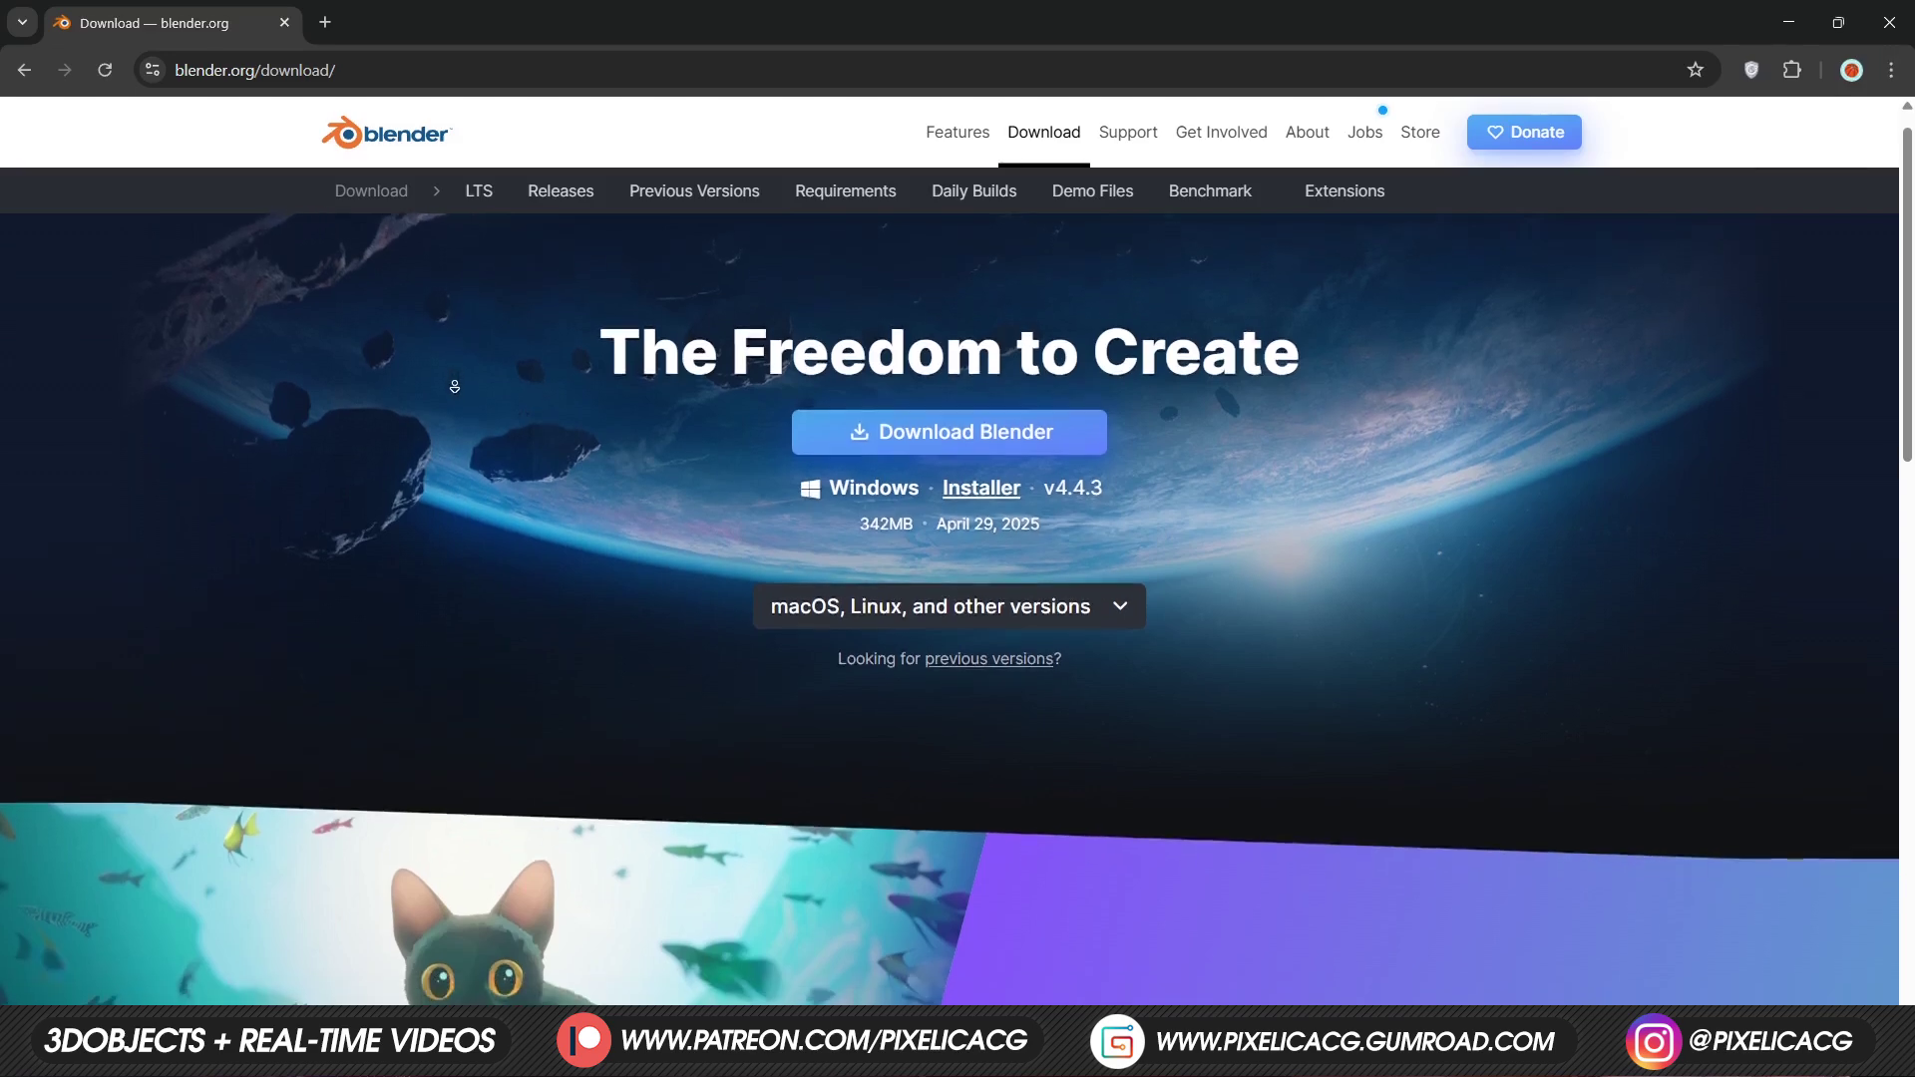
{"action": "scroll", "coordinate": [455, 389], "scroll_direction": "down", "scroll_amount": 3}
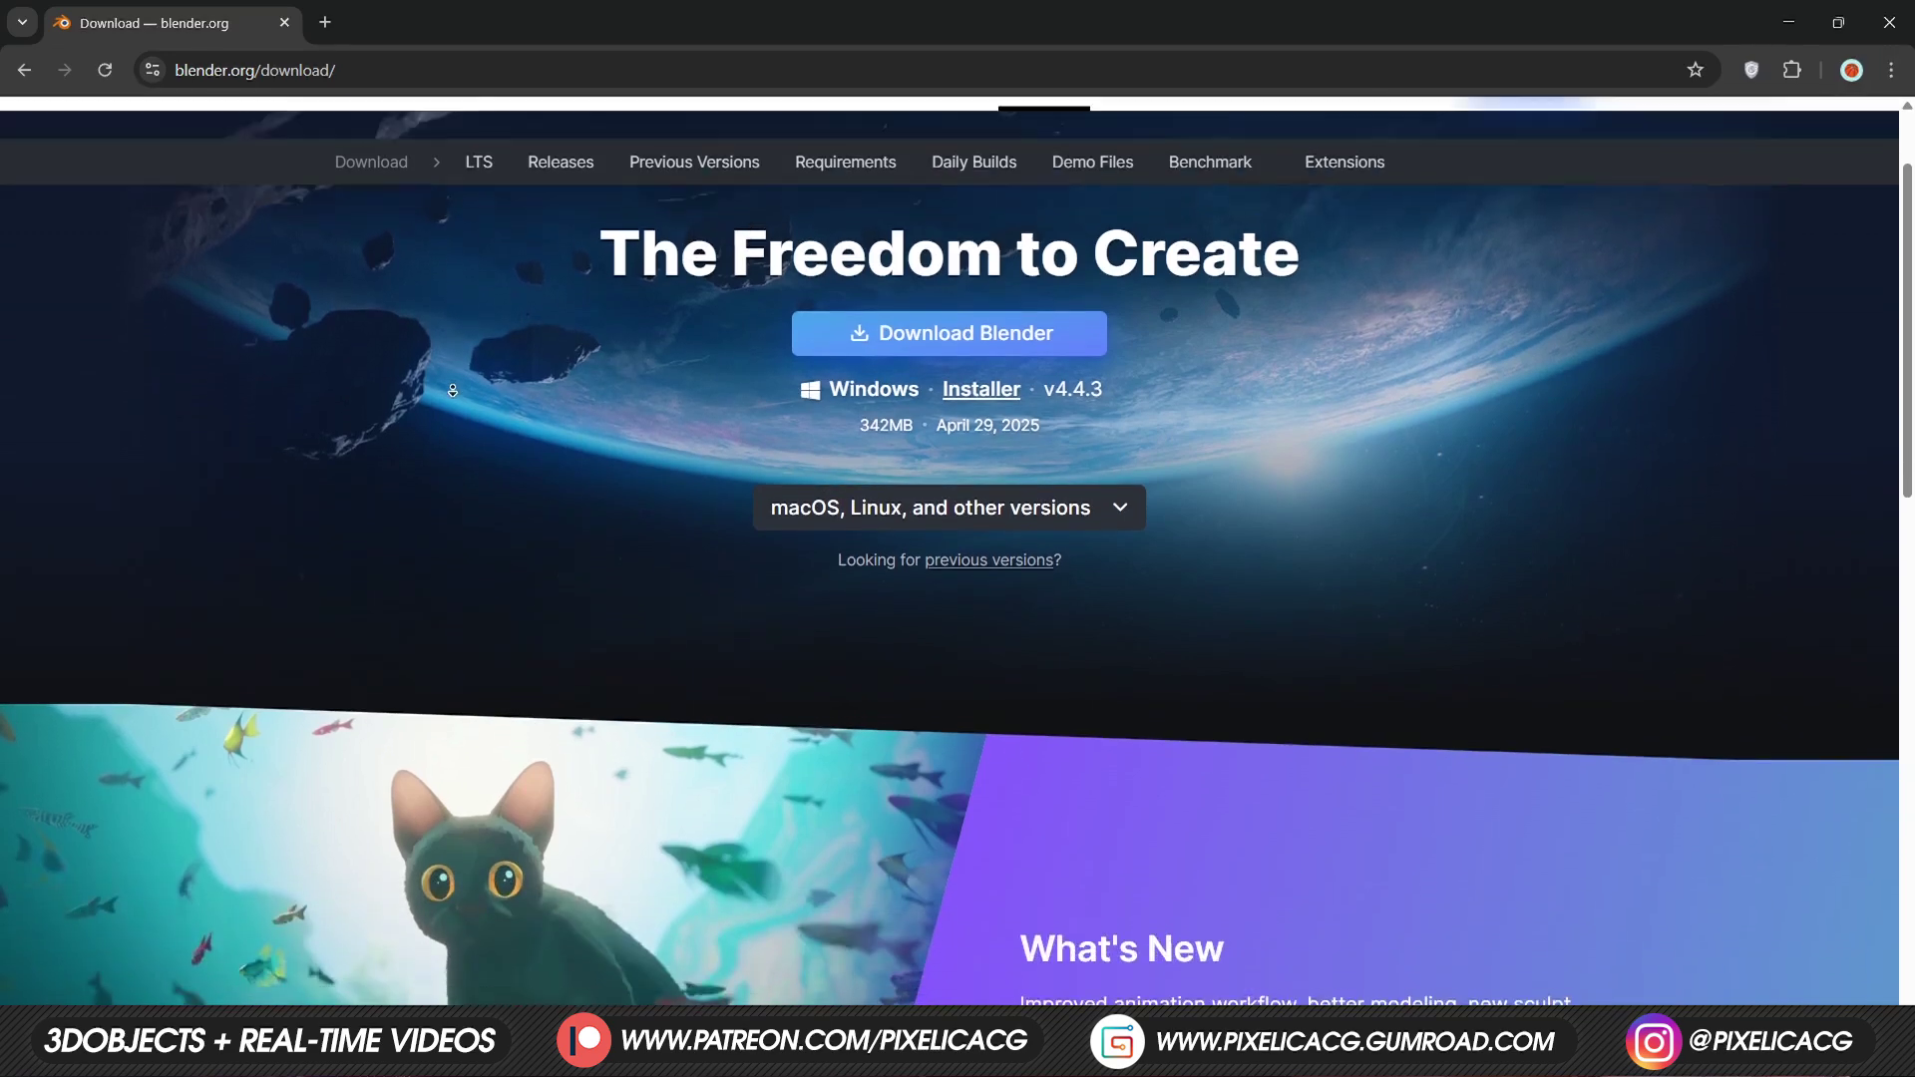
{"action": "scroll", "coordinate": [452, 396], "scroll_direction": "down", "scroll_amount": 4}
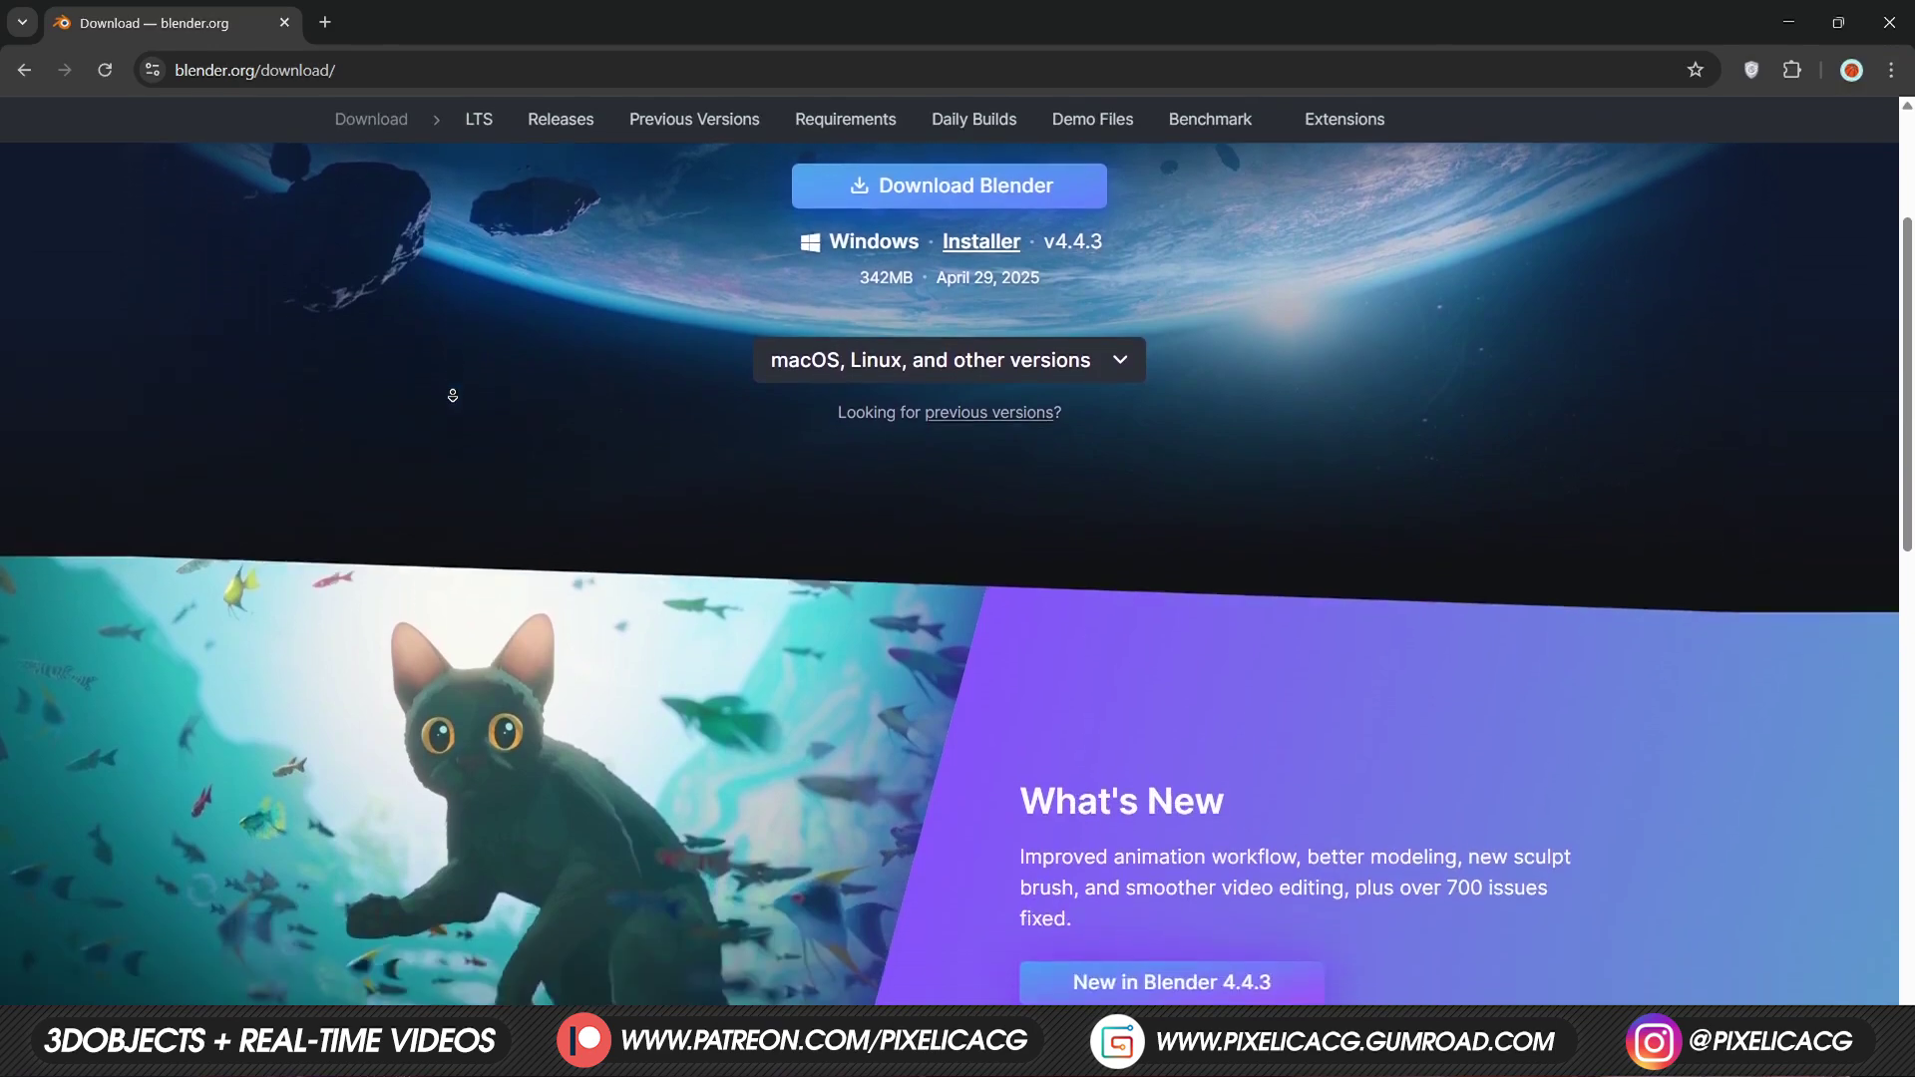
{"action": "scroll", "coordinate": [452, 396], "scroll_direction": "down", "scroll_amount": 4}
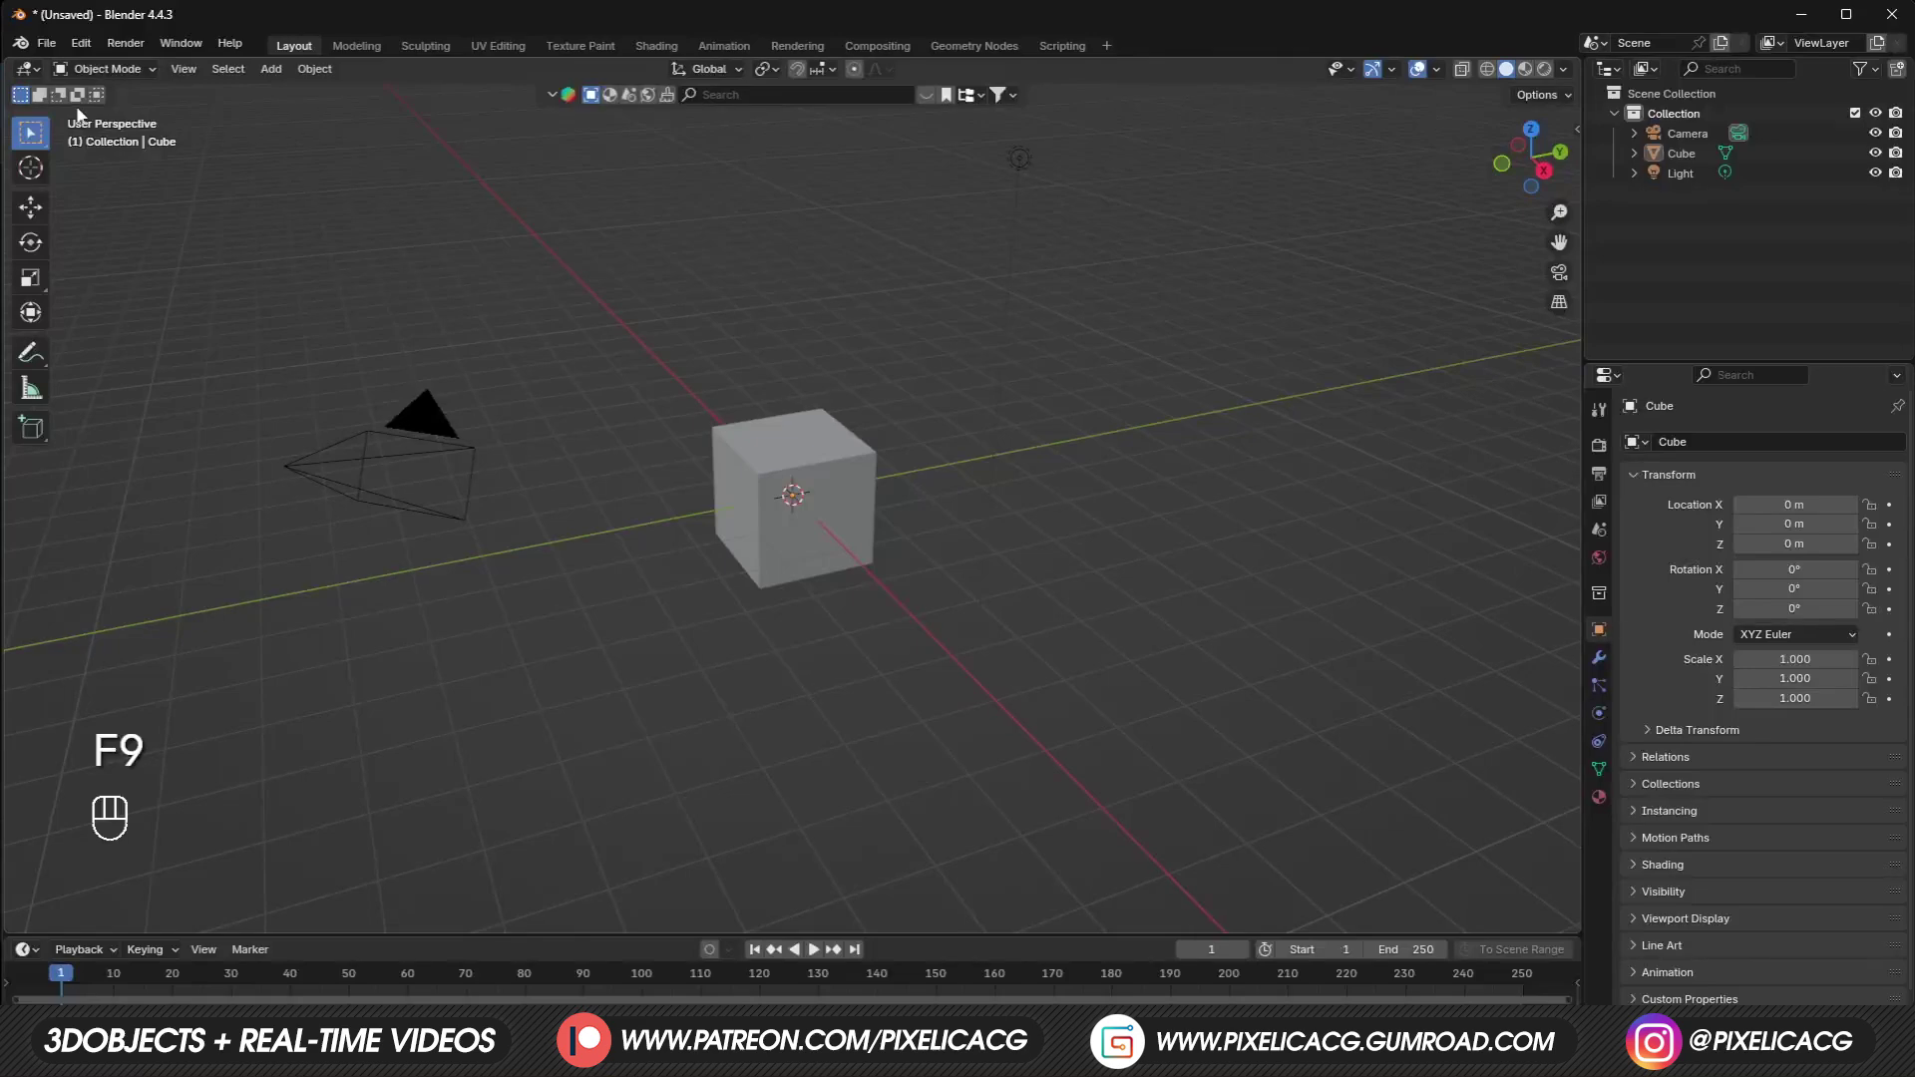
Install the HairCard Studio add-on from its zip file on disk through the Blender preferences.
{"action": "left_click", "coordinate": [80, 42]}
{"action": "left_click", "coordinate": [118, 298]}
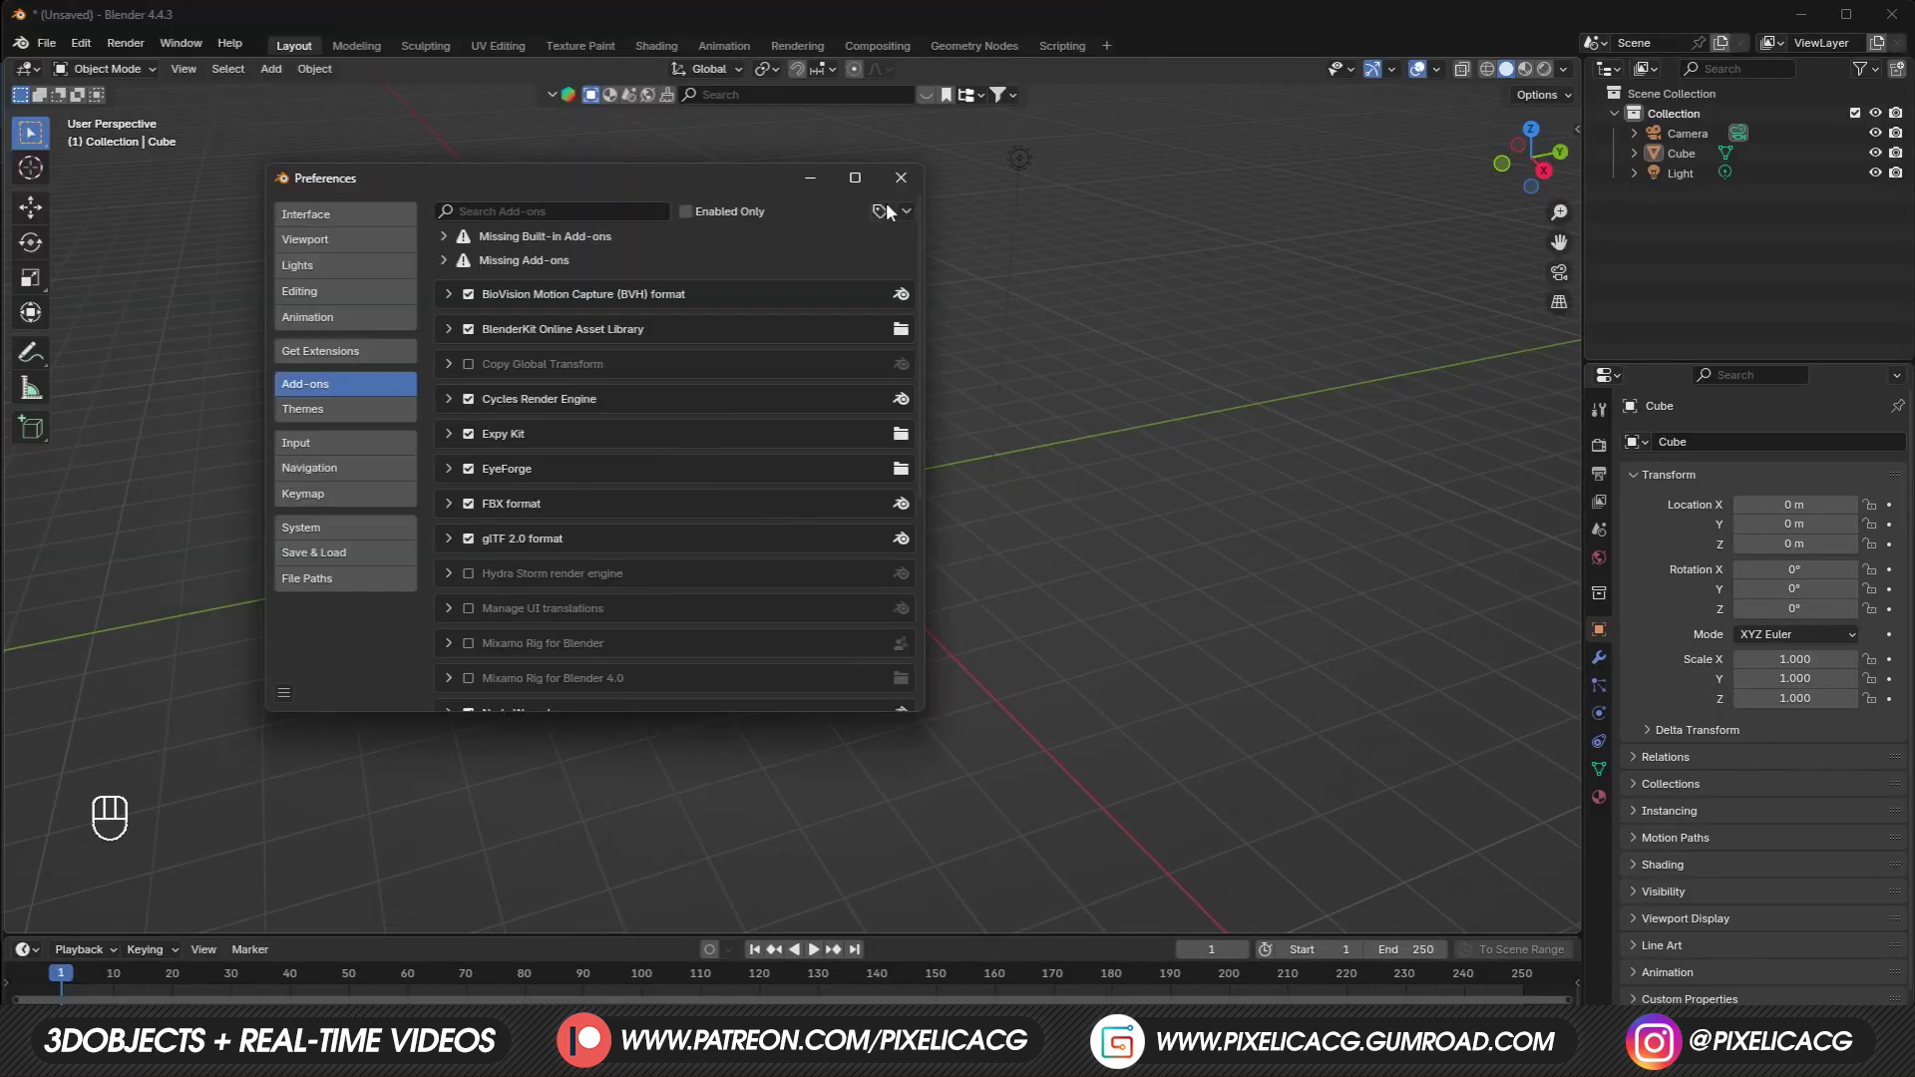
{"action": "left_click", "coordinate": [904, 211]}
{"action": "left_click", "coordinate": [834, 262]}
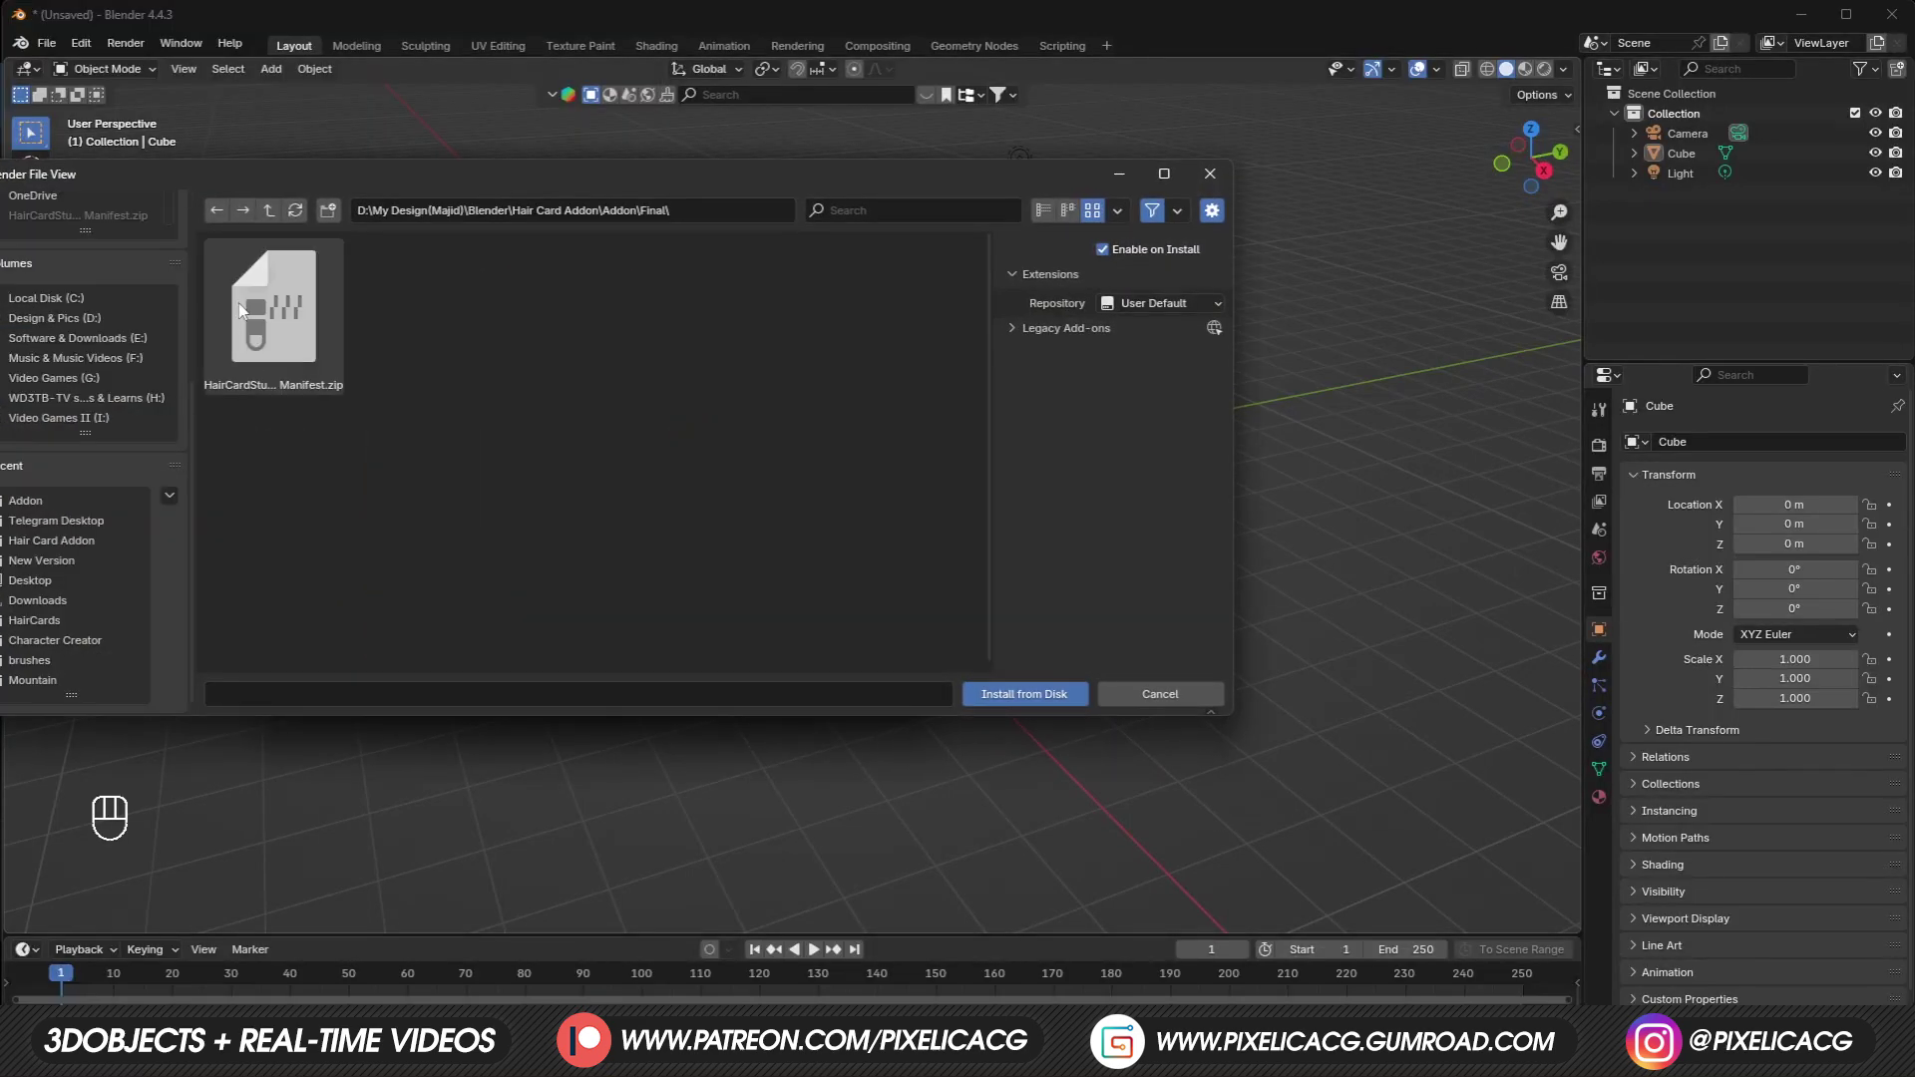
{"action": "double_click", "coordinate": [262, 361]}
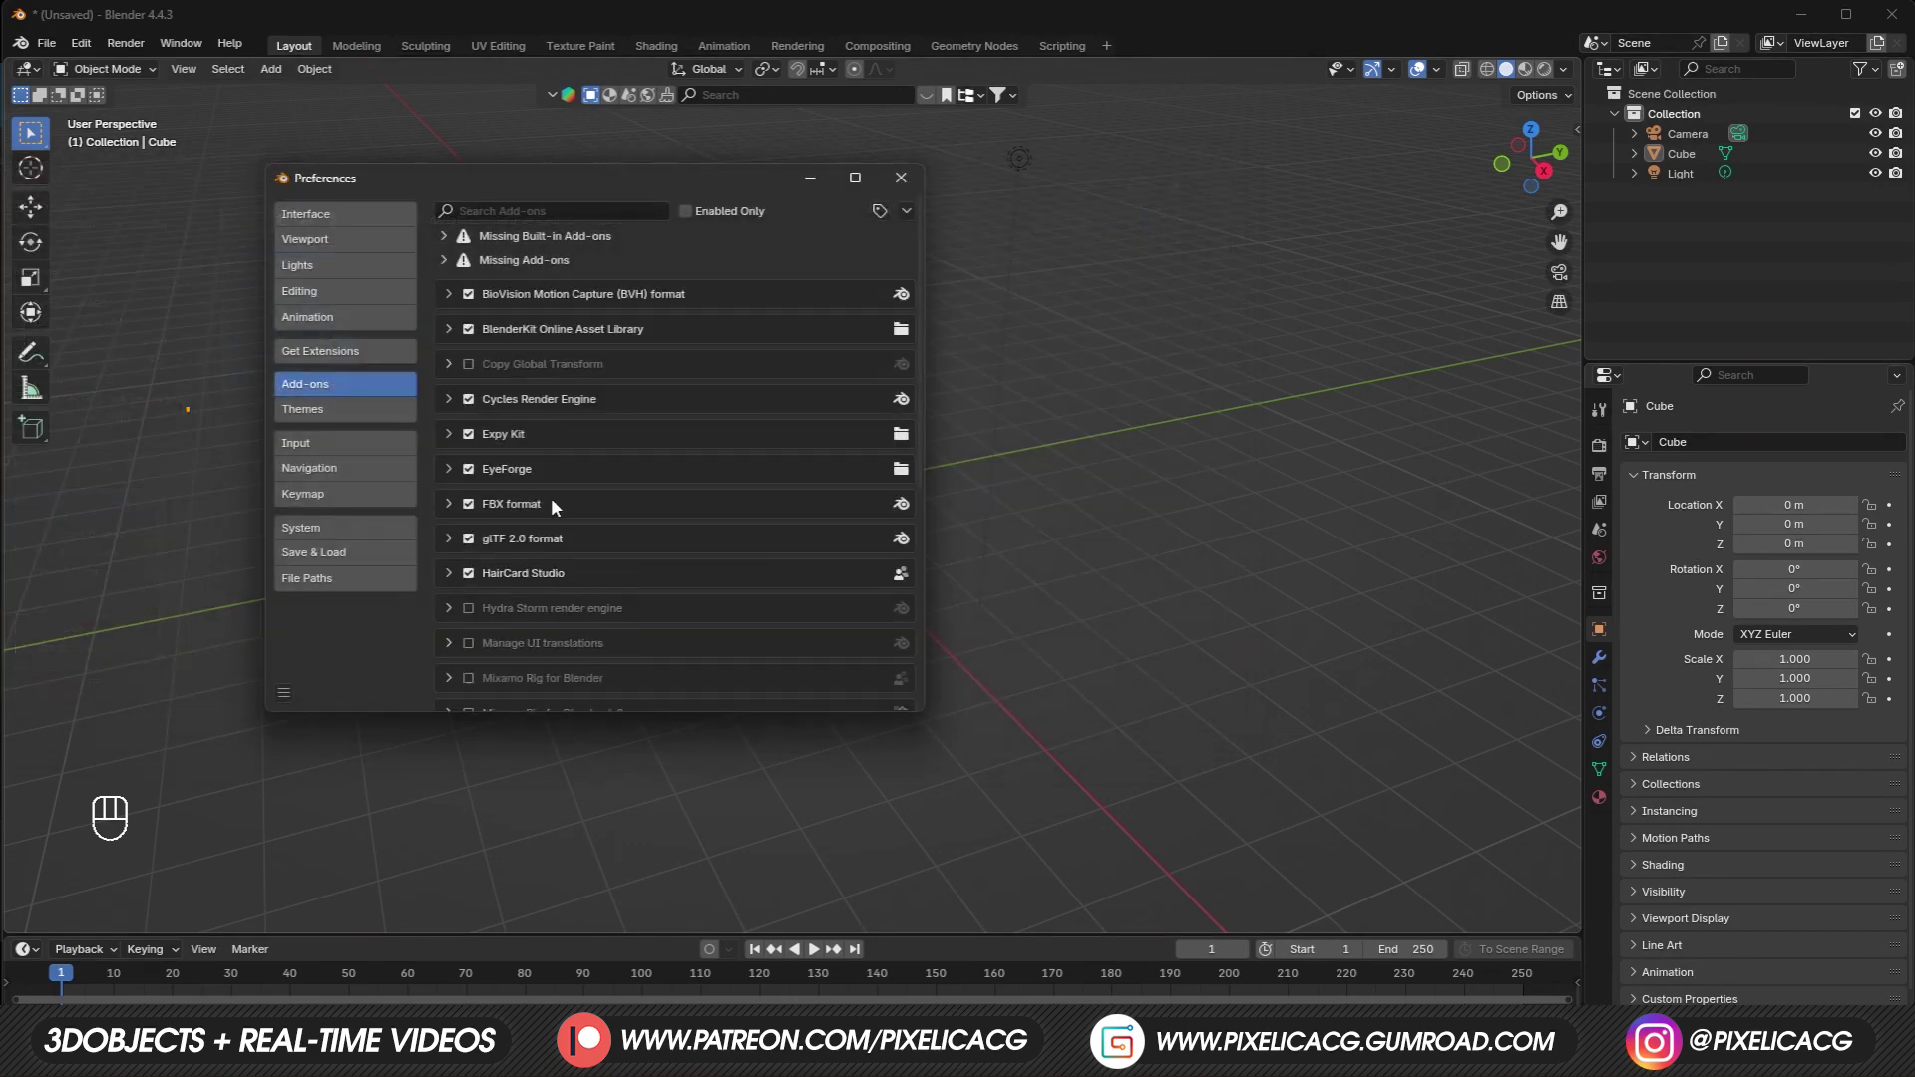
Check the details of the enabled HairCard Studio add-on and close the preferences.
{"action": "scroll", "coordinate": [550, 497], "scroll_direction": "down", "scroll_amount": 1}
{"action": "left_click", "coordinate": [451, 535]}
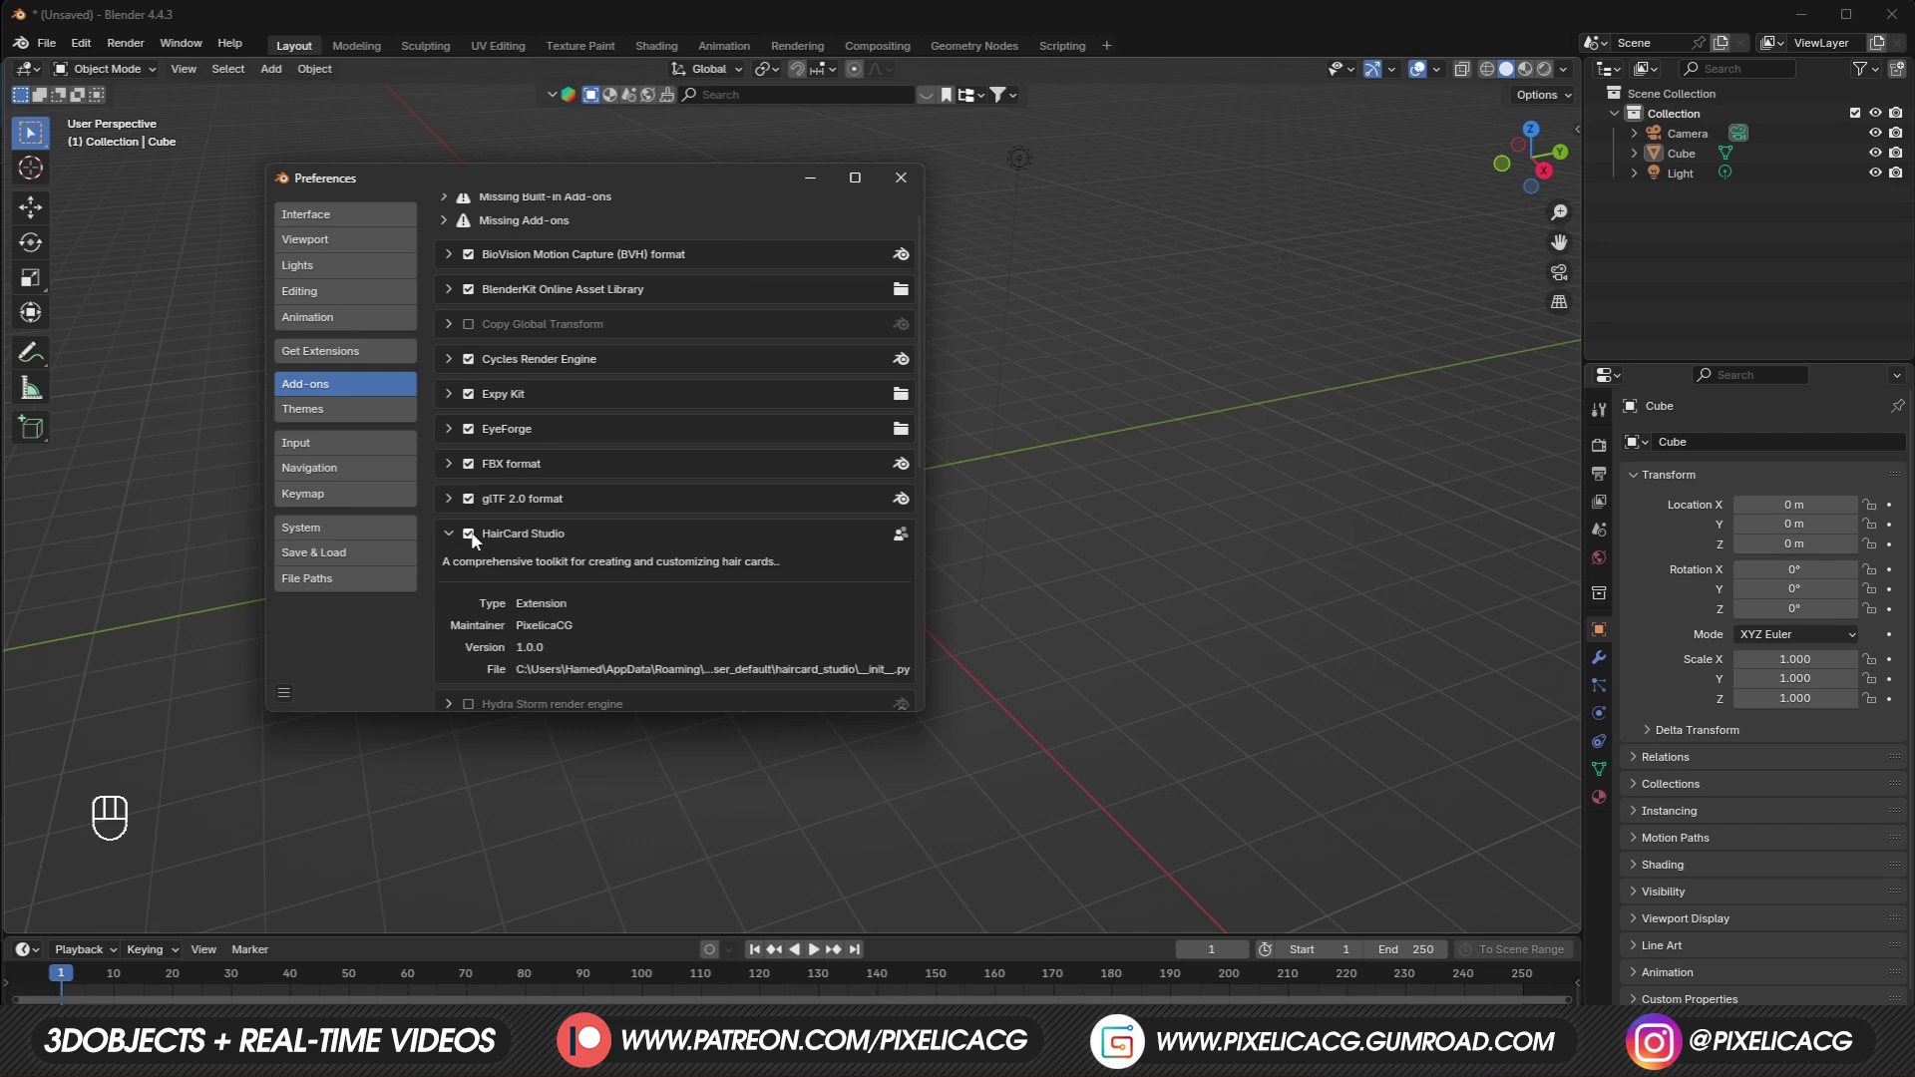
{"action": "left_click", "coordinate": [888, 186]}
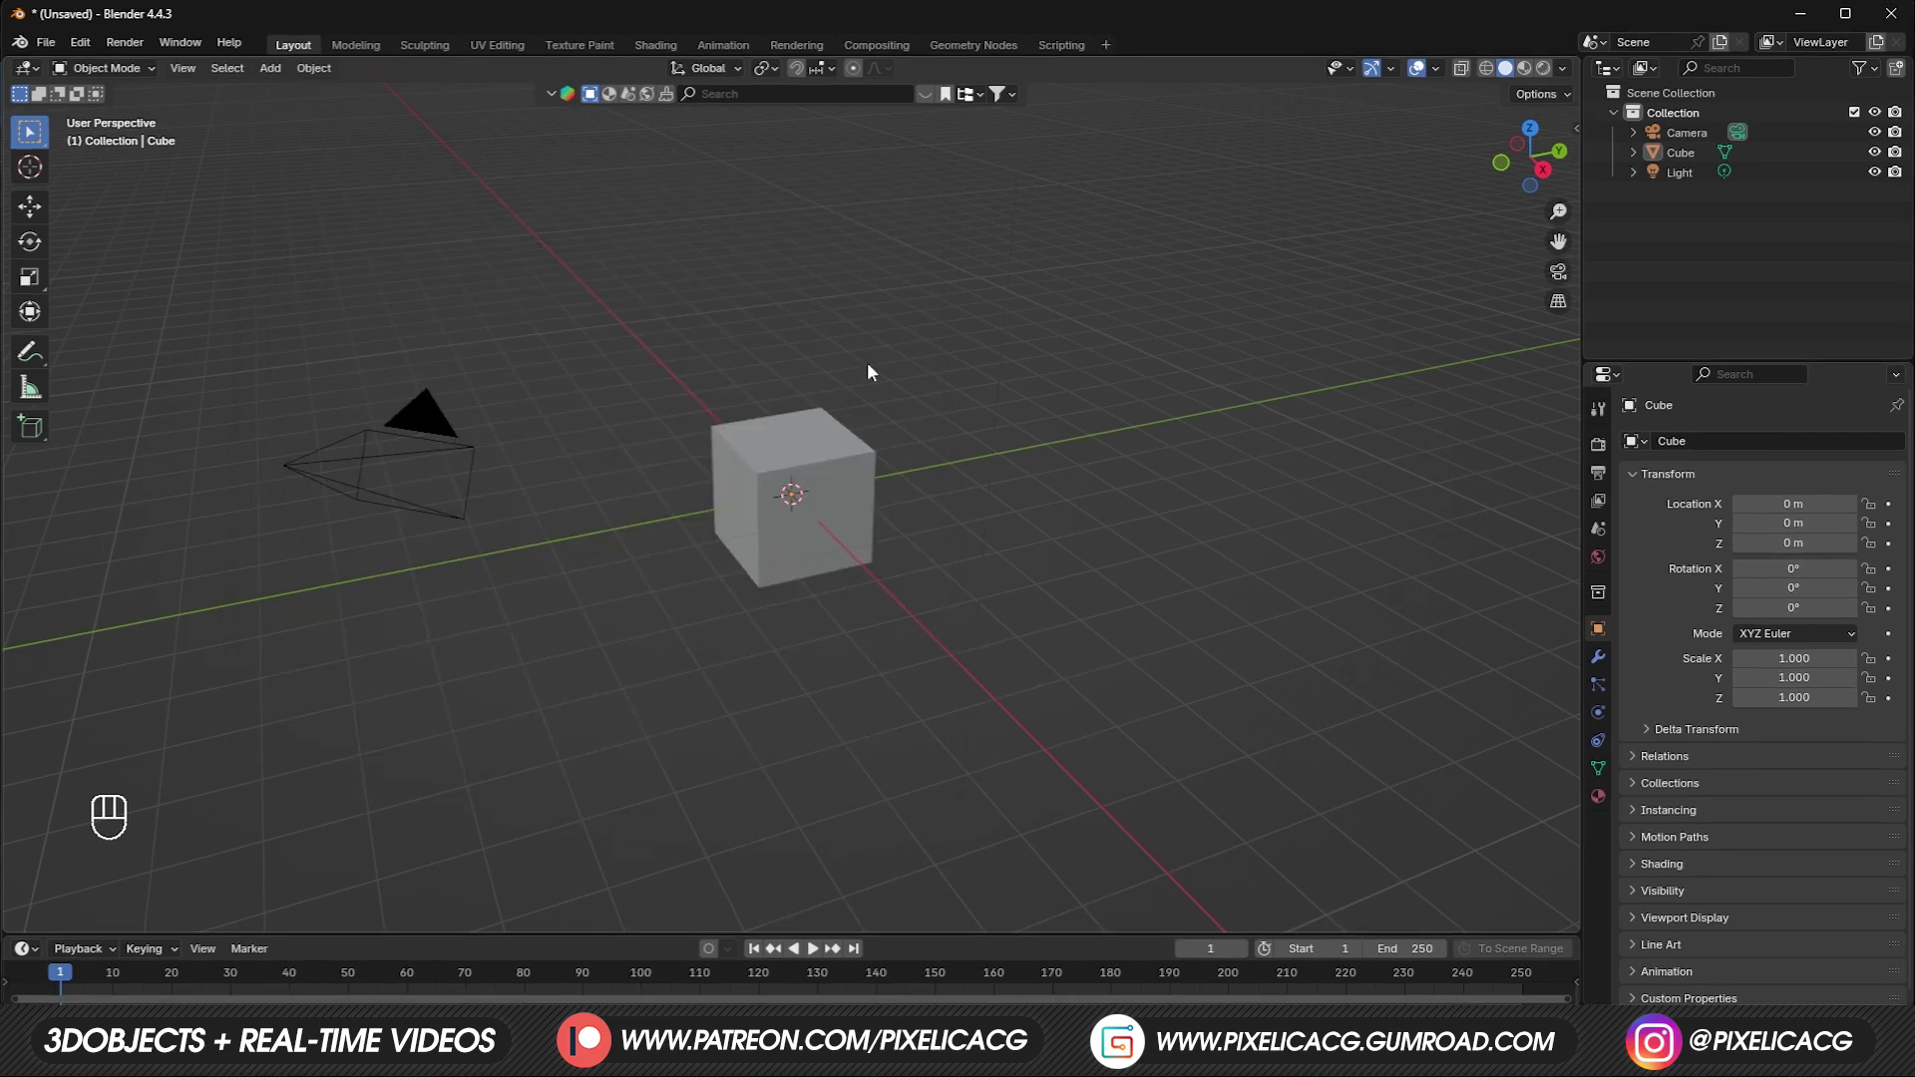
Display the HairCard Studio settings in the 3D viewport at a wider size and open the add-on's HairCards.blend file.
{"action": "key", "text": "n"}
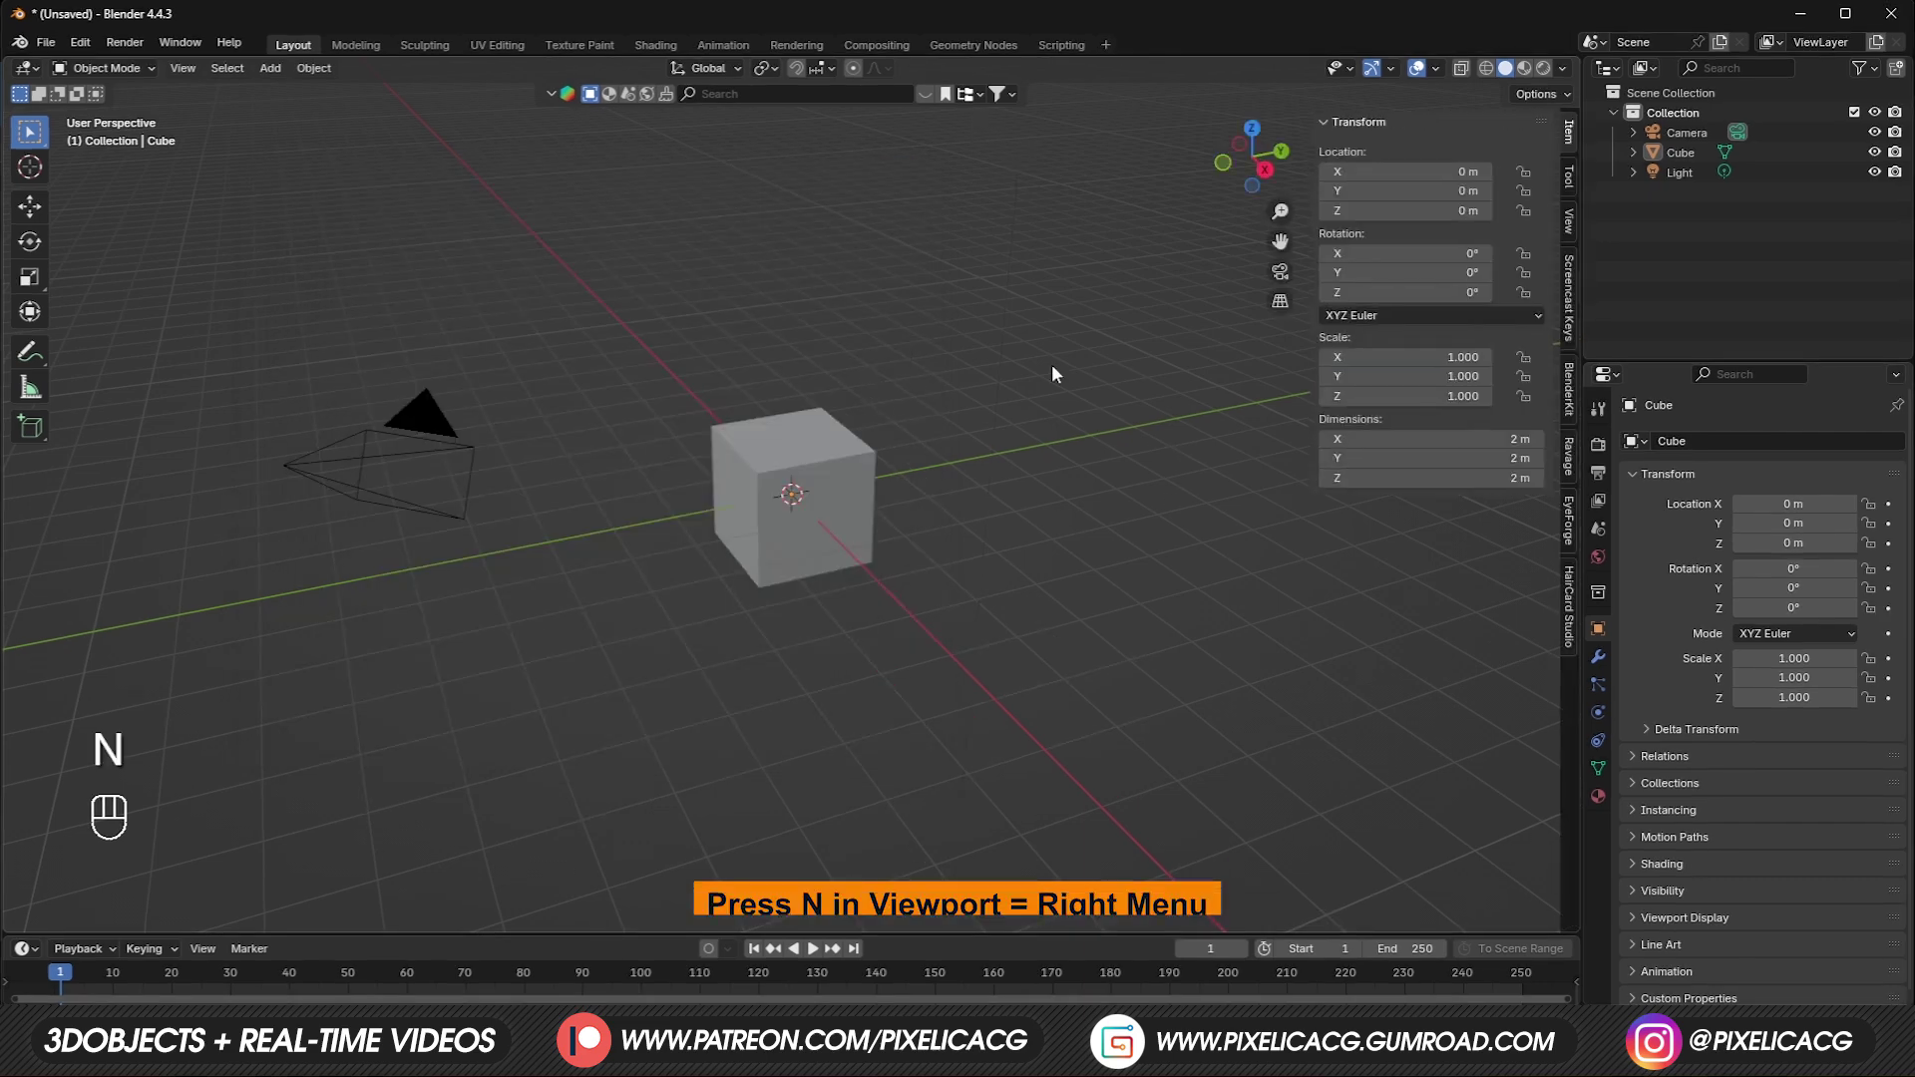
{"action": "left_click", "coordinate": [1569, 605]}
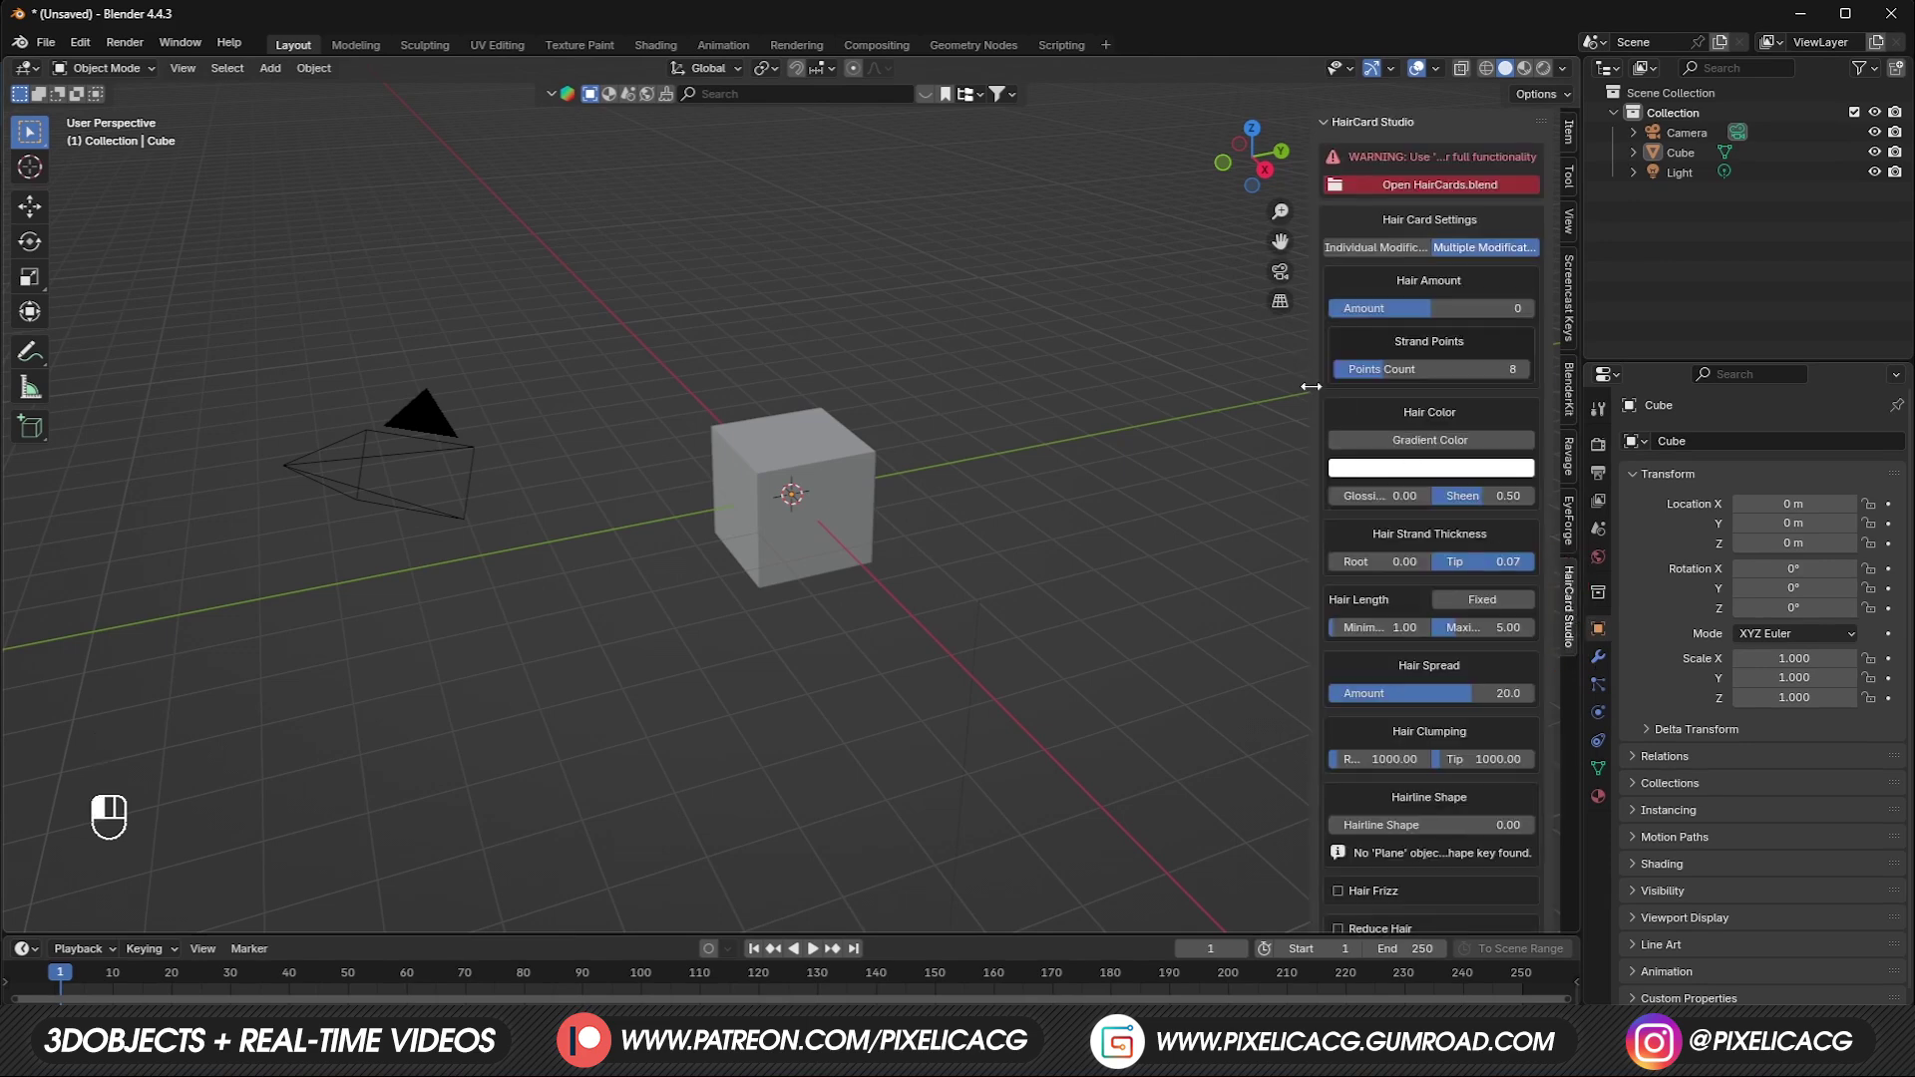
{"action": "left_click_drag", "start_coordinate": [1310, 386], "coordinate": [1175, 386]}
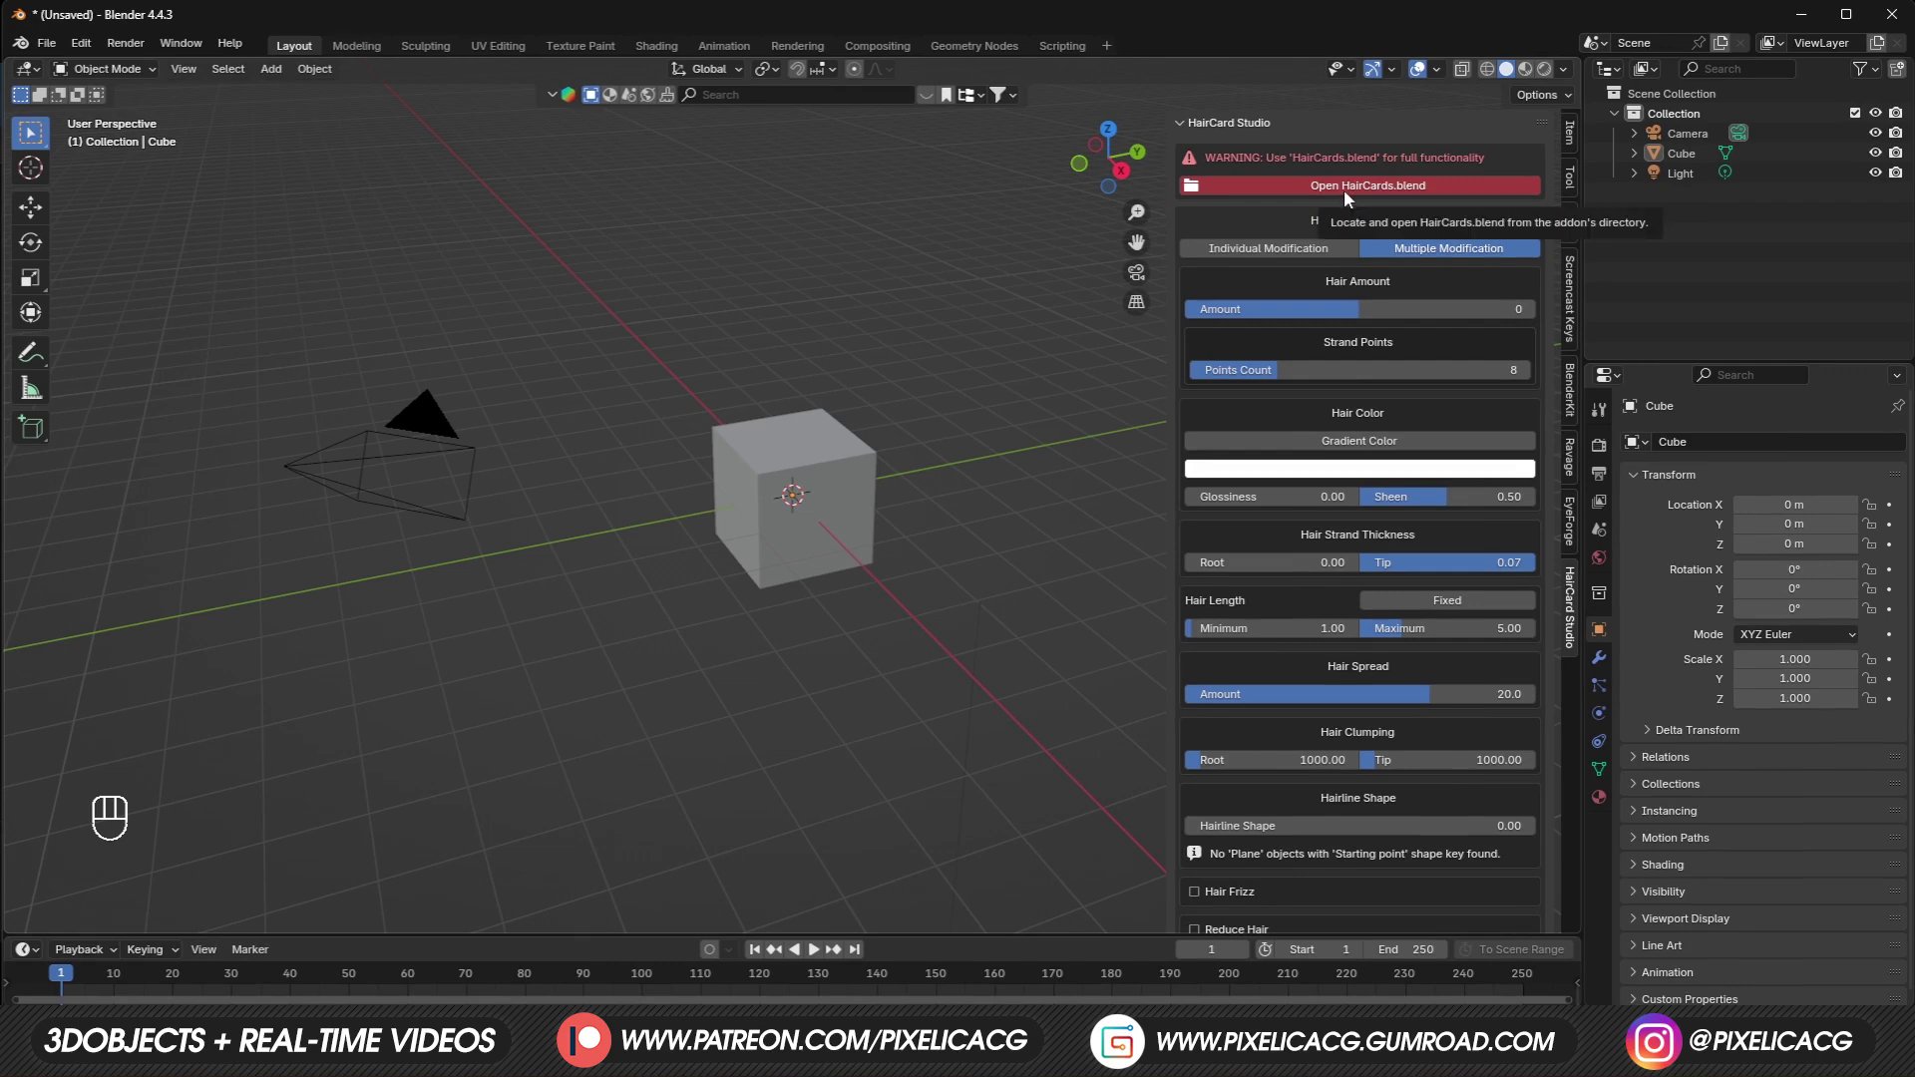
{"action": "left_click", "coordinate": [1344, 188]}
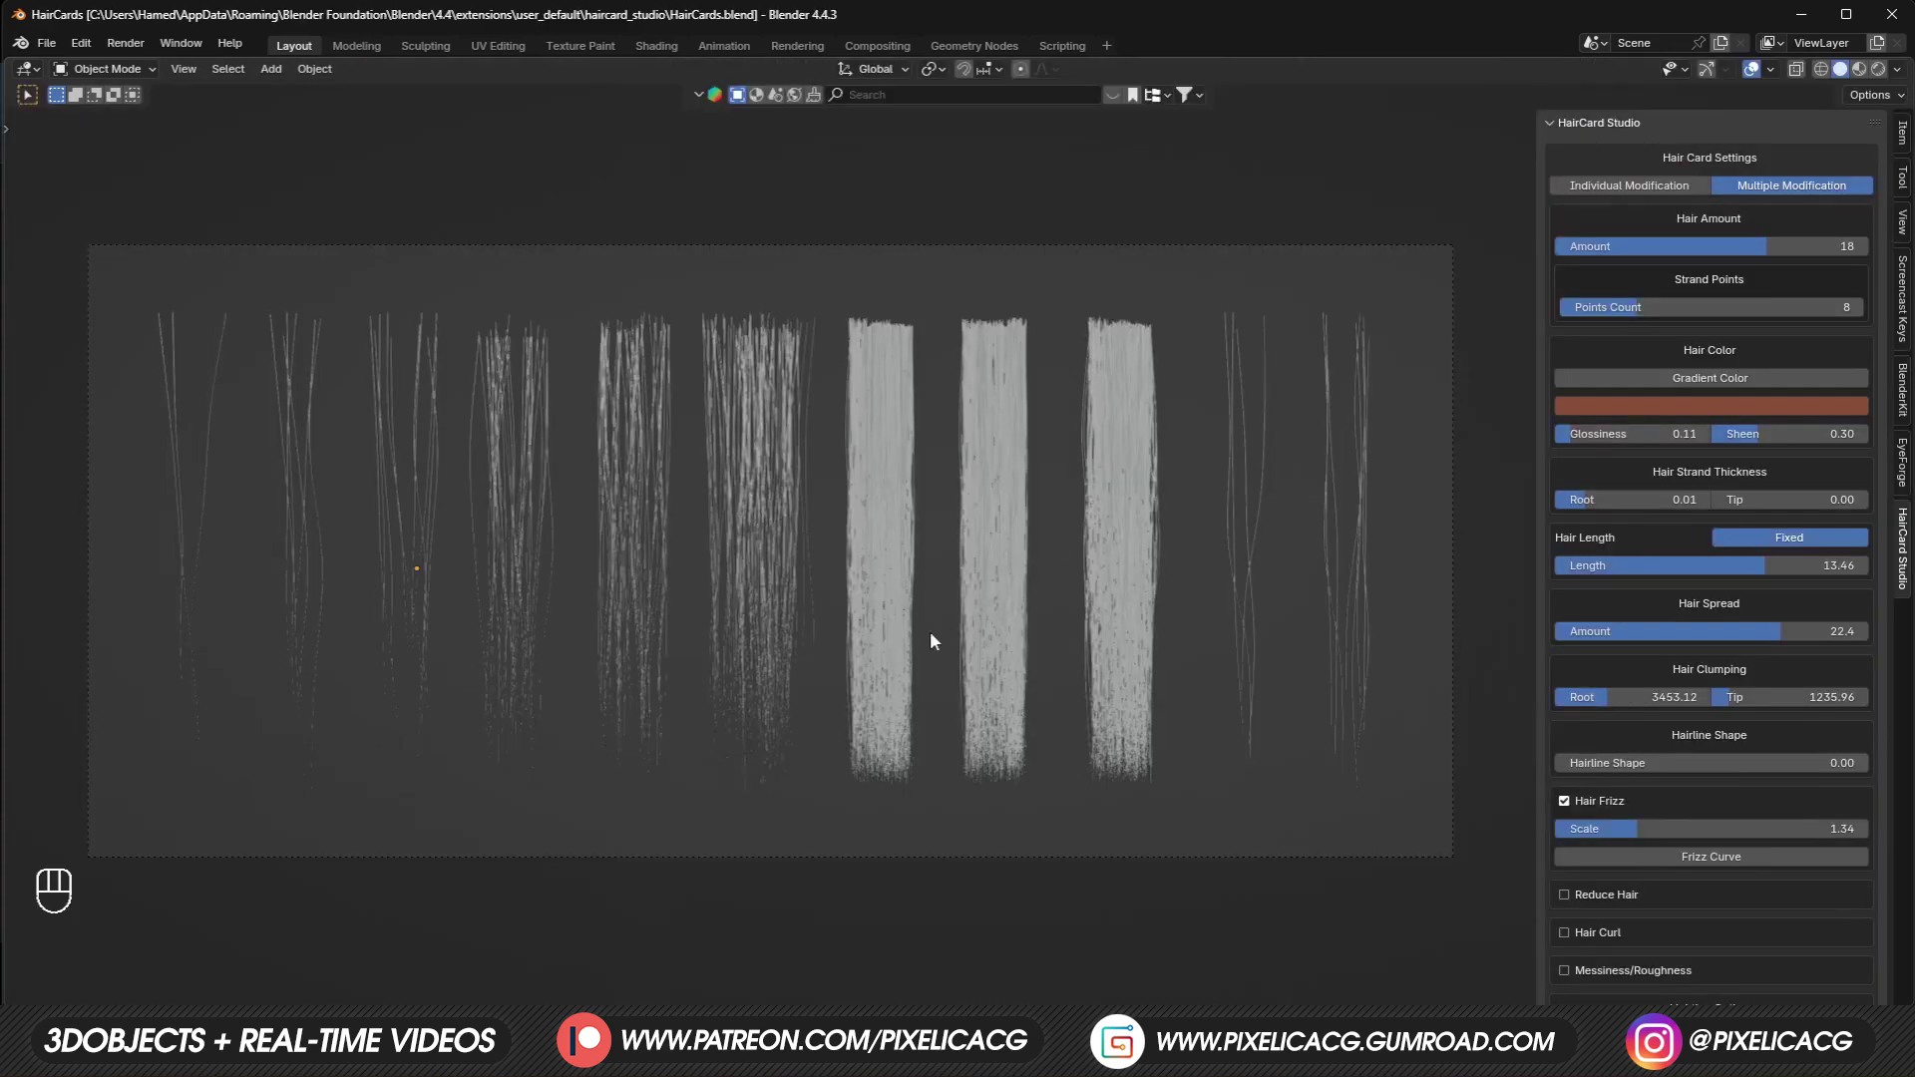
Display the hair cards in rendered shading and switch the hair card settings to individual modification.
{"action": "left_click", "coordinate": [1875, 70]}
{"action": "left_click", "coordinate": [1659, 190]}
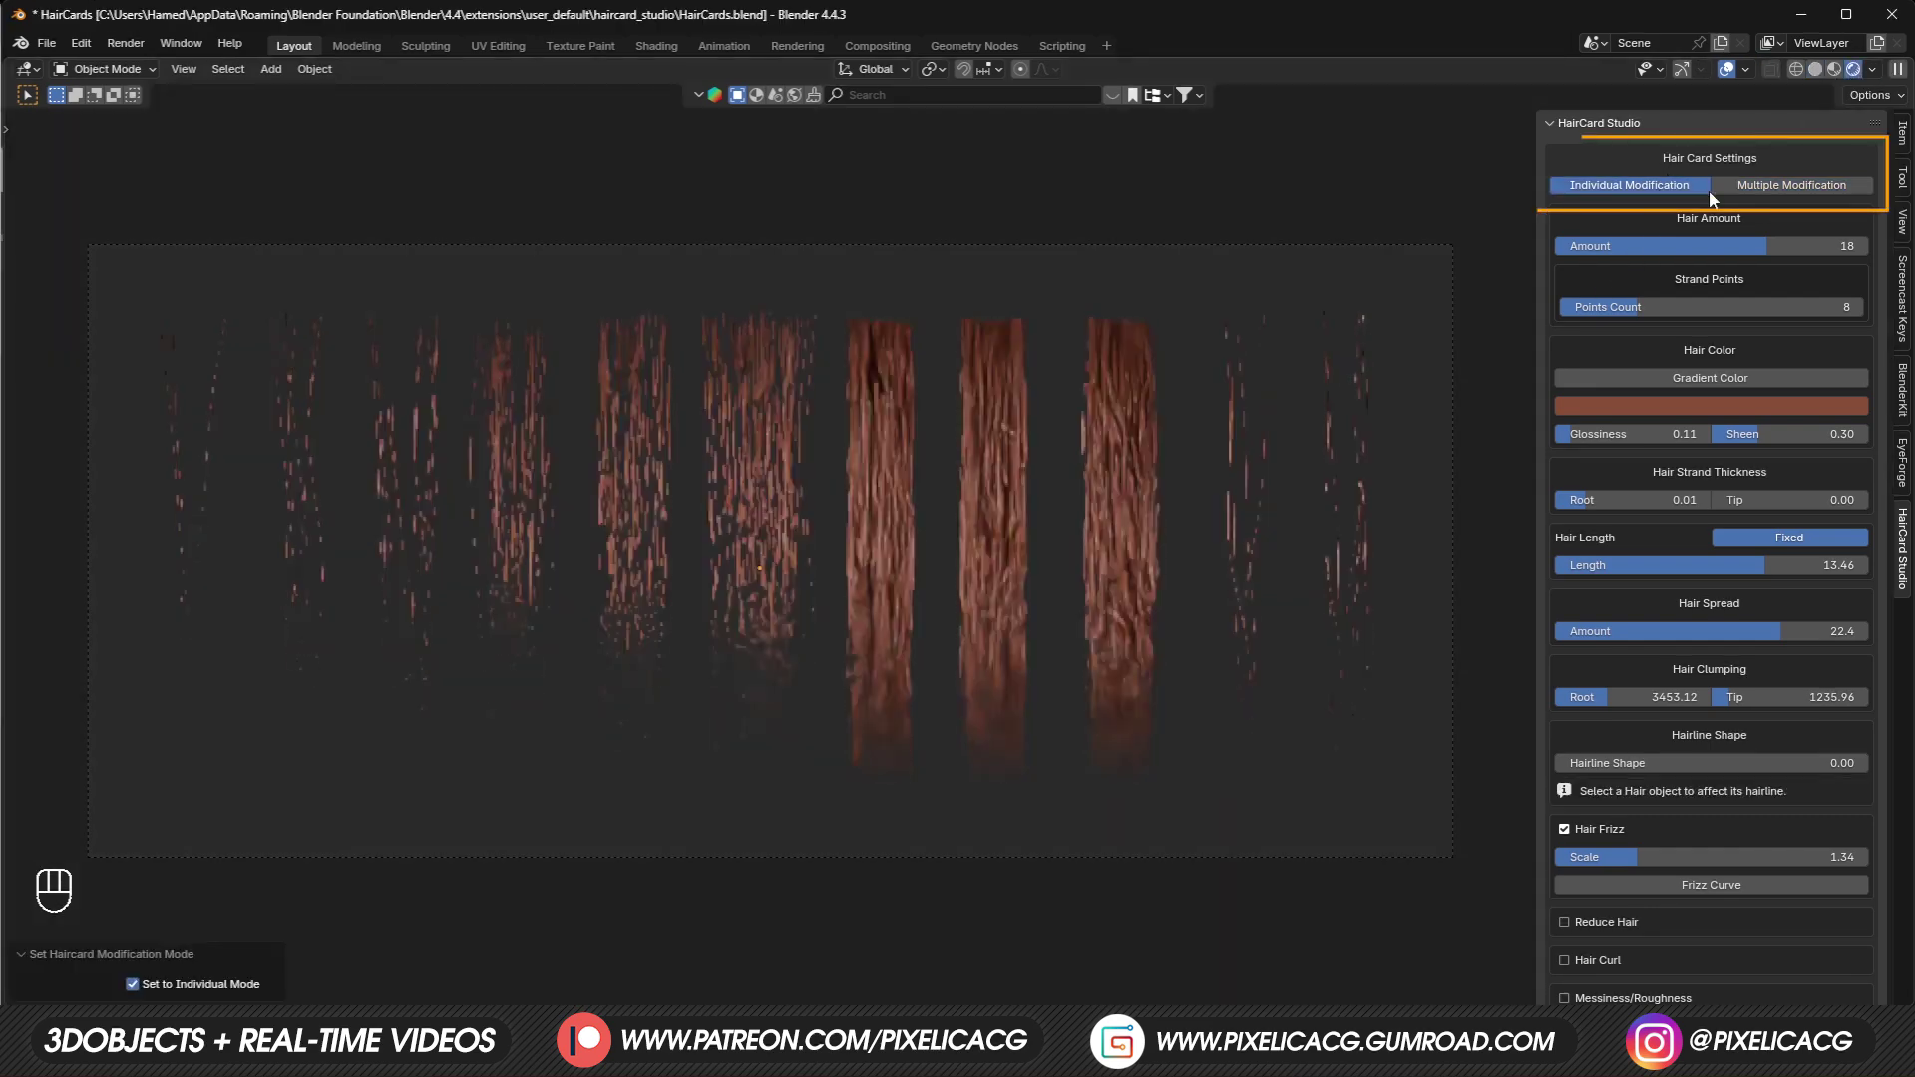
Try the fixed hair length on all cards together, and individually at 14.60 on the middle one of the three thick cards.
{"action": "left_click", "coordinate": [1785, 185]}
{"action": "mouse_move", "coordinate": [1735, 565]}
{"action": "left_mouse_down"}
{"action": "mouse_move", "coordinate": [1651, 572]}
{"action": "mouse_move", "coordinate": [1785, 565]}
{"action": "mouse_move", "coordinate": [1597, 590]}
{"action": "mouse_move", "coordinate": [1756, 564]}
{"action": "left_mouse_up"}
{"action": "left_click", "coordinate": [1656, 186]}
{"action": "left_click", "coordinate": [1017, 525]}
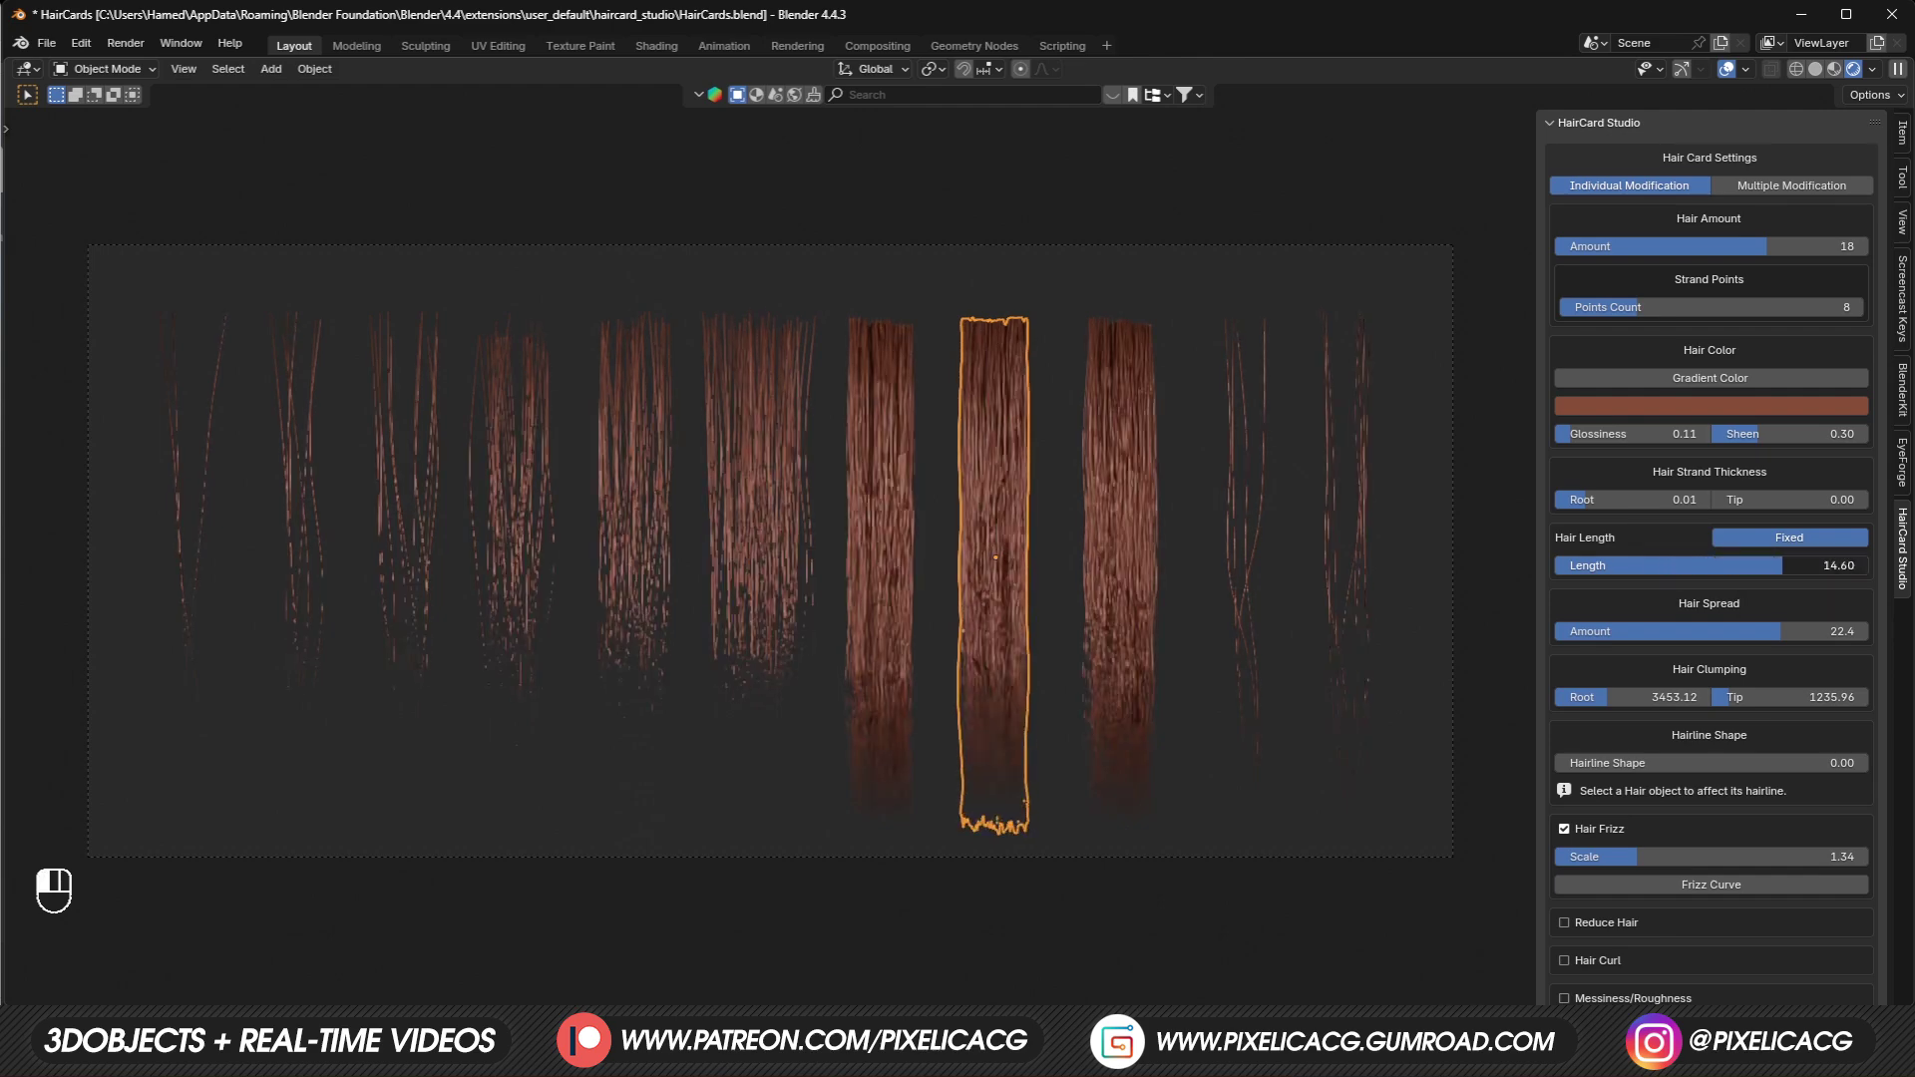
Limit the rendered preview to a region around the fourth hair card and set the hair amount to 19.
{"action": "key", "text": "ctrl+b"}
{"action": "left_click_drag", "start_coordinate": [584, 276], "coordinate": [447, 855]}
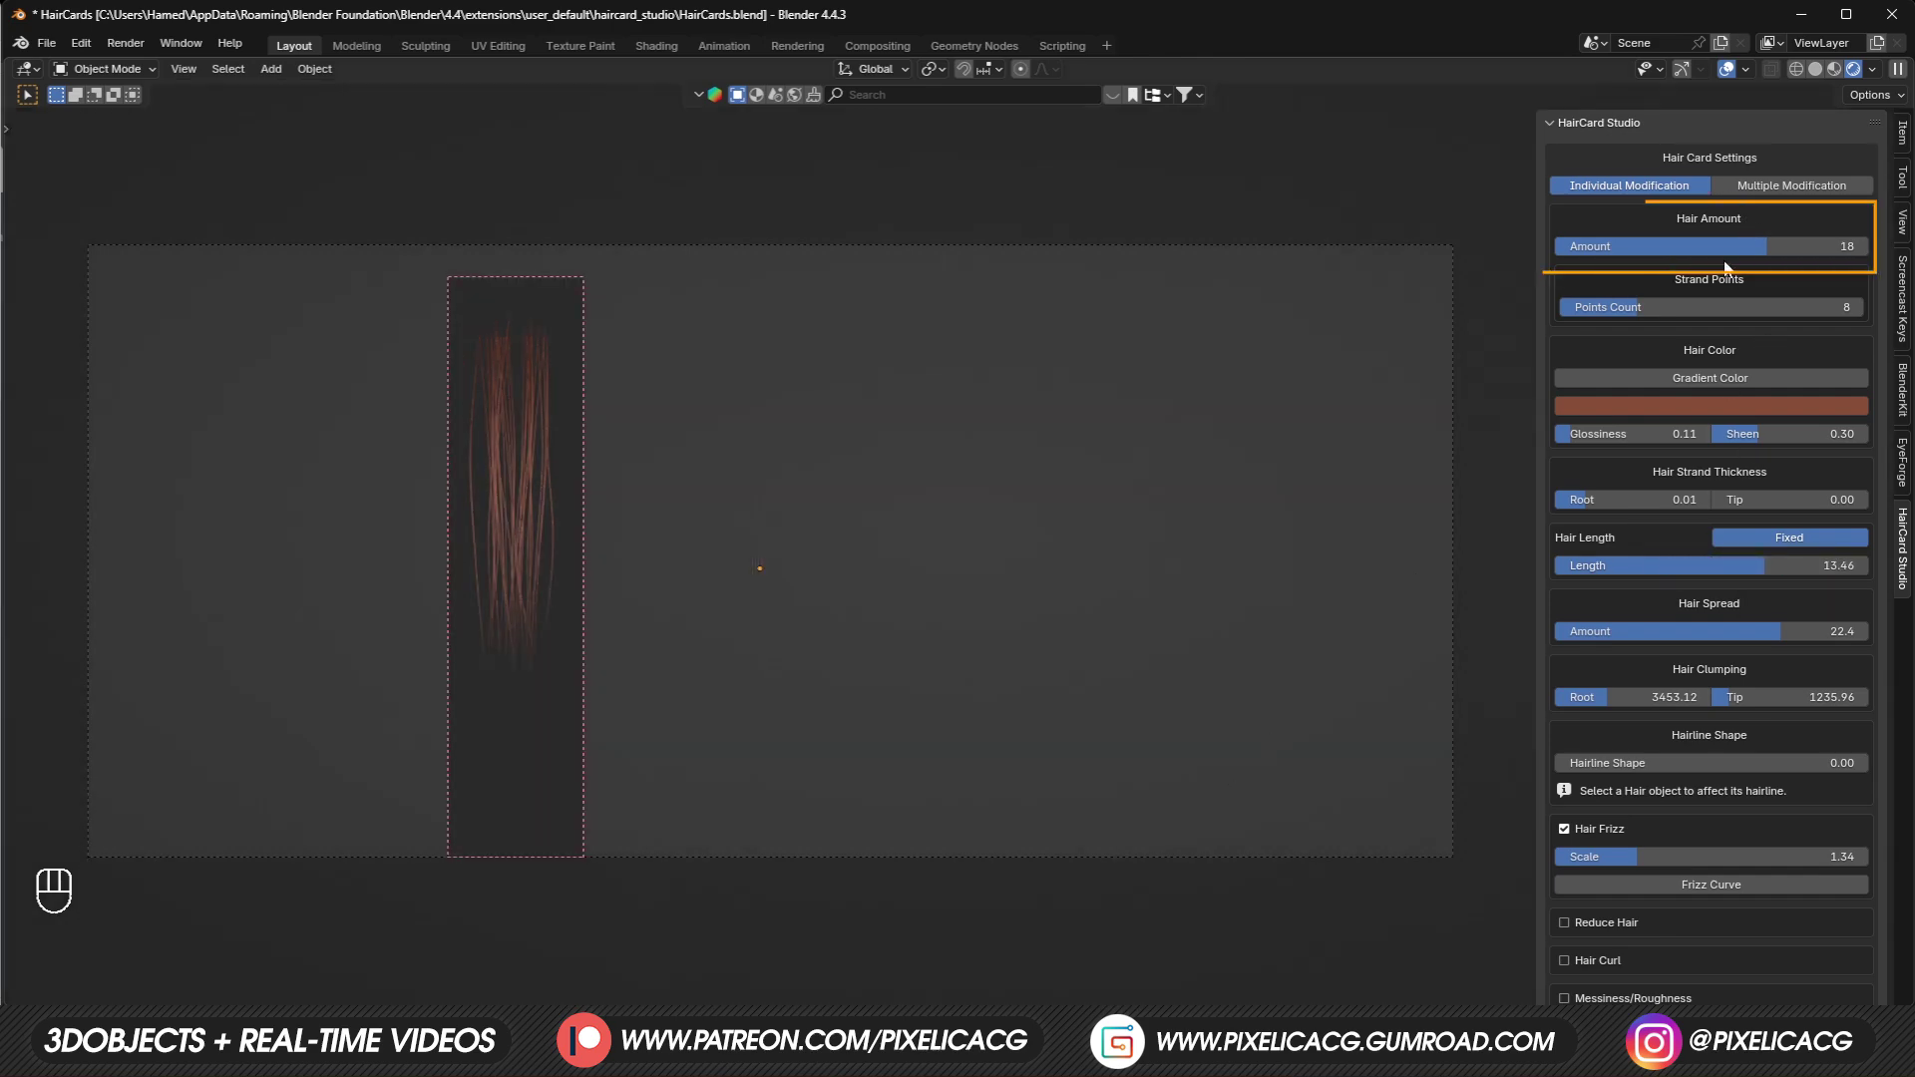
{"action": "mouse_move", "coordinate": [1764, 246]}
{"action": "left_mouse_down"}
{"action": "mouse_move", "coordinate": [1853, 245]}
{"action": "mouse_move", "coordinate": [1754, 246]}
{"action": "mouse_move", "coordinate": [1770, 247]}
{"action": "left_mouse_up"}
{"action": "key", "text": "F10"}
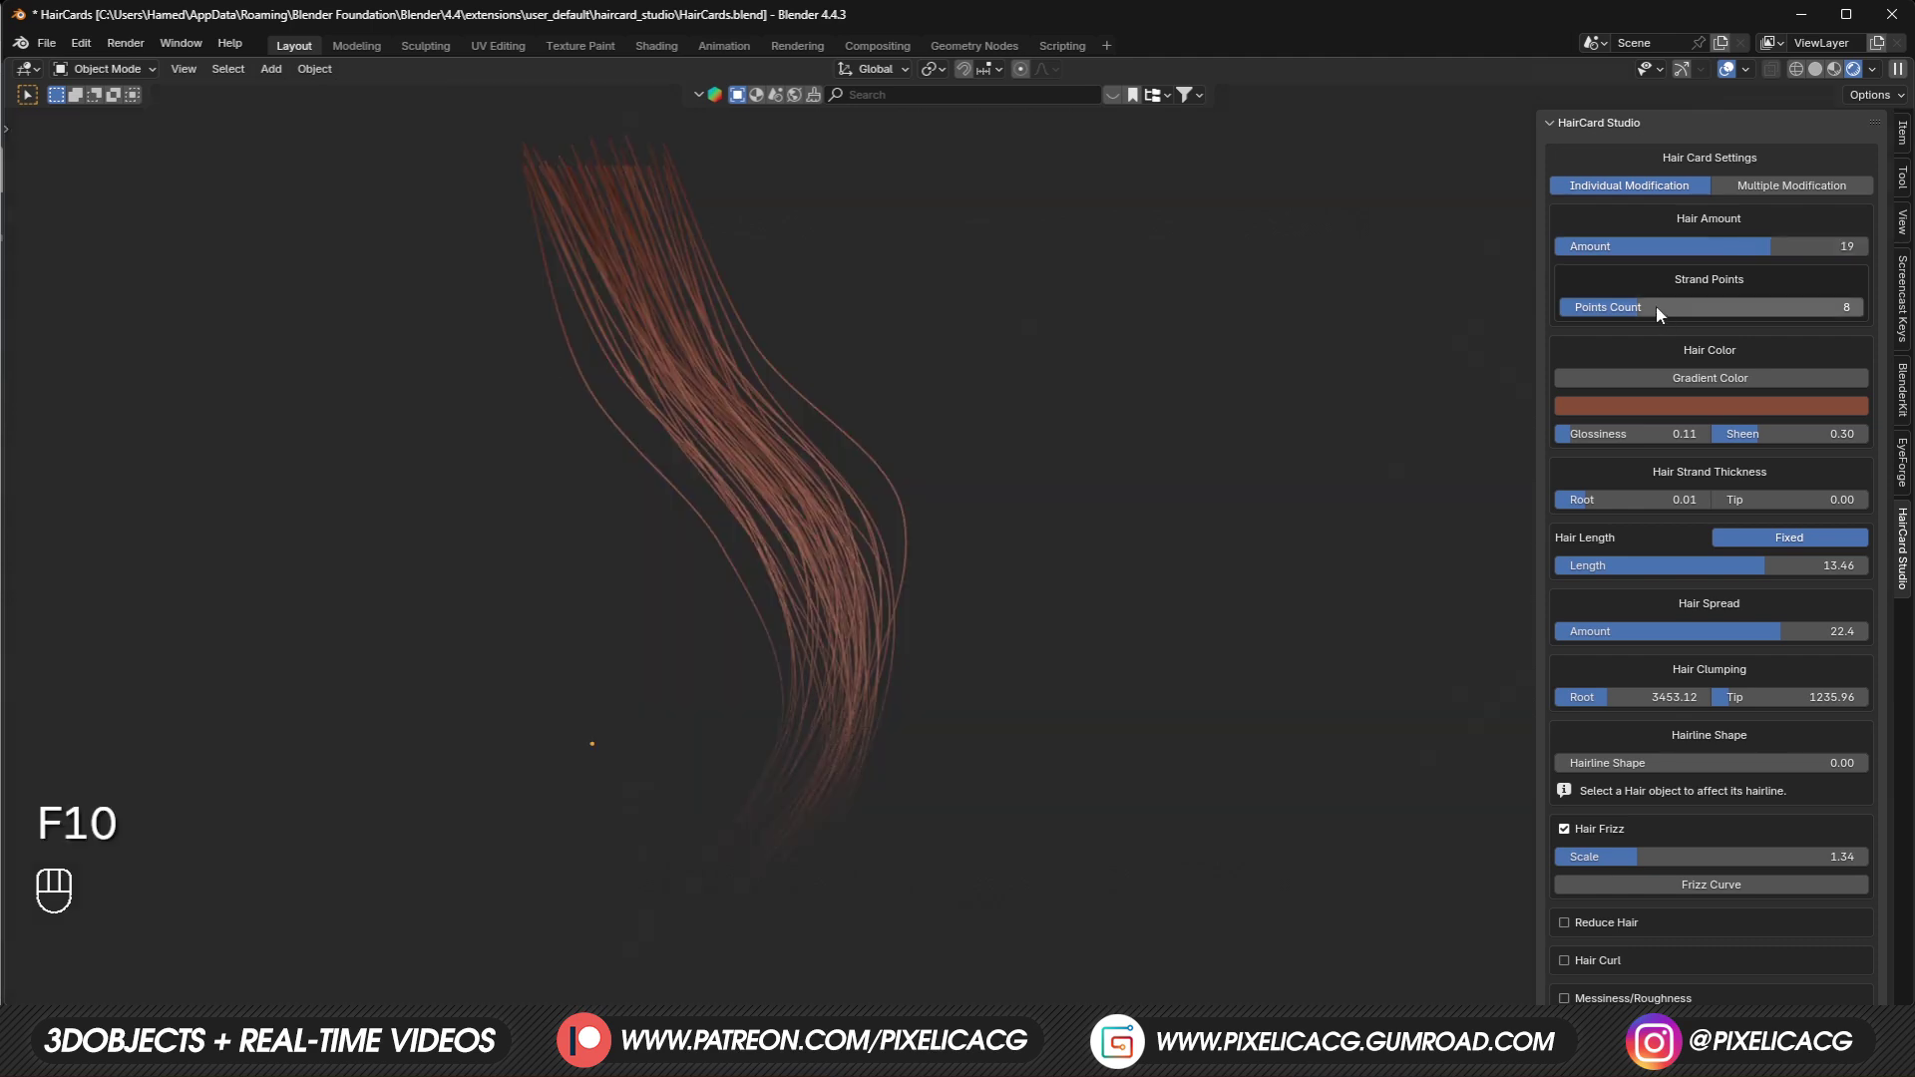
Try different strand point counts, including 22 and 14, on the curved hair card.
{"action": "left_click_drag", "start_coordinate": [1643, 308], "coordinate": [1594, 308]}
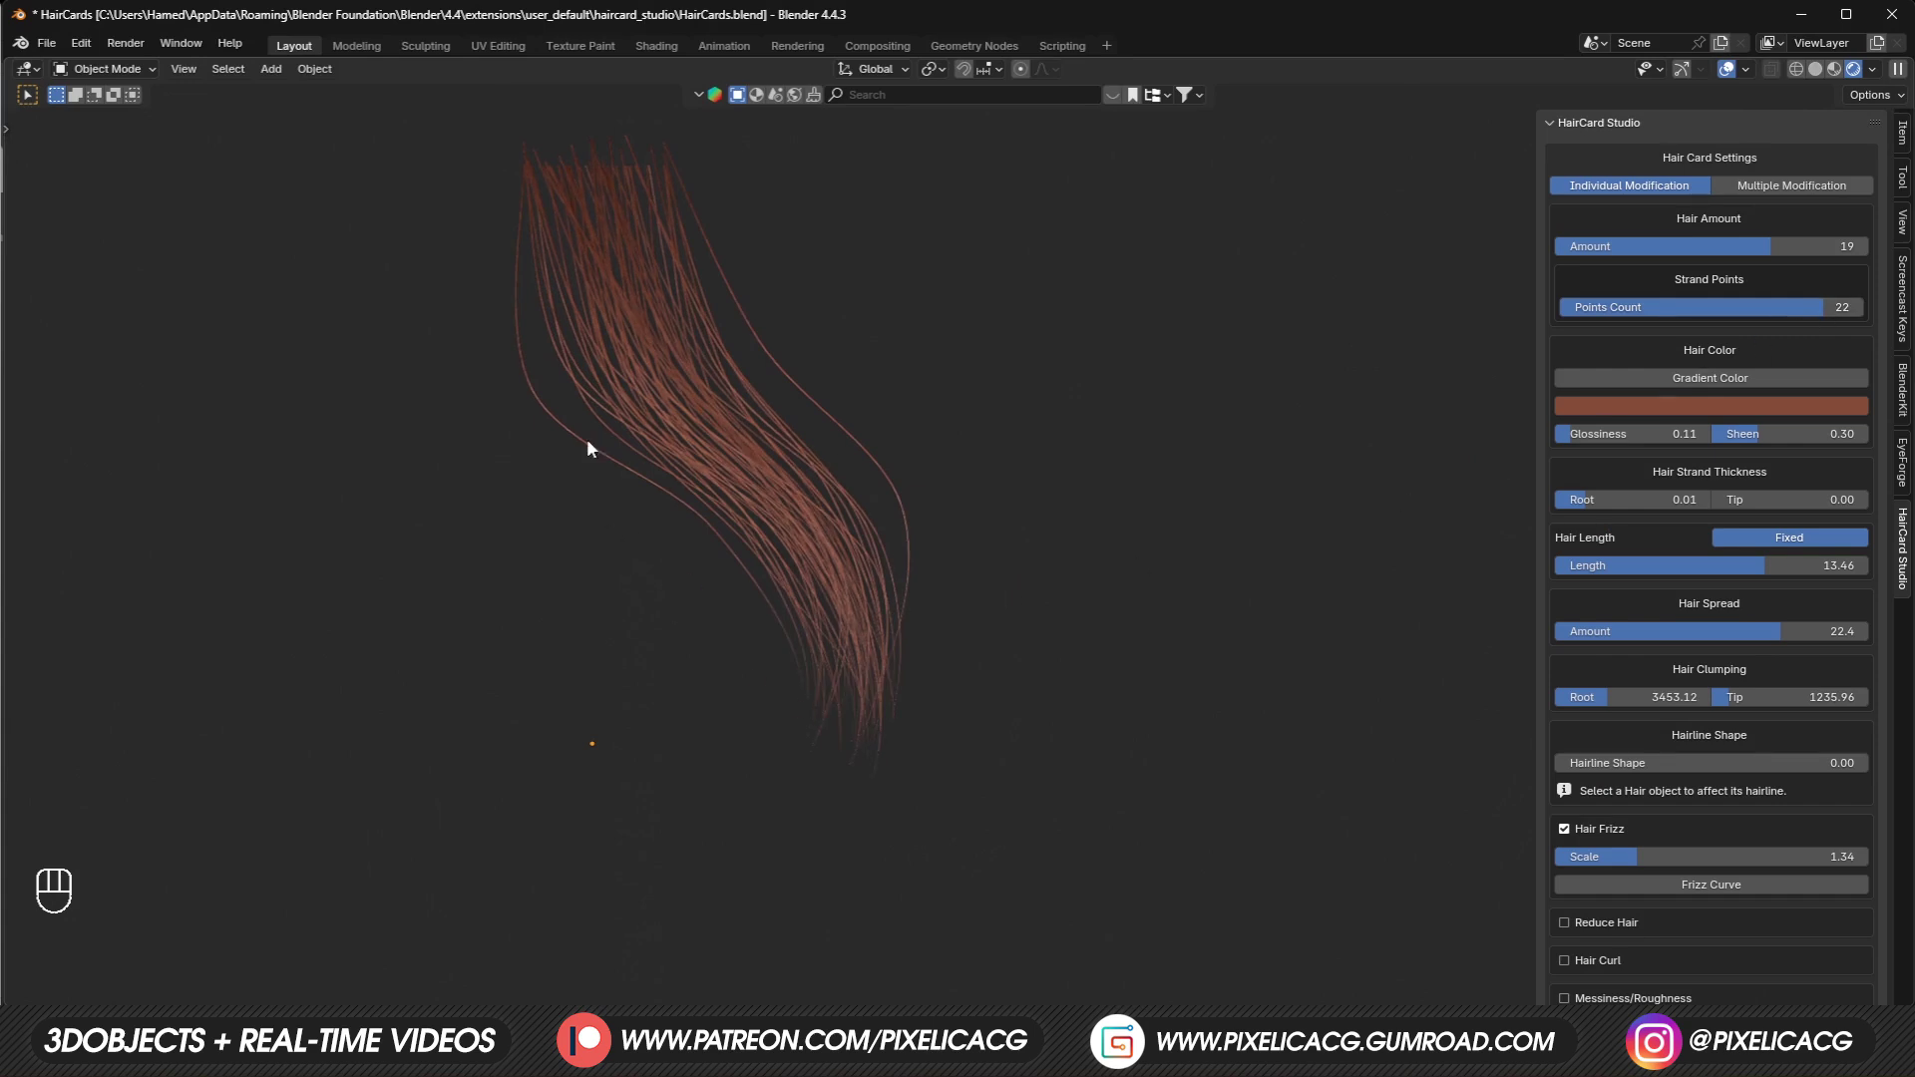
{"action": "left_click_drag", "start_coordinate": [1822, 307], "coordinate": [1715, 307]}
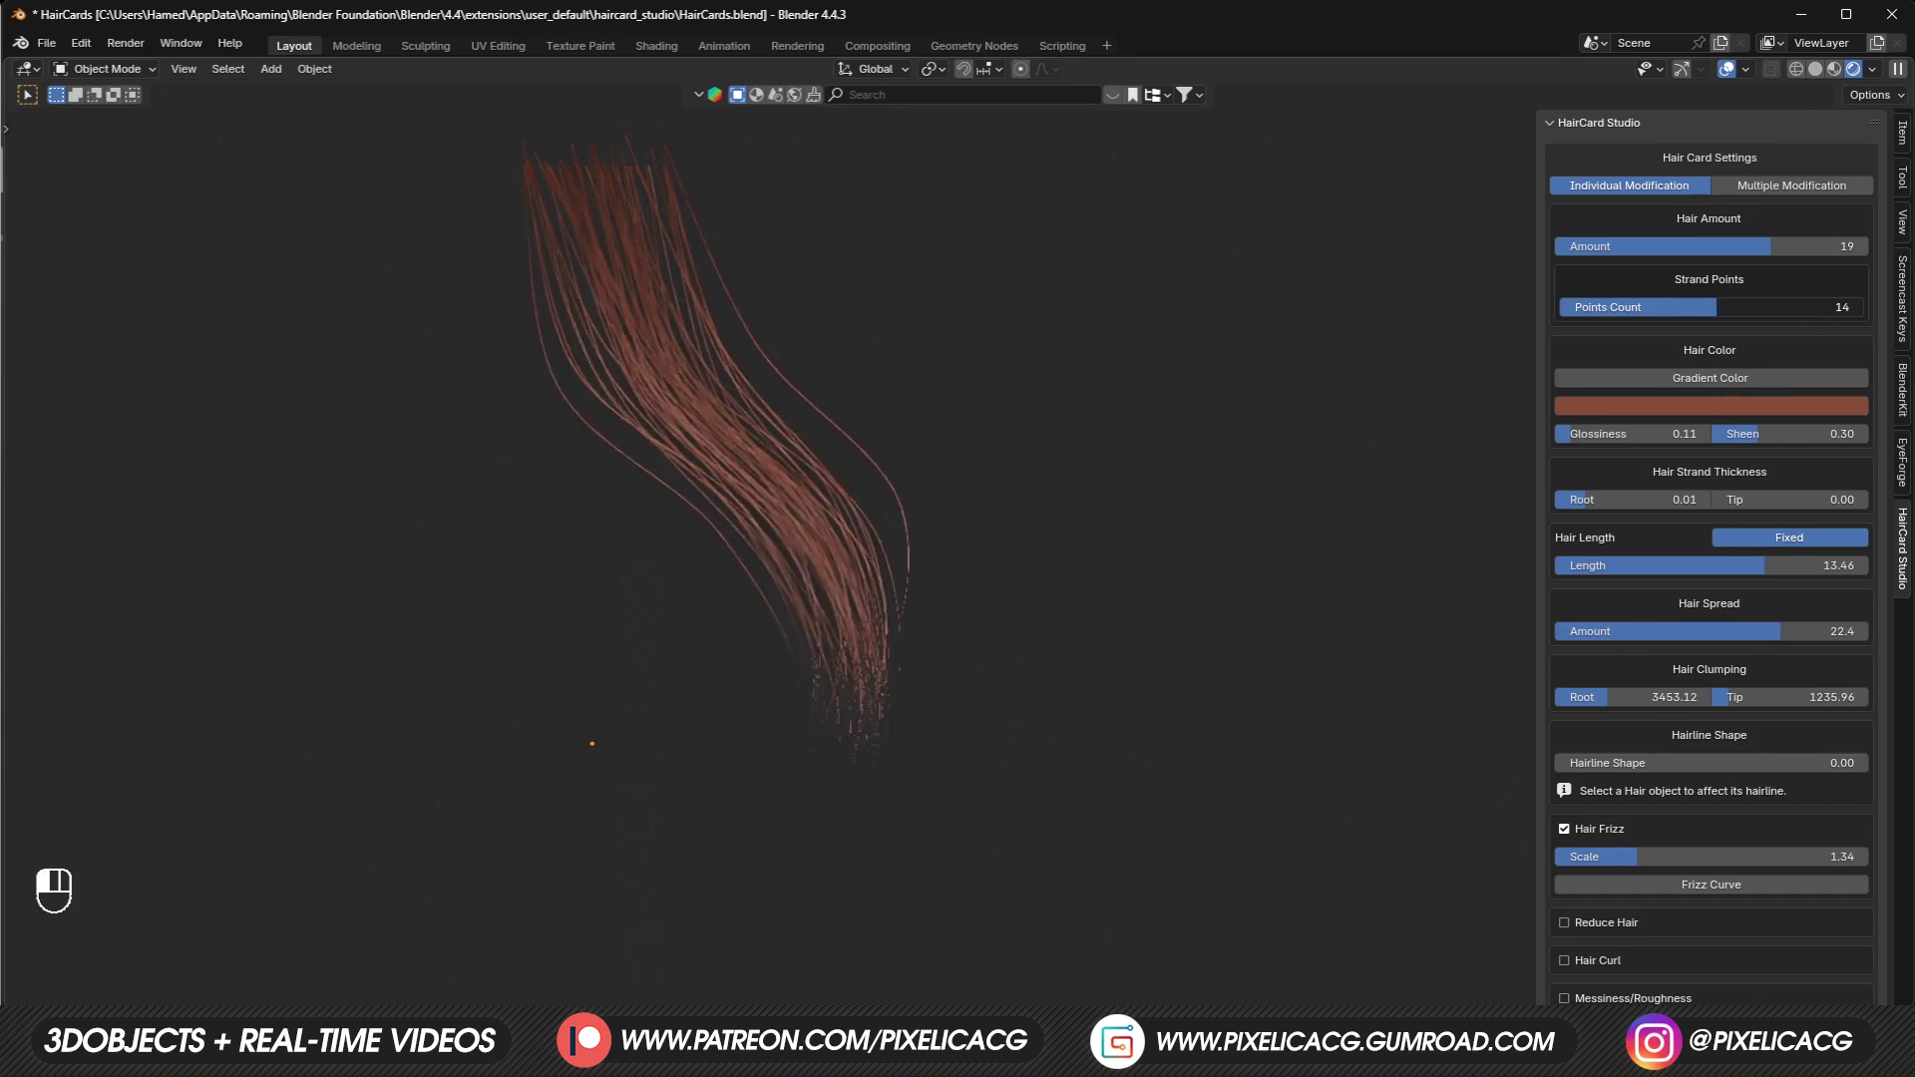
{"action": "key", "text": "F10"}
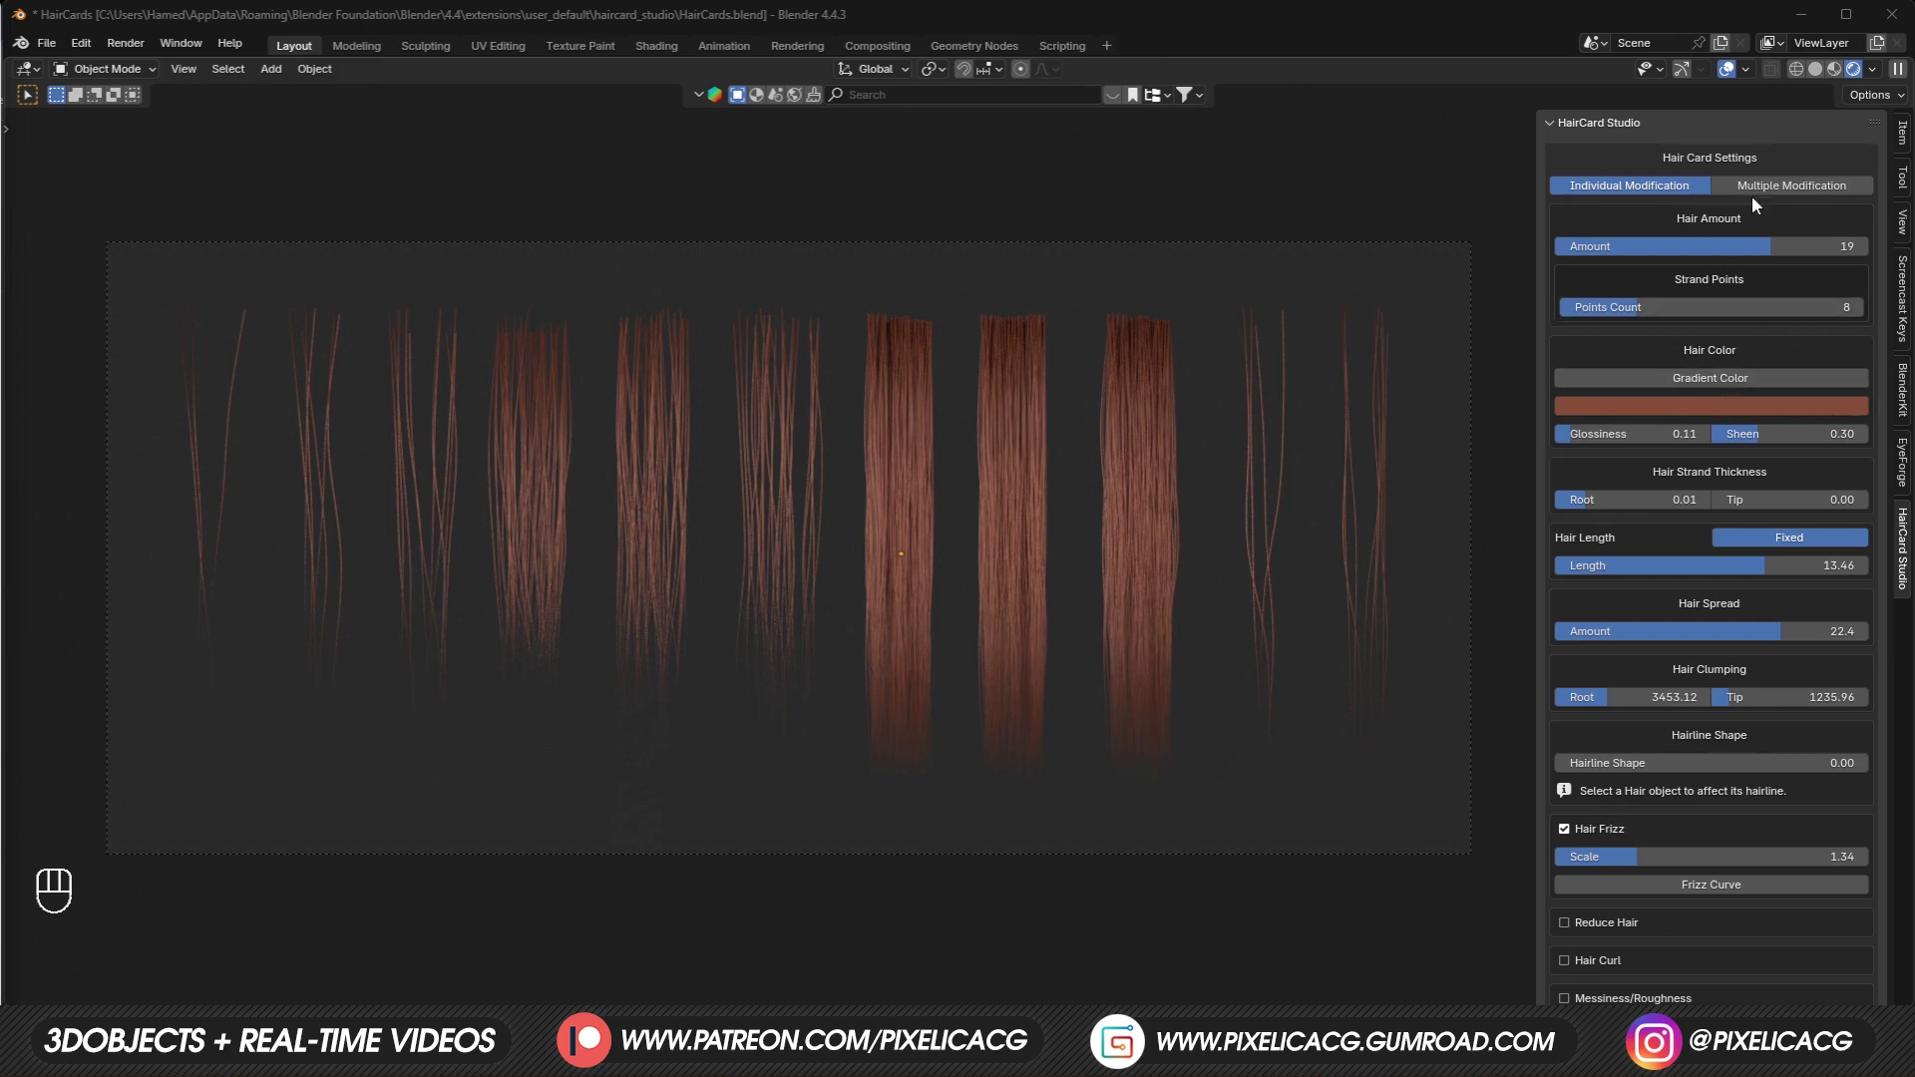
Switch to multiple modification and change the hair color of all cards to a muted reddish brown.
{"action": "left_click", "coordinate": [1777, 189]}
{"action": "key", "text": "F10"}
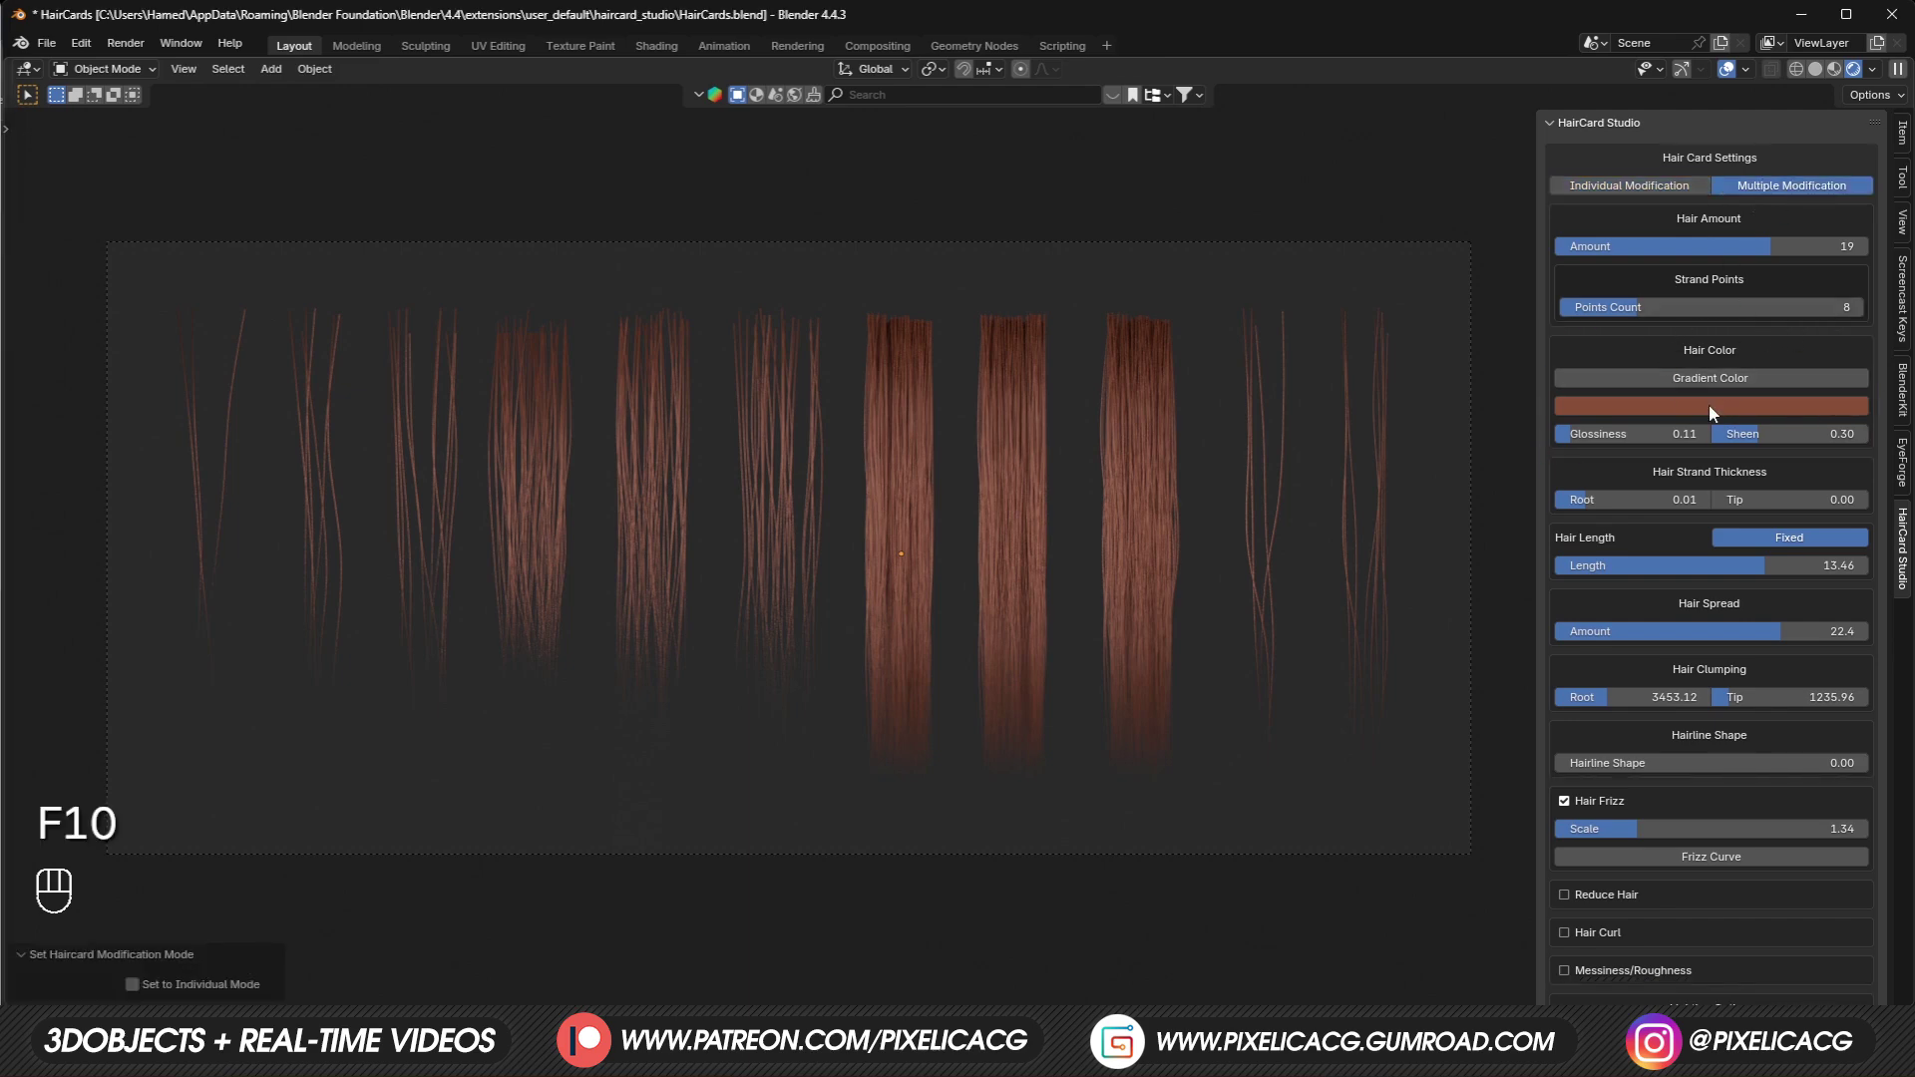
{"action": "left_click", "coordinate": [1708, 404]}
{"action": "left_click_drag", "start_coordinate": [1808, 187], "coordinate": [1762, 87]}
{"action": "left_click_drag", "start_coordinate": [1851, 153], "coordinate": [1774, 86]}
{"action": "key", "text": "F10"}
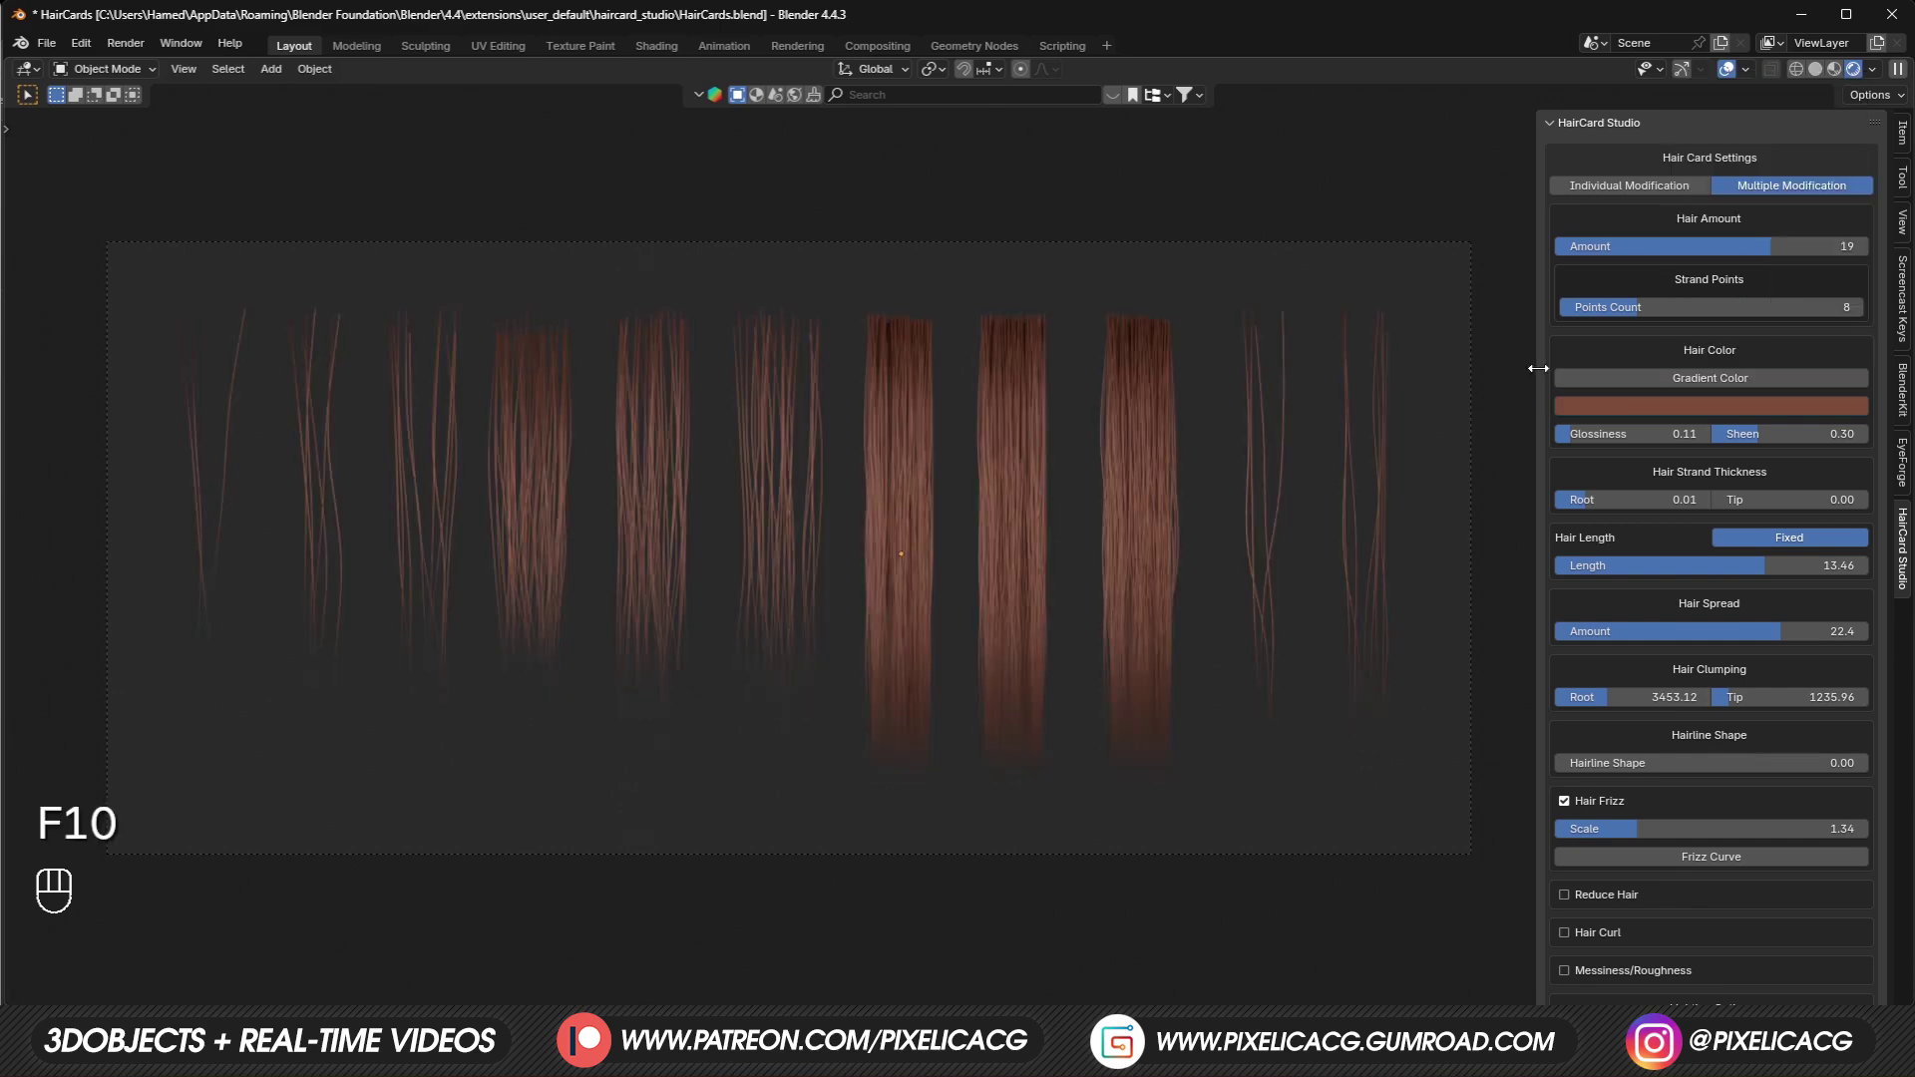
Enable the gradient hair color for all cards and recolor its first stop bright green.
{"action": "left_click", "coordinate": [1738, 379]}
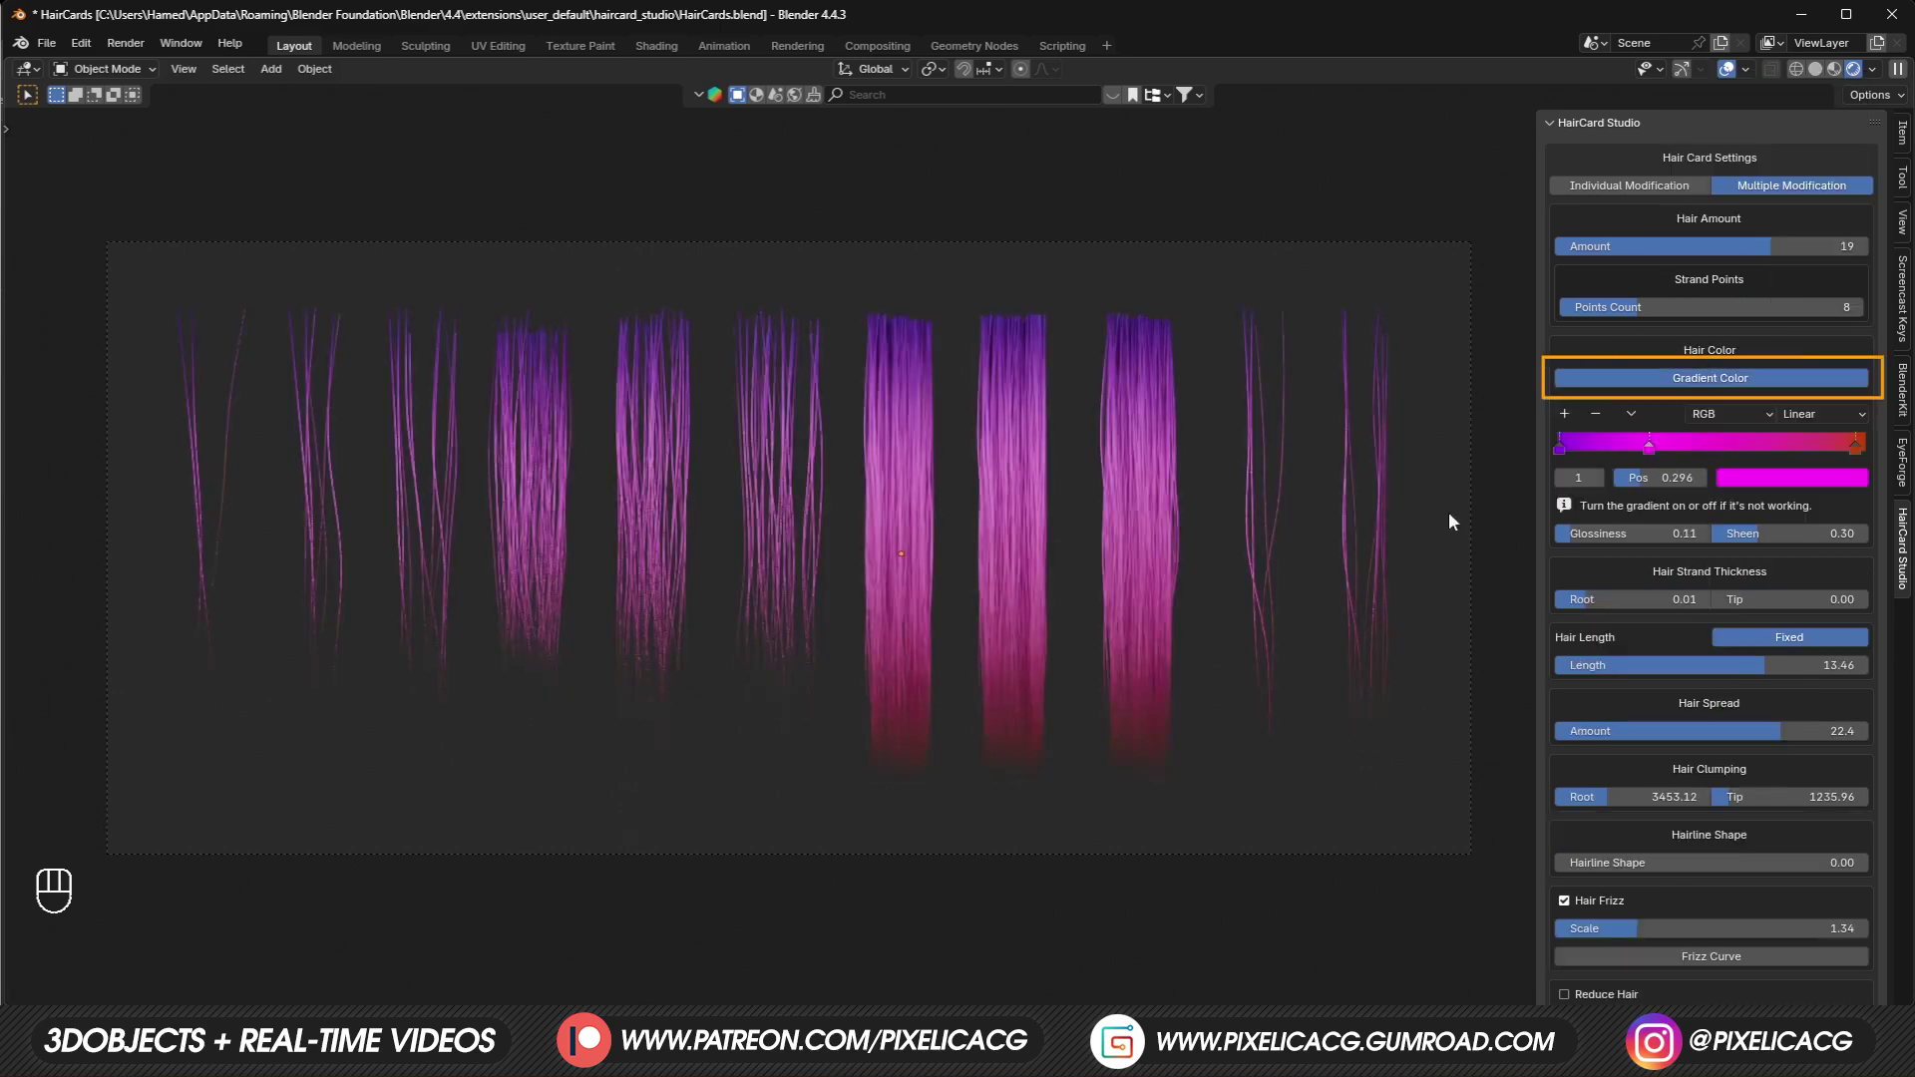
{"action": "left_click", "coordinate": [1757, 483]}
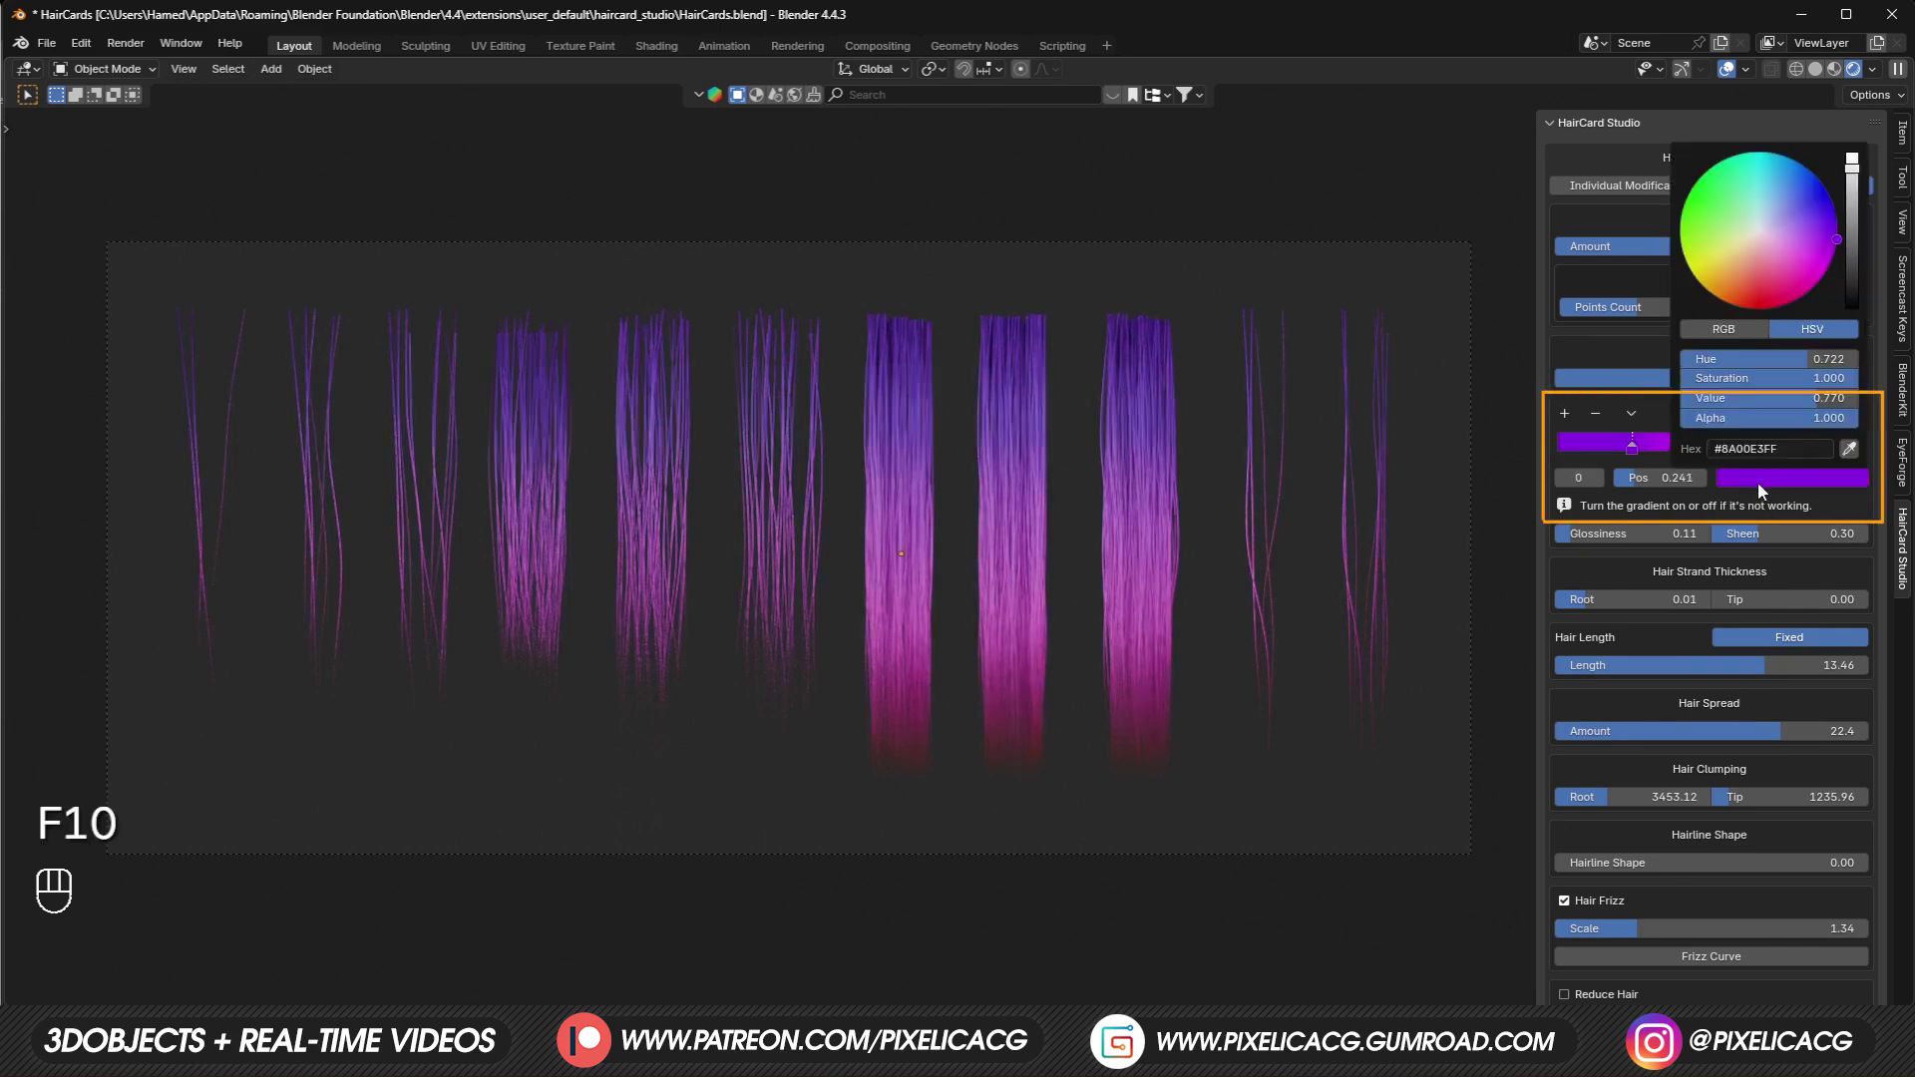
{"action": "left_click", "coordinate": [1763, 448]}
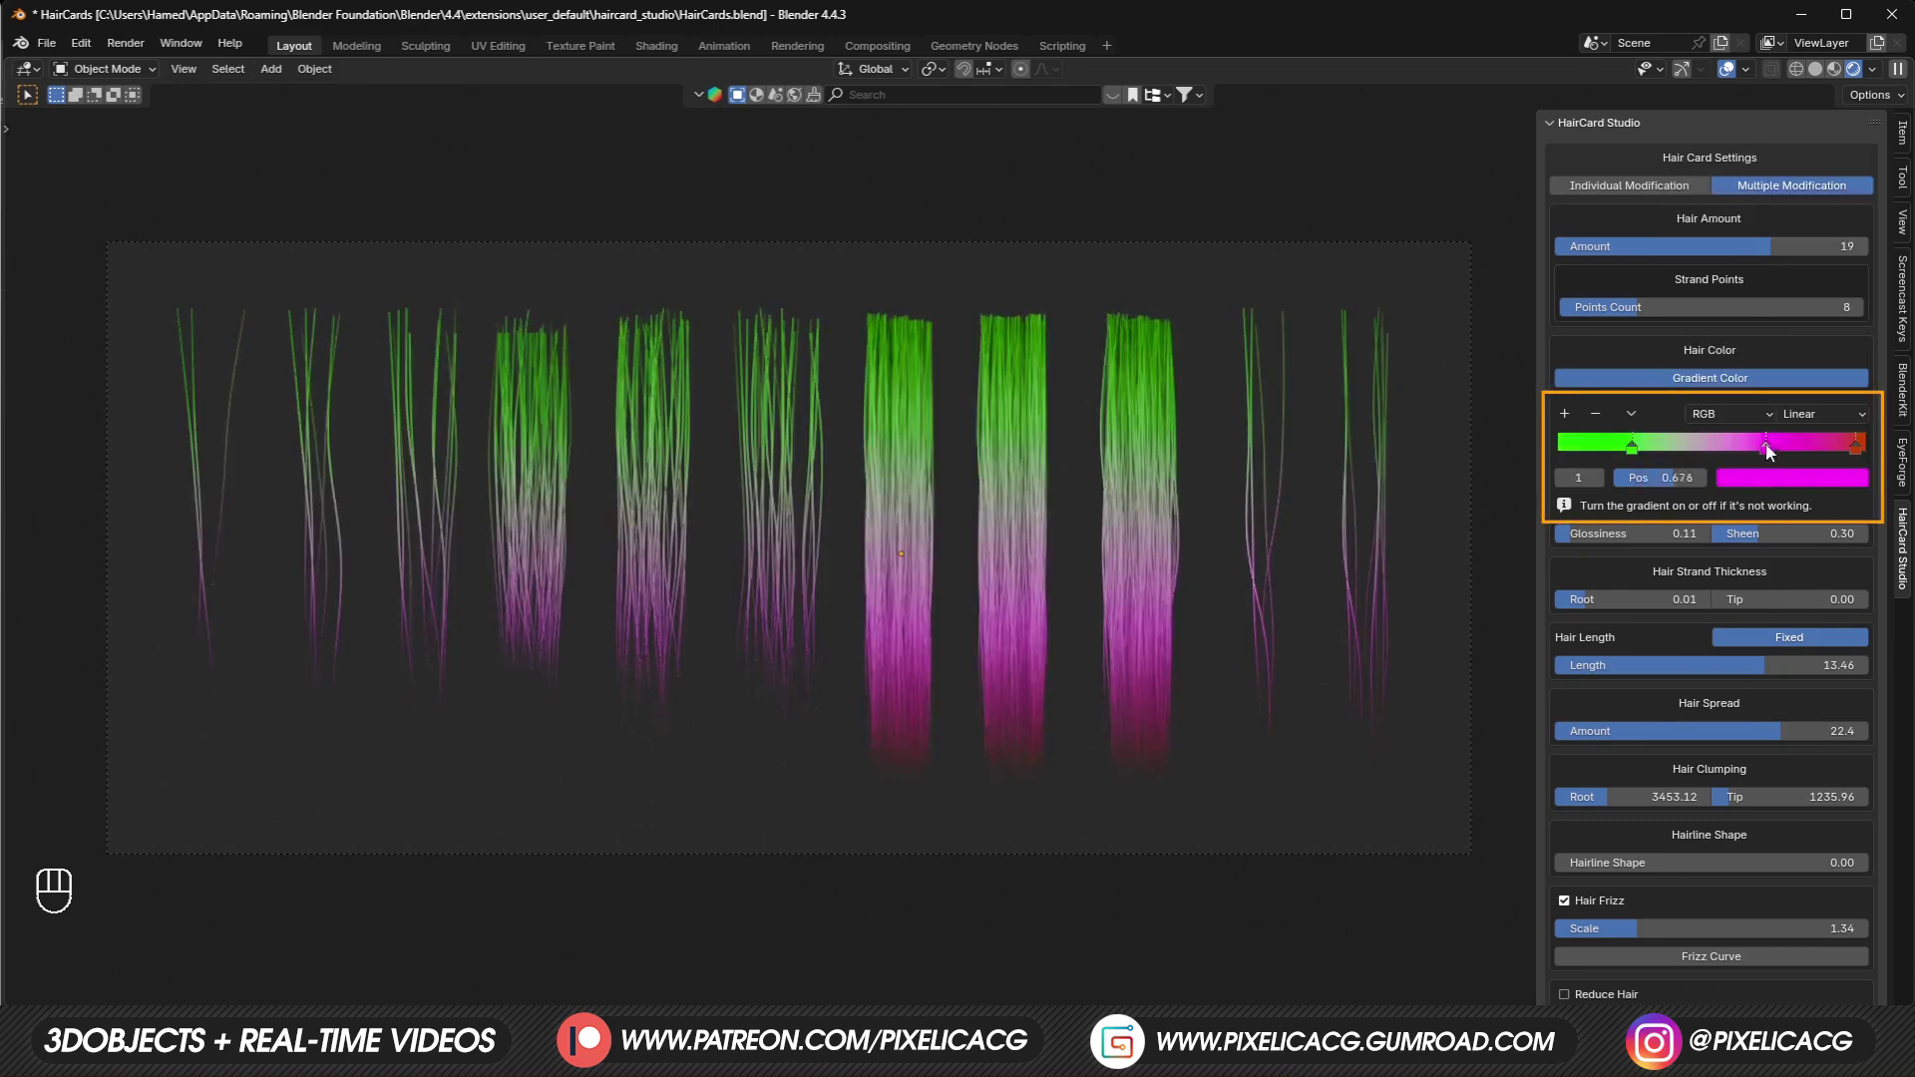
Recolor the magenta gradient stop near white and reposition the stops, with green at the start and red at 0.842.
{"action": "left_click", "coordinate": [1791, 478]}
{"action": "left_click", "coordinate": [1765, 227]}
{"action": "left_click_drag", "start_coordinate": [1632, 447], "coordinate": [1559, 447]}
{"action": "left_click_drag", "start_coordinate": [1758, 446], "coordinate": [1732, 447]}
{"action": "left_click_drag", "start_coordinate": [1864, 447], "coordinate": [1816, 446]}
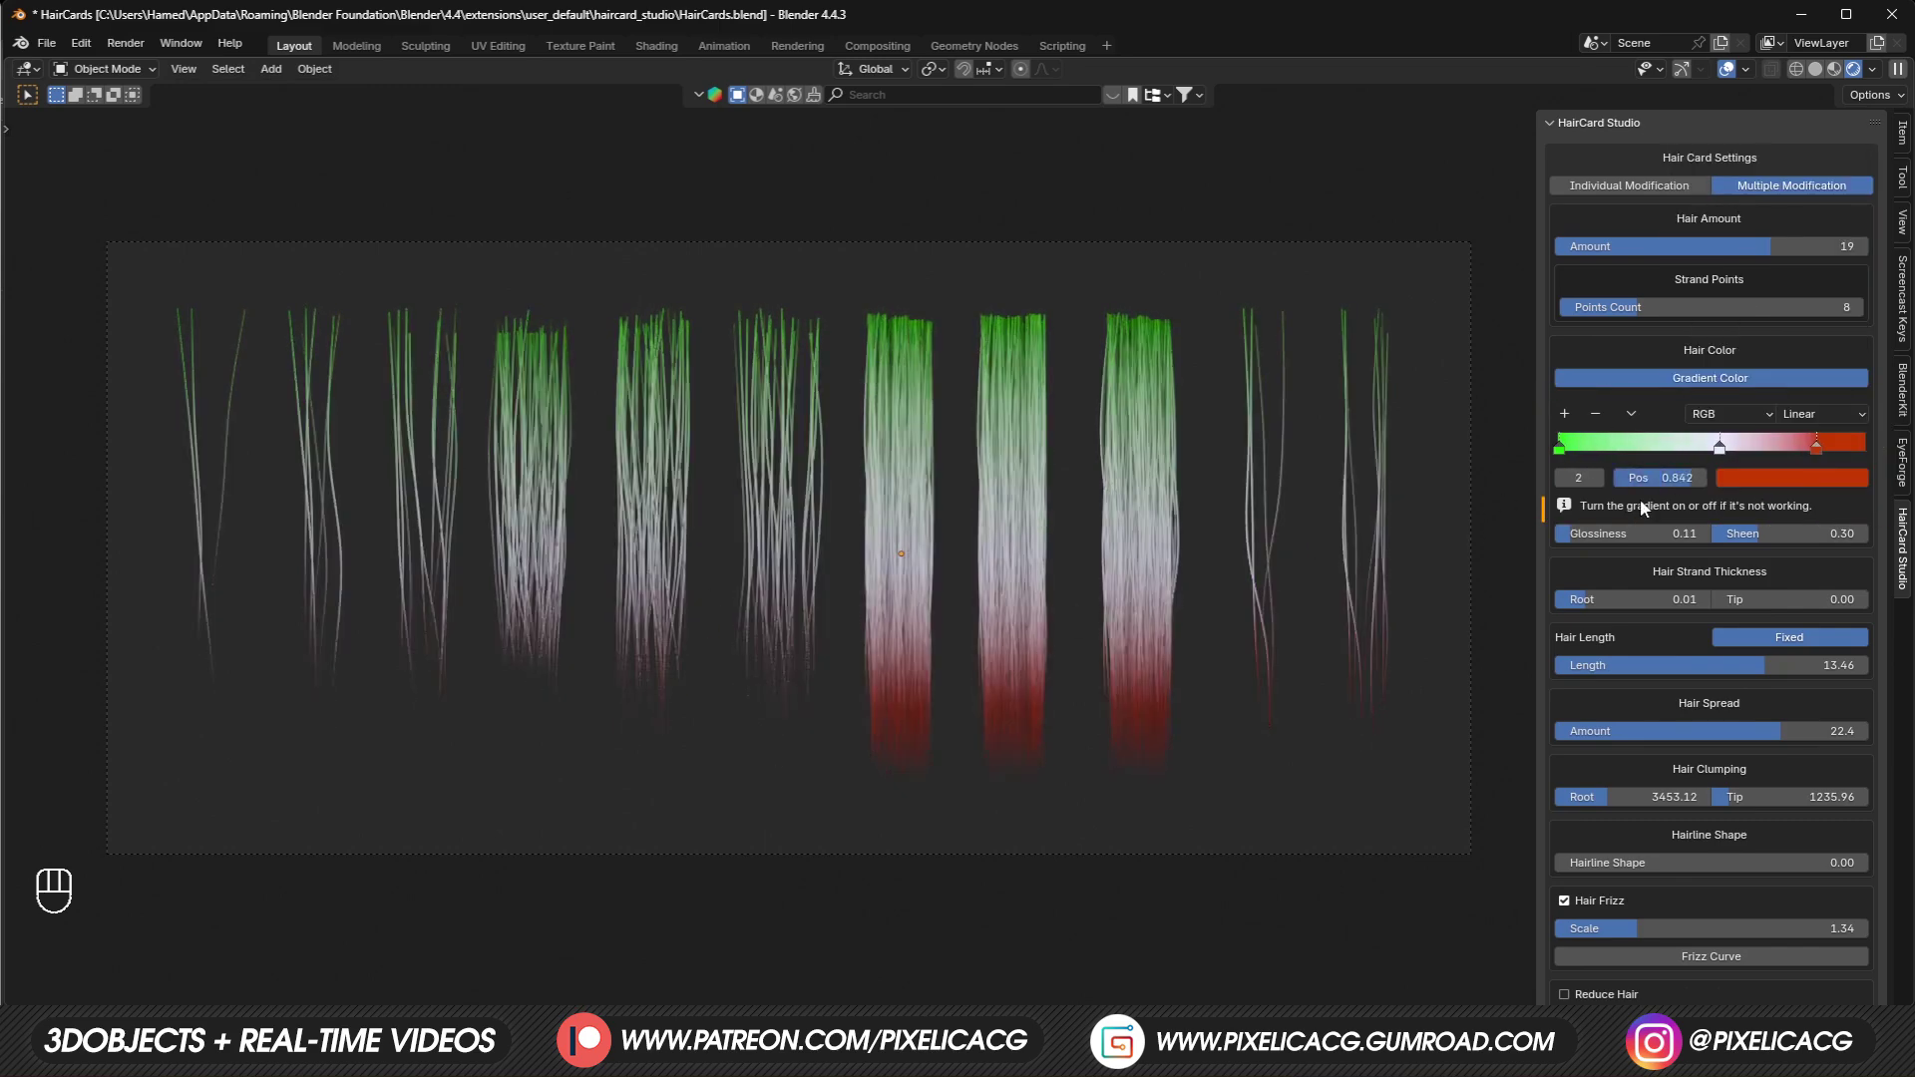
Add a gradient stop at position 0.684 between the white and red stops and color it magenta.
{"action": "left_click", "coordinate": [1564, 413]}
{"action": "left_click", "coordinate": [1747, 477]}
{"action": "left_click", "coordinate": [1823, 269]}
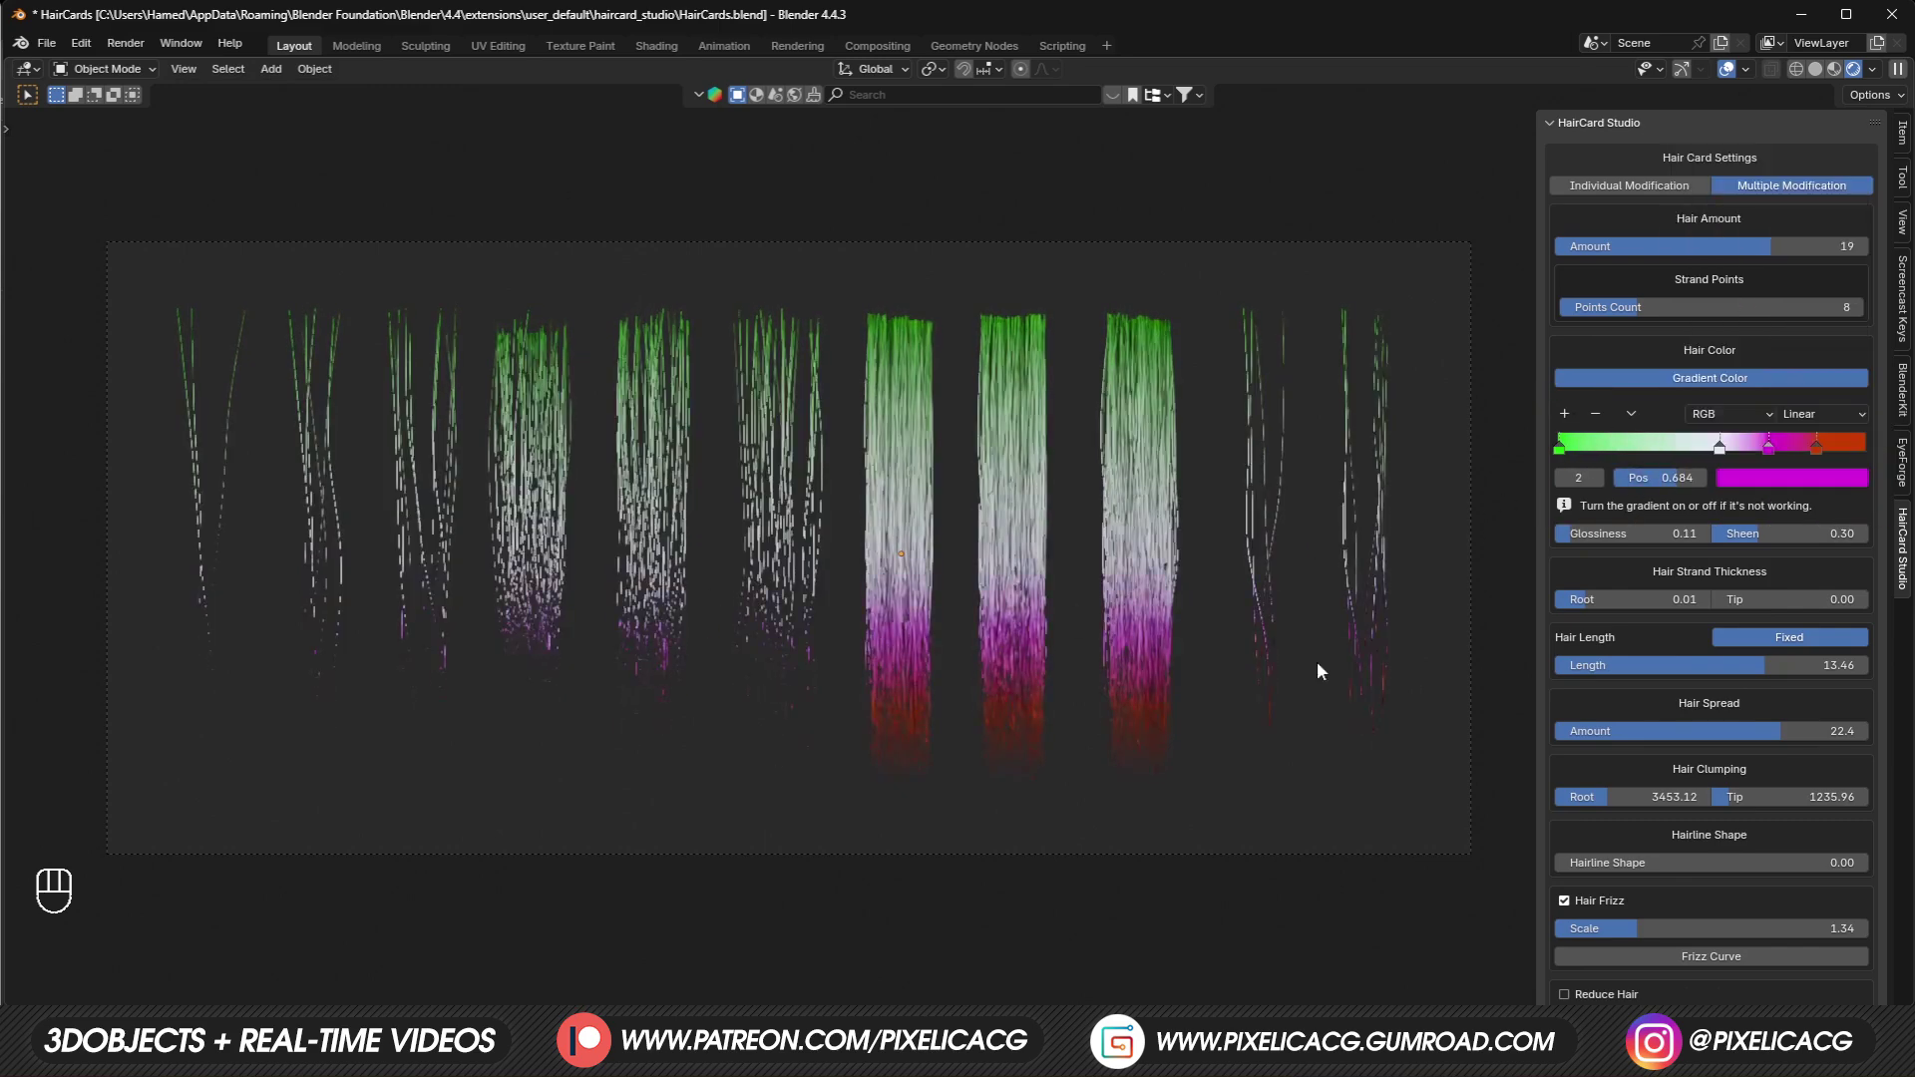
{"action": "key", "text": "F10"}
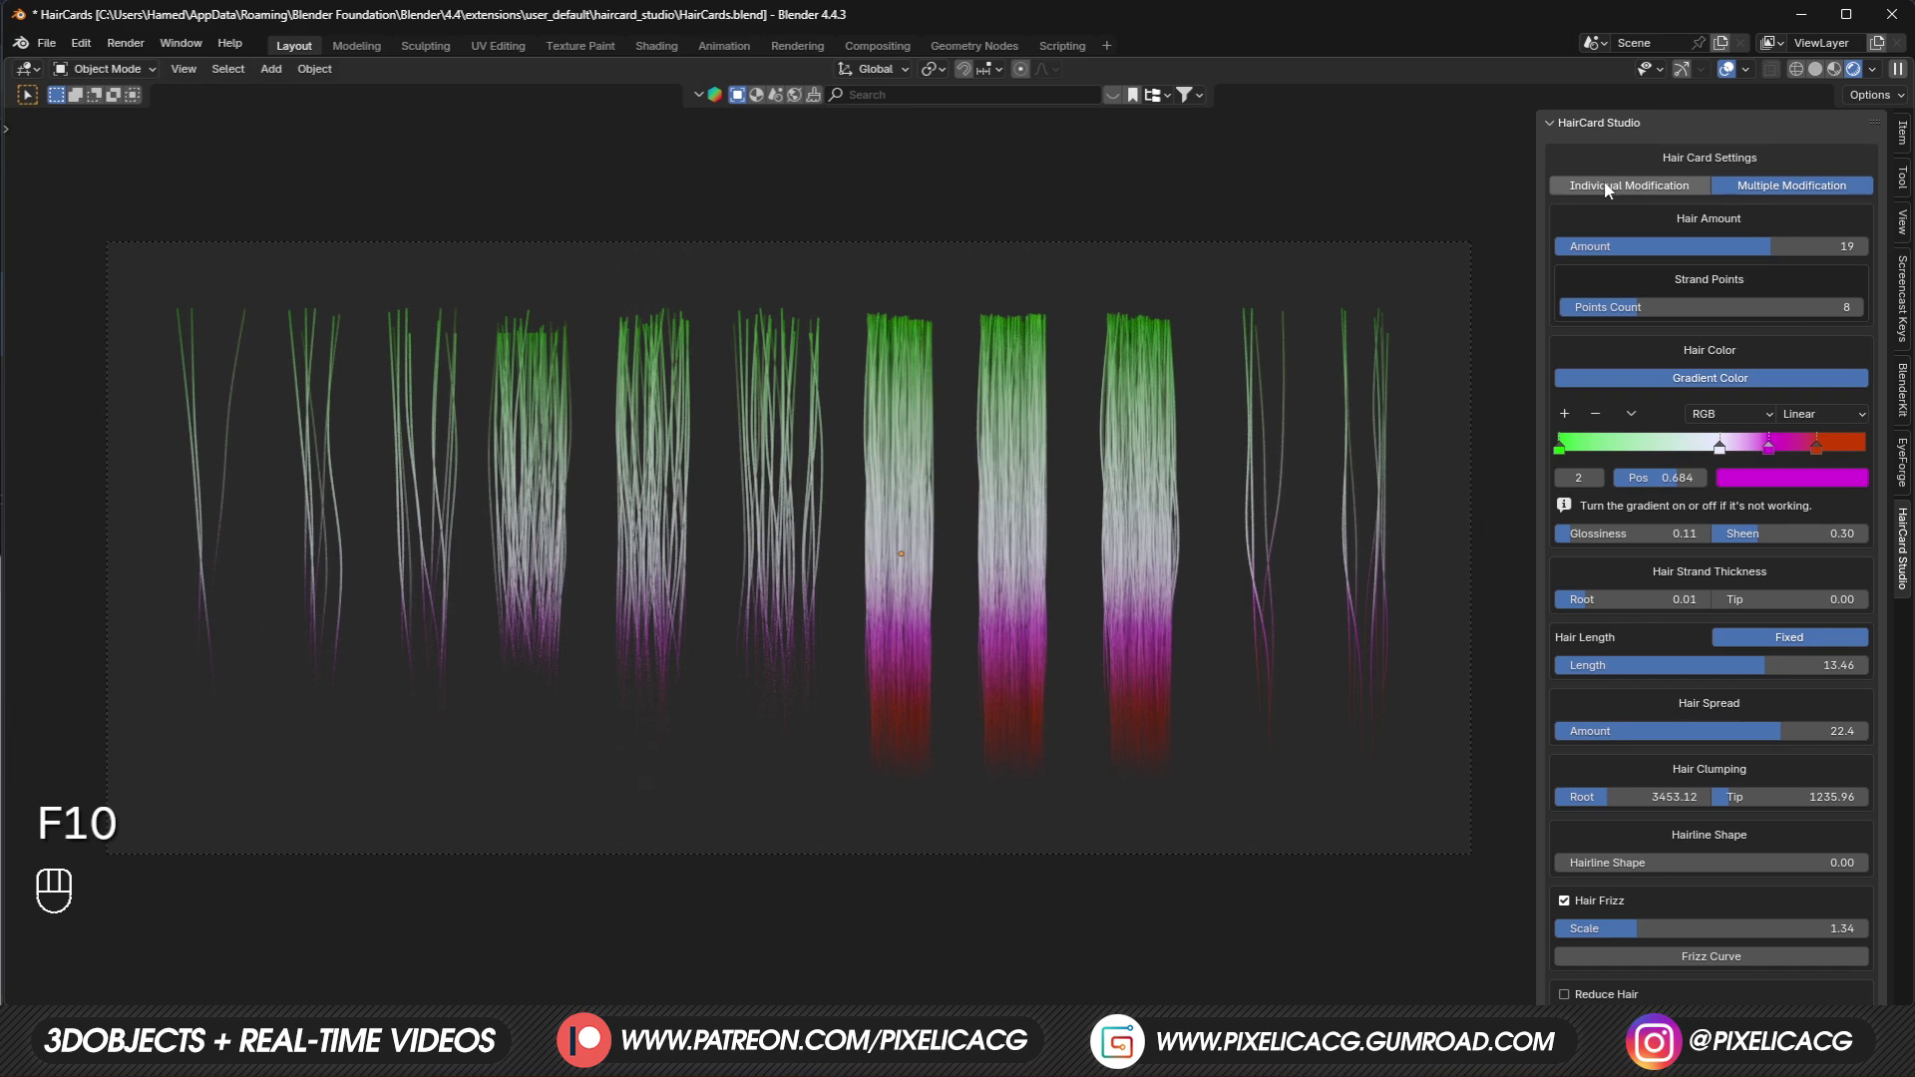
In individual modification, select the first of the three thick cards and move the white gradient stop to 0.416.
{"action": "left_click", "coordinate": [1606, 186]}
{"action": "left_click", "coordinate": [890, 590]}
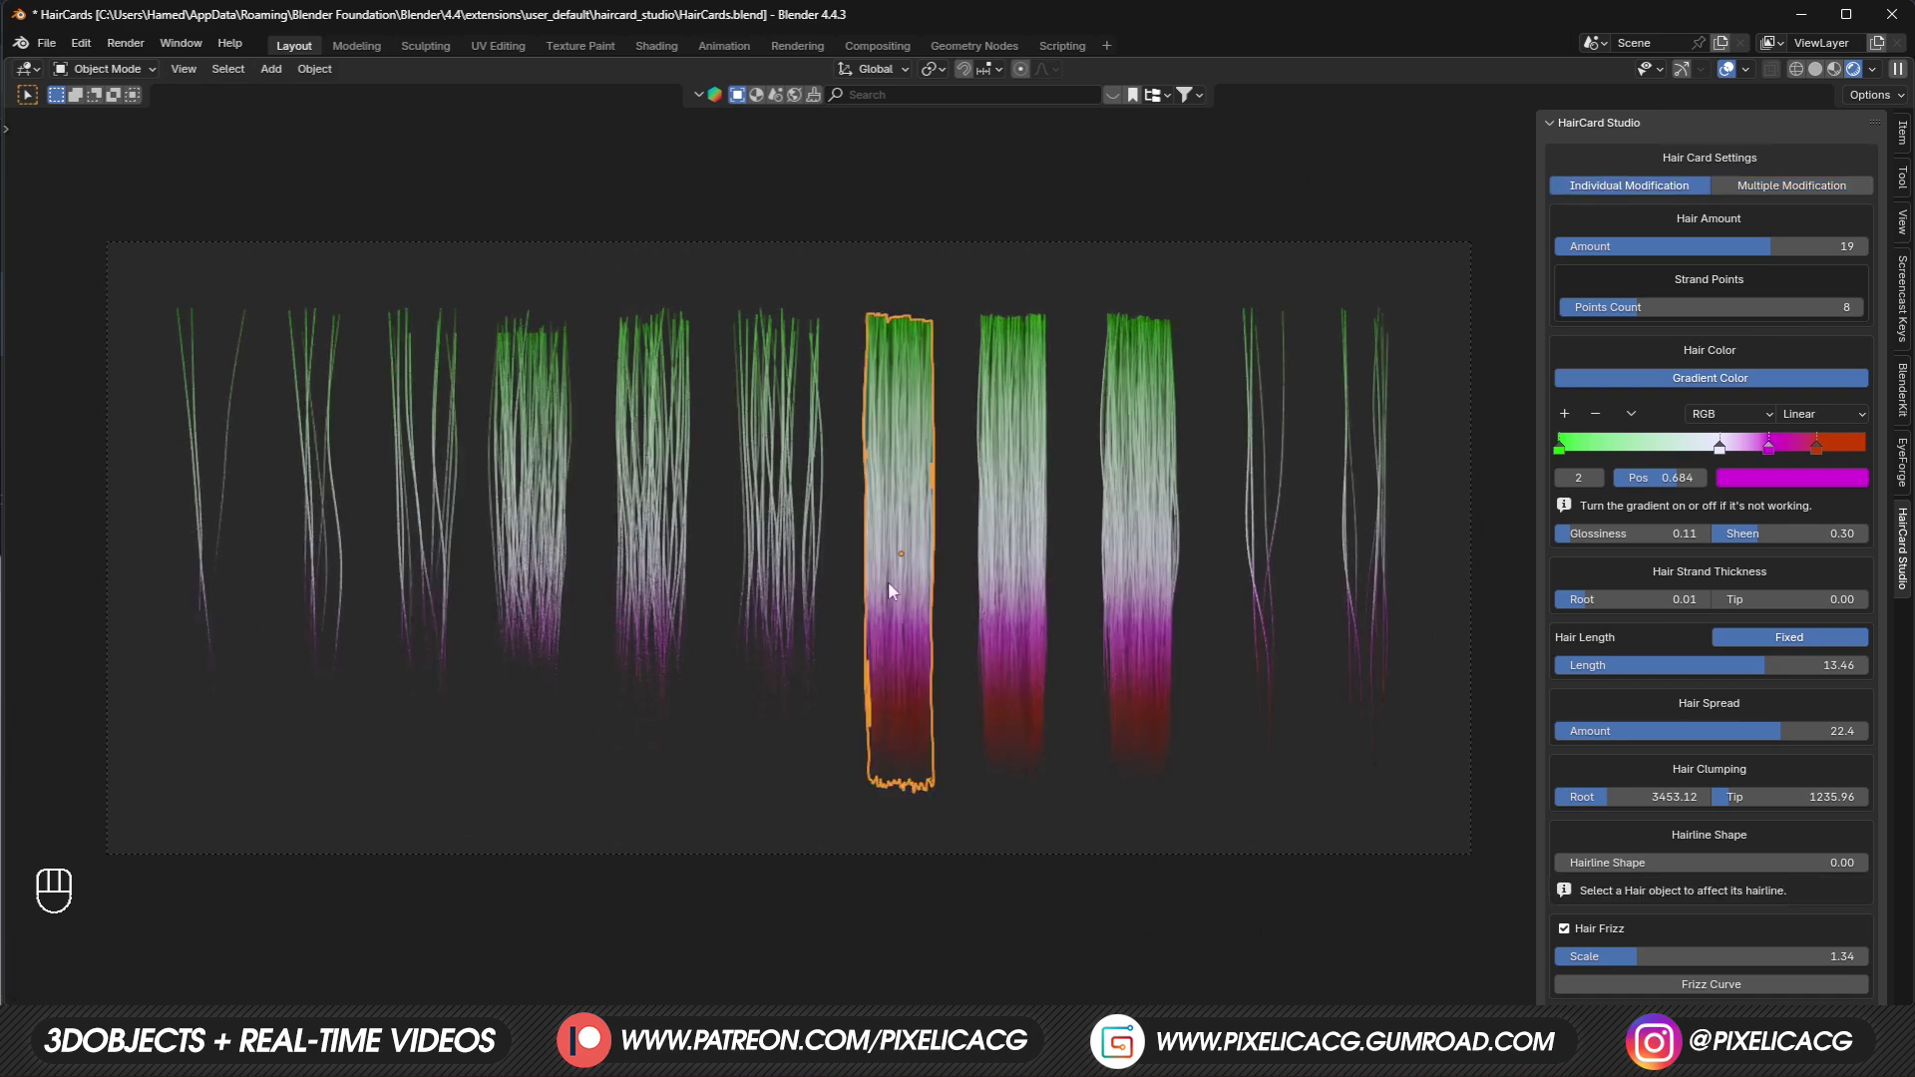
{"action": "left_click_drag", "start_coordinate": [1717, 448], "coordinate": [1685, 449]}
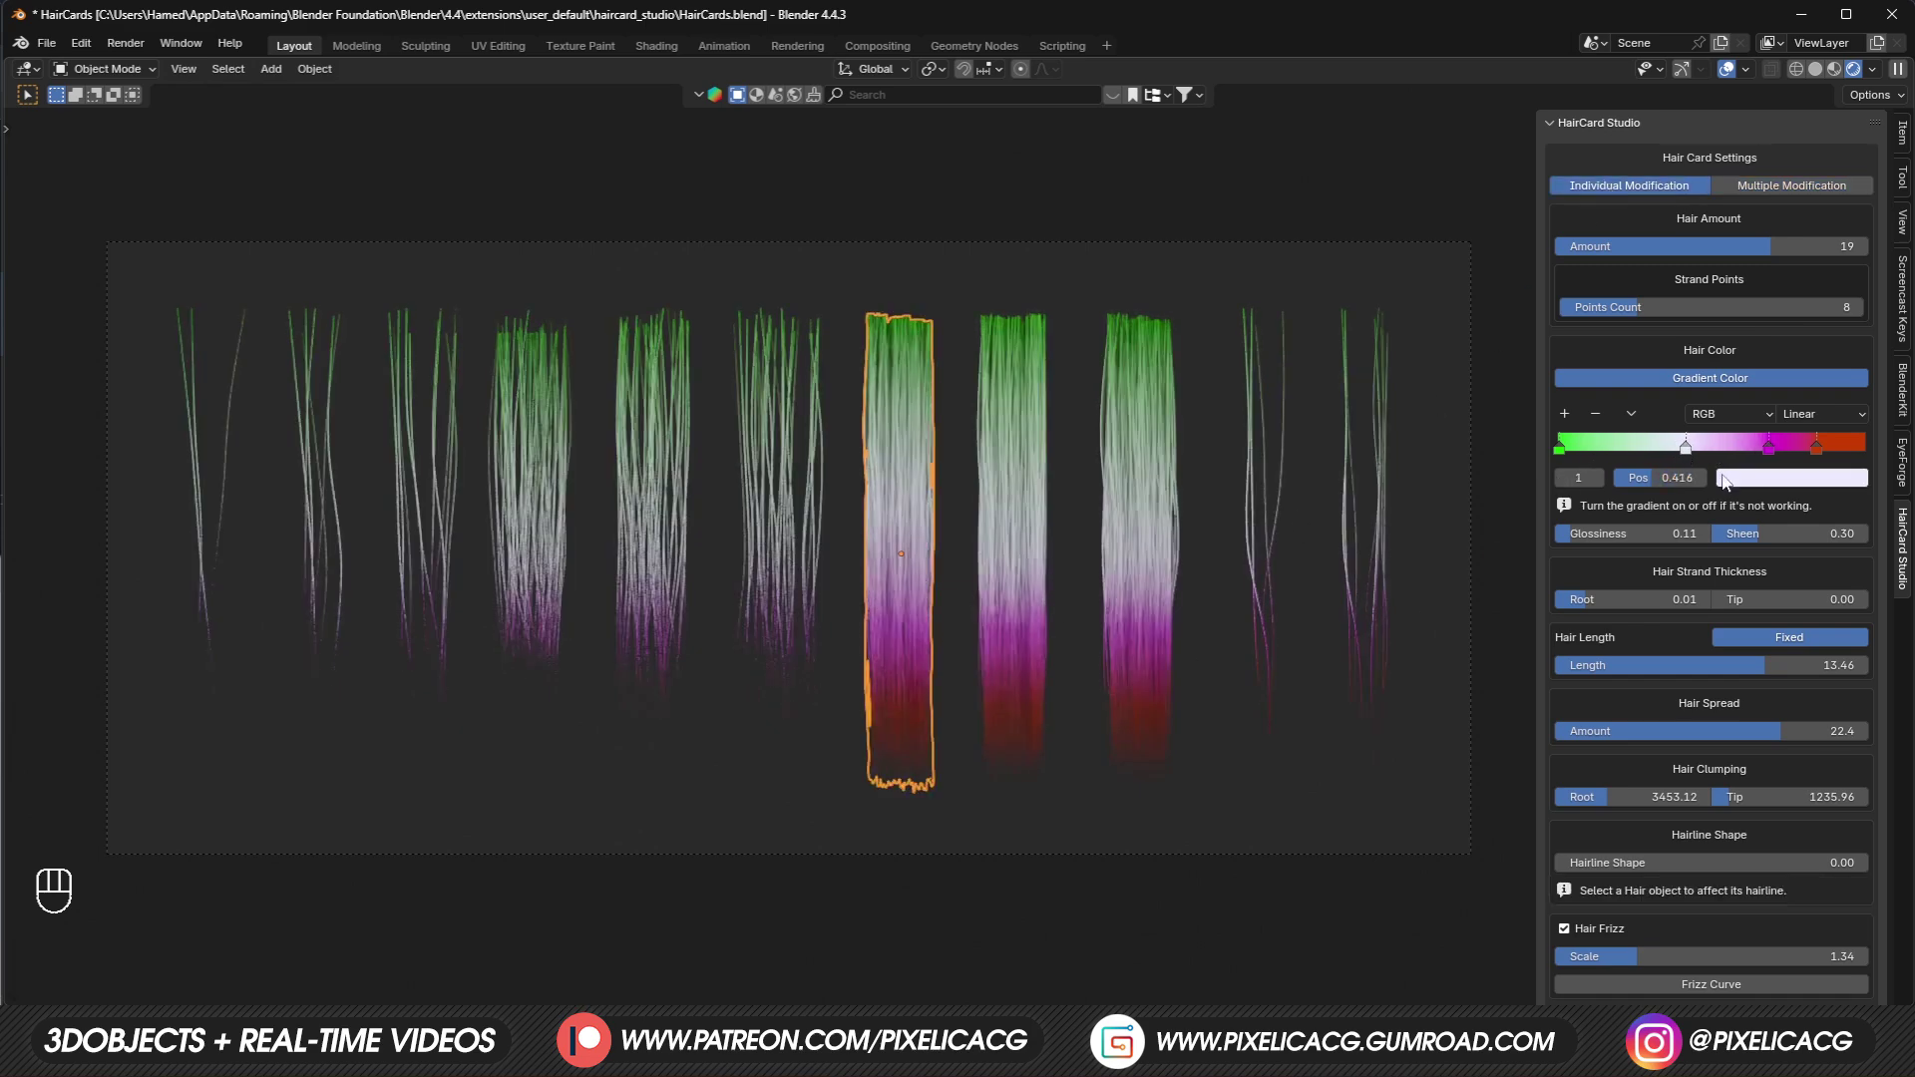
Recolor the near-white gradient stop at position 0.416 on the selected thick card.
{"action": "left_click", "coordinate": [1728, 478]}
{"action": "mouse_move", "coordinate": [1769, 278]}
{"action": "left_mouse_down"}
{"action": "mouse_move", "coordinate": [1685, 203]}
{"action": "mouse_move", "coordinate": [1775, 155]}
{"action": "mouse_move", "coordinate": [1829, 195]}
{"action": "left_mouse_up"}
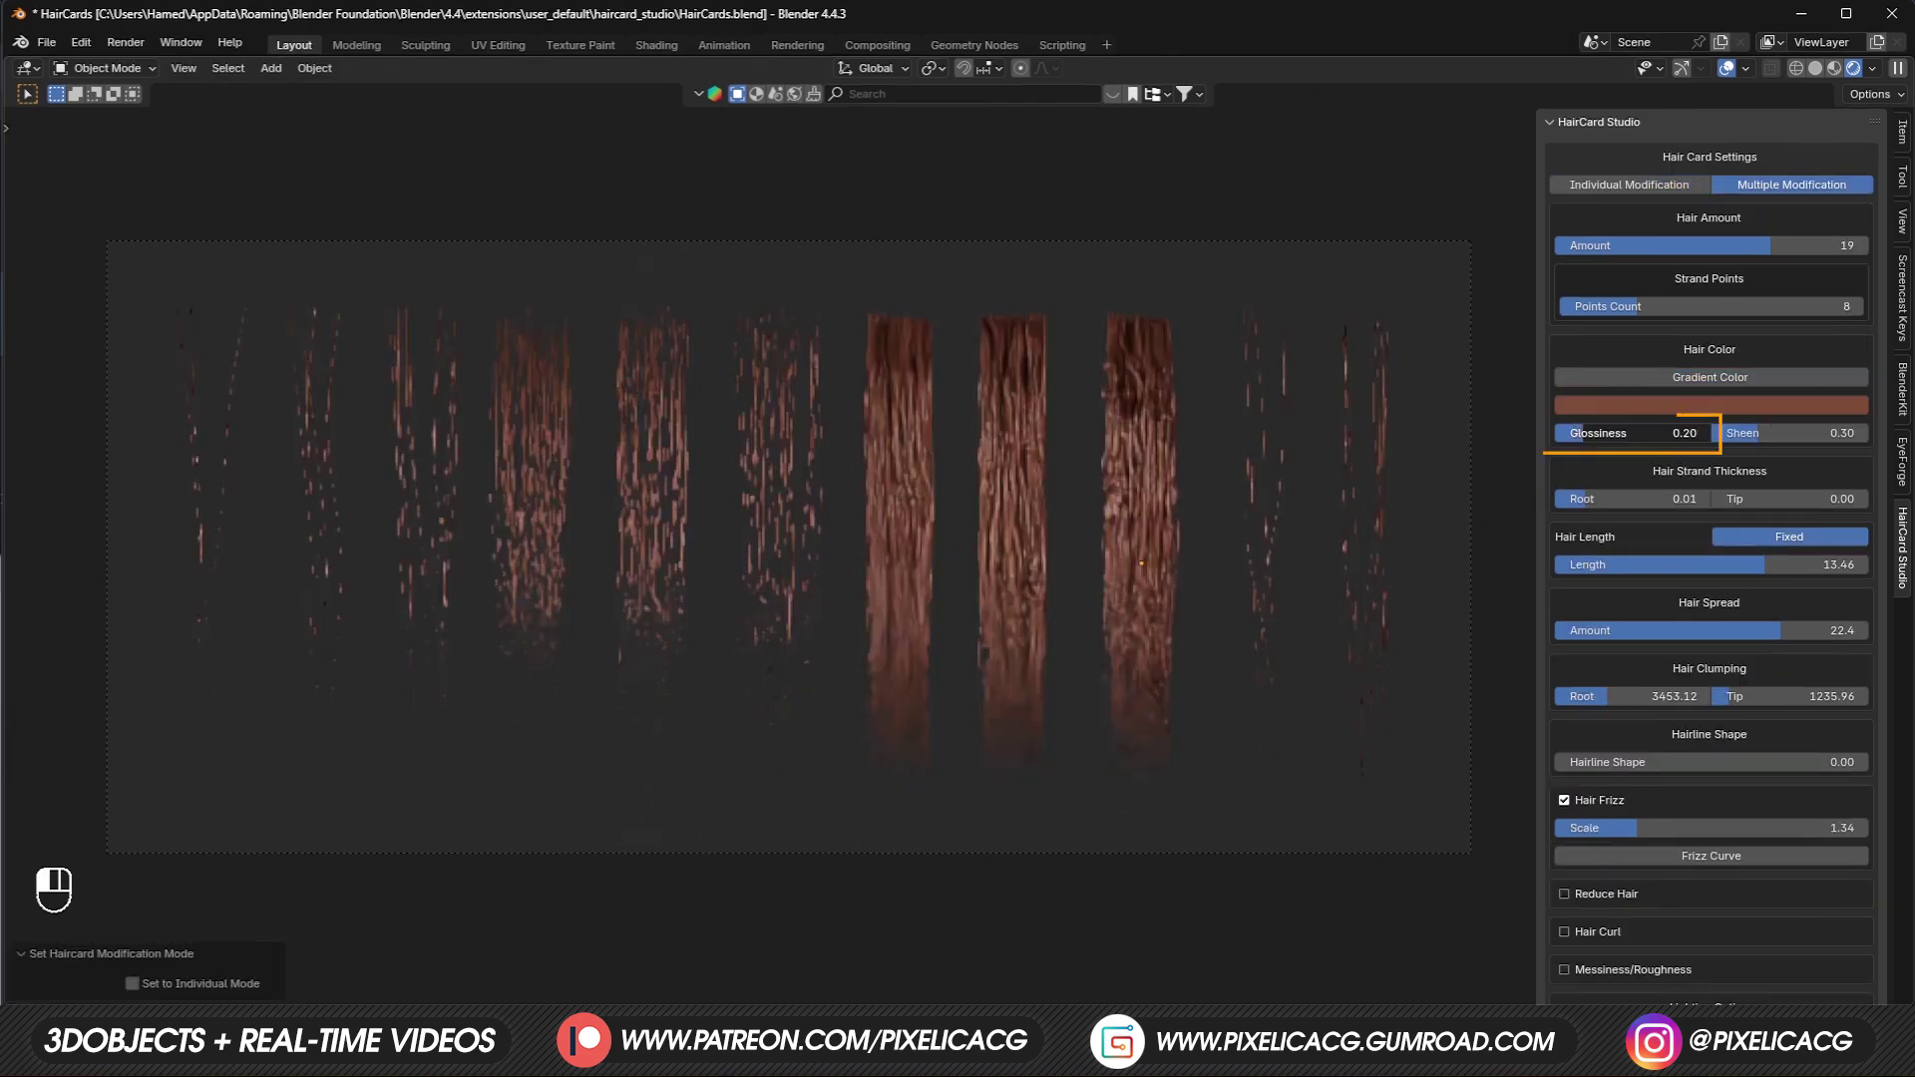
Set the glossiness of all cards to 0.26 and brighten their solid hair color to a light golden blonde.
{"action": "left_click_drag", "start_coordinate": [1615, 434], "coordinate": [1634, 434]}
{"action": "left_click_drag", "start_coordinate": [1634, 434], "coordinate": [1630, 434]}
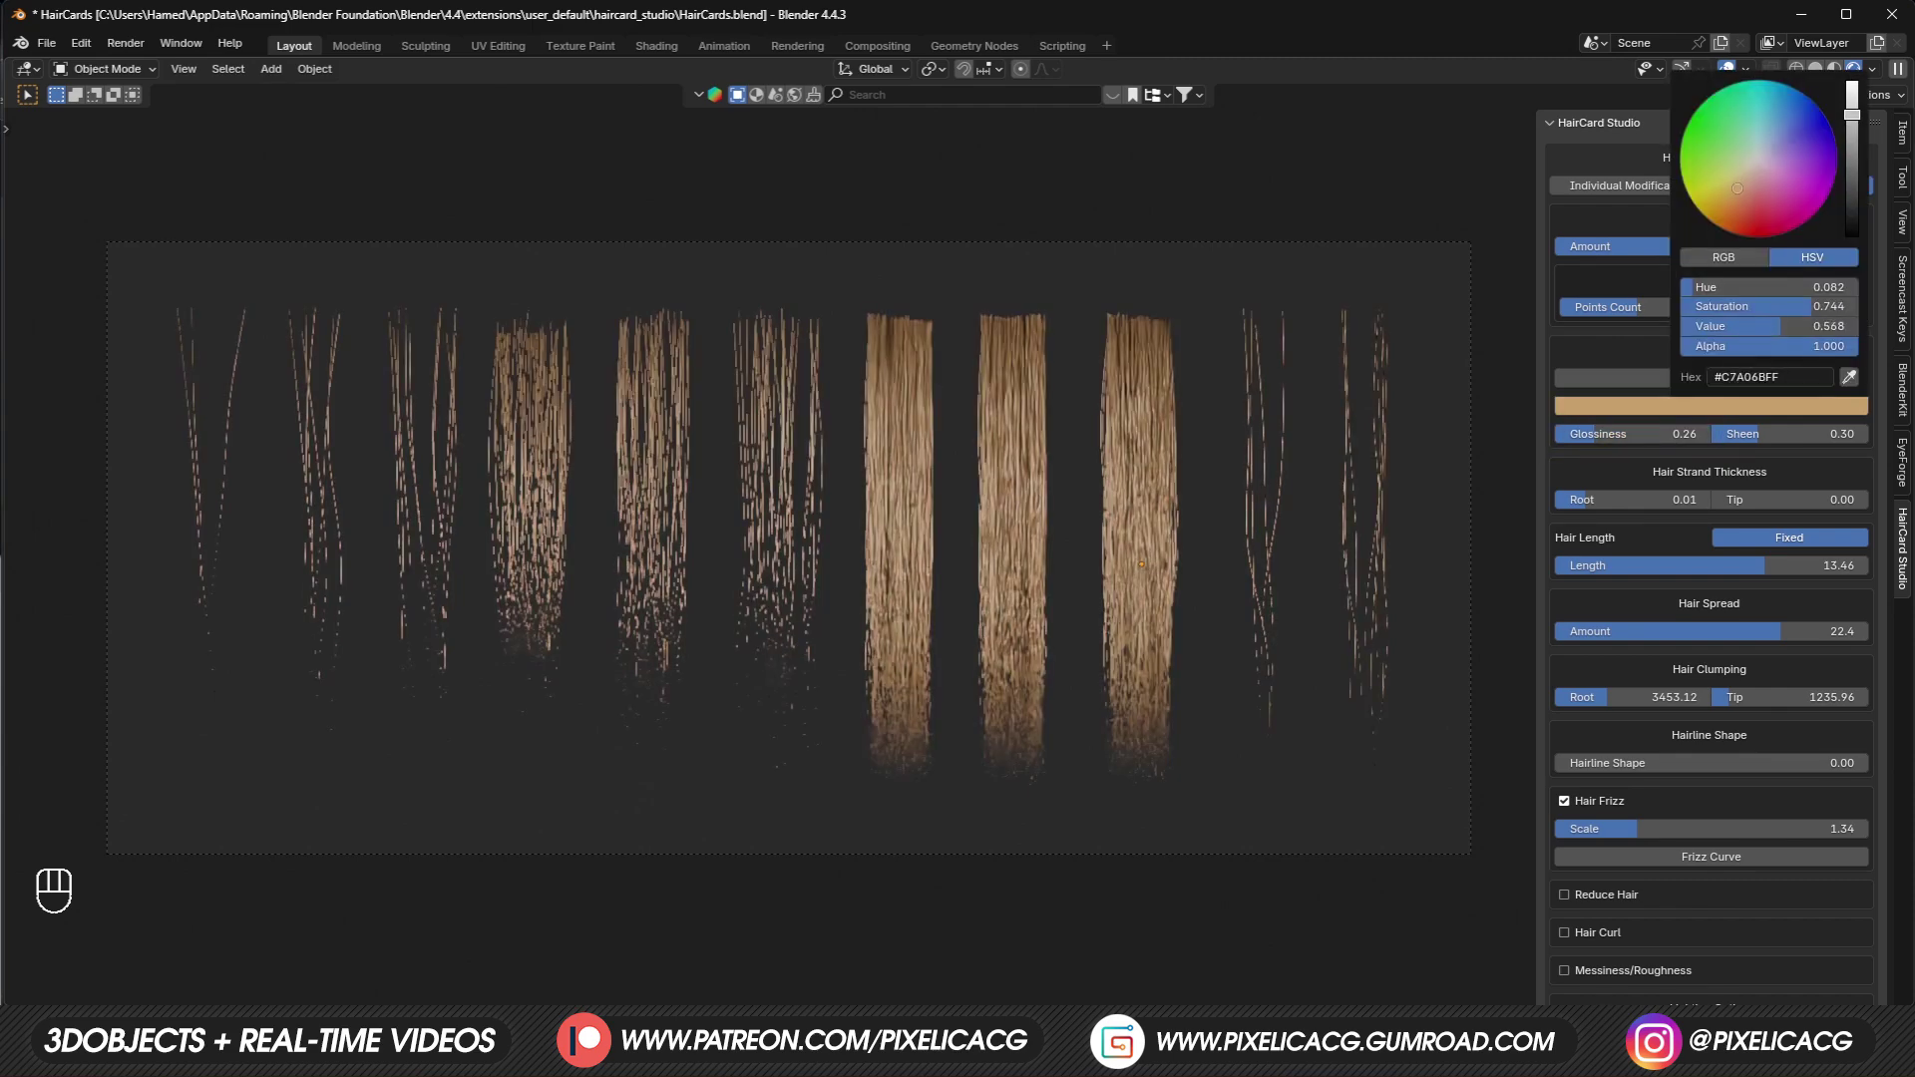
{"action": "left_click_drag", "start_coordinate": [1855, 118], "coordinate": [1857, 106]}
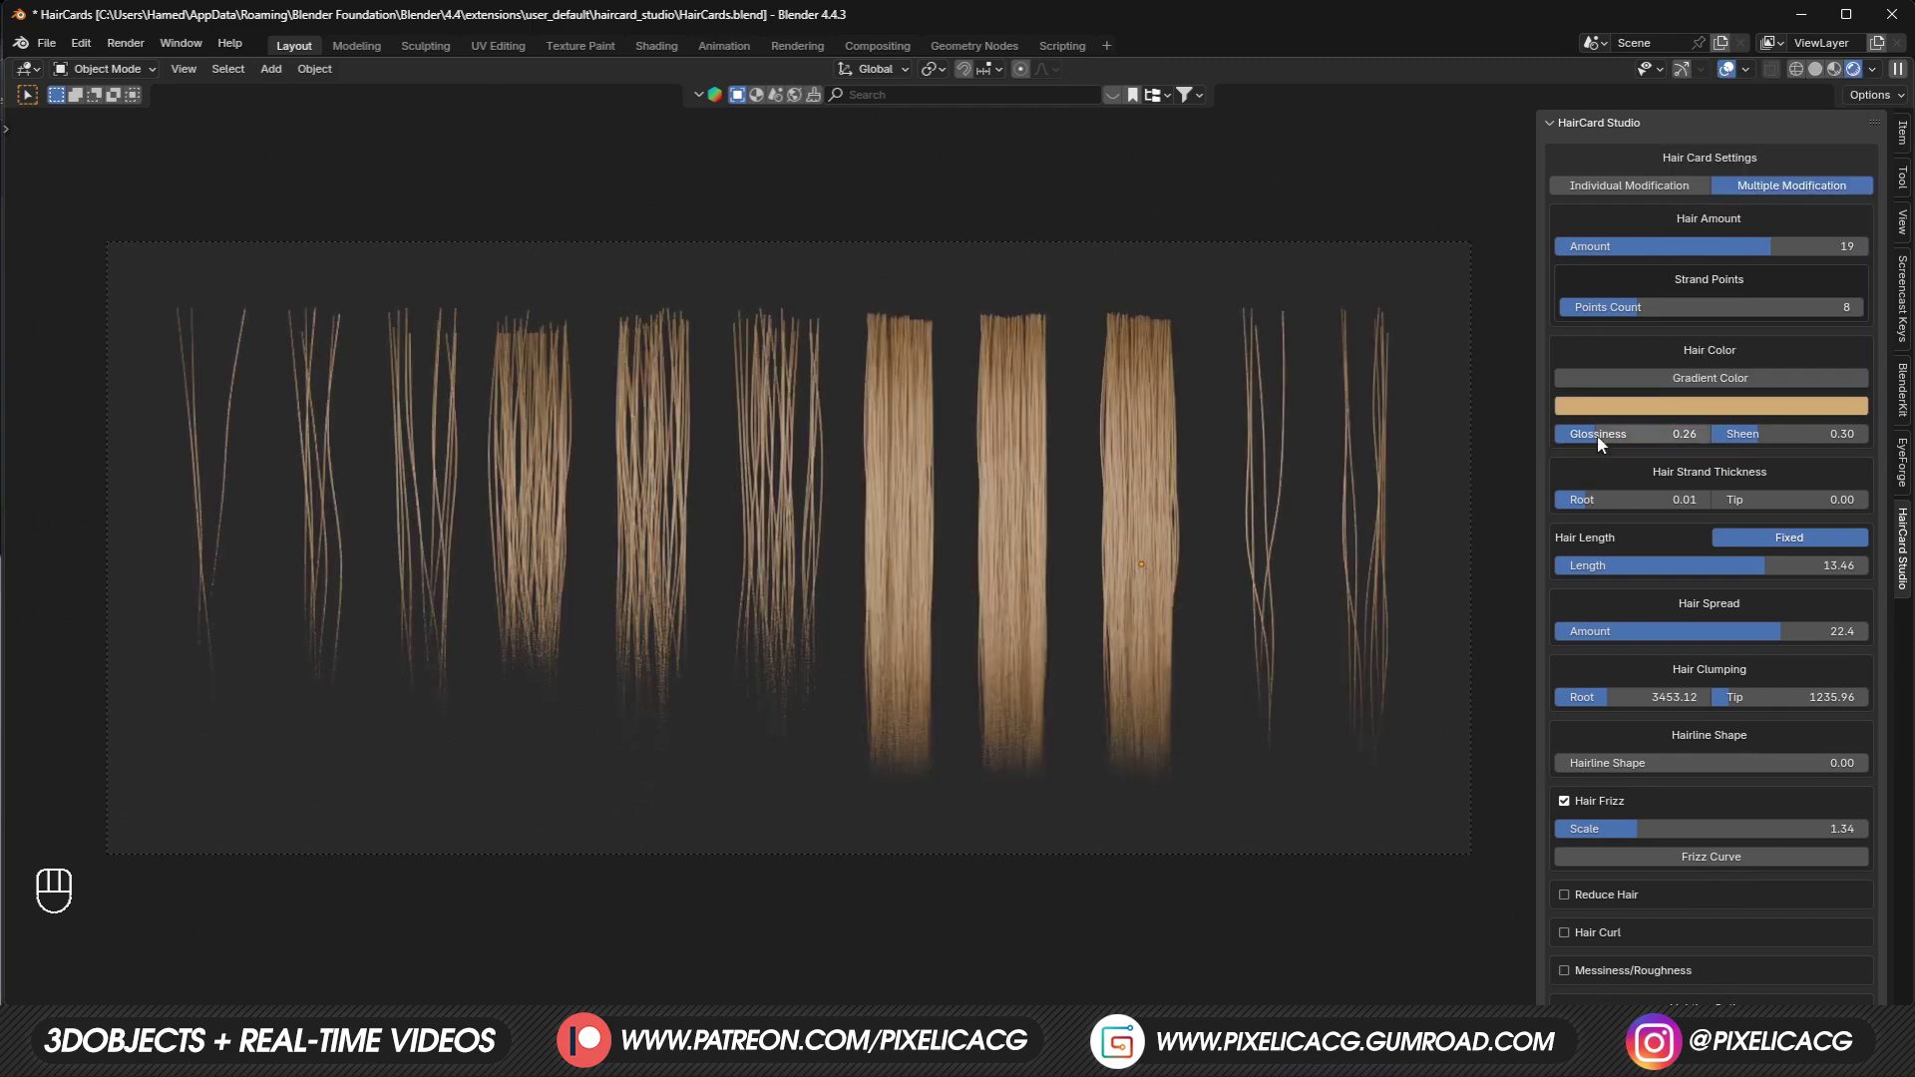
Try a glossiness of 0.97 with a lower sheen on all cards, and undo the last two changes.
{"action": "left_click_drag", "start_coordinate": [1598, 436], "coordinate": [1711, 434]}
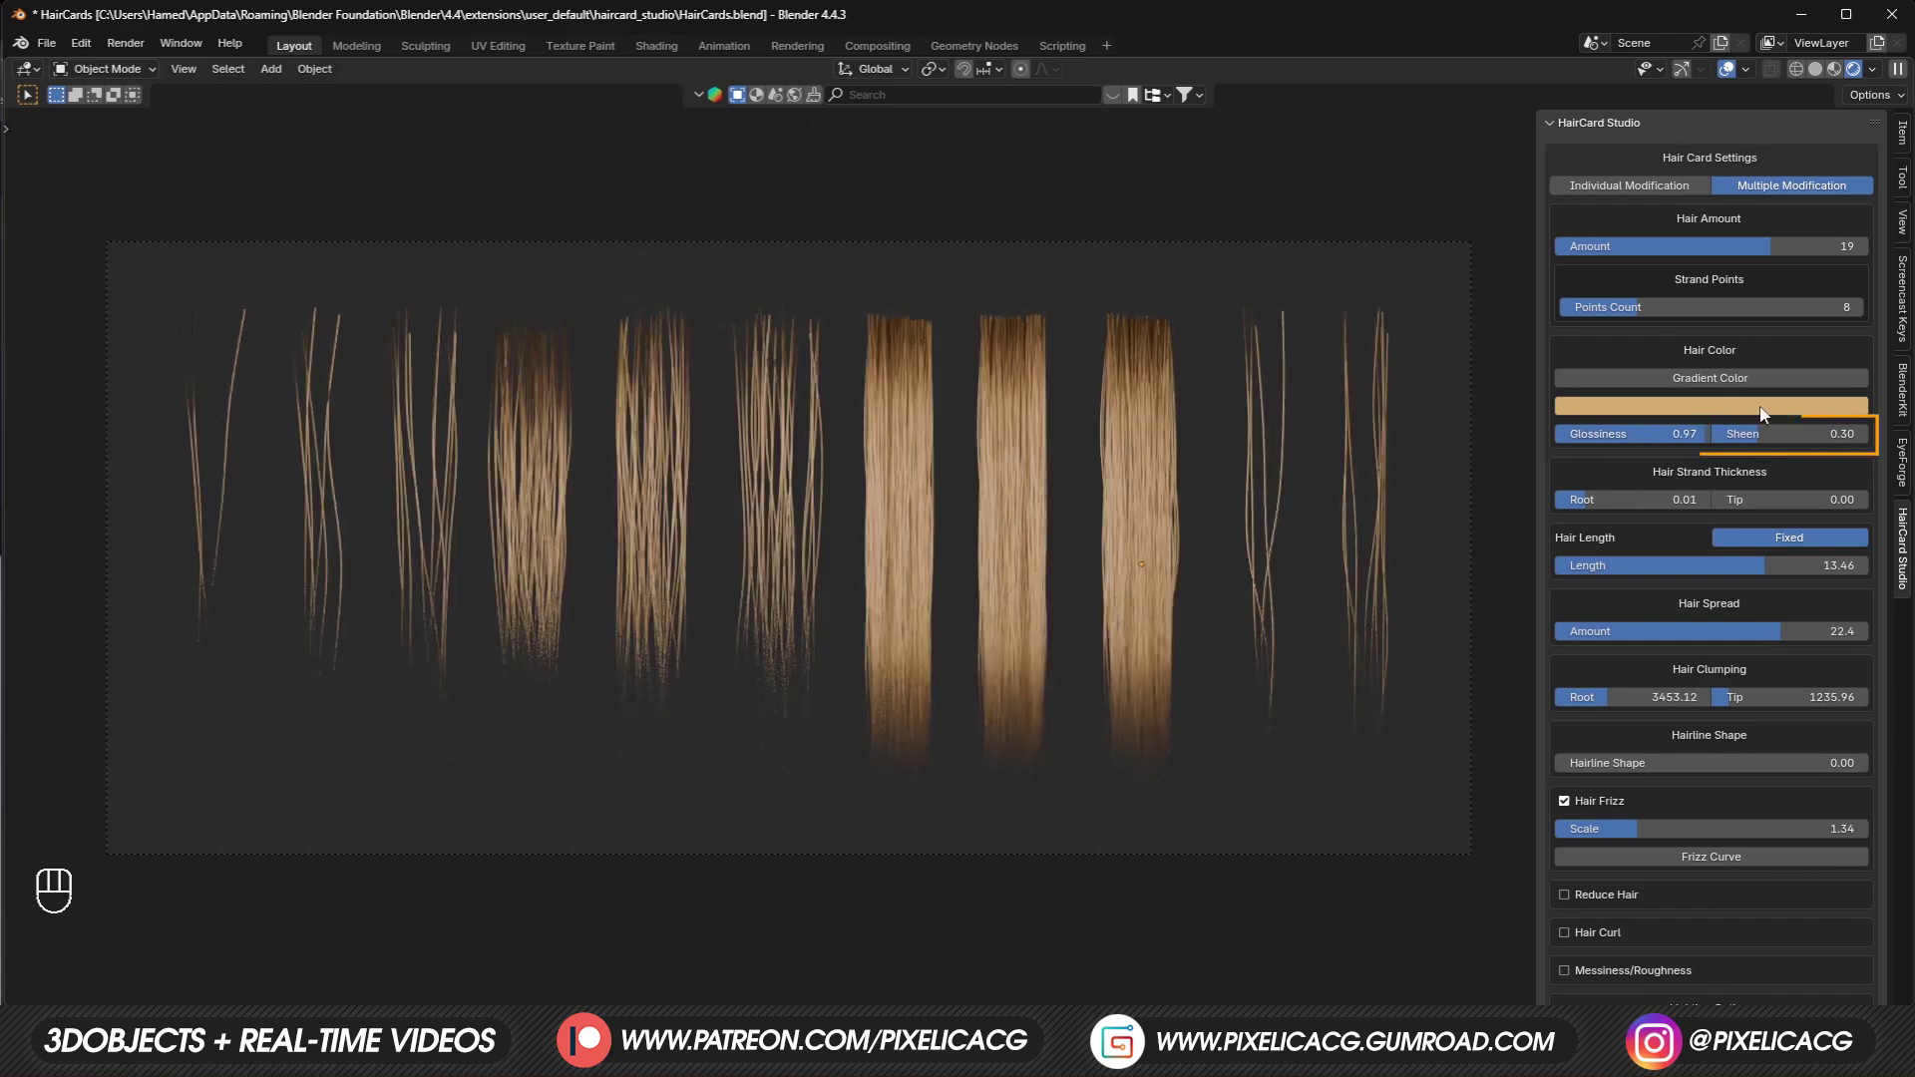
{"action": "left_click_drag", "start_coordinate": [1765, 434], "coordinate": [1675, 459]}
{"action": "key", "text": "ctrl+z"}
{"action": "key", "text": "ctrl+z"}
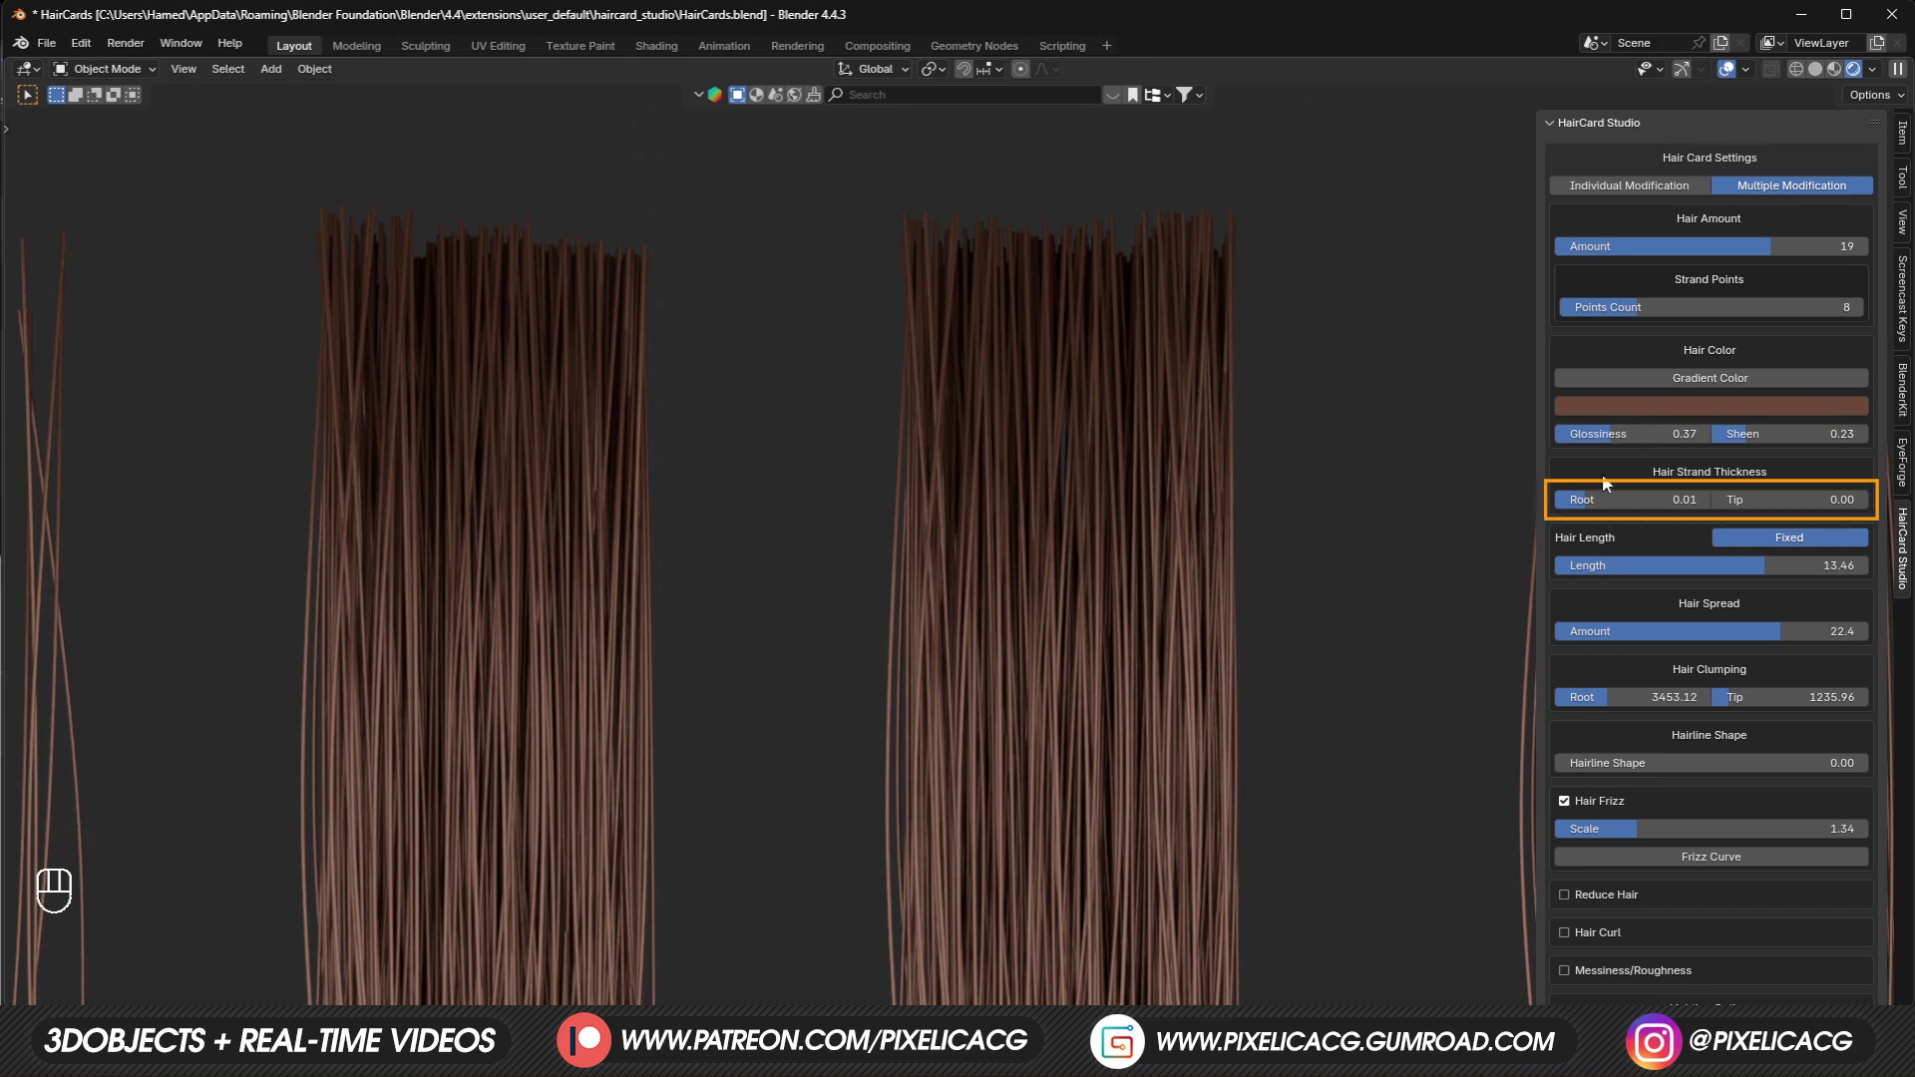
Set the hair strand thickness of all cards to 0.01 at the root and 0.00266 at the tip.
{"action": "mouse_move", "coordinate": [1591, 503]}
{"action": "left_mouse_down"}
{"action": "mouse_move", "coordinate": [1714, 508]}
{"action": "mouse_move", "coordinate": [1590, 503]}
{"action": "left_mouse_up"}
{"action": "middle_click_drag", "start_coordinate": [939, 503], "coordinate": [825, 513], "text": "shift"}
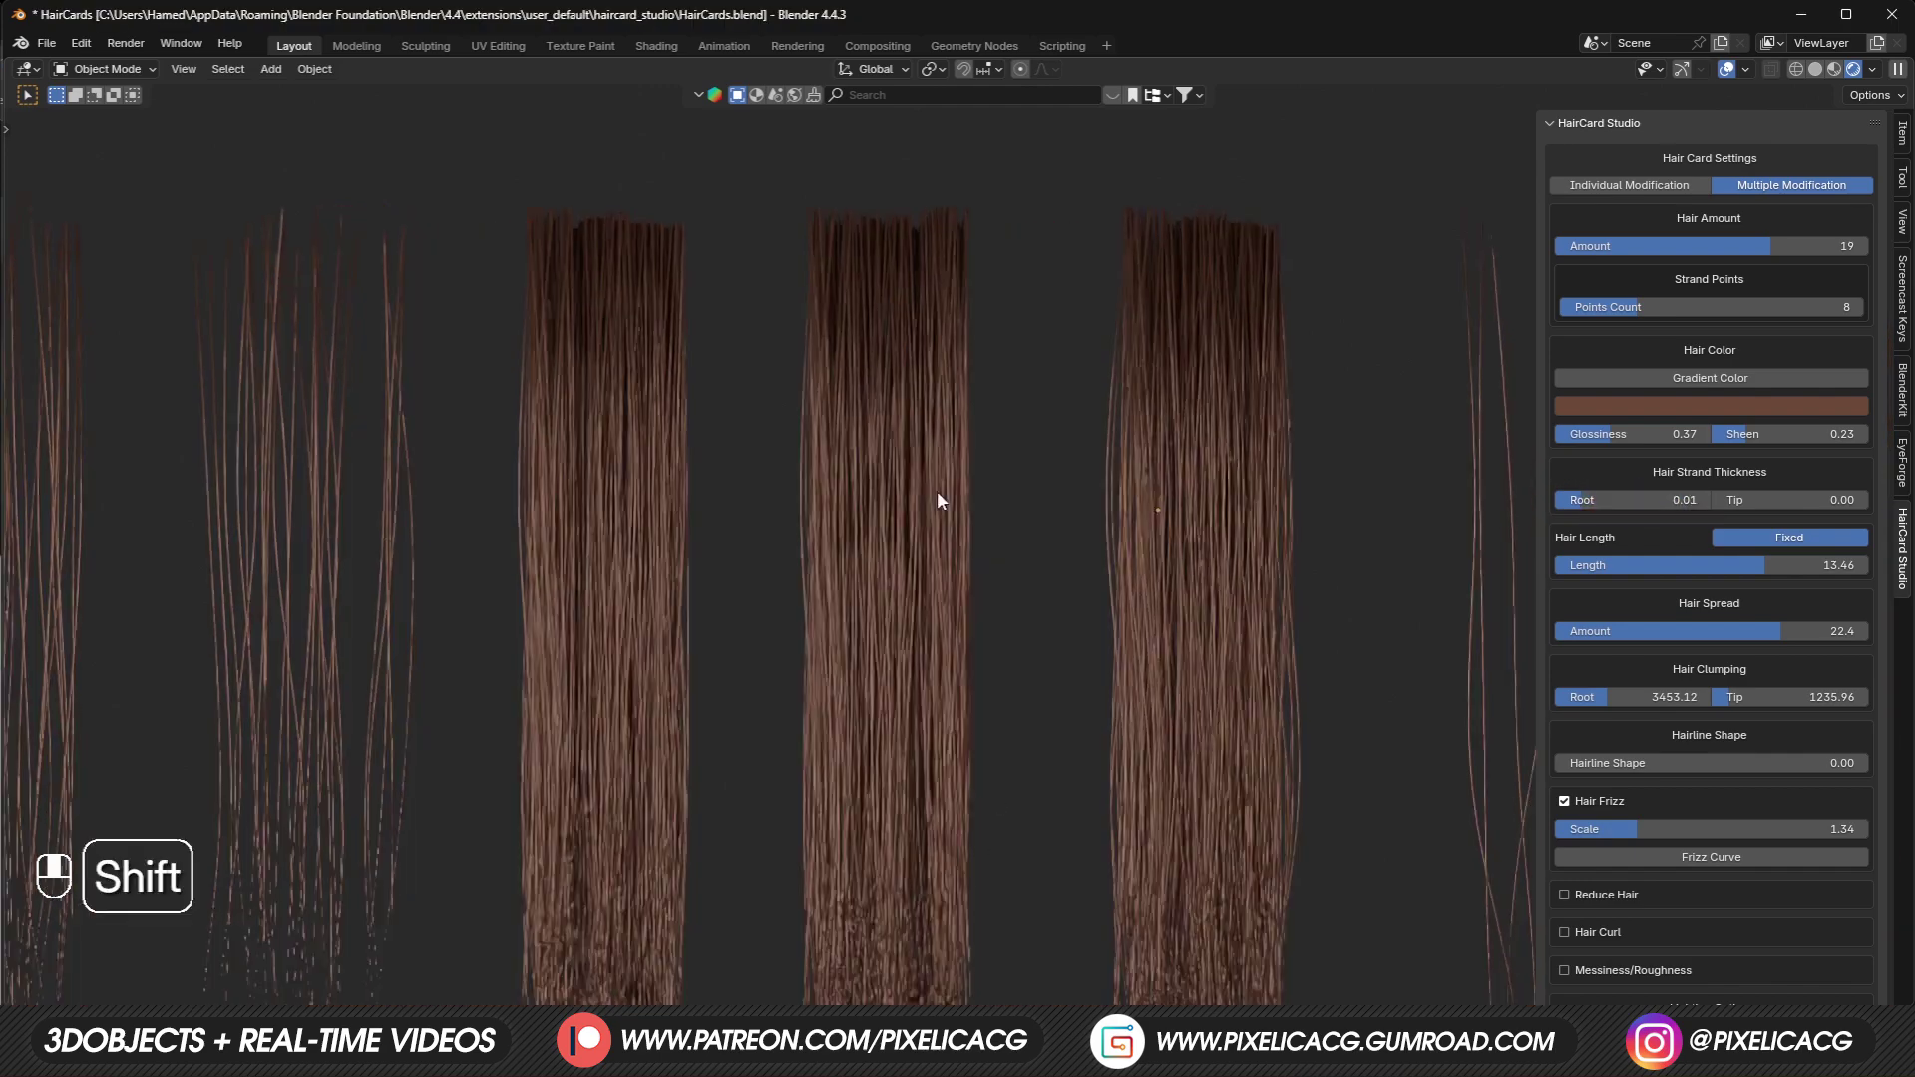
{"action": "scroll", "coordinate": [825, 513], "scroll_direction": "up", "scroll_amount": 5}
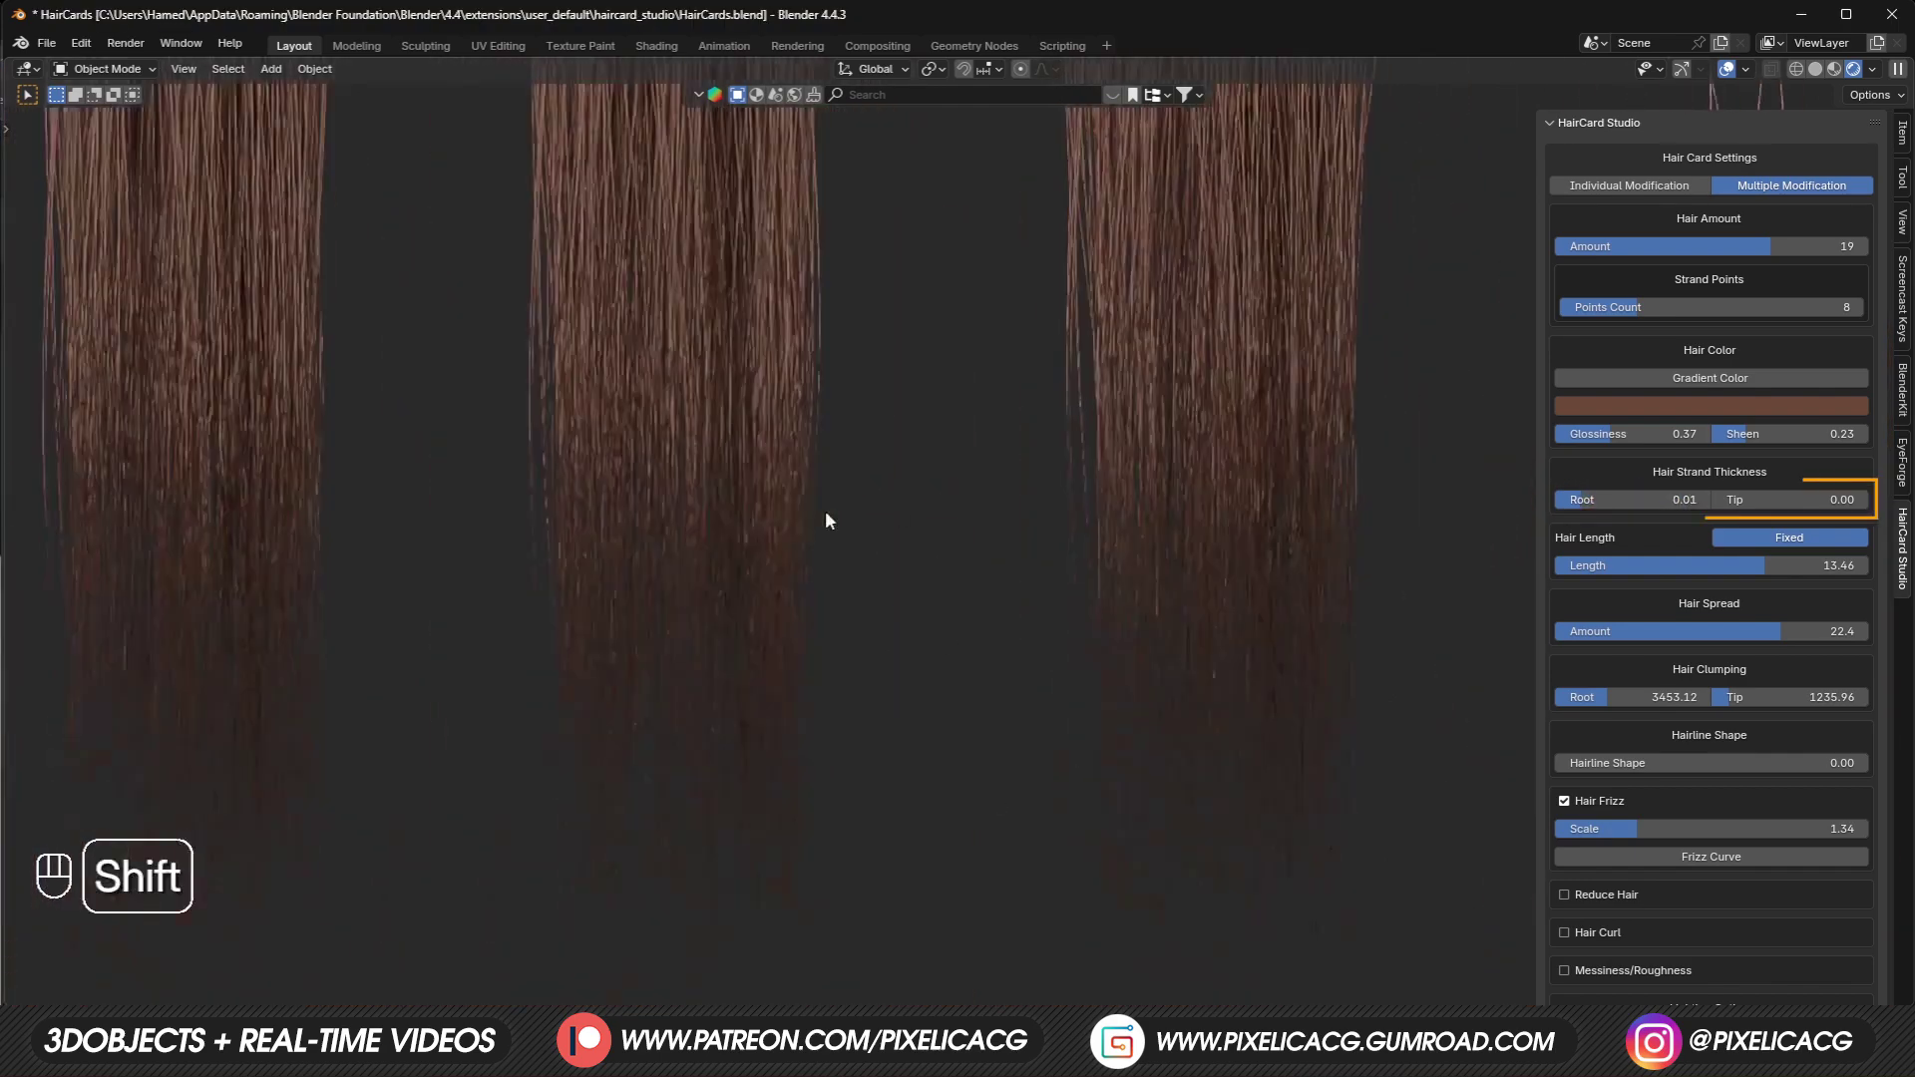
{"action": "left_click_drag", "start_coordinate": [1725, 500], "coordinate": [1867, 499]}
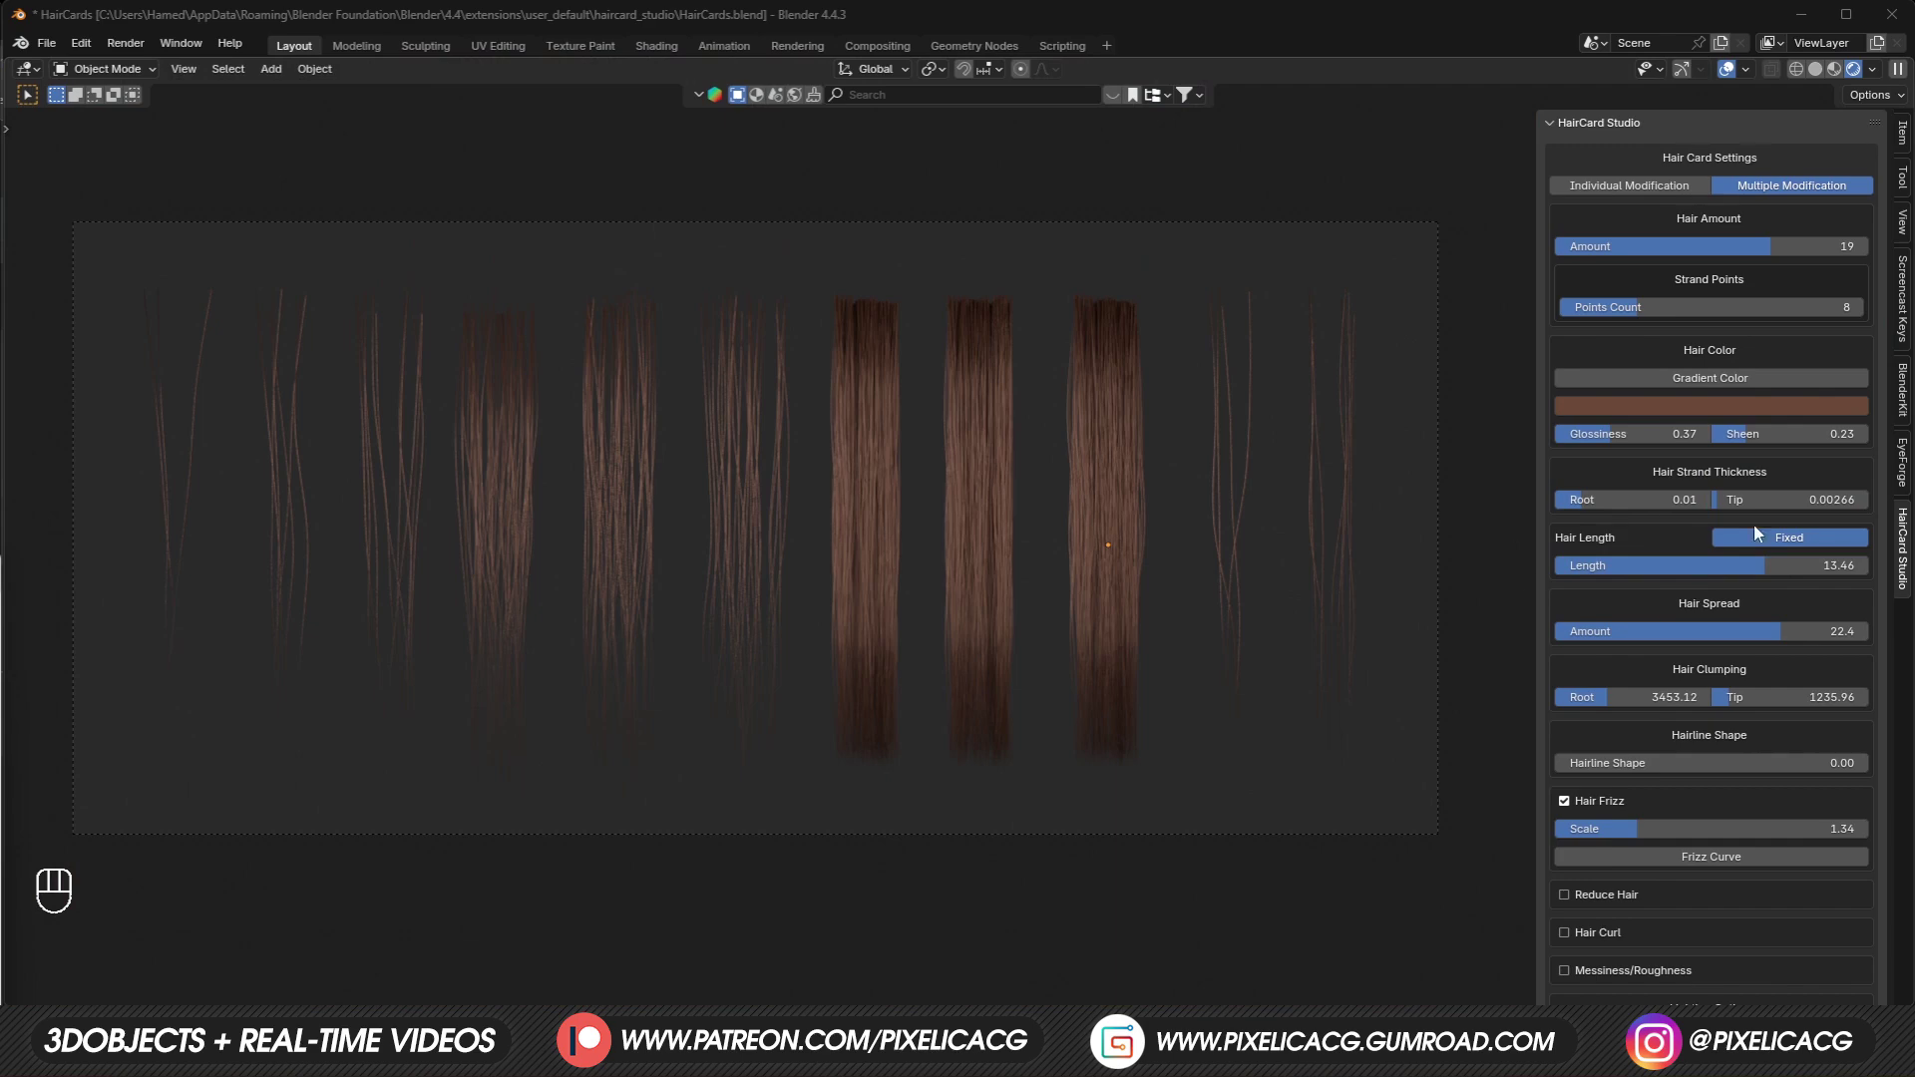
Try a short fixed hair length of 3.27 on all cards, and settle on a length of 13.53.
{"action": "left_click_drag", "start_coordinate": [1756, 566], "coordinate": [1604, 566]}
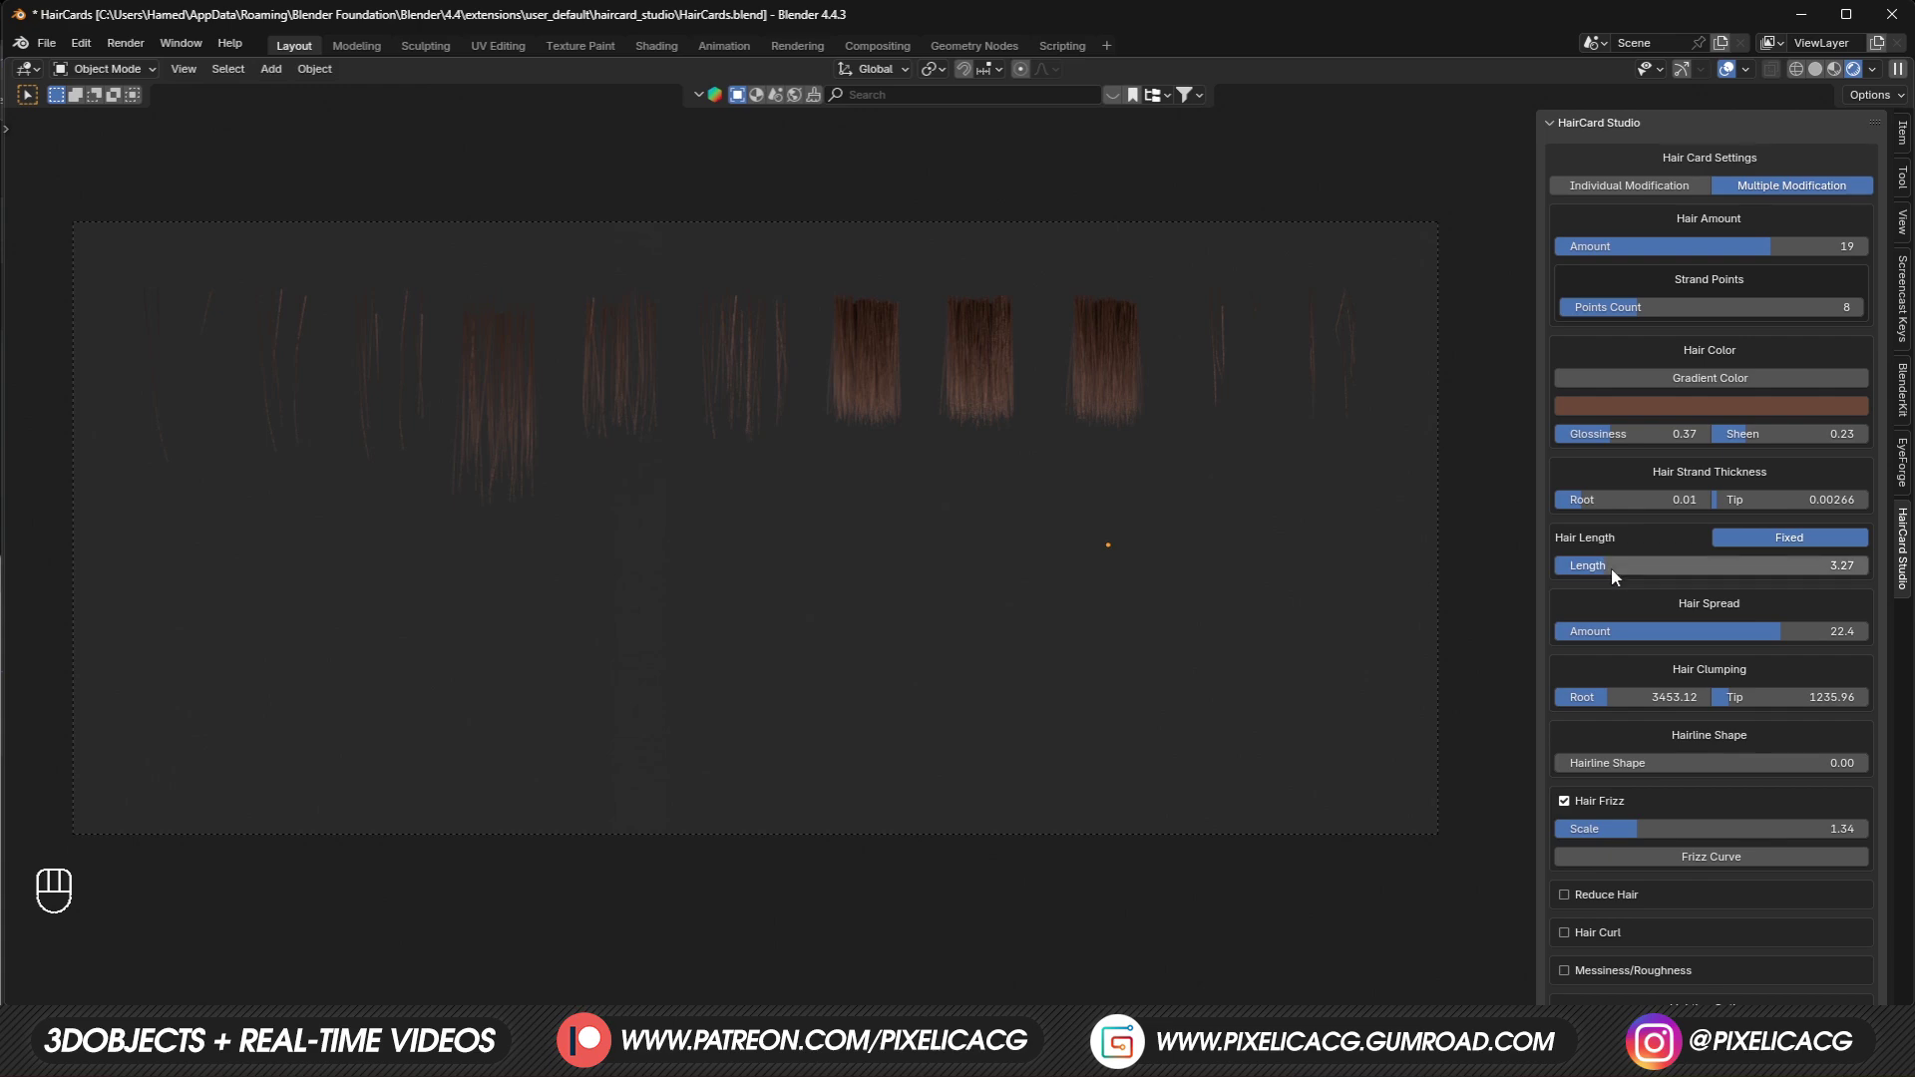
{"action": "left_click_drag", "start_coordinate": [1612, 567], "coordinate": [1772, 565]}
{"action": "key", "text": "F10"}
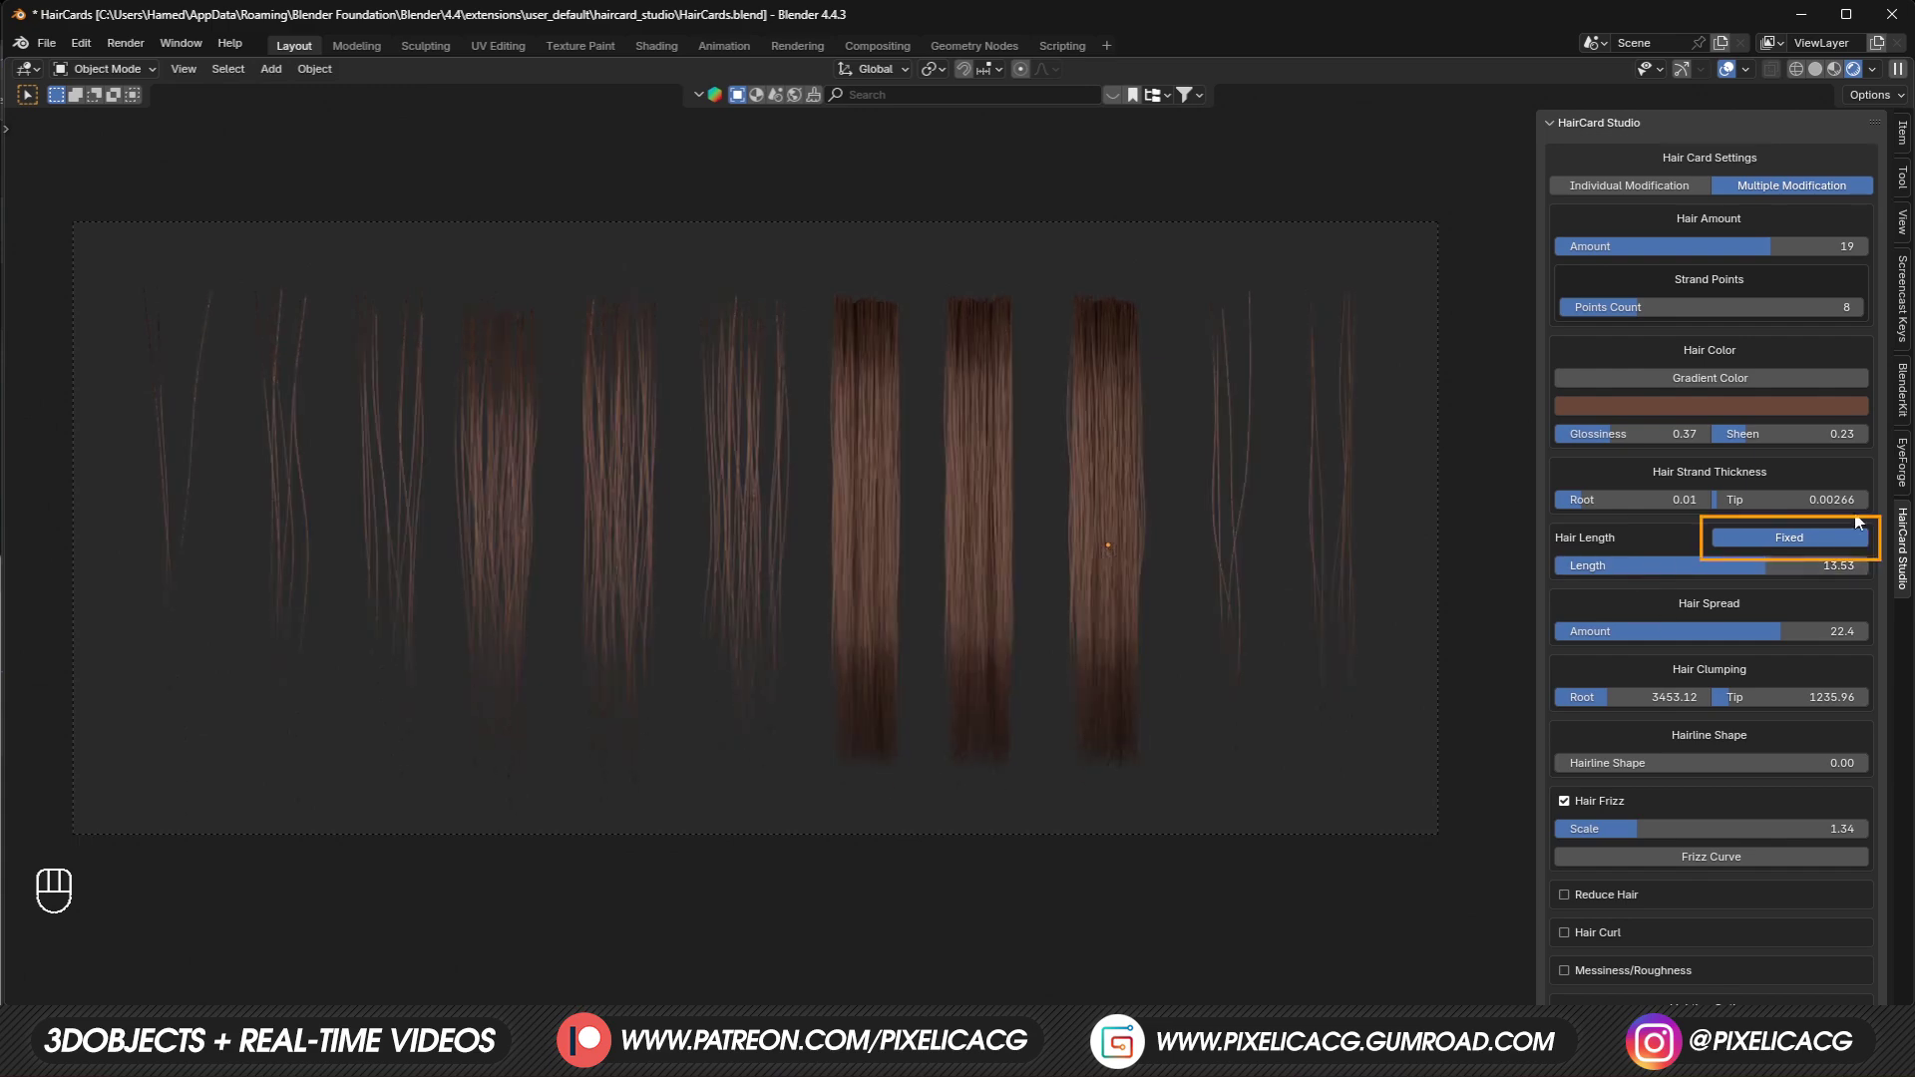
Turn off the fixed hair length and set the length range to minimum 0.00 and maximum 13.53.
{"action": "left_click", "coordinate": [1790, 540]}
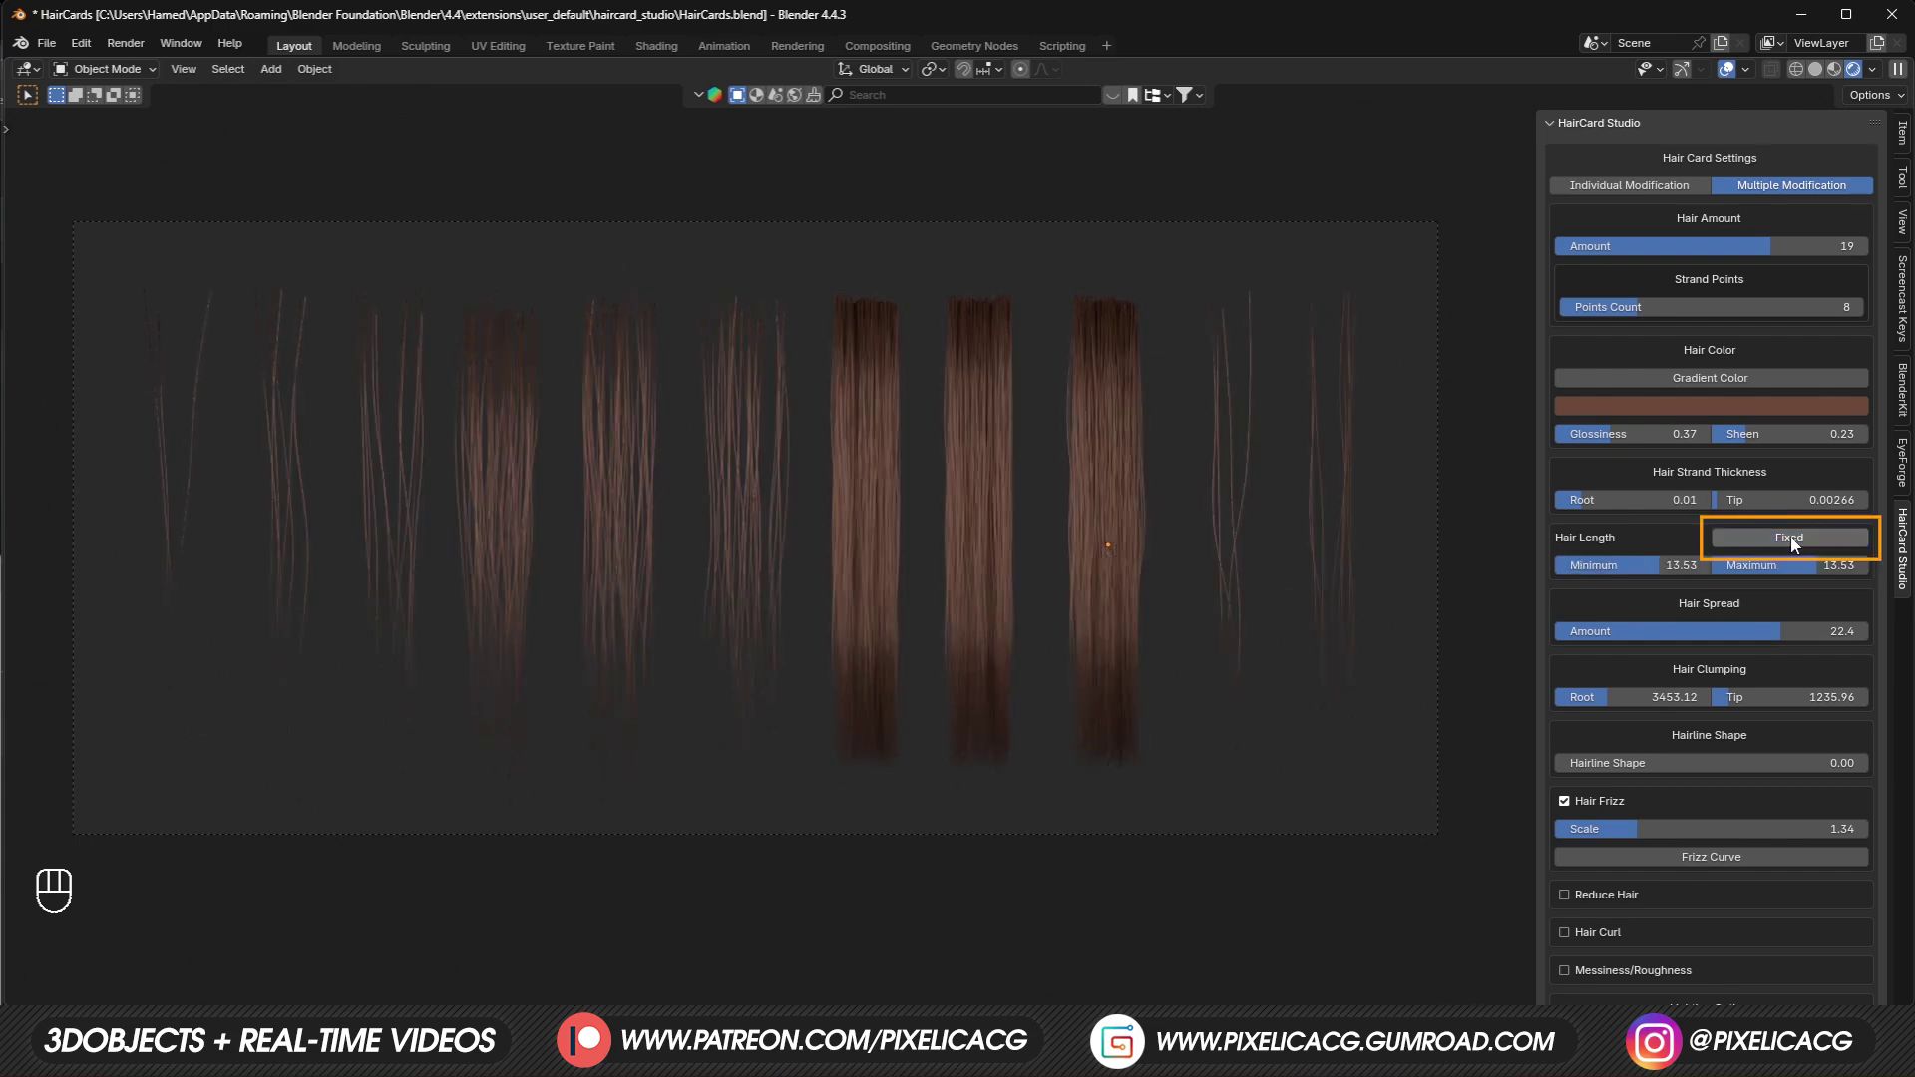
{"action": "left_click_drag", "start_coordinate": [1675, 567], "coordinate": [1599, 568]}
{"action": "left_click_drag", "start_coordinate": [1790, 565], "coordinate": [1506, 573]}
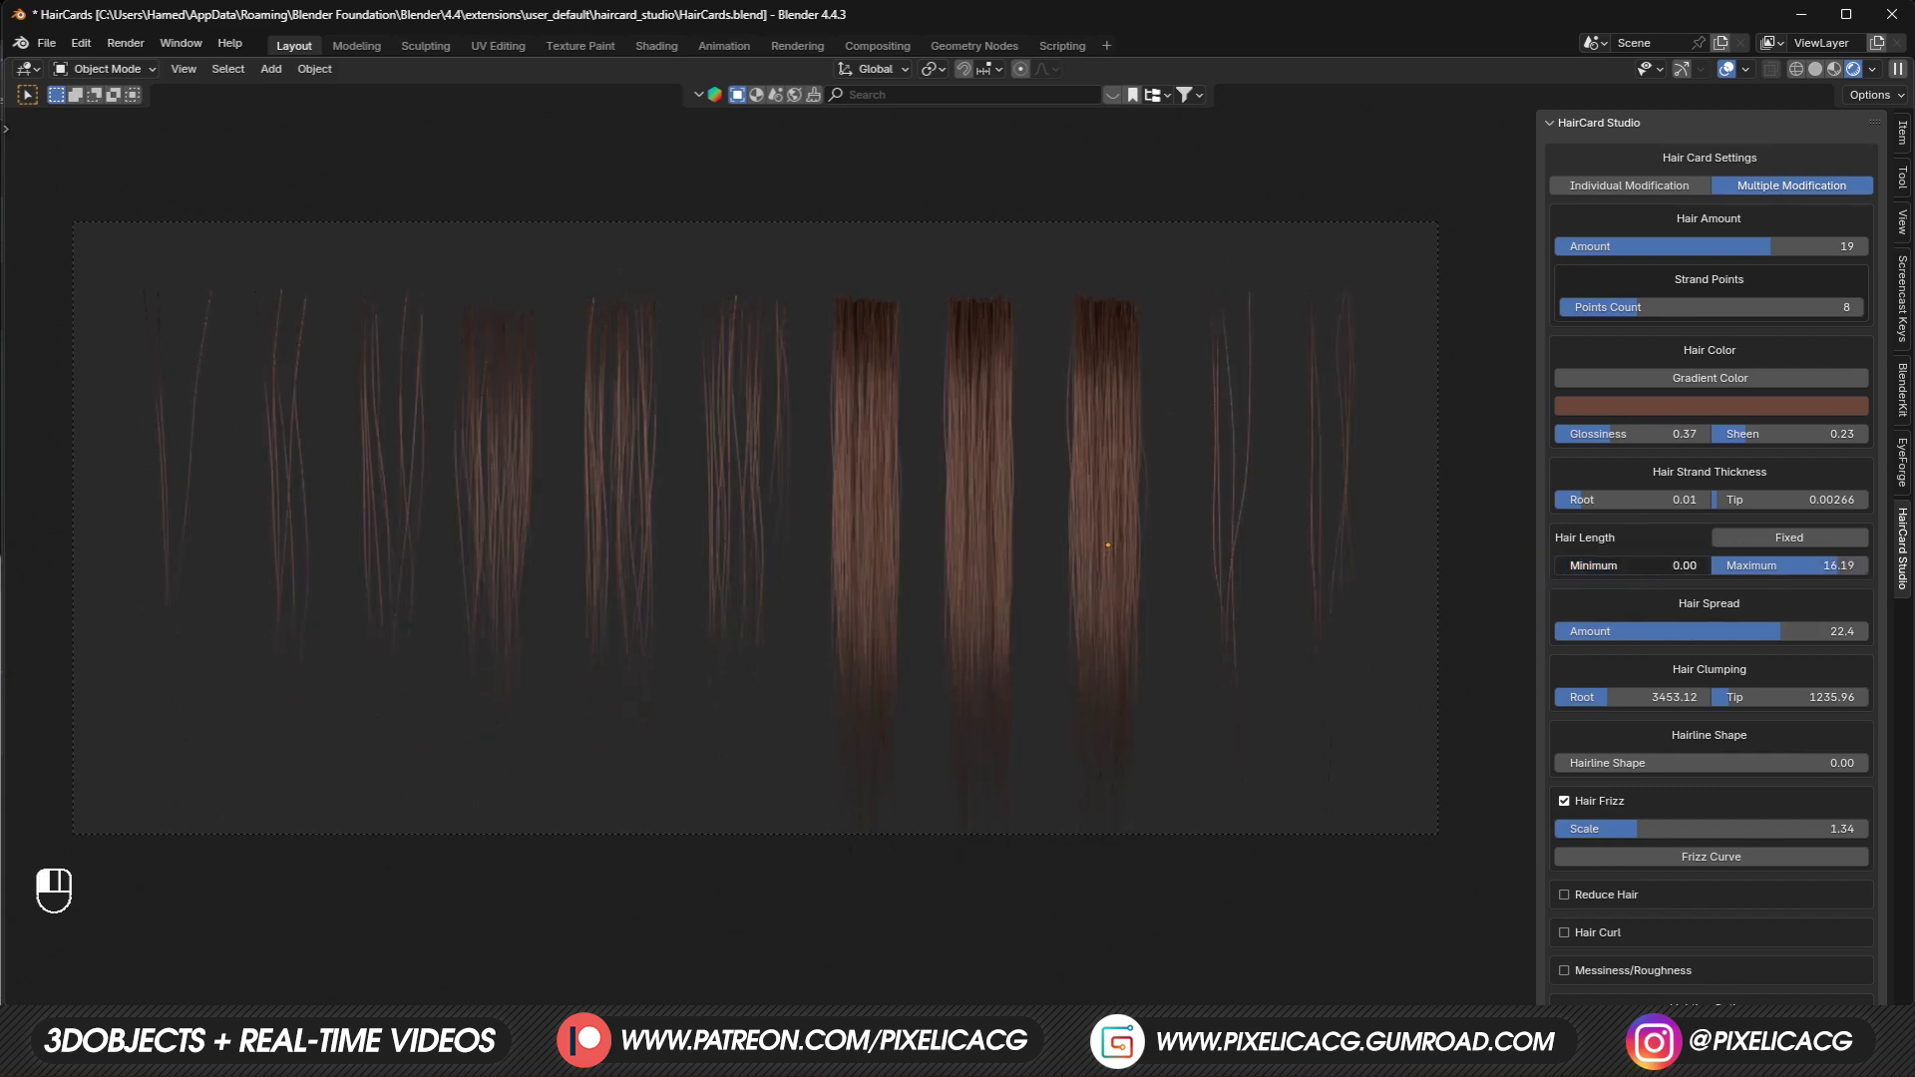
{"action": "left_click_drag", "start_coordinate": [1836, 565], "coordinate": [1816, 566]}
{"action": "scroll", "coordinate": [1026, 654], "scroll_direction": "up", "scroll_amount": 5}
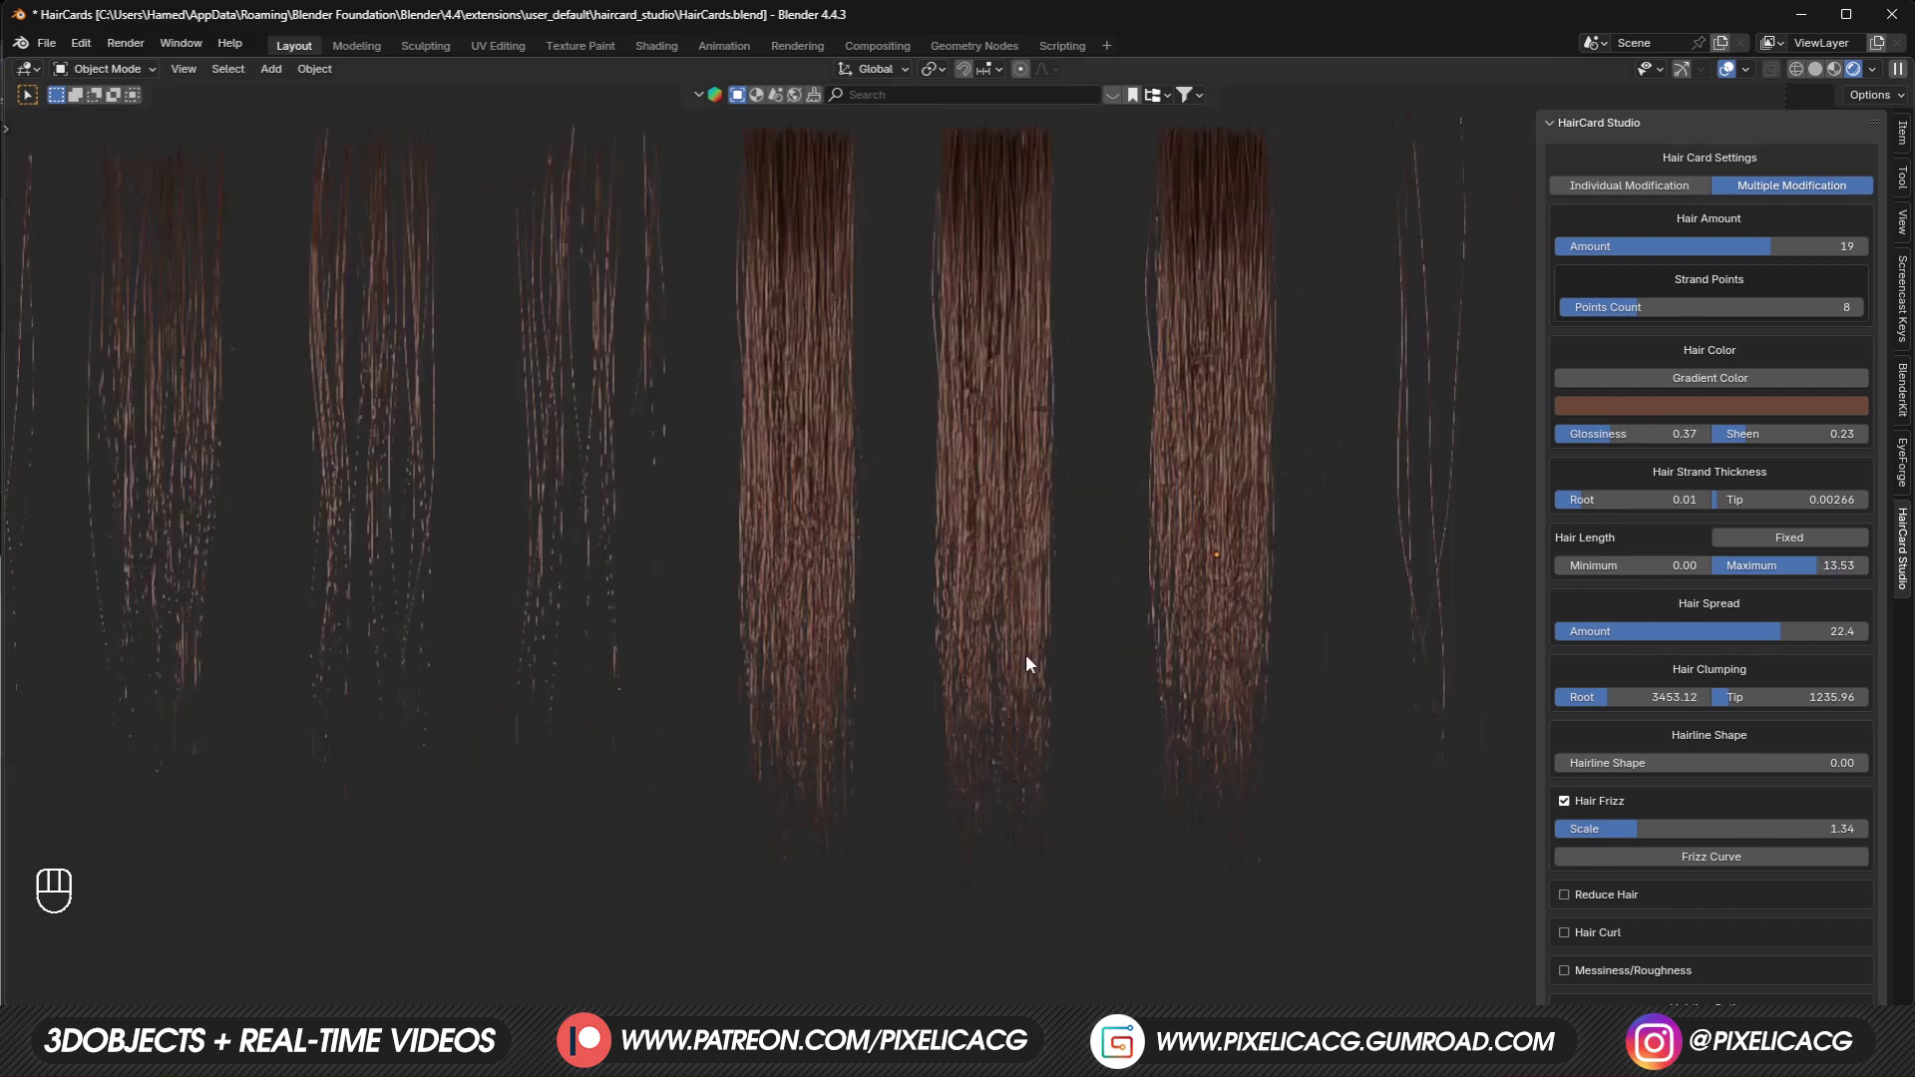
{"action": "middle_click_drag", "start_coordinate": [785, 733], "coordinate": [762, 641], "text": "shift"}
Set the hair spread amount of all cards to 20.6.
{"action": "middle_click_drag", "start_coordinate": [476, 369], "coordinate": [845, 531], "text": "shift"}
{"action": "scroll", "coordinate": [887, 213], "scroll_direction": "up", "scroll_amount": 3}
{"action": "scroll", "coordinate": [844, 262], "scroll_direction": "down", "scroll_amount": 1}
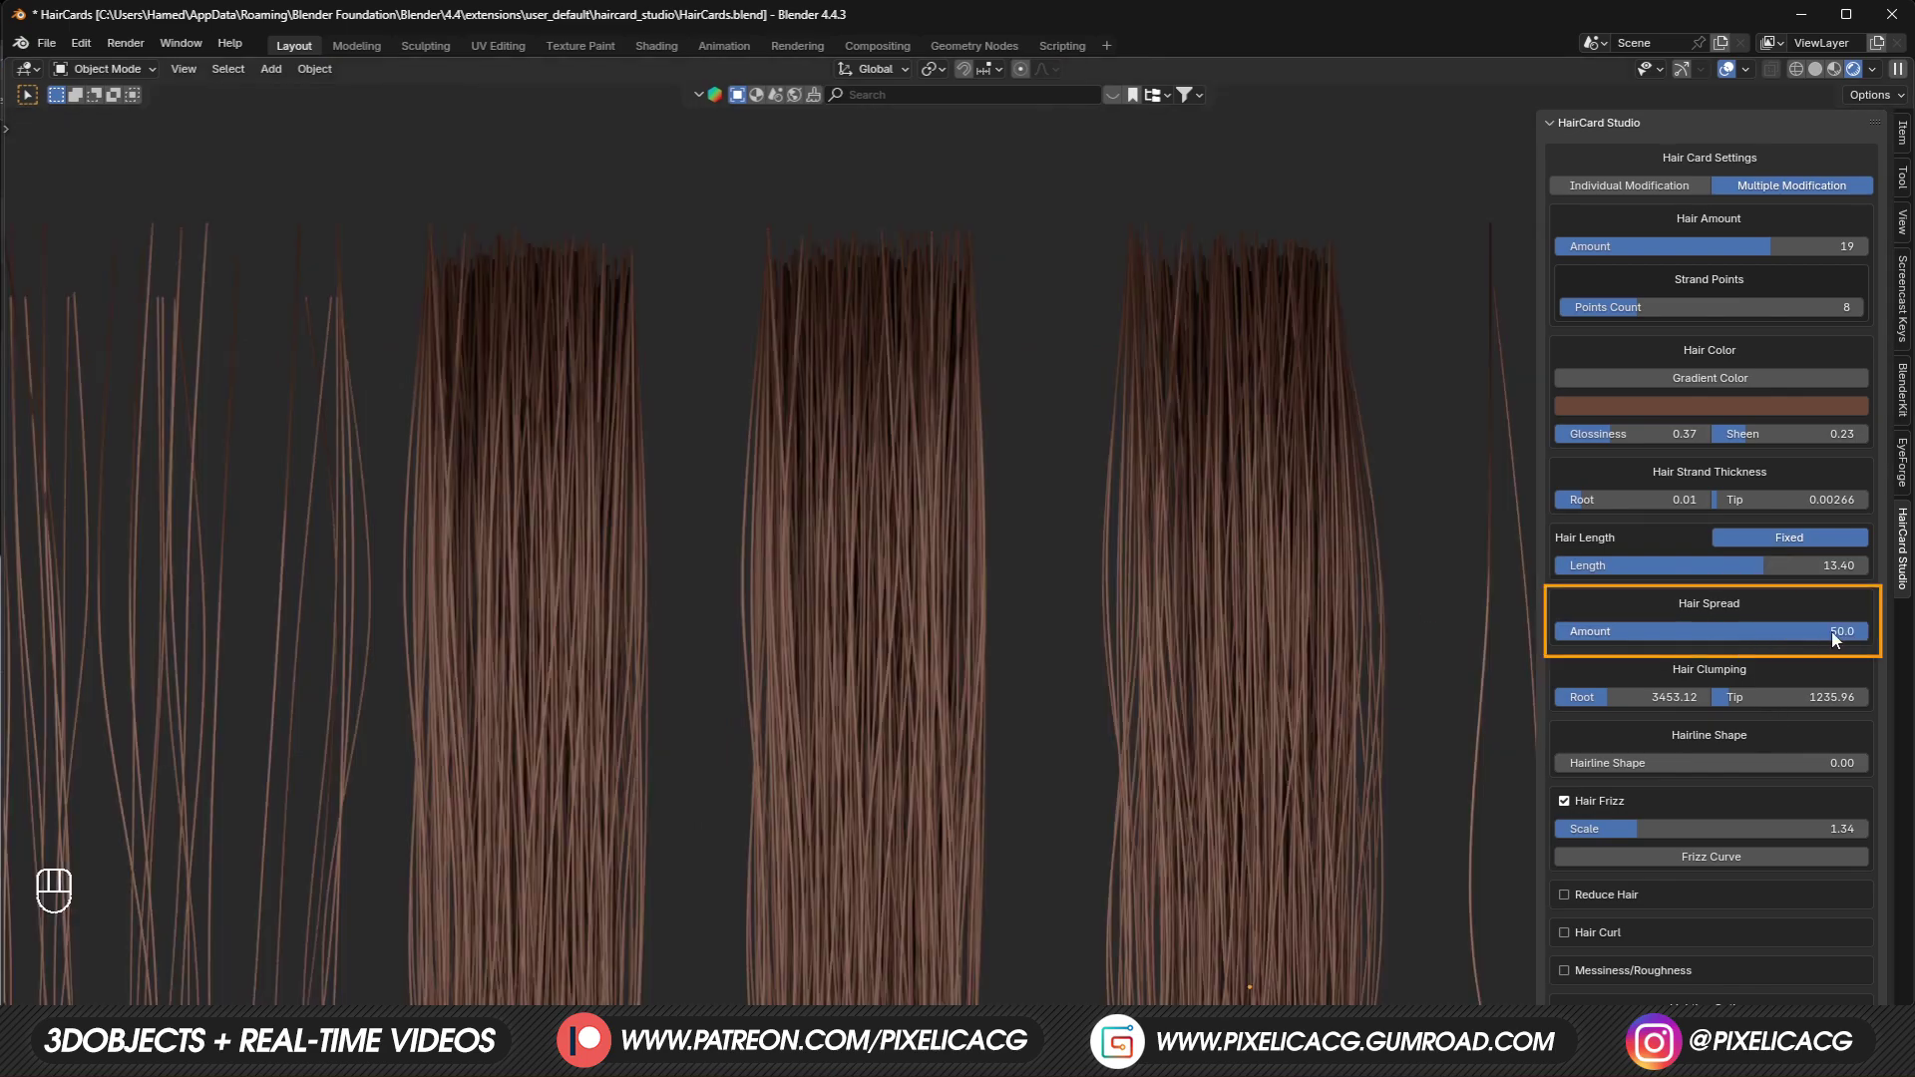
{"action": "left_click_drag", "start_coordinate": [1831, 632], "coordinate": [1776, 631]}
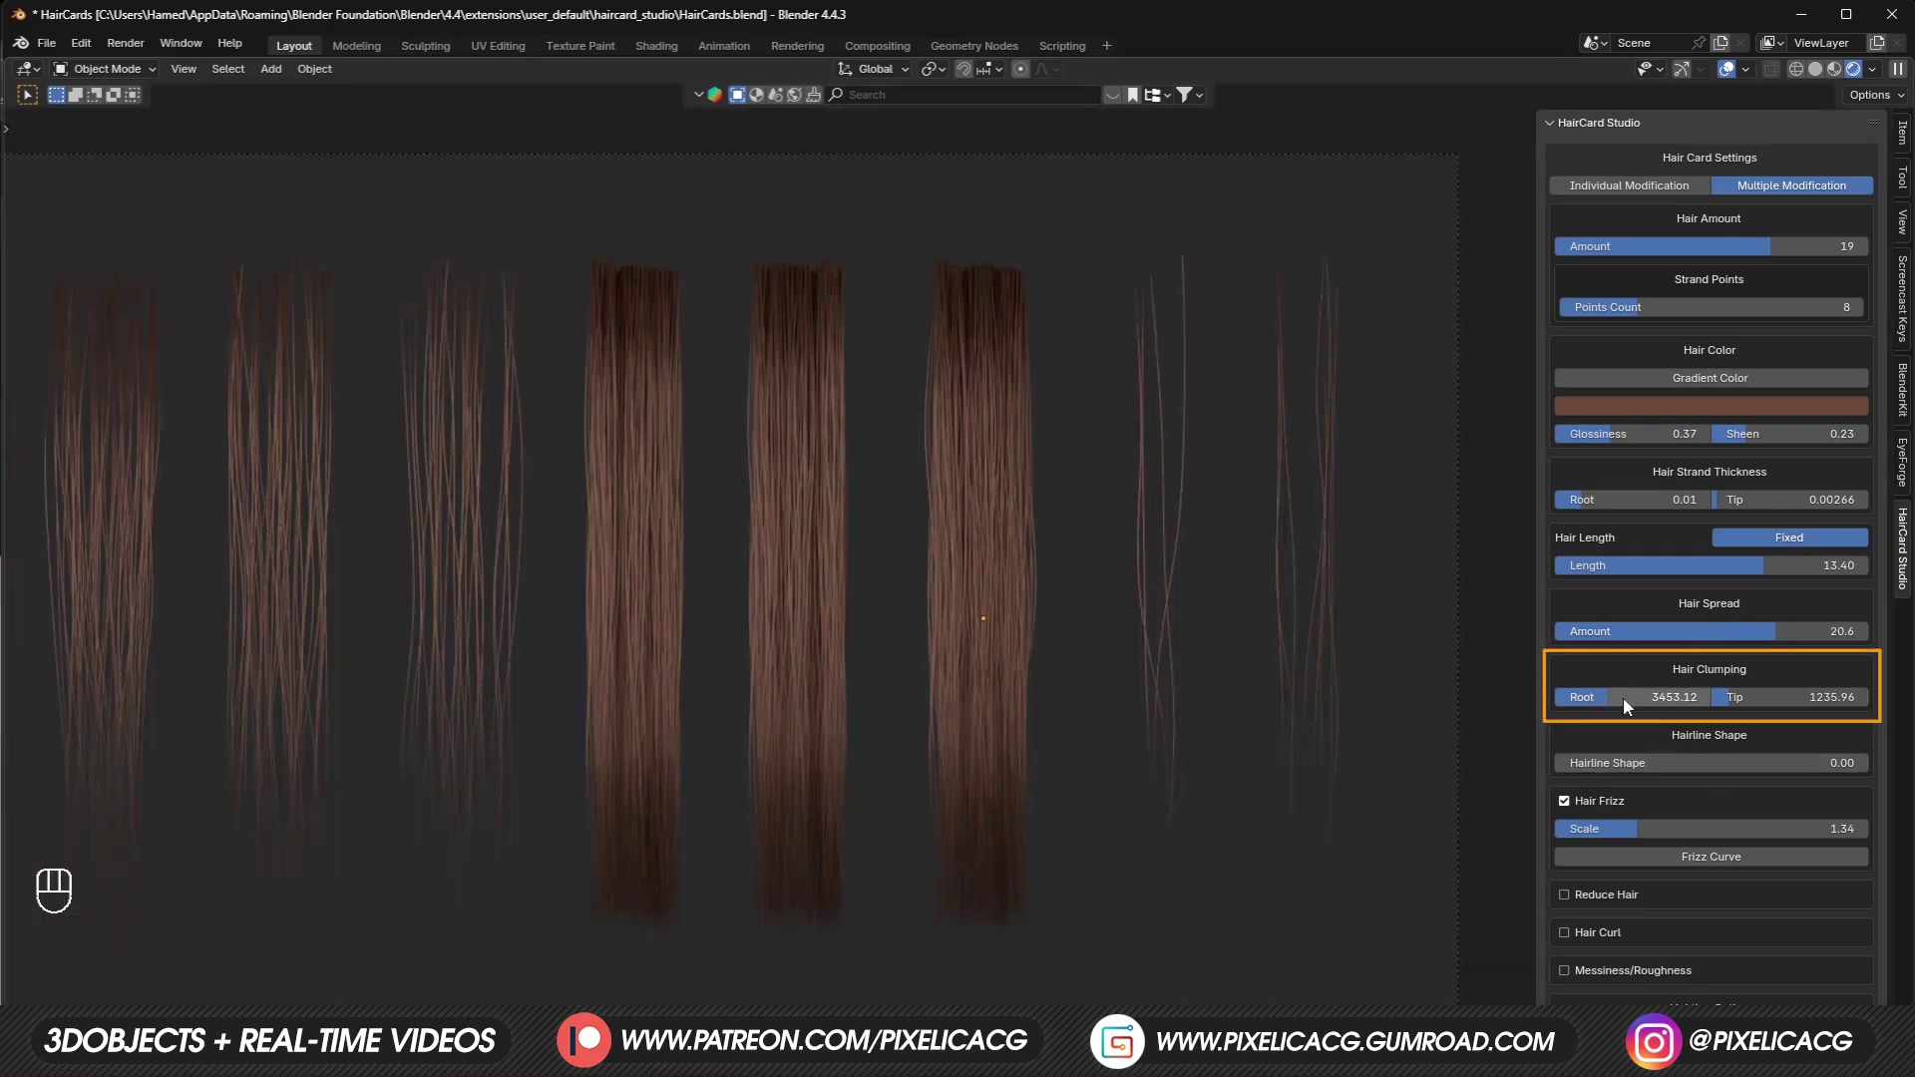
Try a hair clumping root value of 7567.05 on all cards, and settle on 6898.73.
{"action": "left_click_drag", "start_coordinate": [1609, 697], "coordinate": [1696, 697]}
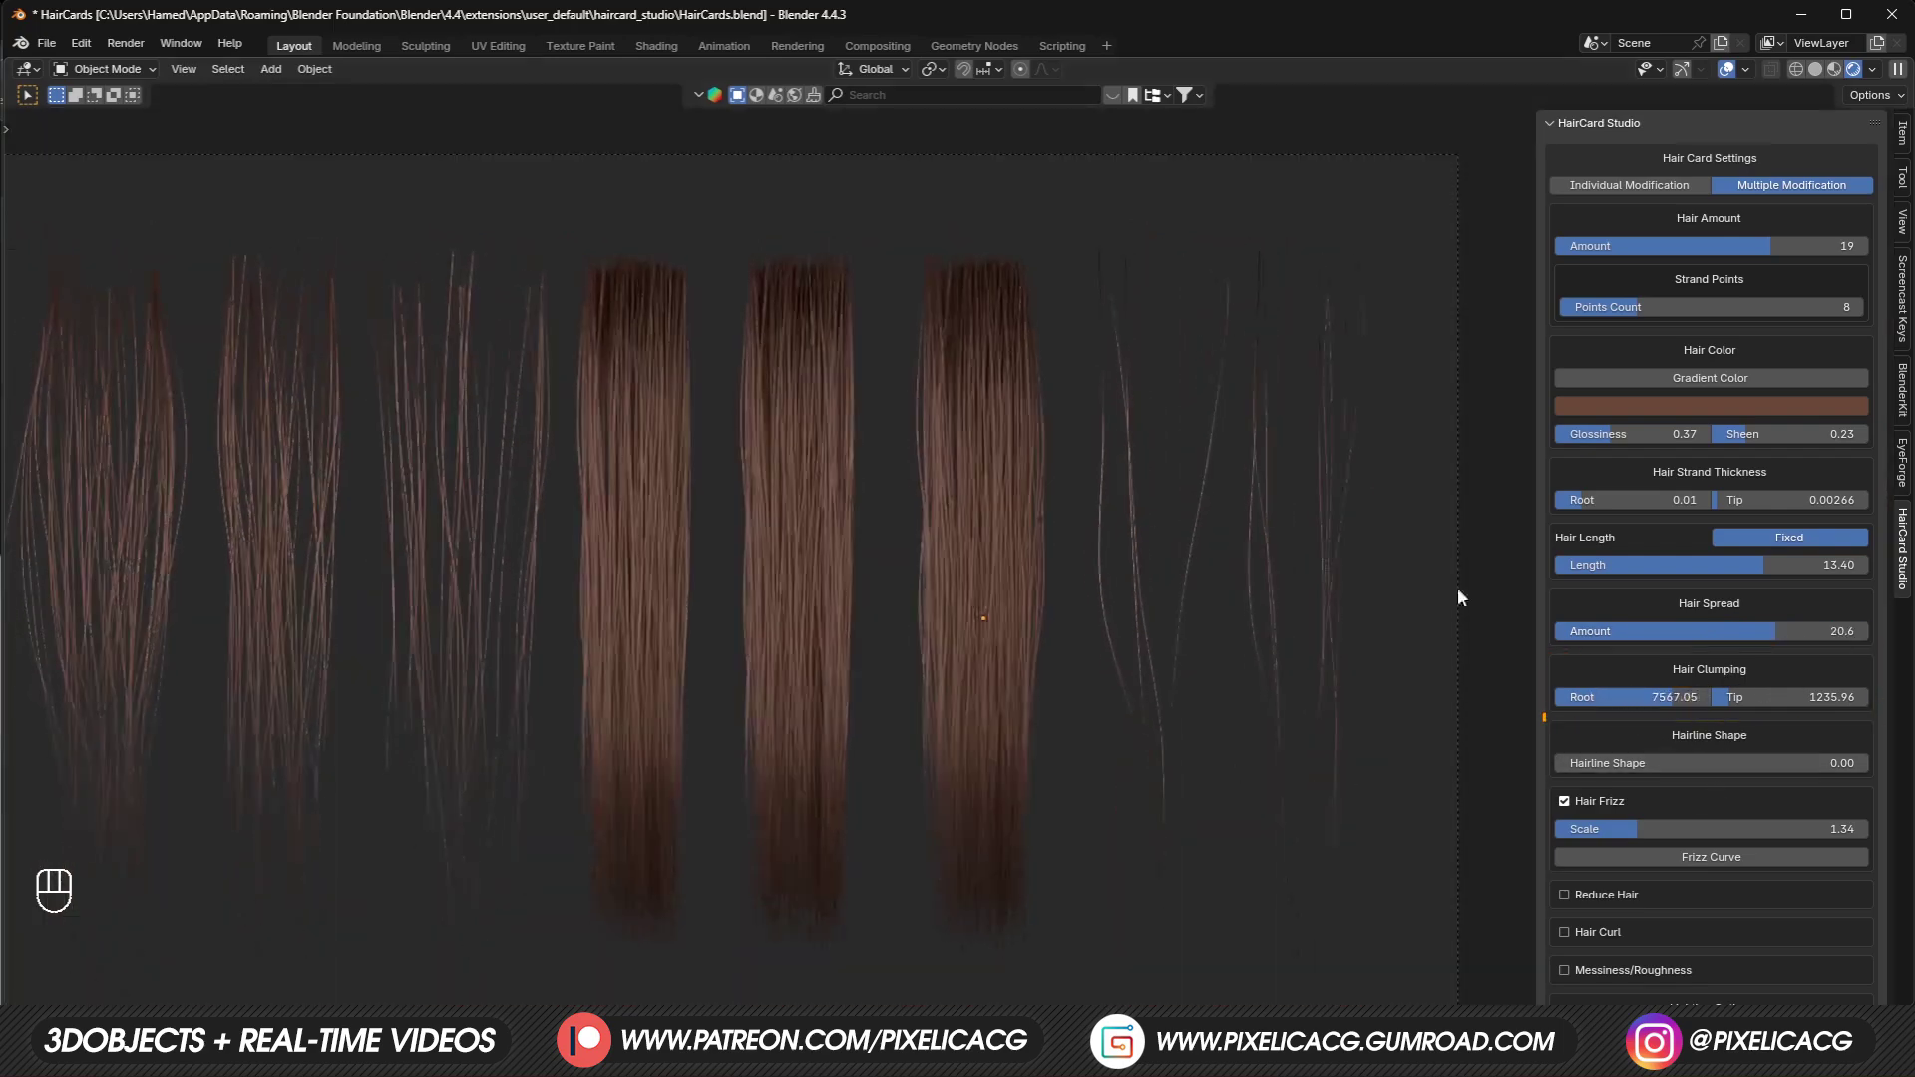
{"action": "scroll", "coordinate": [920, 286], "scroll_direction": "up", "scroll_amount": 3}
{"action": "scroll", "coordinate": [921, 289], "scroll_direction": "up", "scroll_amount": 1}
{"action": "middle_click_drag", "start_coordinate": [1037, 369], "coordinate": [1412, 566], "text": "shift"}
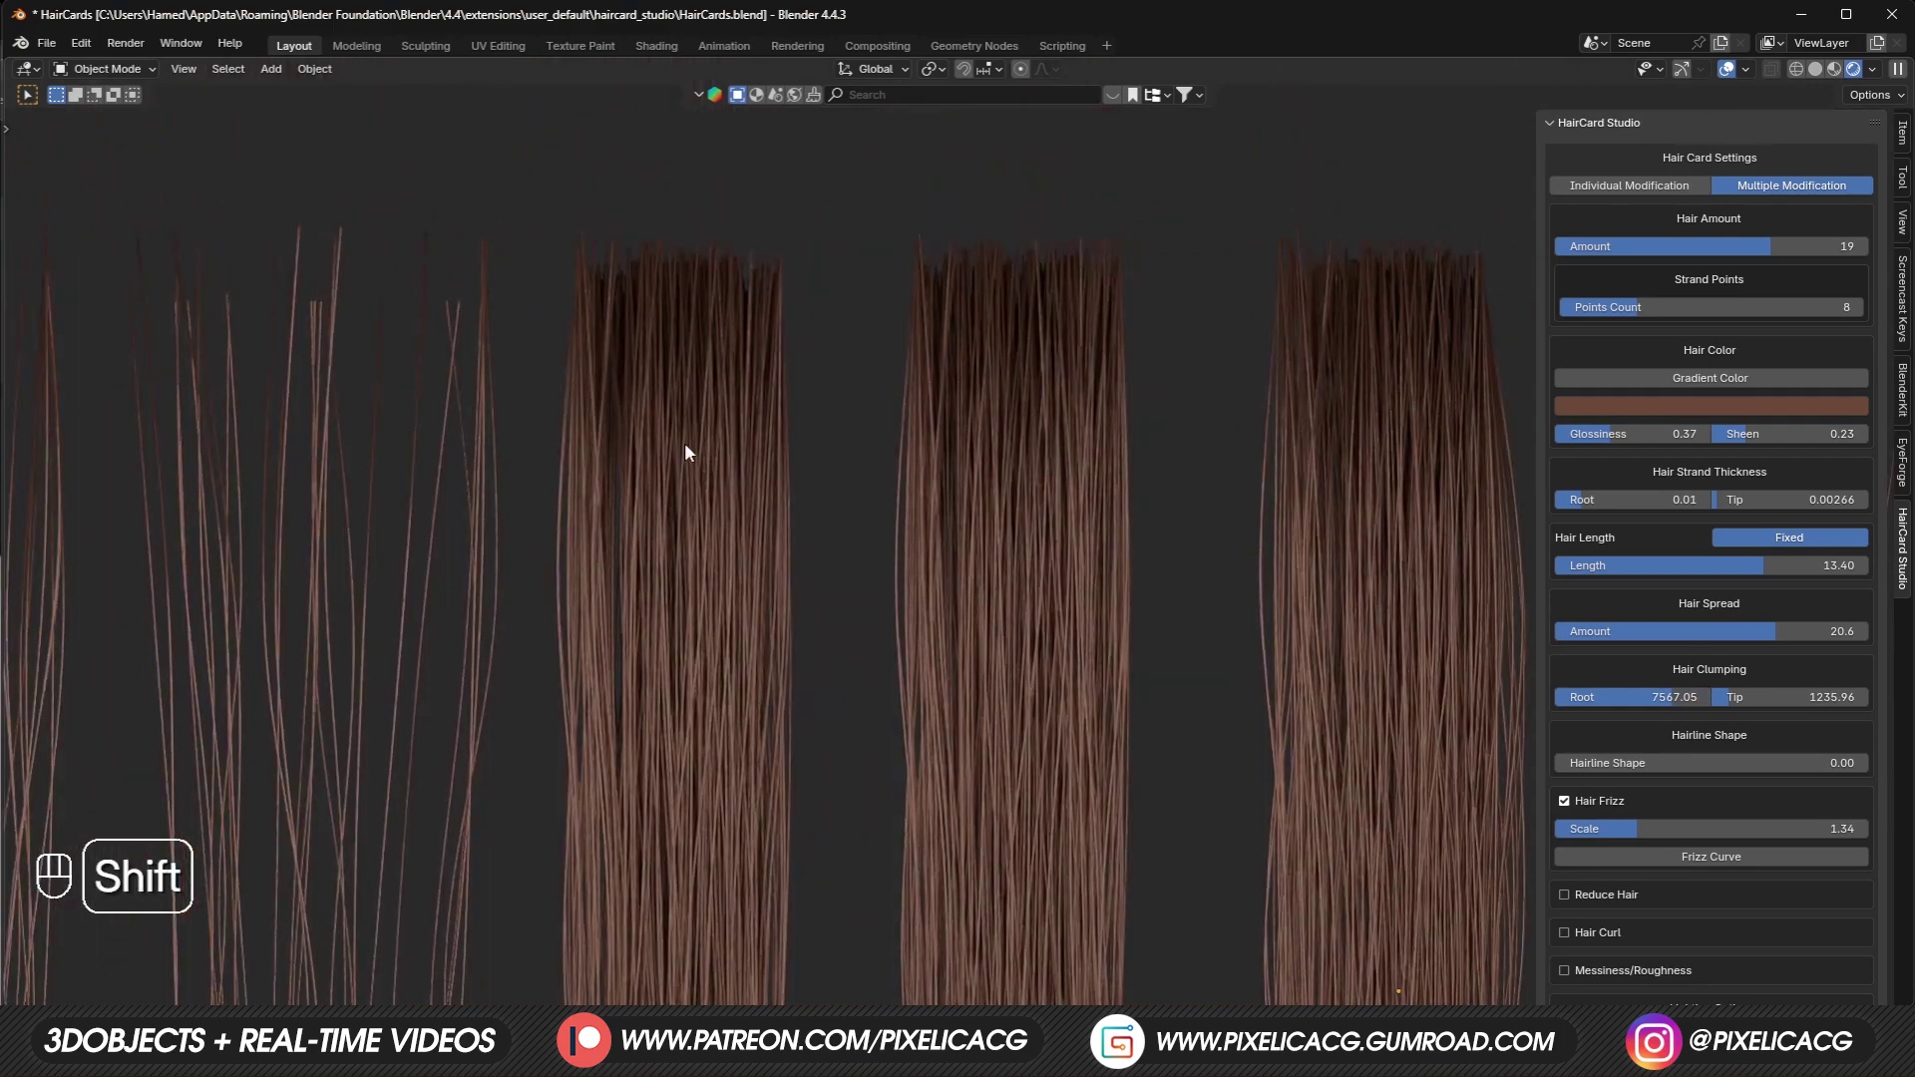
{"action": "middle_click_drag", "start_coordinate": [611, 462], "coordinate": [876, 496], "text": "shift"}
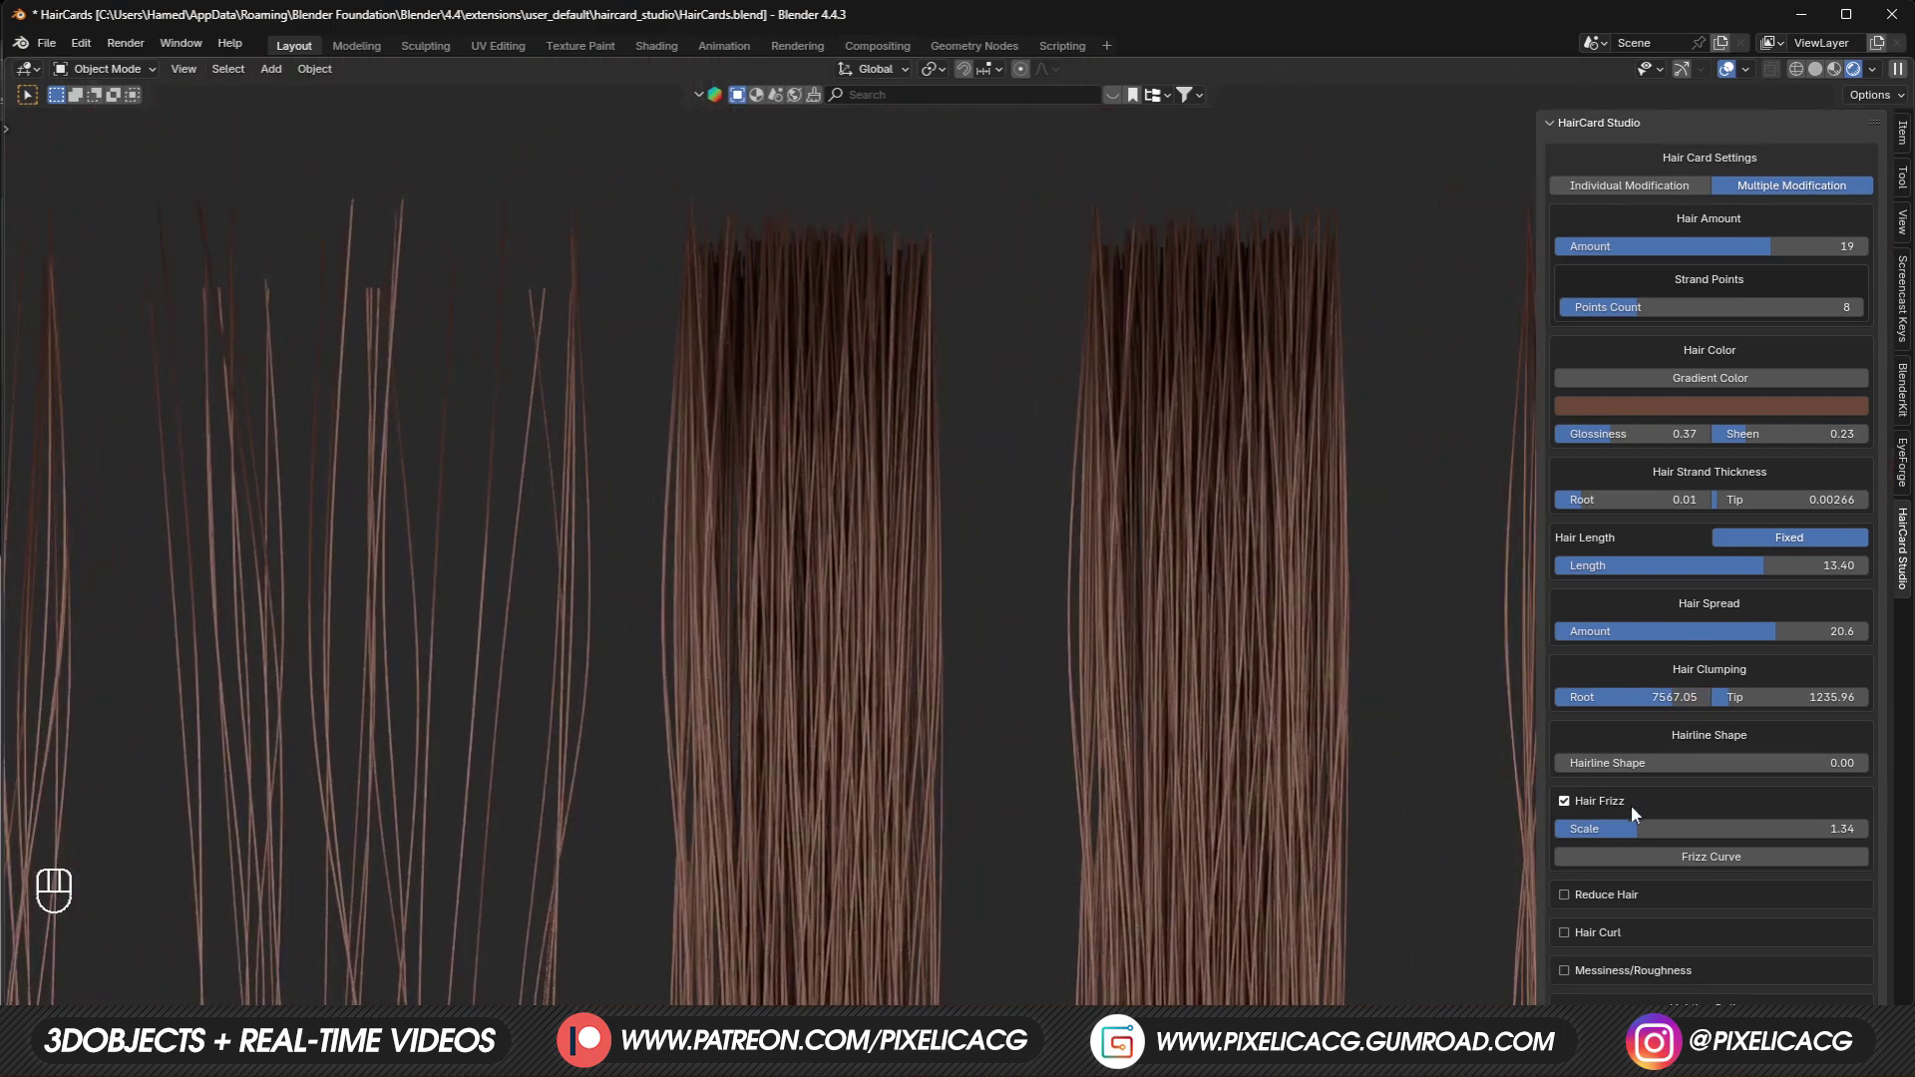
{"action": "mouse_move", "coordinate": [1673, 697]}
{"action": "left_mouse_down"}
{"action": "mouse_move", "coordinate": [1566, 697]}
{"action": "mouse_move", "coordinate": [1666, 703]}
{"action": "left_mouse_up"}
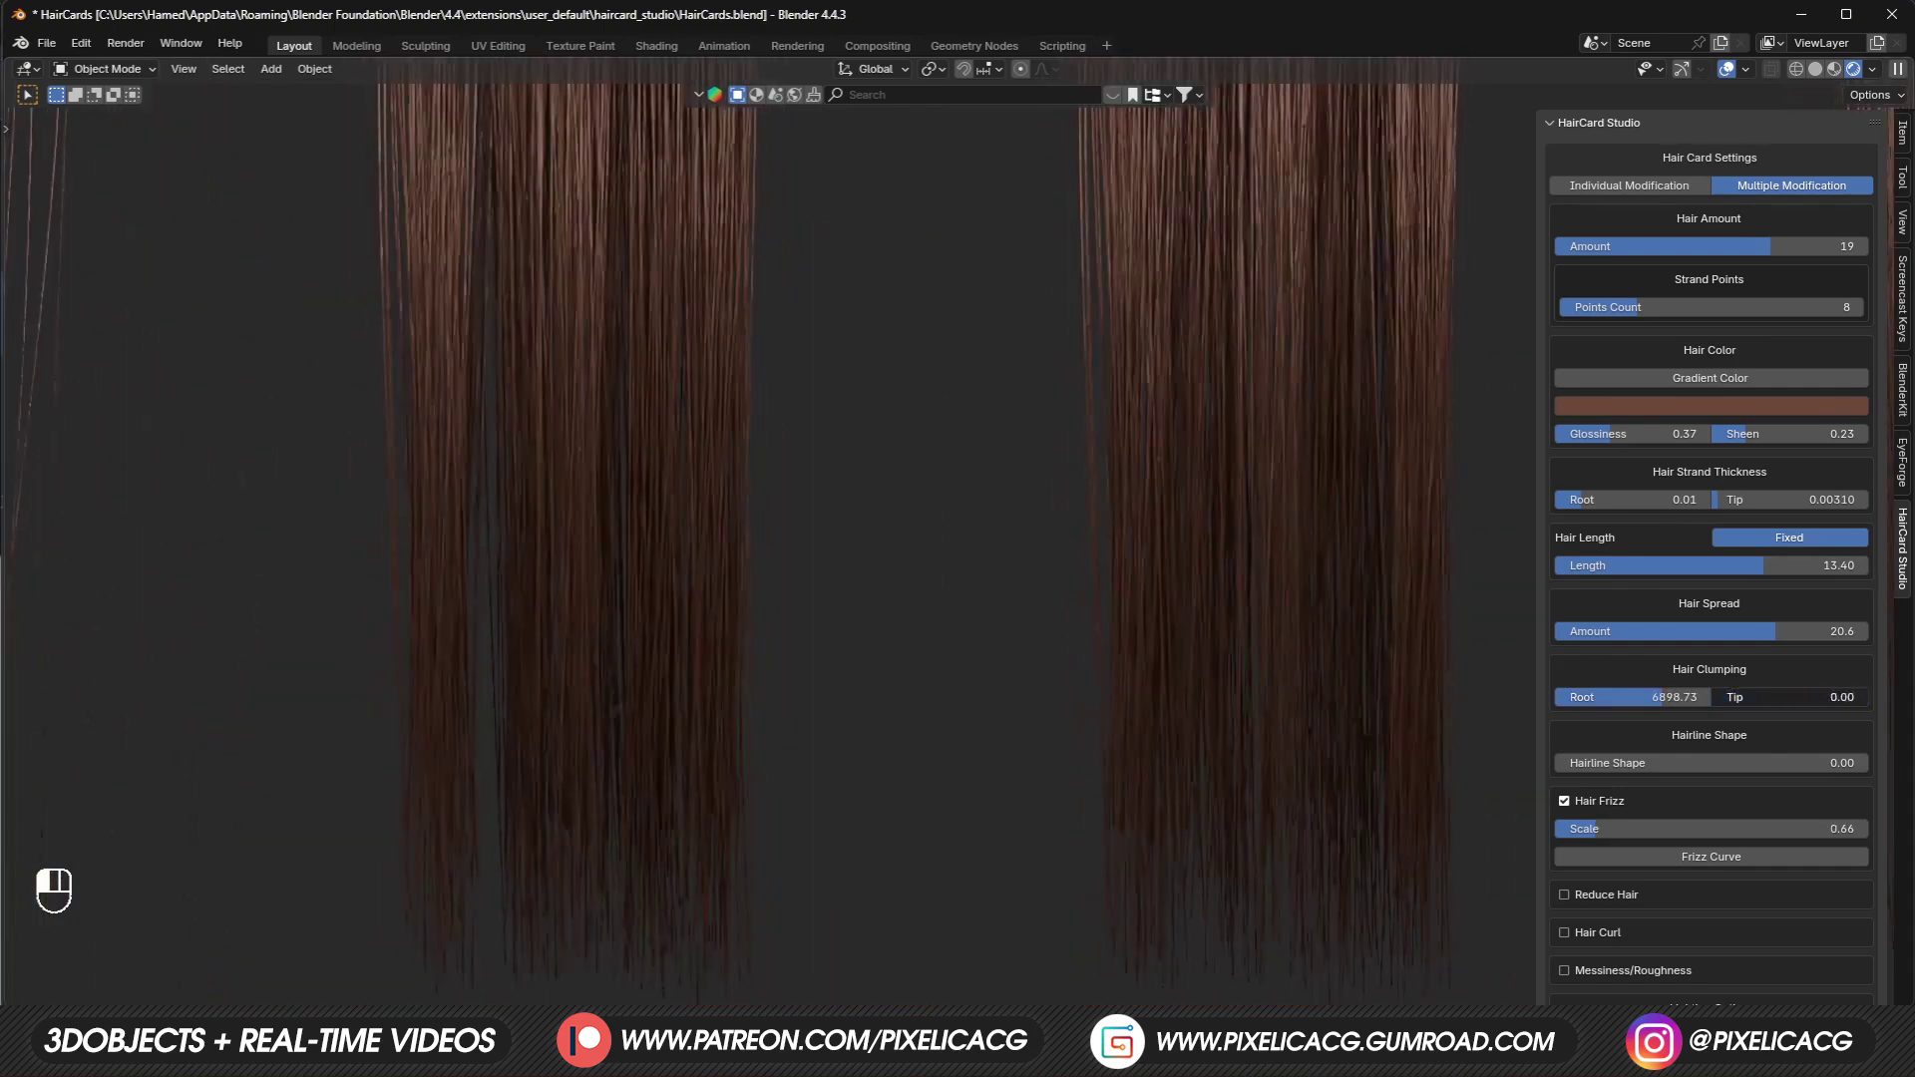
Set the hair clumping tip value of all cards to 0.00.
{"action": "mouse_move", "coordinate": [1720, 697]}
{"action": "left_mouse_down"}
{"action": "mouse_move", "coordinate": [1868, 697]}
{"action": "mouse_move", "coordinate": [1711, 697]}
{"action": "left_mouse_up"}
{"action": "key", "text": "F10"}
{"action": "key", "text": "F10"}
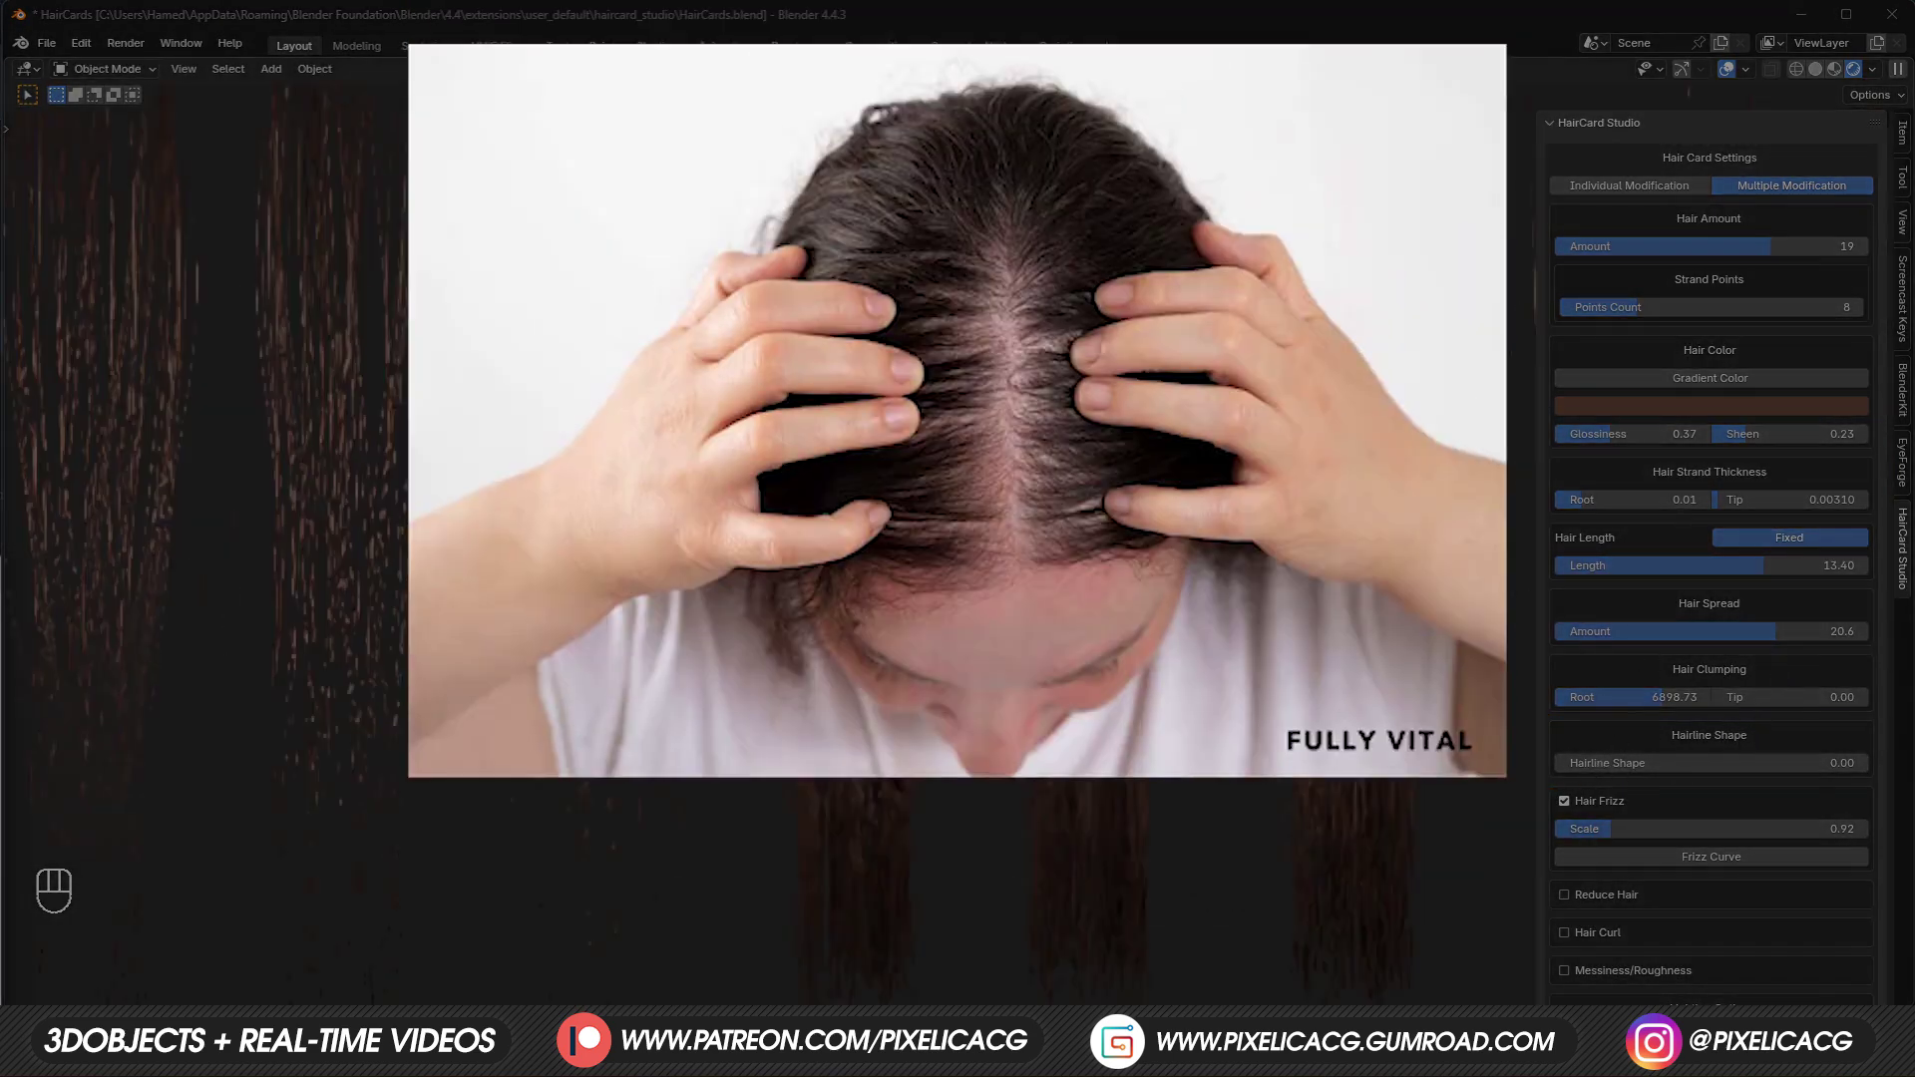
Set the hairline shape of all cards to 0.45 so the strand roots start at uneven heights.
{"action": "scroll", "coordinate": [768, 559], "scroll_direction": "up", "scroll_amount": 3}
{"action": "middle_click_drag", "start_coordinate": [768, 559], "coordinate": [958, 588], "text": "shift"}
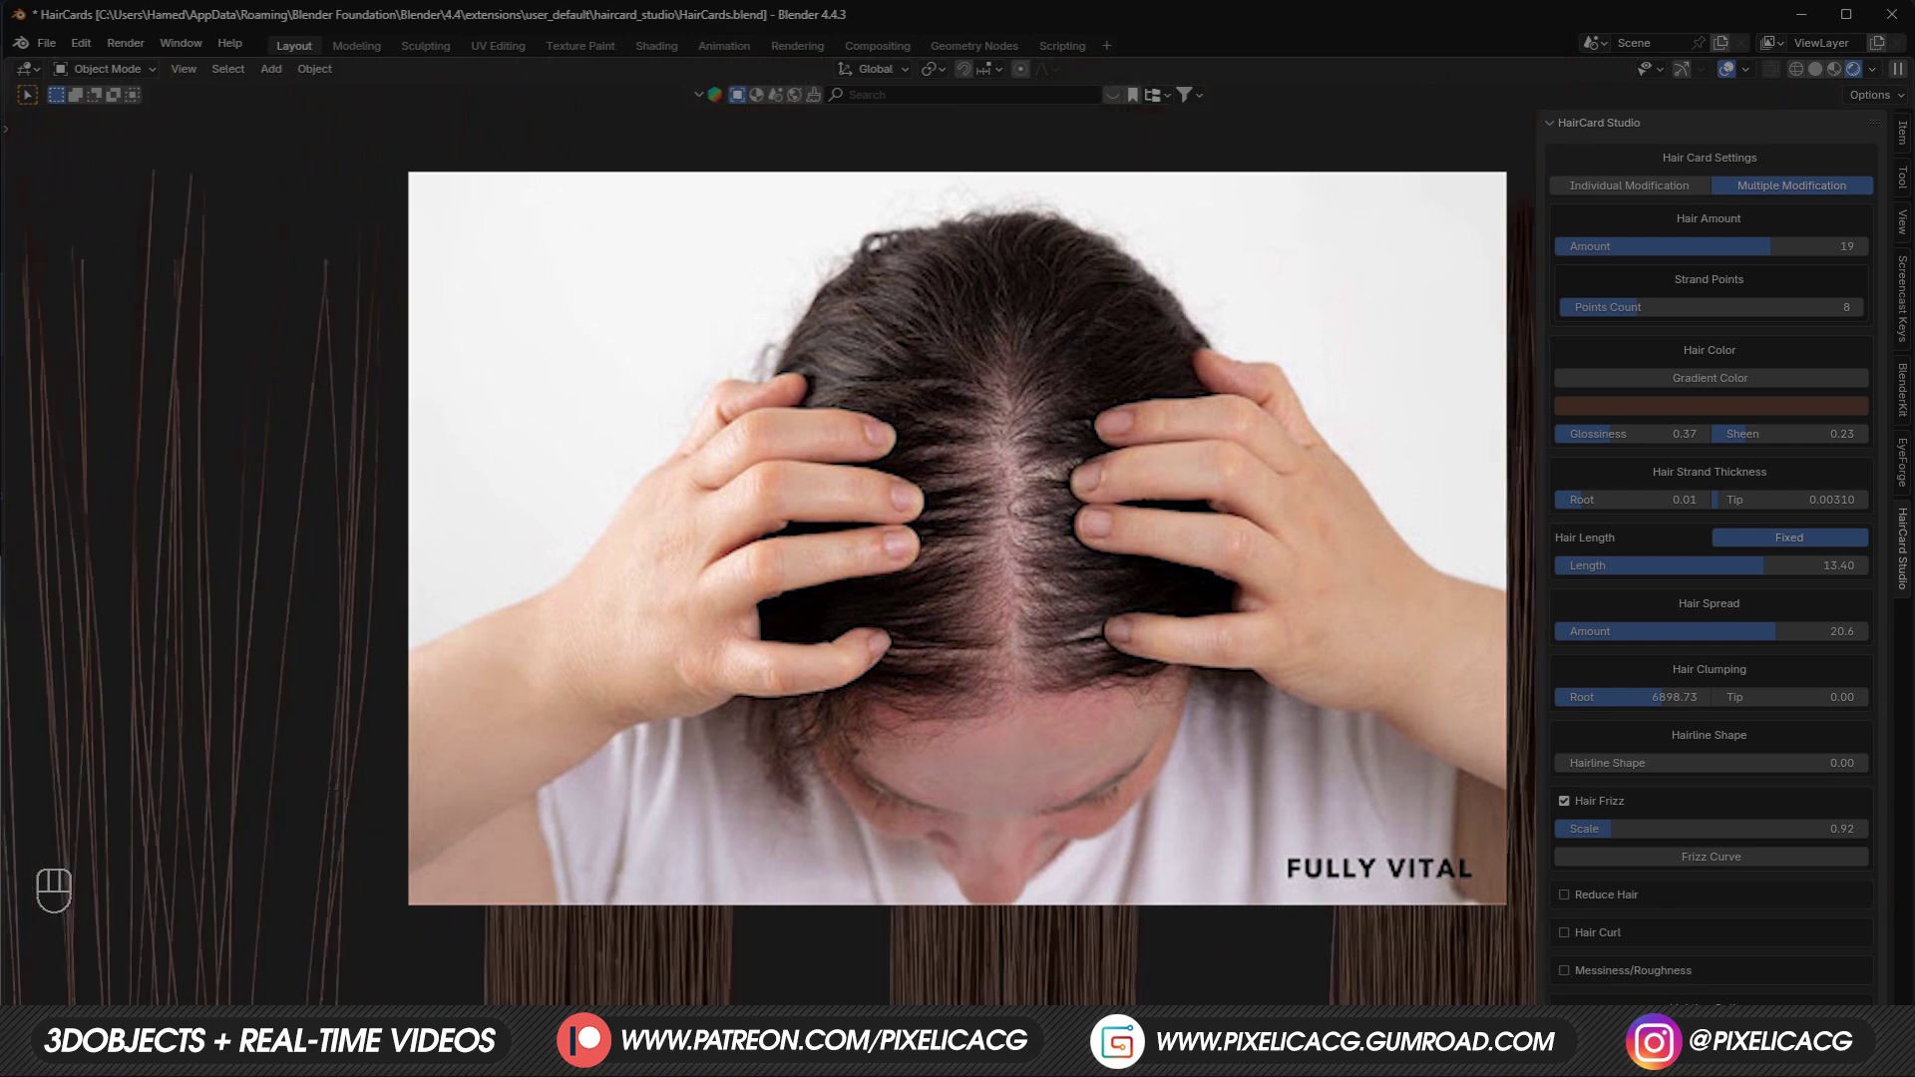
{"action": "scroll", "coordinate": [235, 259], "scroll_direction": "up", "scroll_amount": 2}
{"action": "middle_click_drag", "start_coordinate": [236, 260], "coordinate": [317, 488], "text": "shift"}
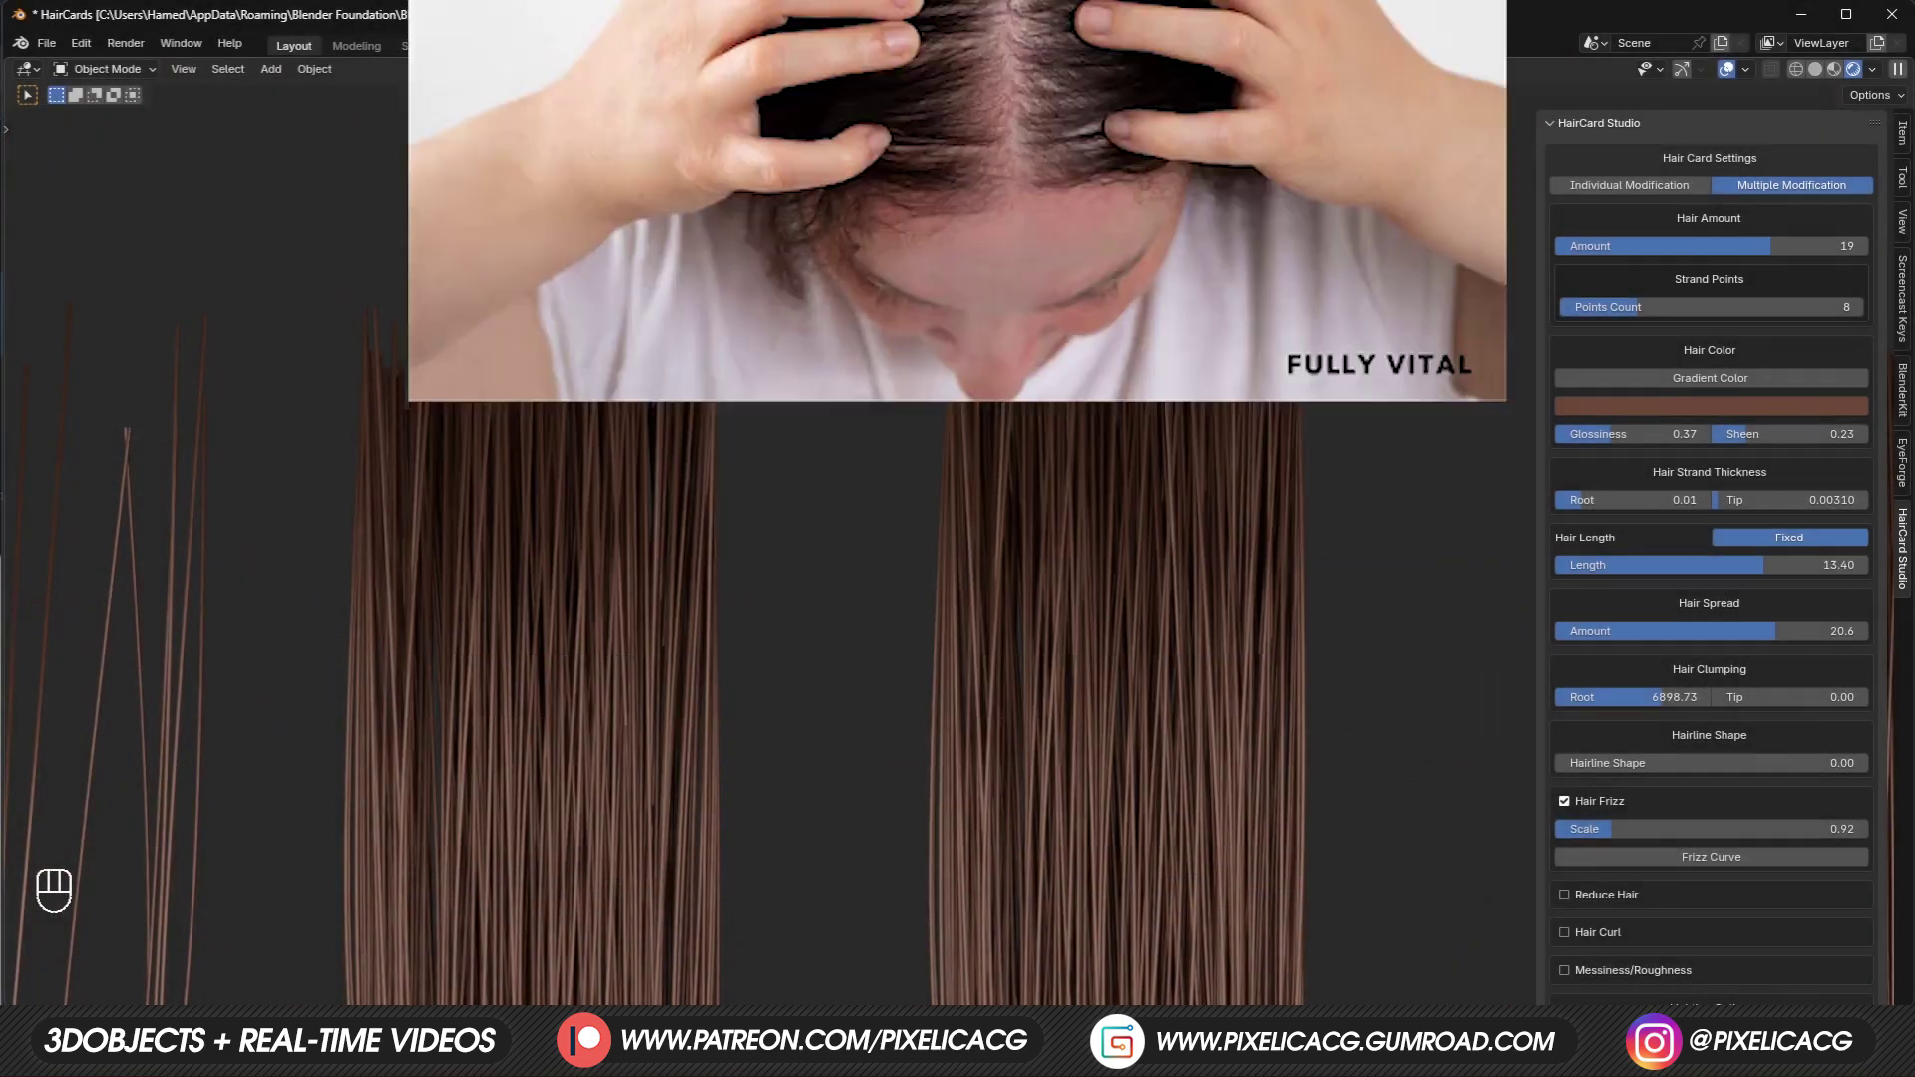
{"action": "left_click_drag", "start_coordinate": [1642, 756], "coordinate": [1697, 760]}
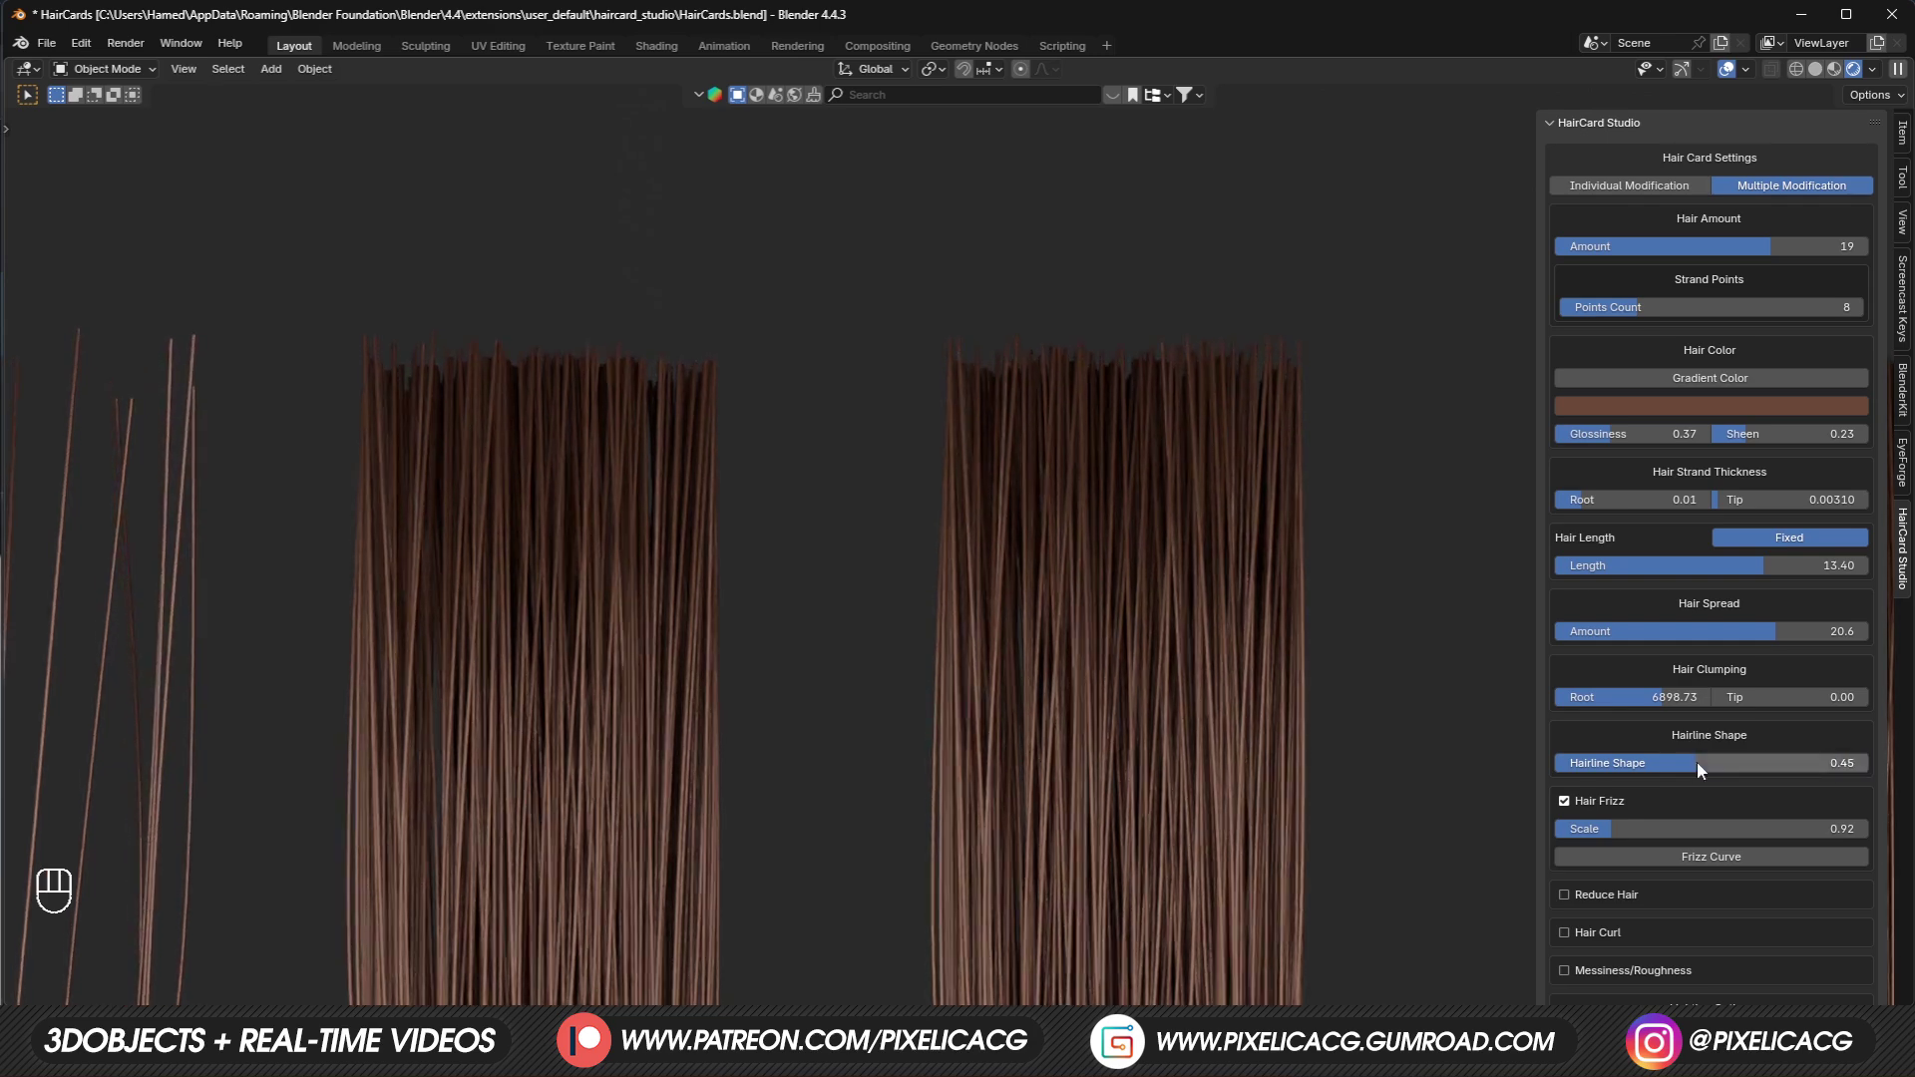
{"action": "key", "text": "F10"}
Try the hair frizz scale at 5.00 on all cards, and lower it to 4.16.
{"action": "scroll", "coordinate": [1552, 451], "scroll_direction": "down", "scroll_amount": 5}
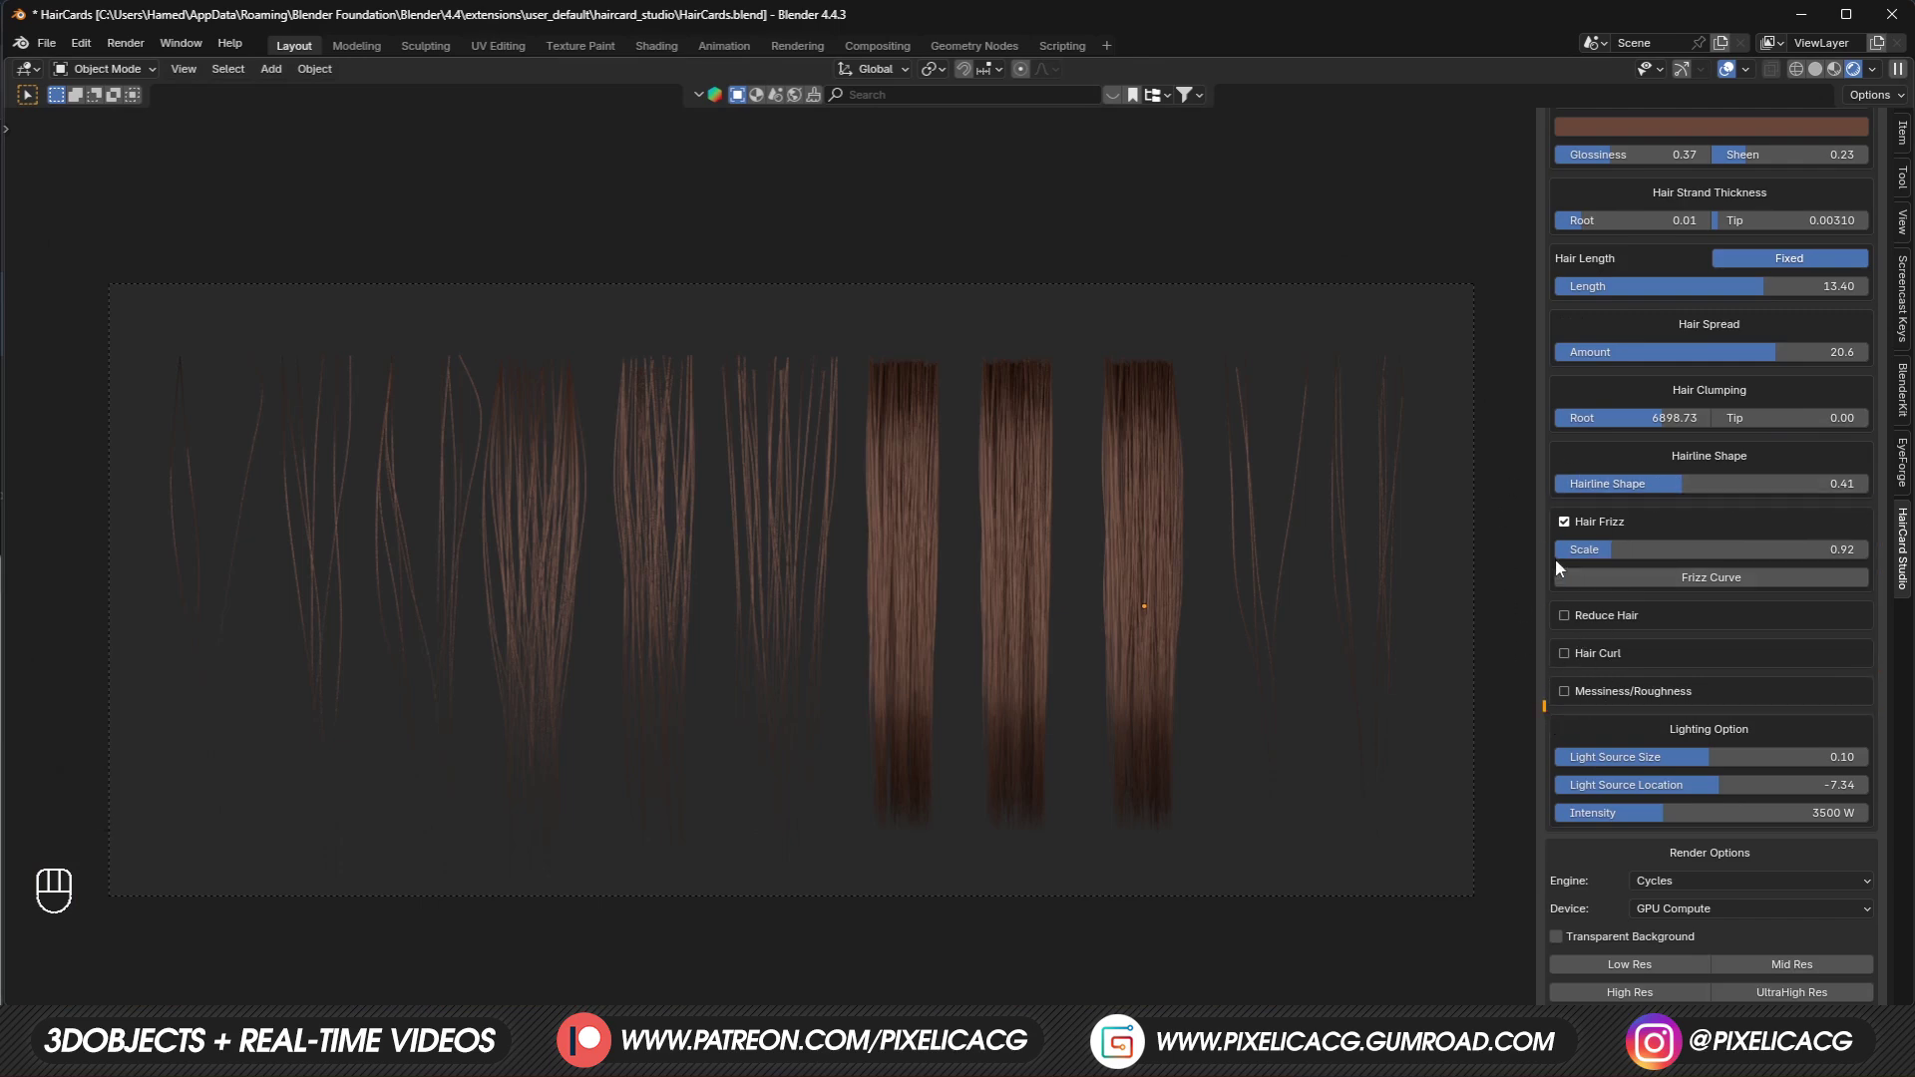
{"action": "left_click_drag", "start_coordinate": [1617, 550], "coordinate": [1868, 549]}
{"action": "scroll", "coordinate": [1153, 698], "scroll_direction": "up", "scroll_amount": 3}
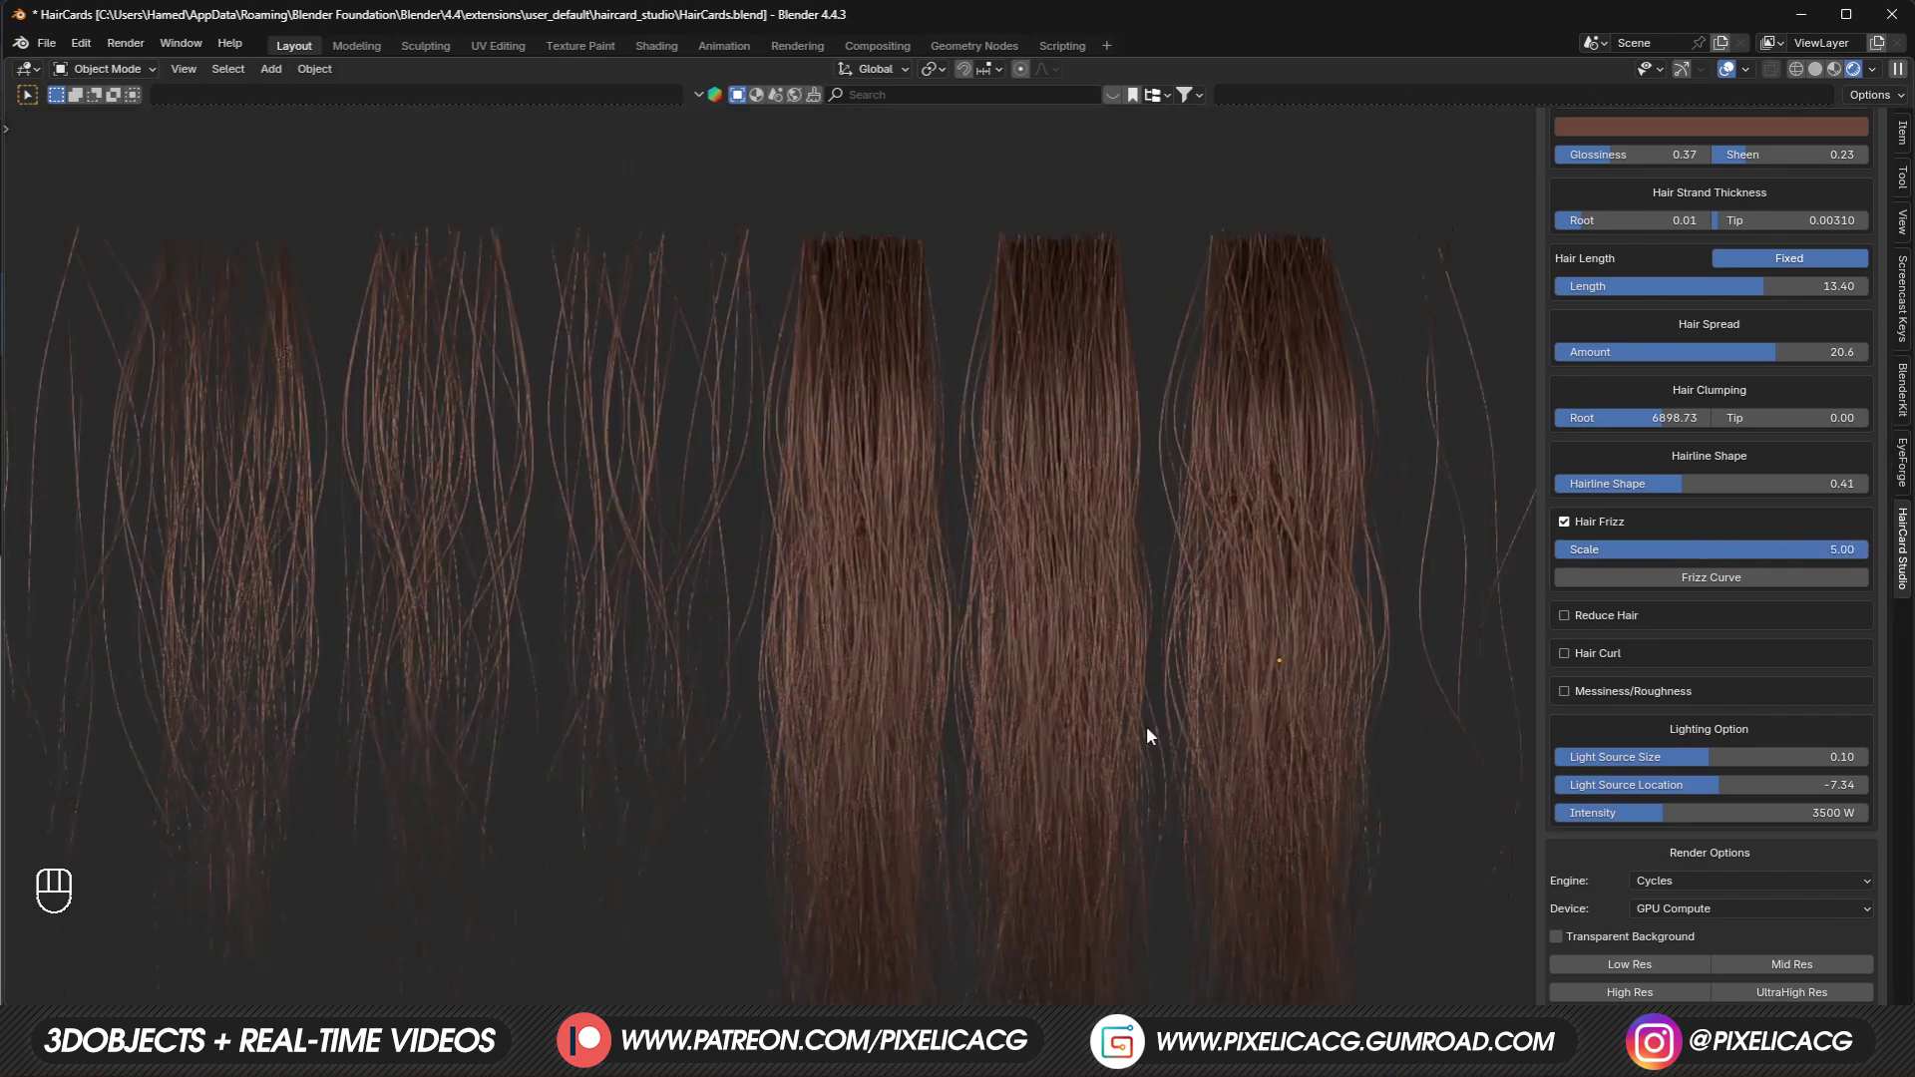
{"action": "middle_click_drag", "start_coordinate": [1146, 726], "coordinate": [825, 406], "text": "shift"}
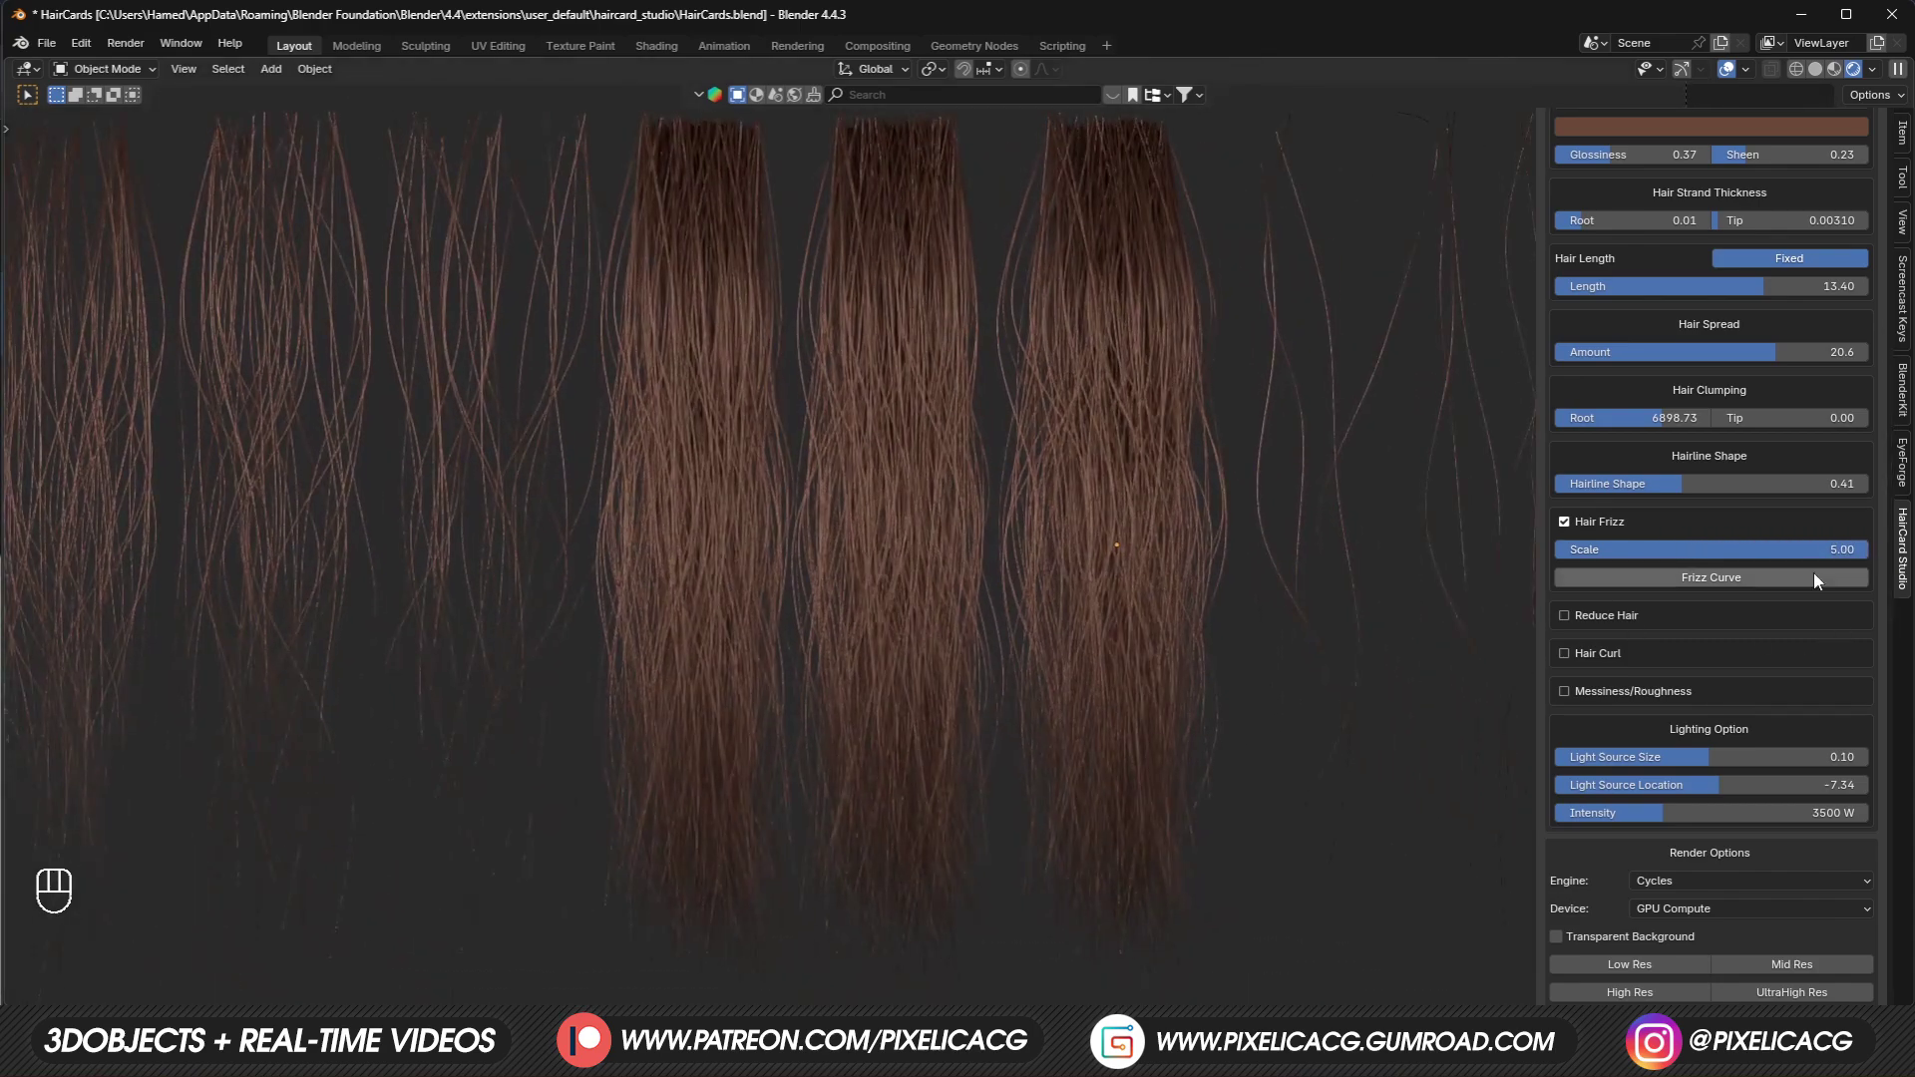
{"action": "left_click_drag", "start_coordinate": [1865, 550], "coordinate": [1823, 547]}
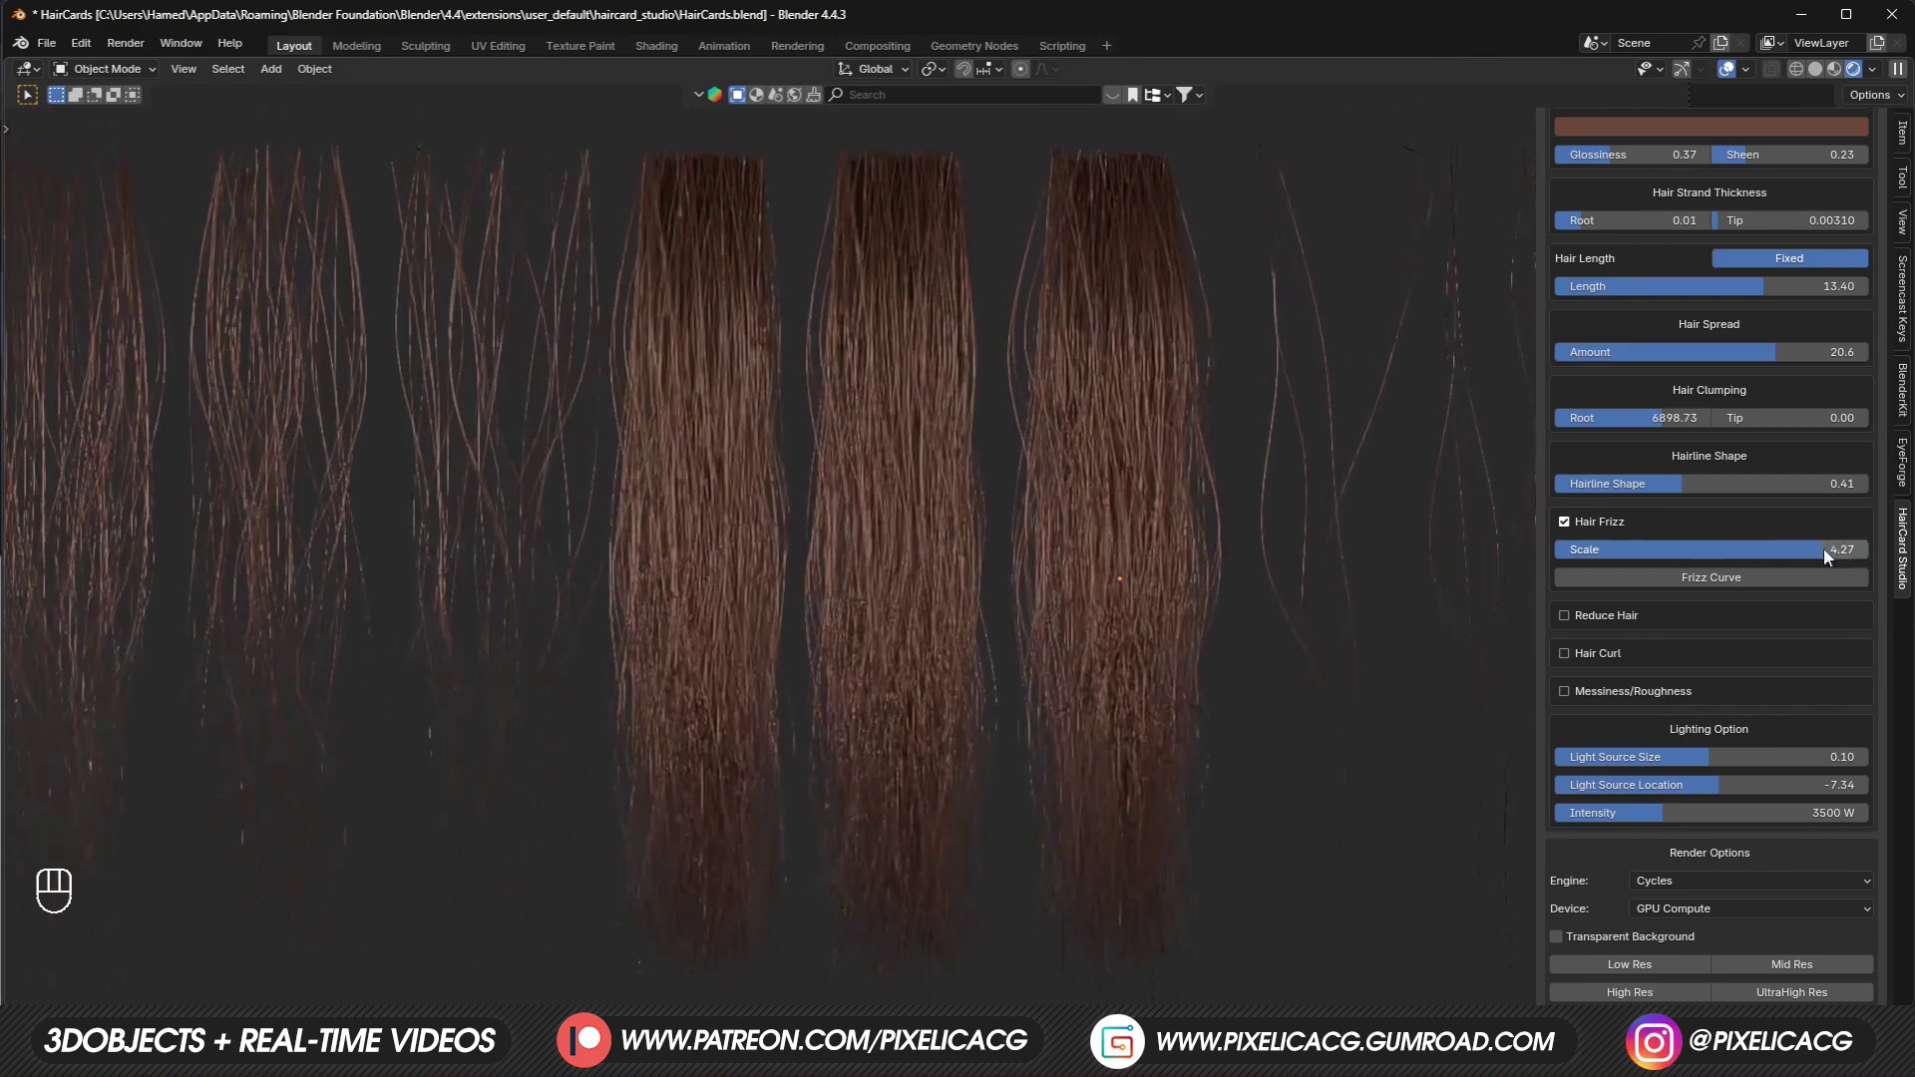
Enable the frizz curve, select the middle thick card, and pull the curve down to its baseline slightly past the midpoint.
{"action": "left_click", "coordinate": [1698, 583]}
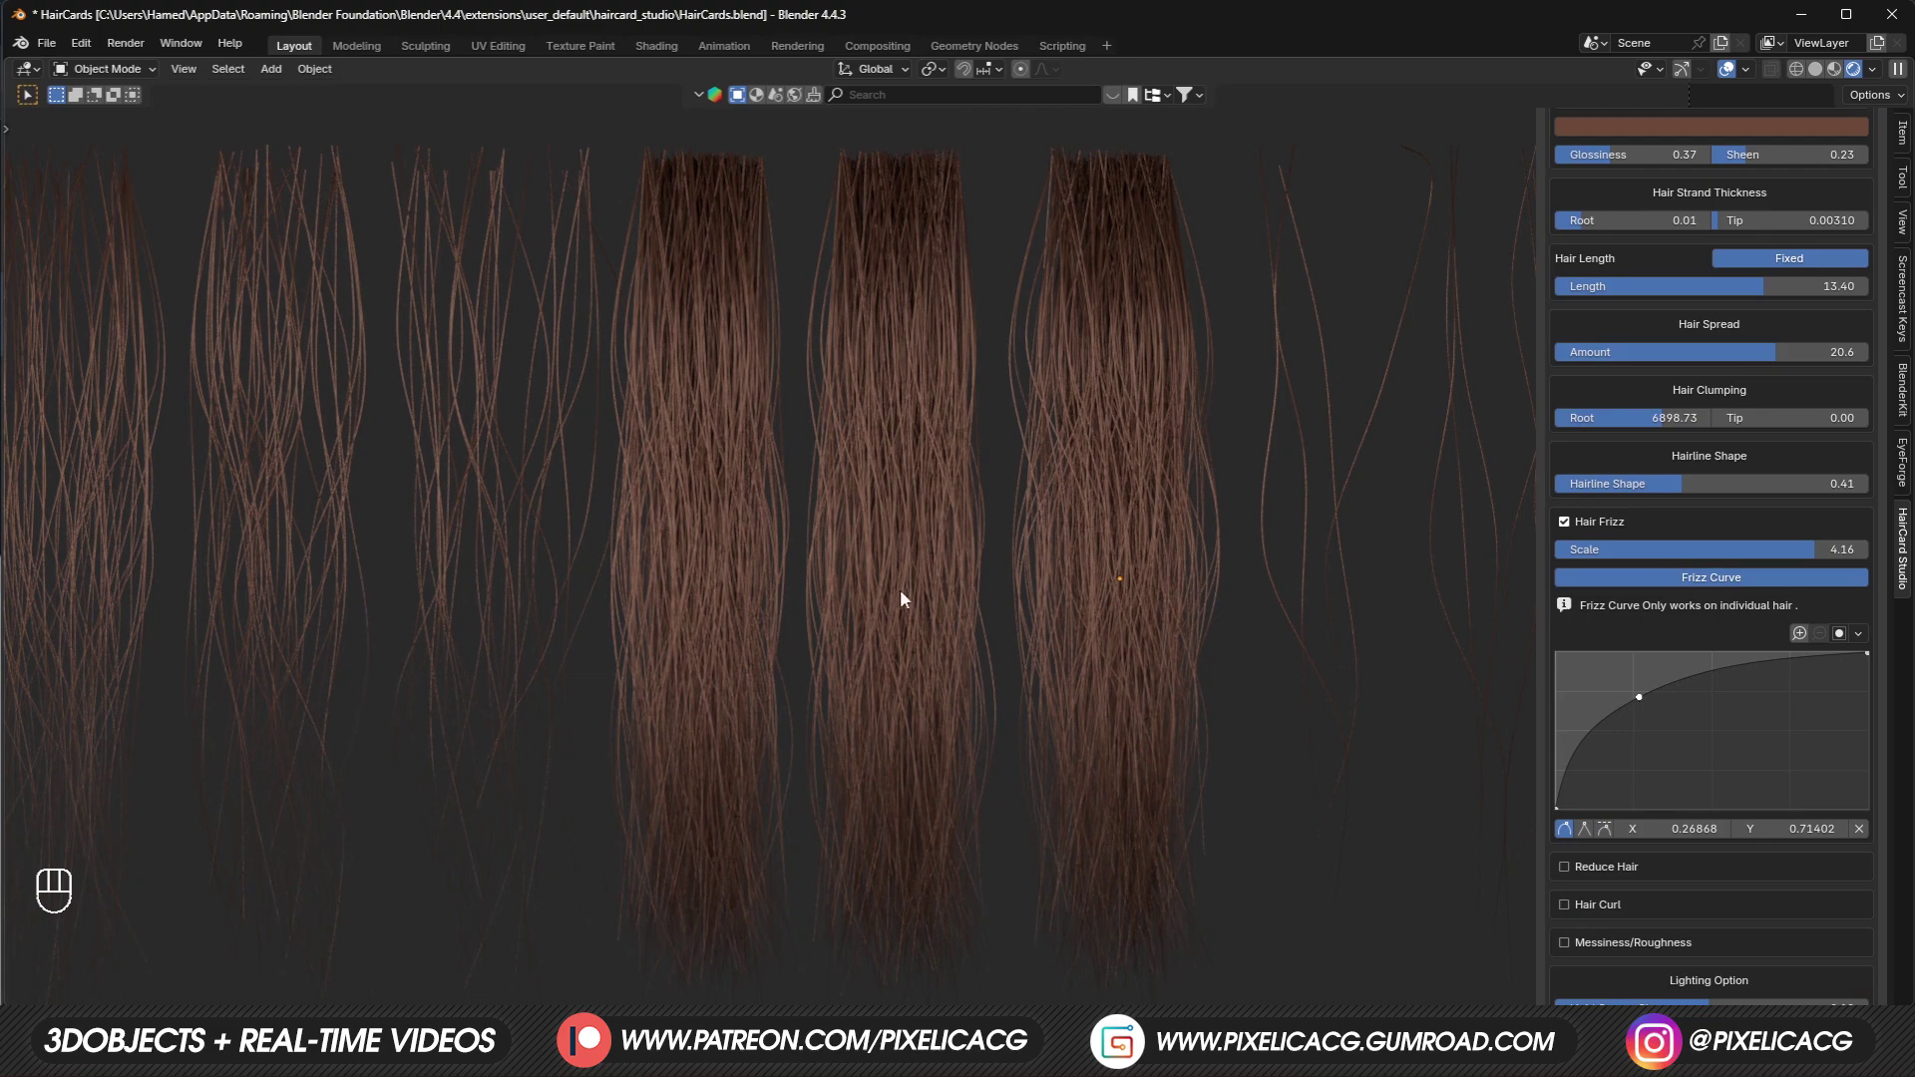
{"action": "left_click", "coordinate": [907, 698]}
{"action": "left_click_drag", "start_coordinate": [1740, 740], "coordinate": [1759, 809]}
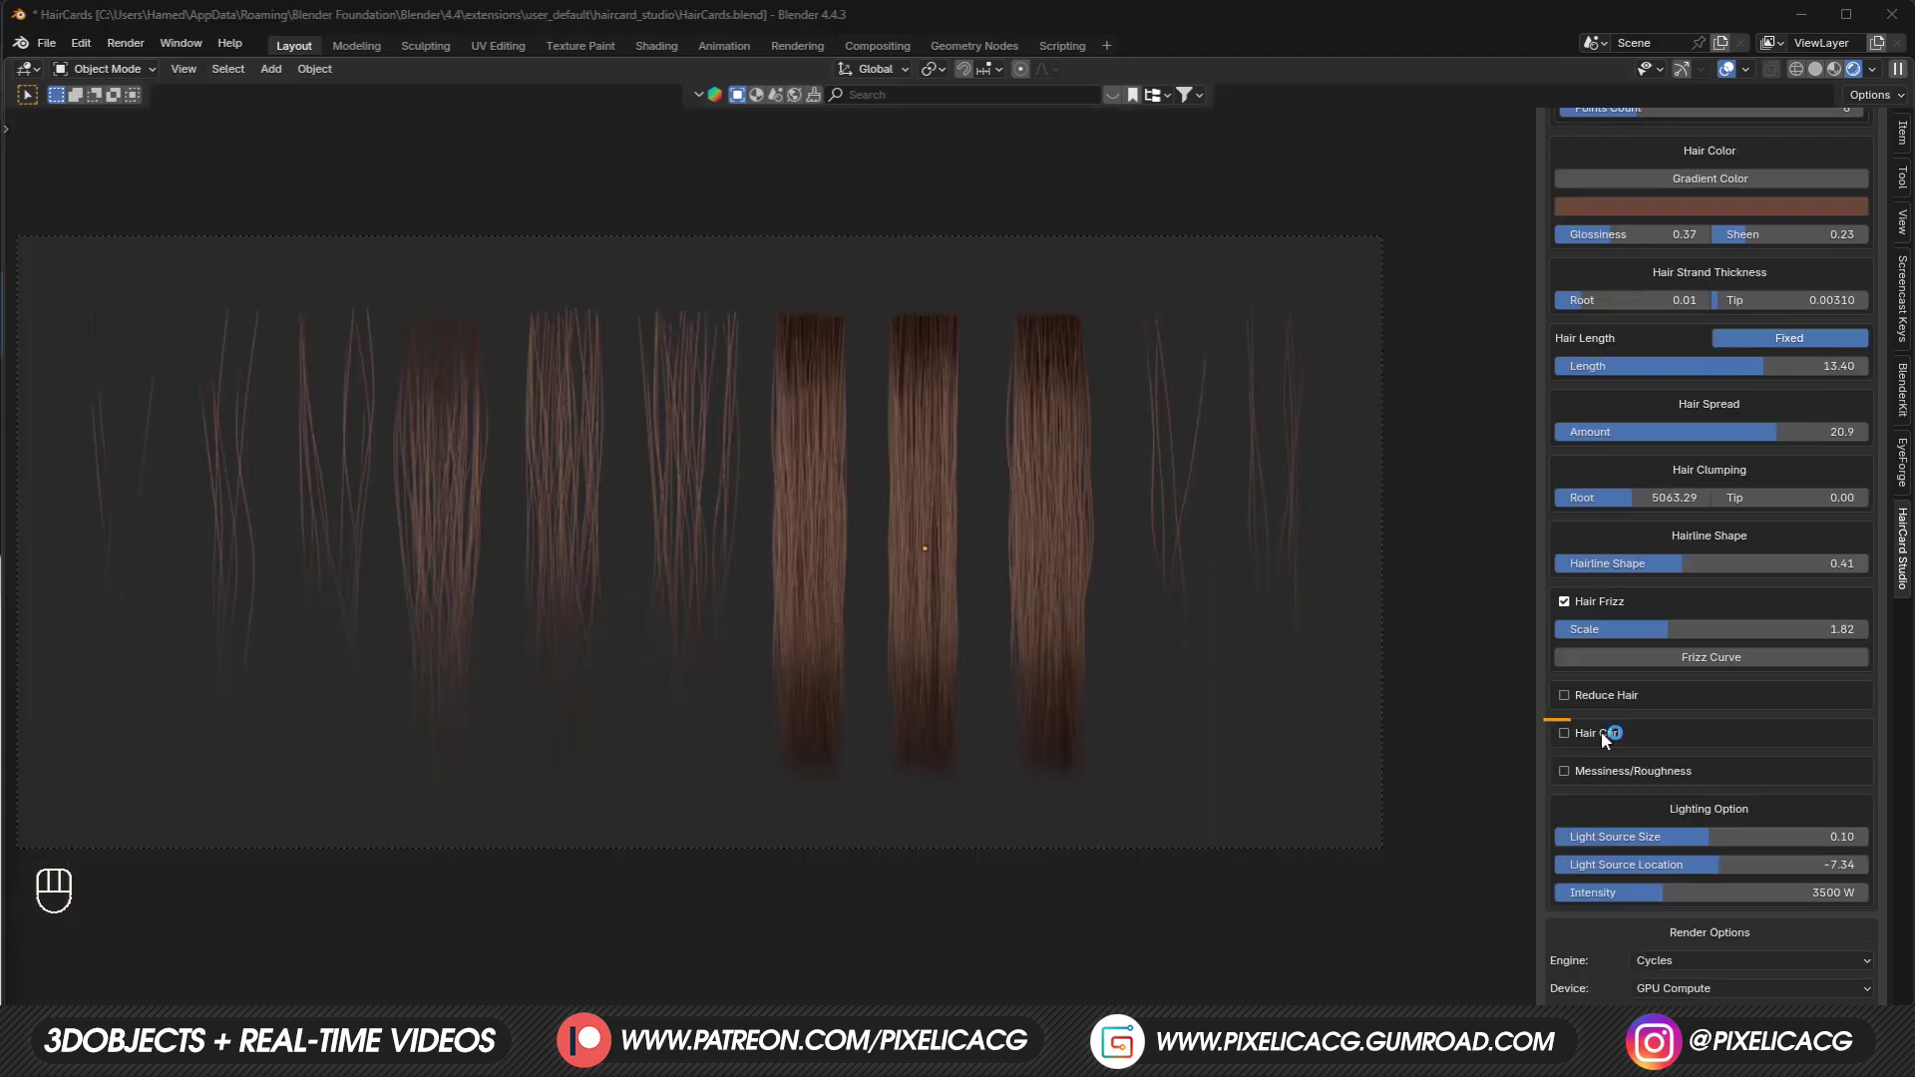
Enable the Reduce Hair option and raise its amount to thin out the strands.
{"action": "left_click", "coordinate": [1564, 695]}
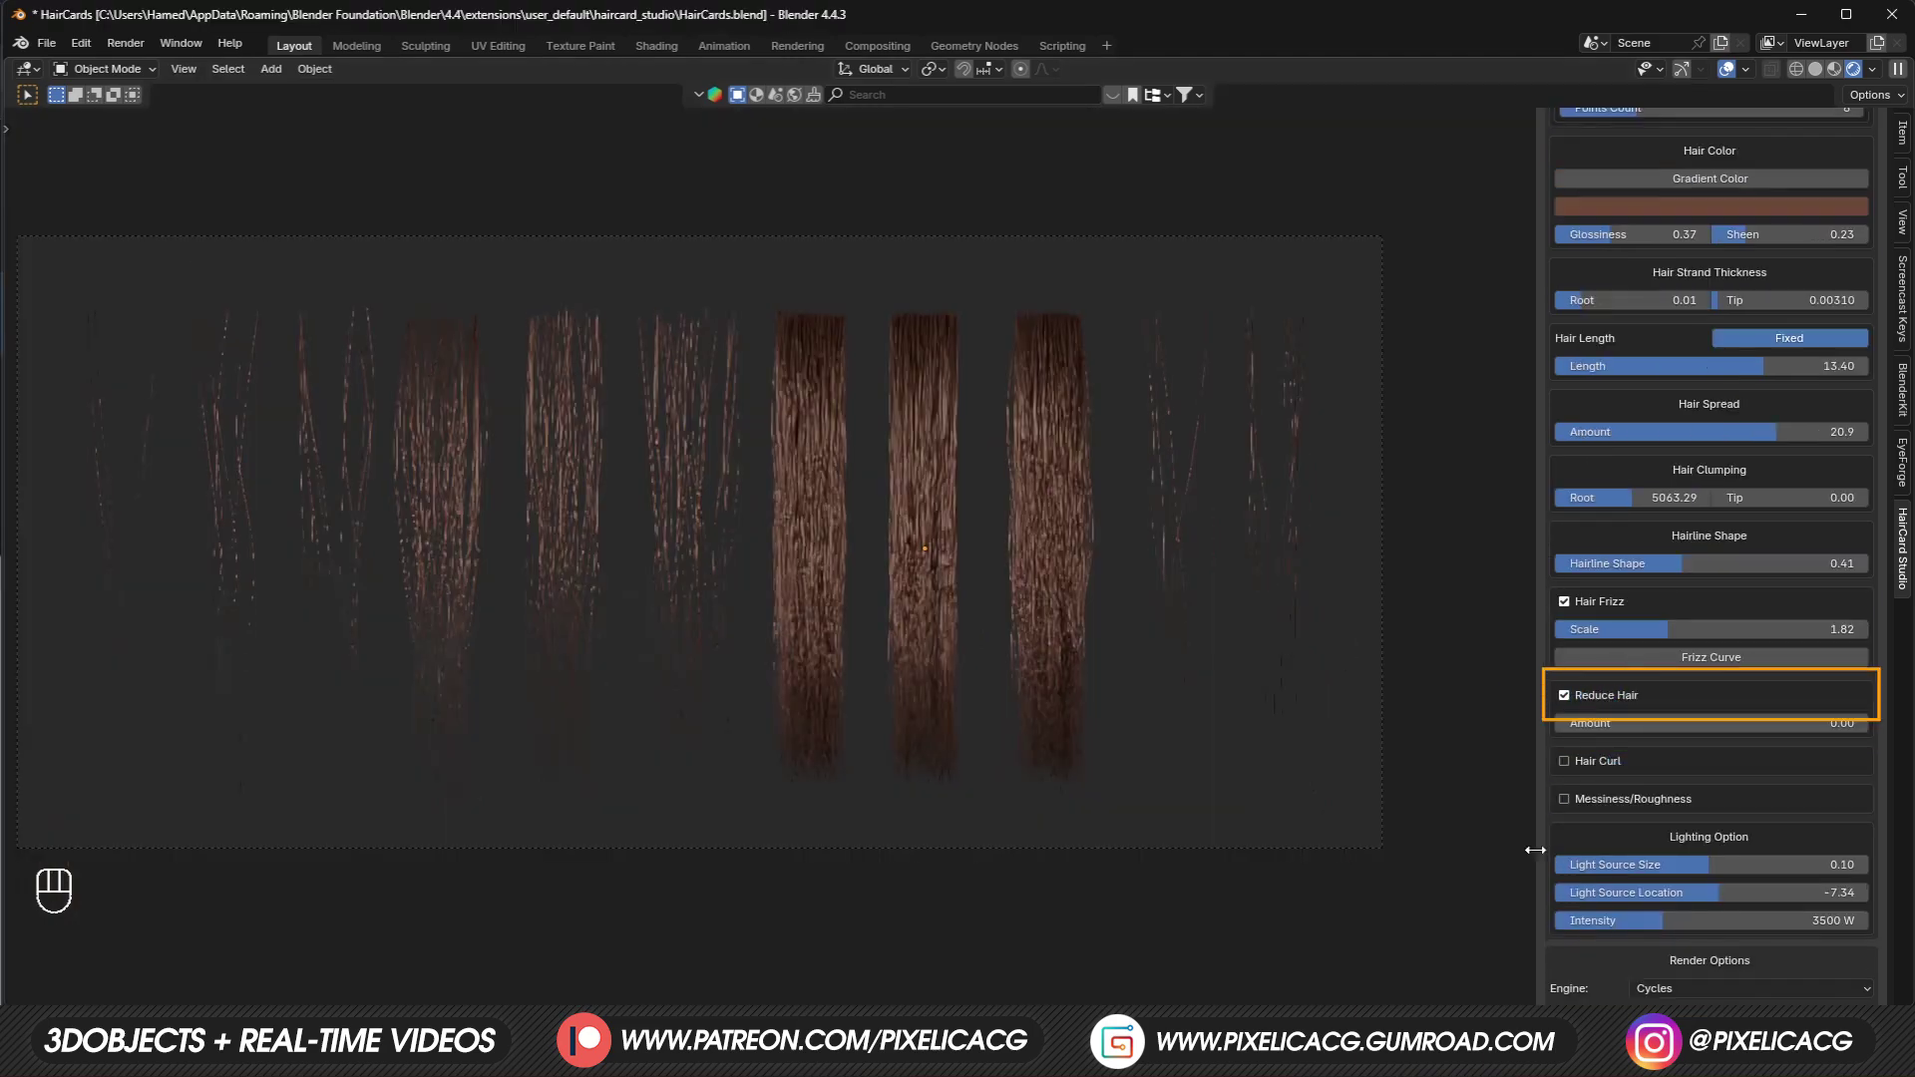
{"action": "key", "text": "F10"}
{"action": "key", "text": "F10"}
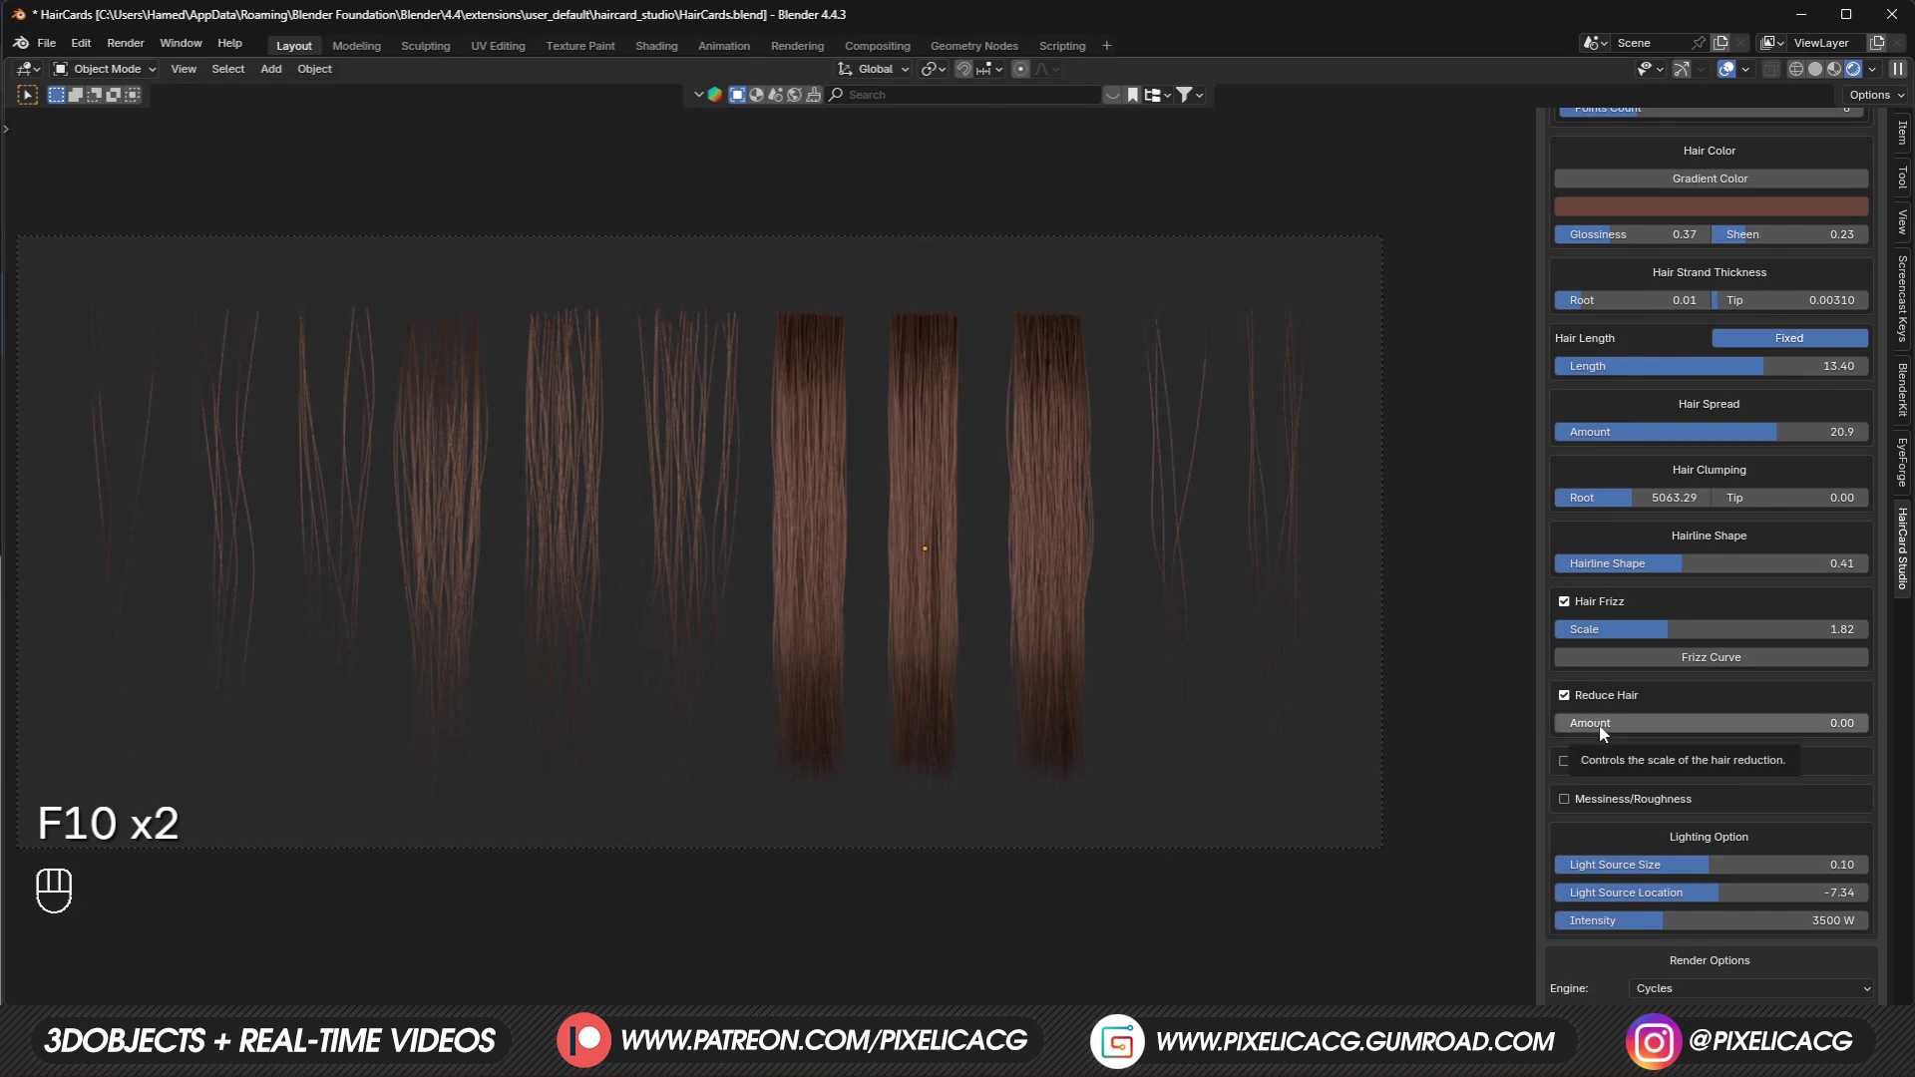
{"action": "left_click_drag", "start_coordinate": [1596, 722], "coordinate": [1768, 723]}
Switch back to modifying multiple cards and enable the Hair Curl option.
{"action": "left_click", "coordinate": [1766, 188]}
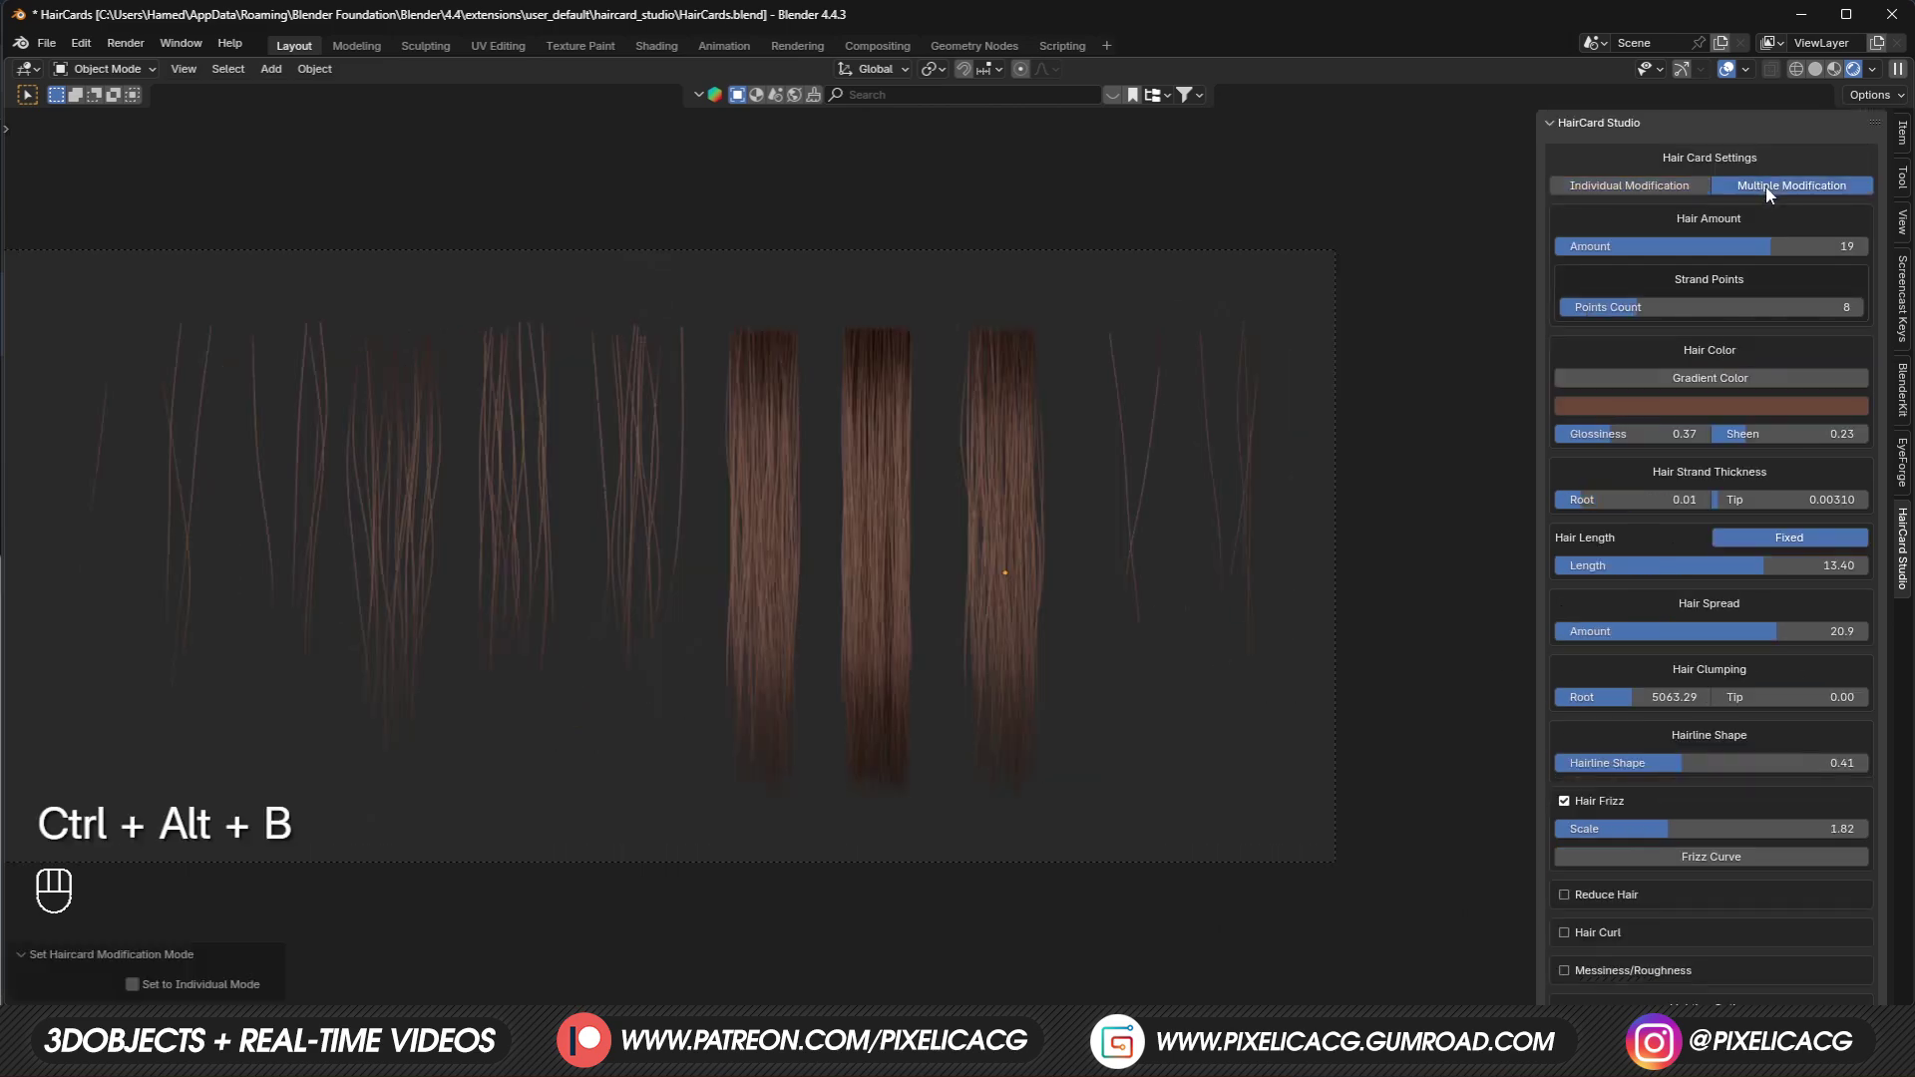
{"action": "scroll", "coordinate": [1654, 674], "scroll_direction": "down", "scroll_amount": 5}
{"action": "scroll", "coordinate": [1092, 760], "scroll_direction": "up", "scroll_amount": 1}
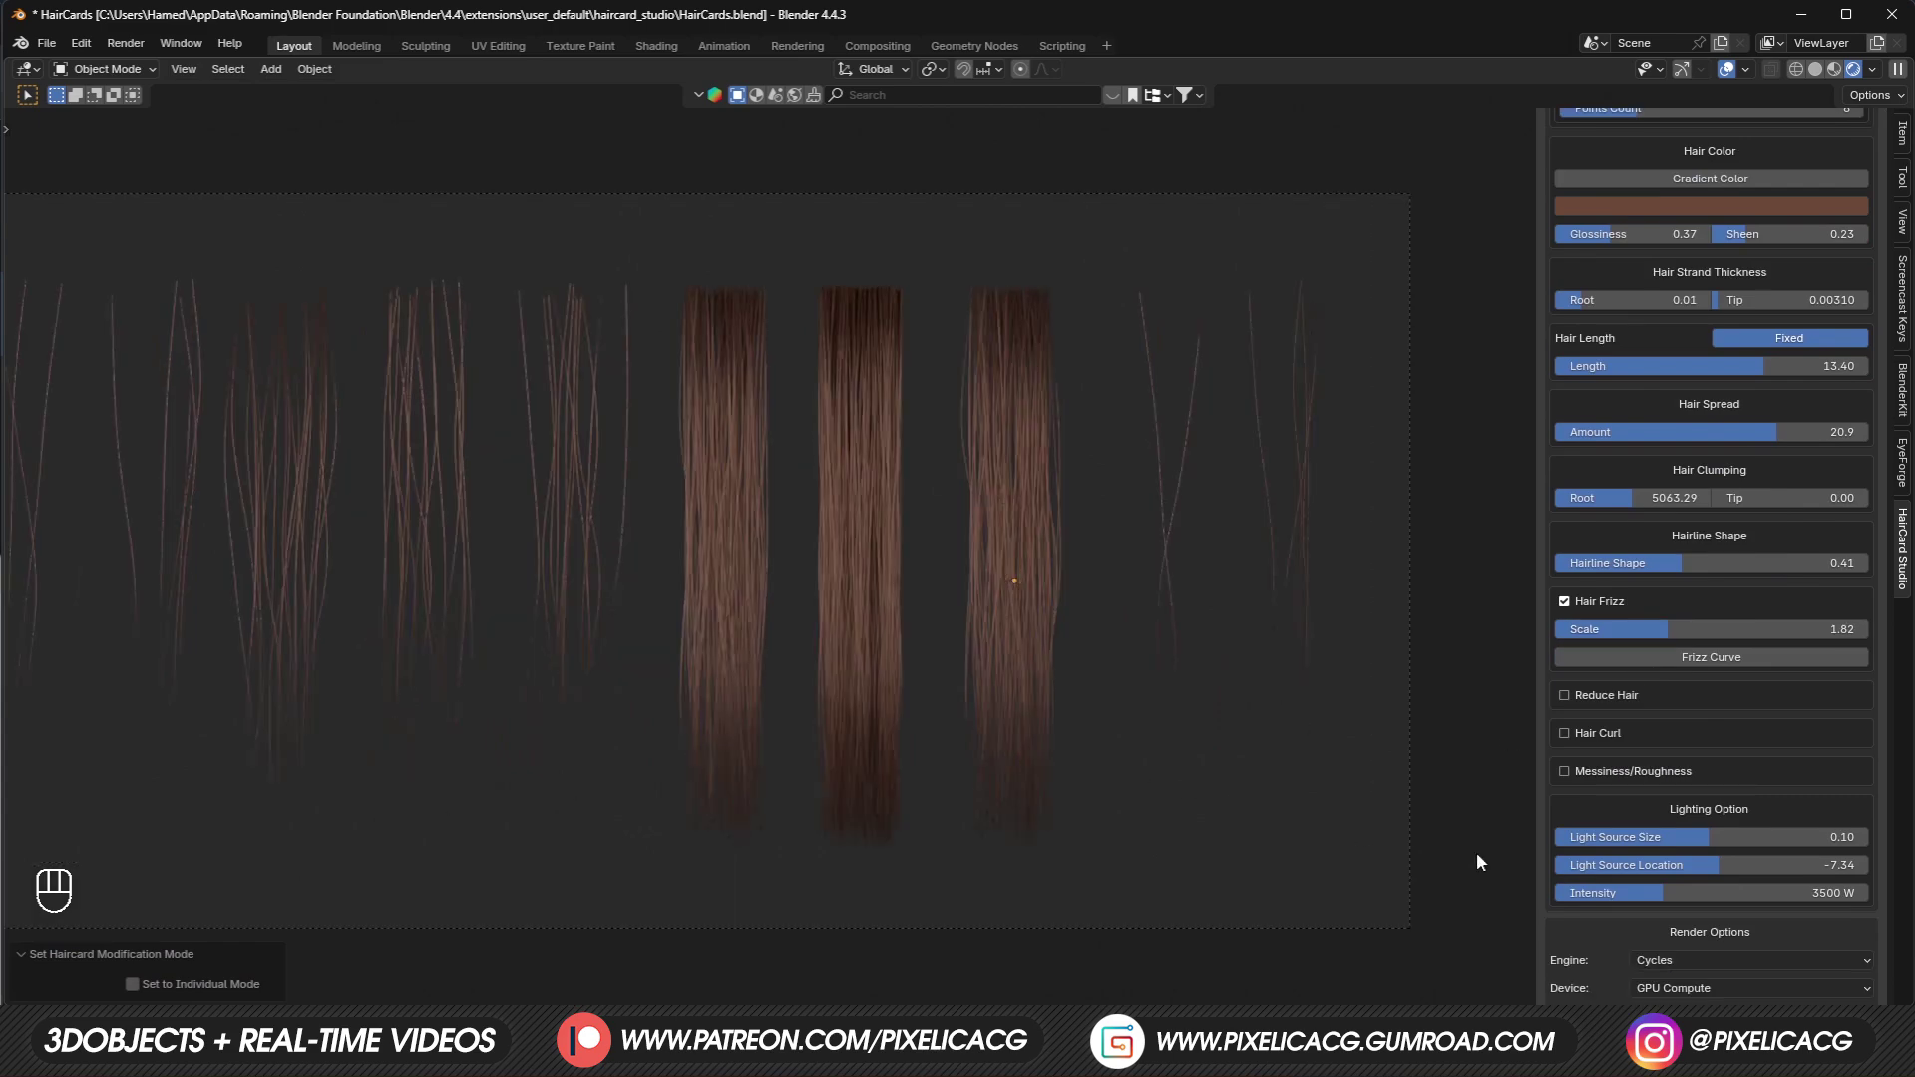
{"action": "scroll", "coordinate": [1654, 858], "scroll_direction": "down", "scroll_amount": 3}
{"action": "scroll", "coordinate": [1654, 855], "scroll_direction": "up", "scroll_amount": 3}
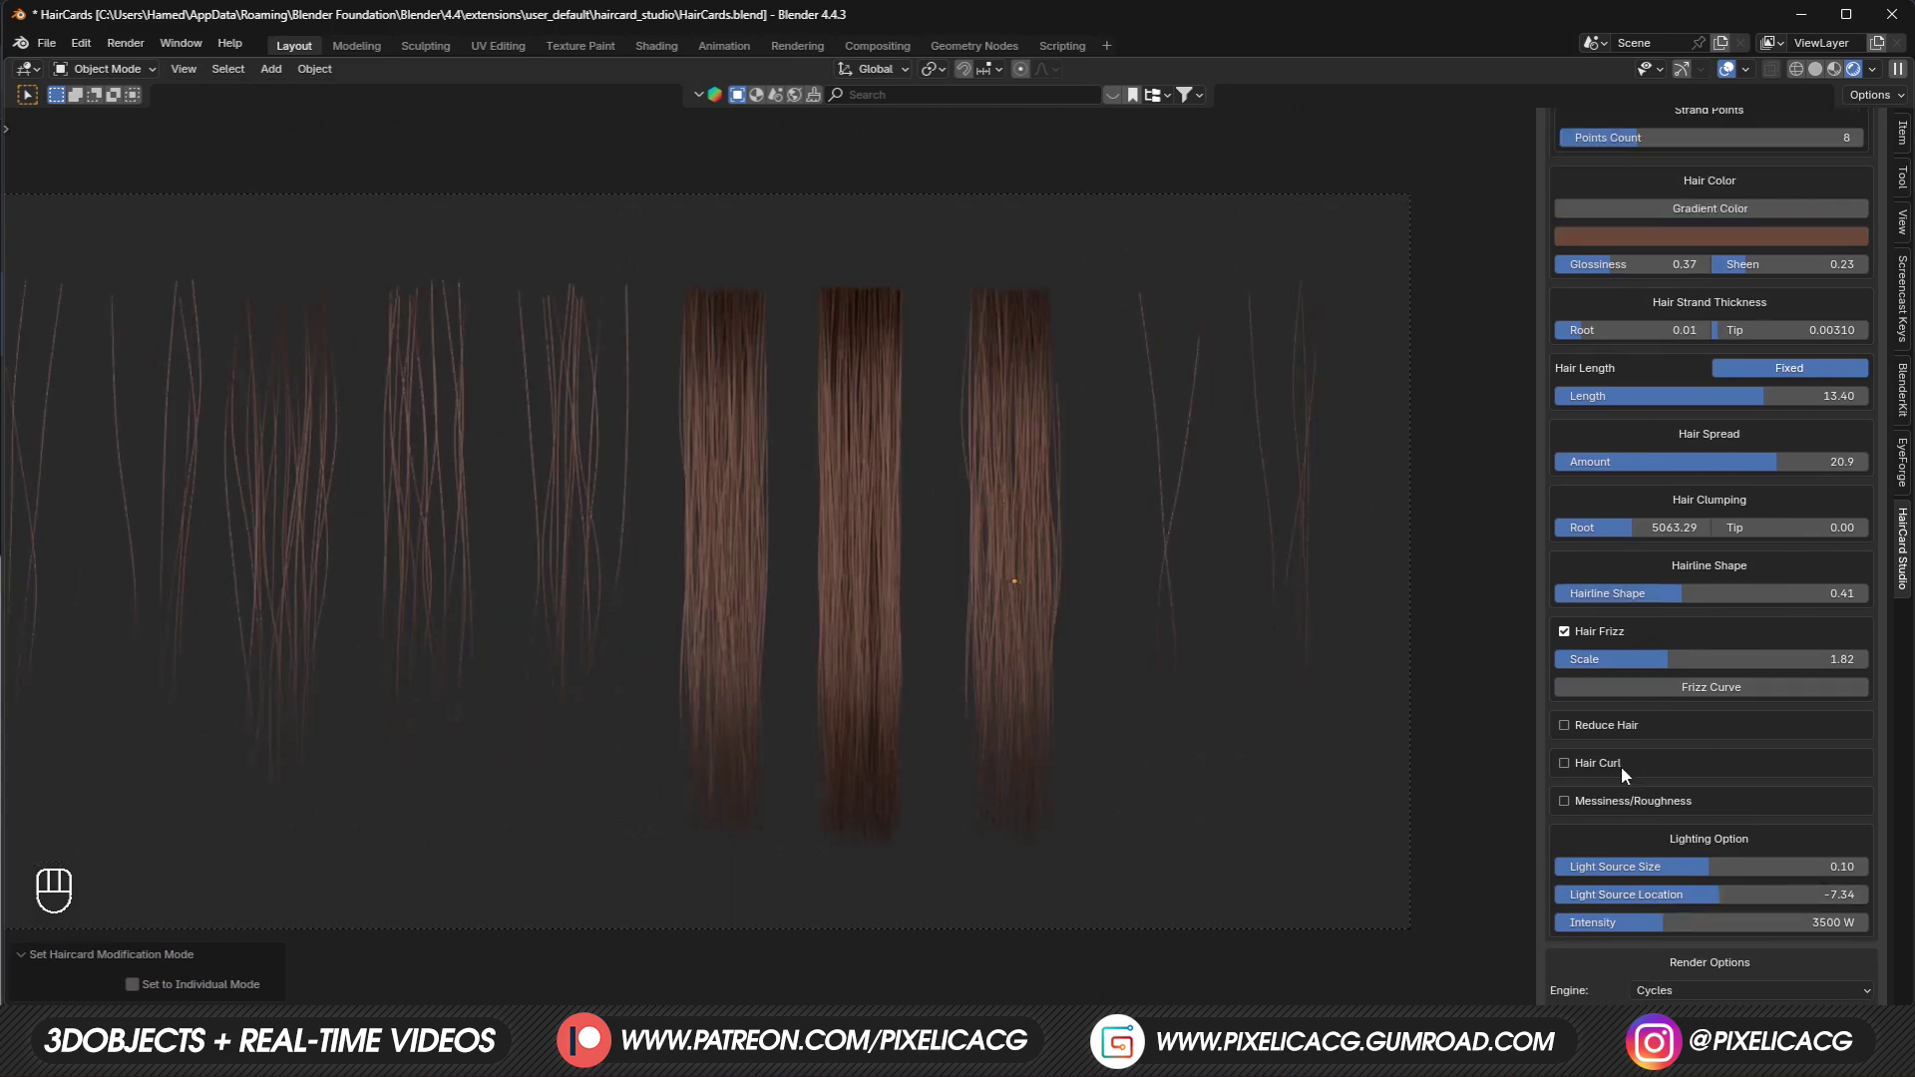
{"action": "left_click", "coordinate": [1564, 763]}
{"action": "scroll", "coordinate": [1438, 834], "scroll_direction": "up", "scroll_amount": 1}
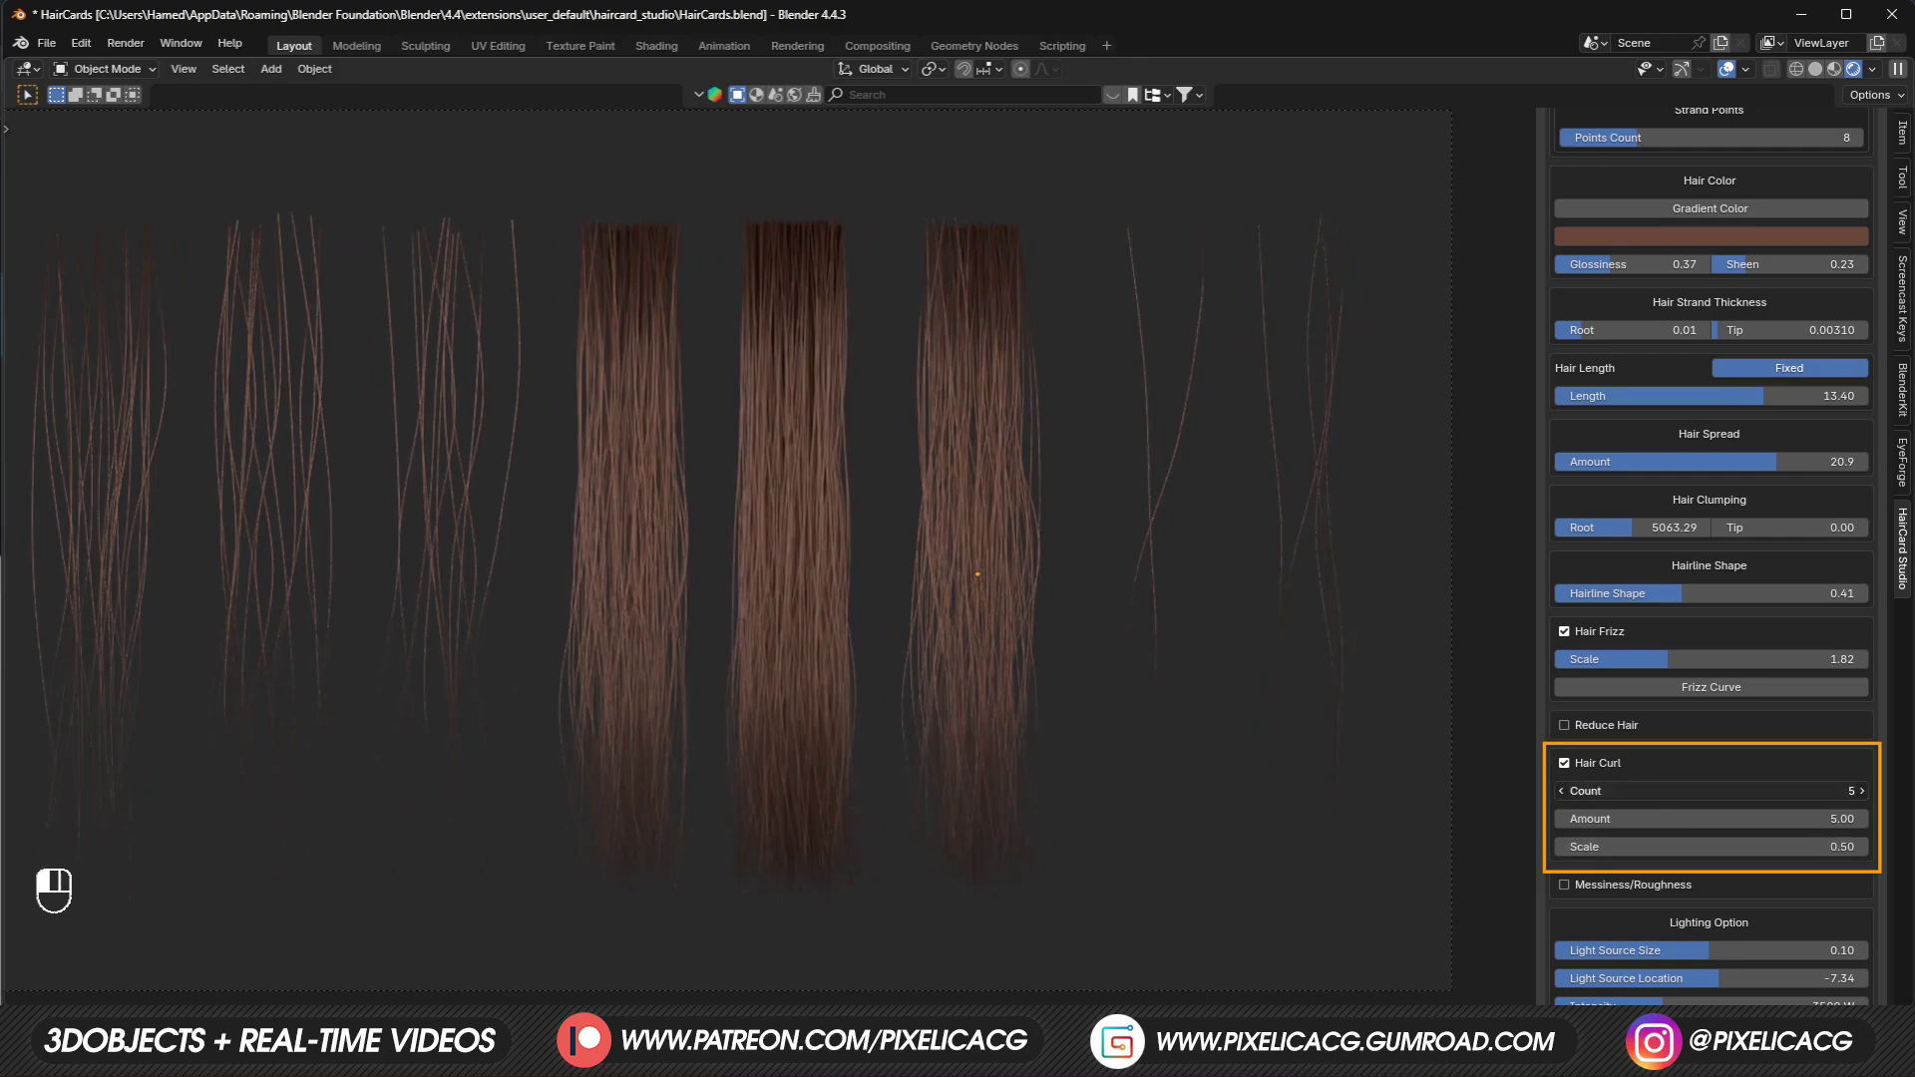
Try the Hair Curl settings at a count of 10 and an amount of 5.69, lowering the scale from 1.58 to 0.47.
{"action": "left_click_drag", "start_coordinate": [1655, 791], "coordinate": [1723, 846]}
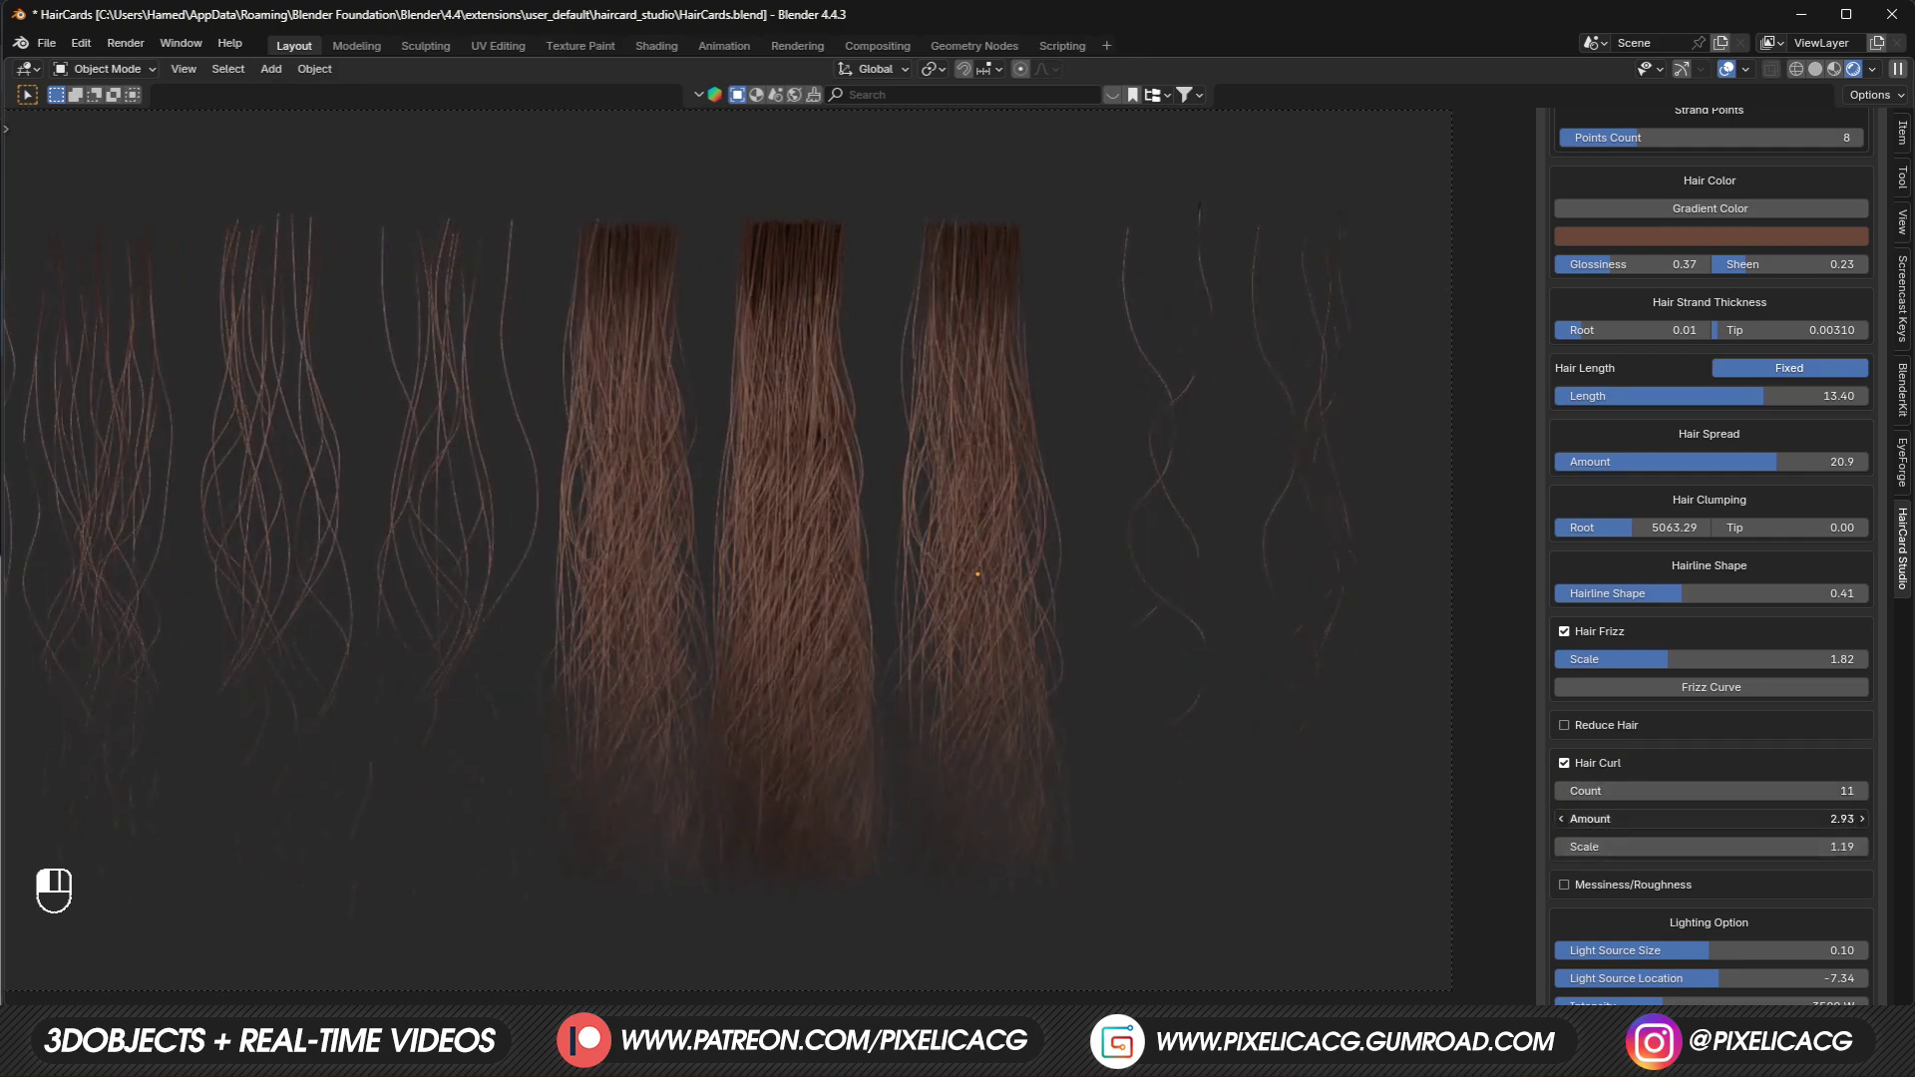
{"action": "left_click_drag", "start_coordinate": [1666, 814], "coordinate": [1596, 818]}
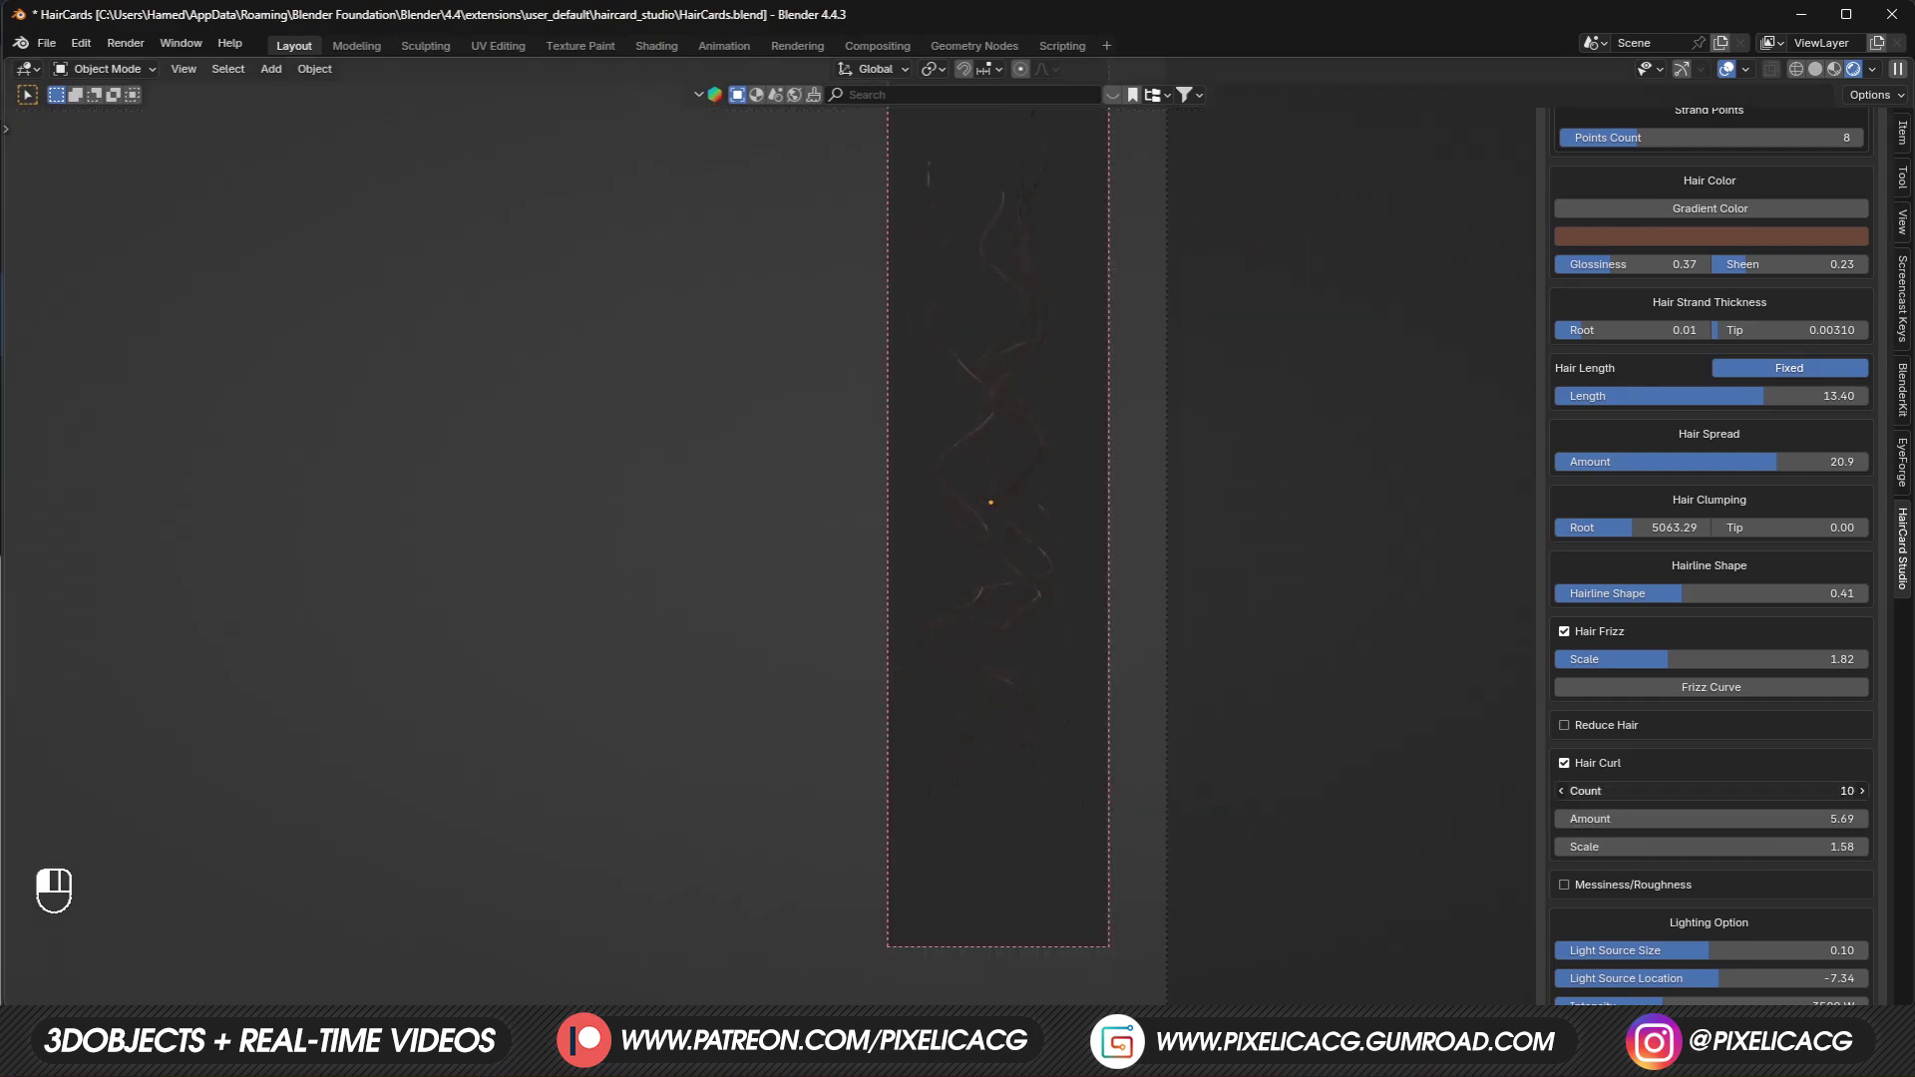
{"action": "scroll", "coordinate": [1025, 639], "scroll_direction": "up", "scroll_amount": 2}
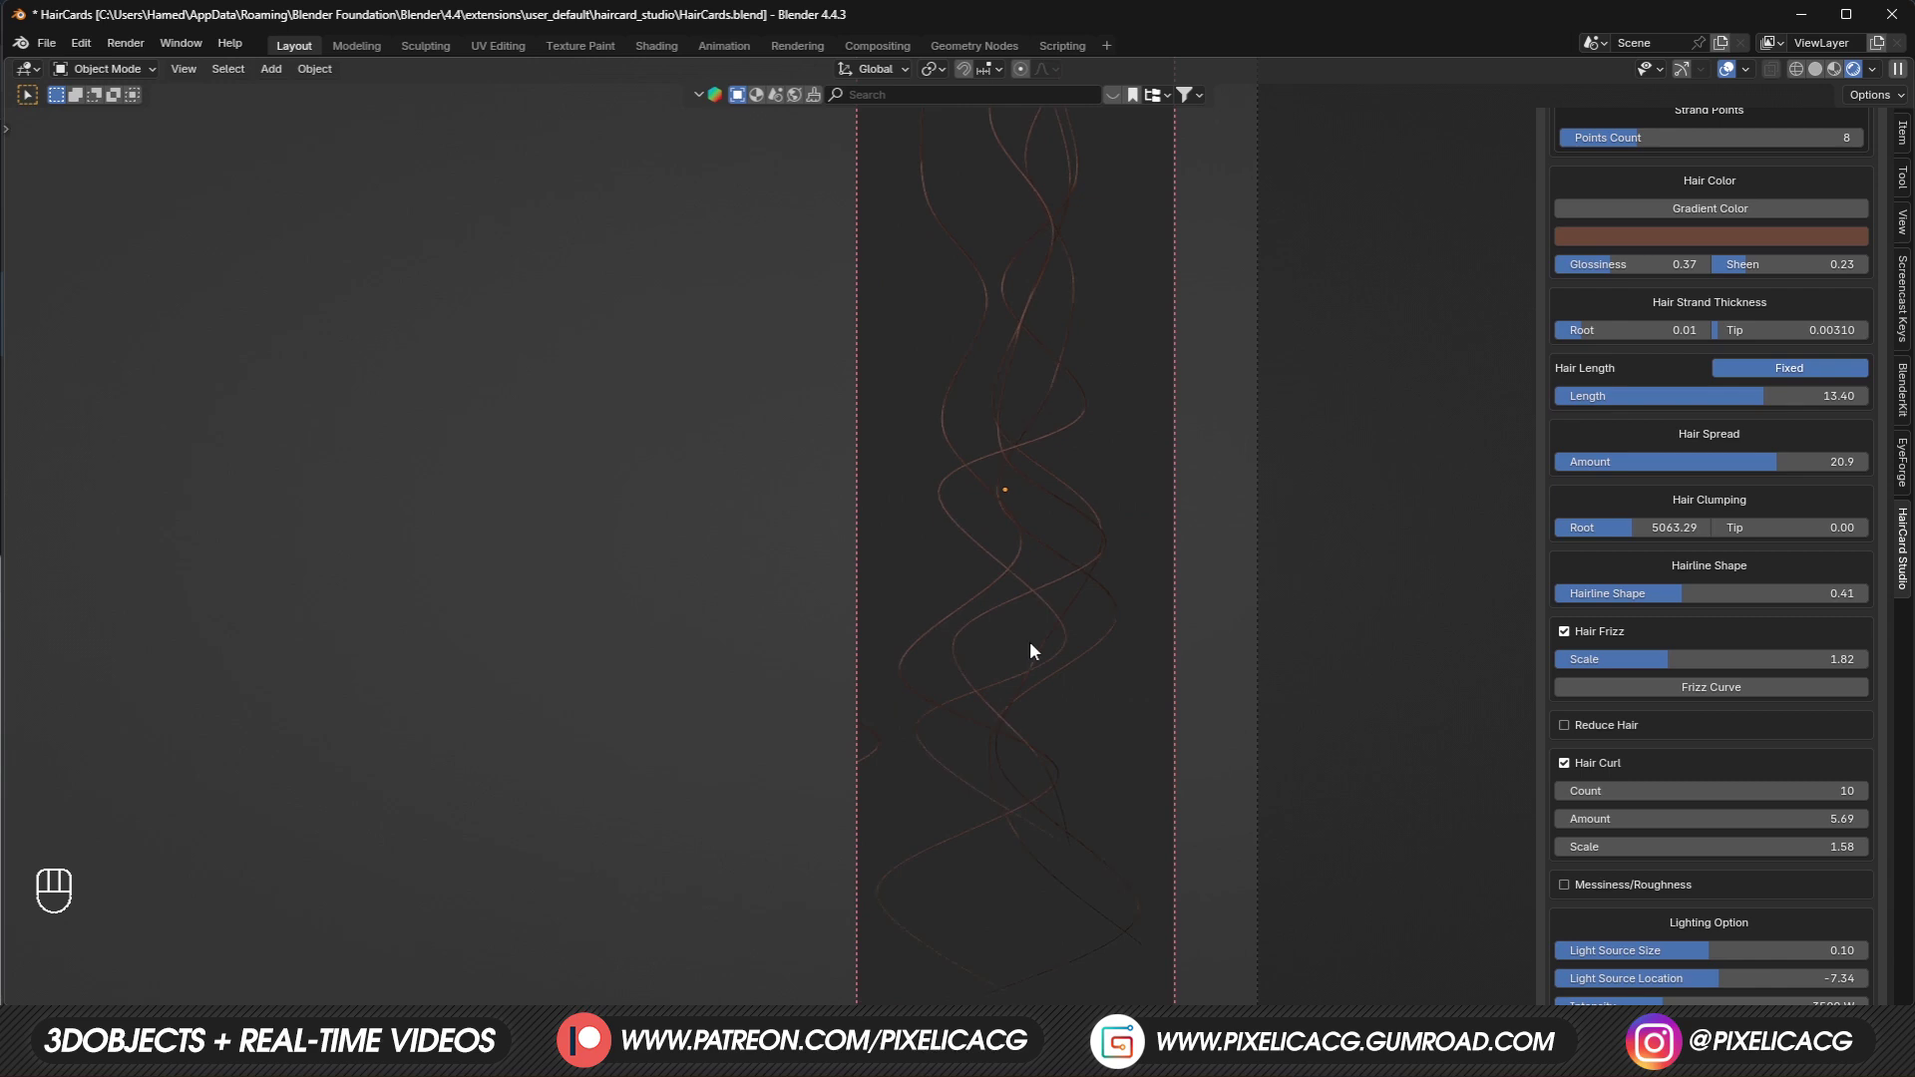
{"action": "middle_click_drag", "start_coordinate": [1029, 640], "coordinate": [969, 685], "text": "shift"}
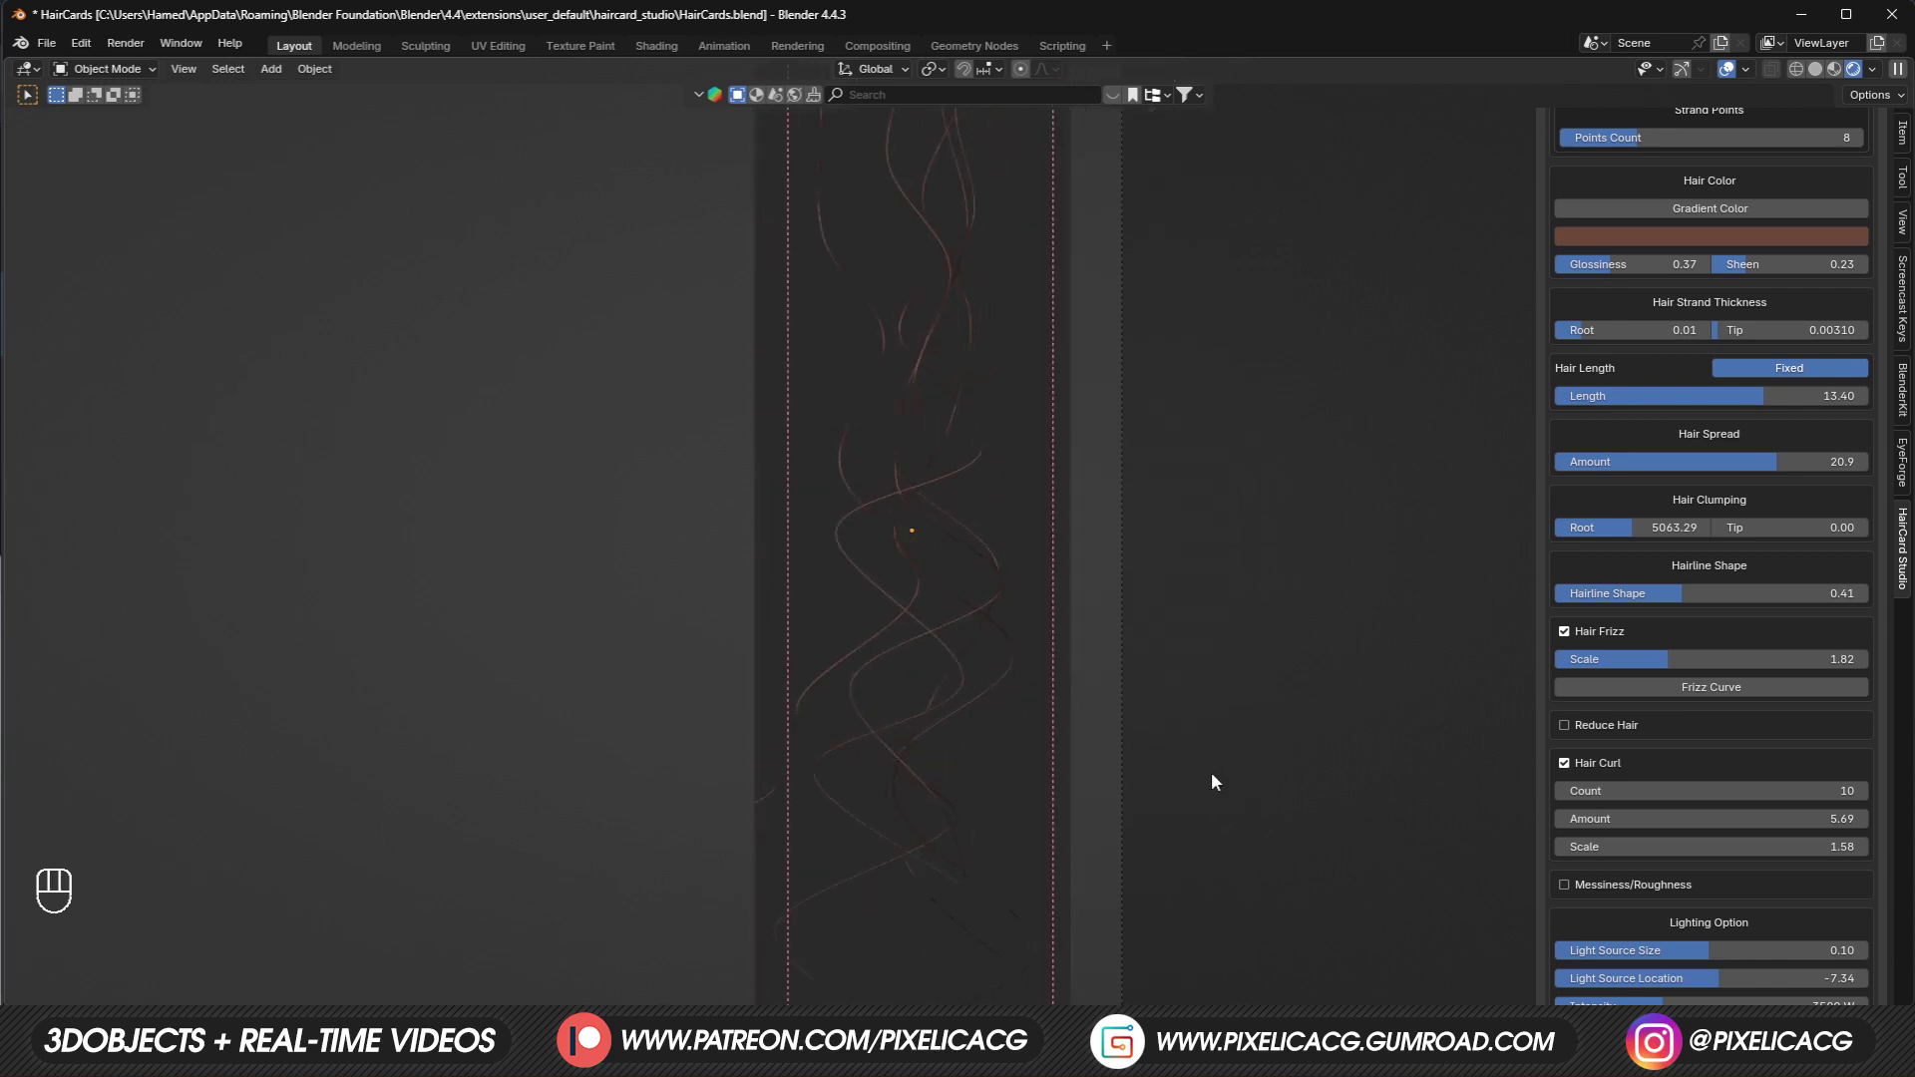
{"action": "mouse_move", "coordinate": [1696, 847]}
{"action": "left_mouse_down"}
{"action": "mouse_move", "coordinate": [1636, 847]}
{"action": "mouse_move", "coordinate": [1676, 847]}
{"action": "left_mouse_up"}
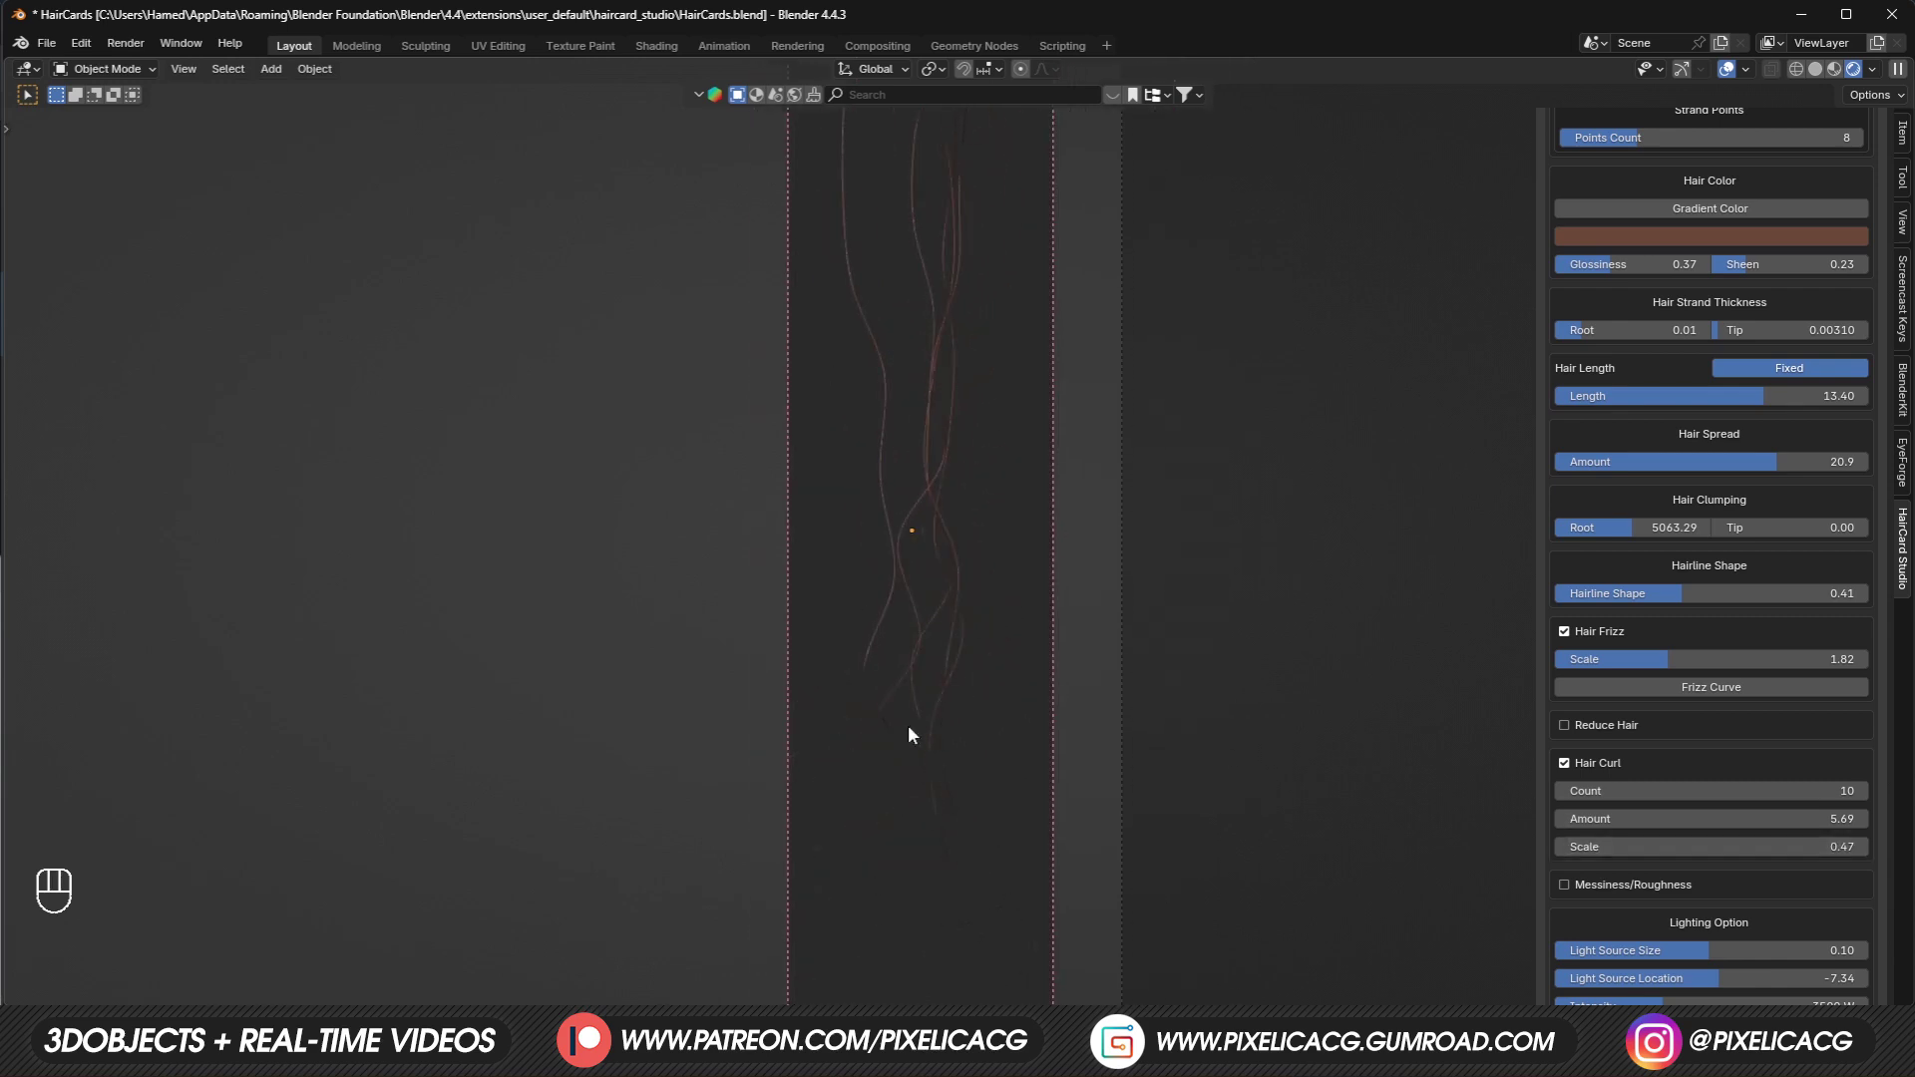
Clear the render region so the whole row of hair cards renders again.
{"action": "scroll", "coordinate": [842, 641], "scroll_direction": "down", "scroll_amount": 3}
{"action": "middle_click_drag", "start_coordinate": [774, 584], "coordinate": [885, 606], "text": "shift"}
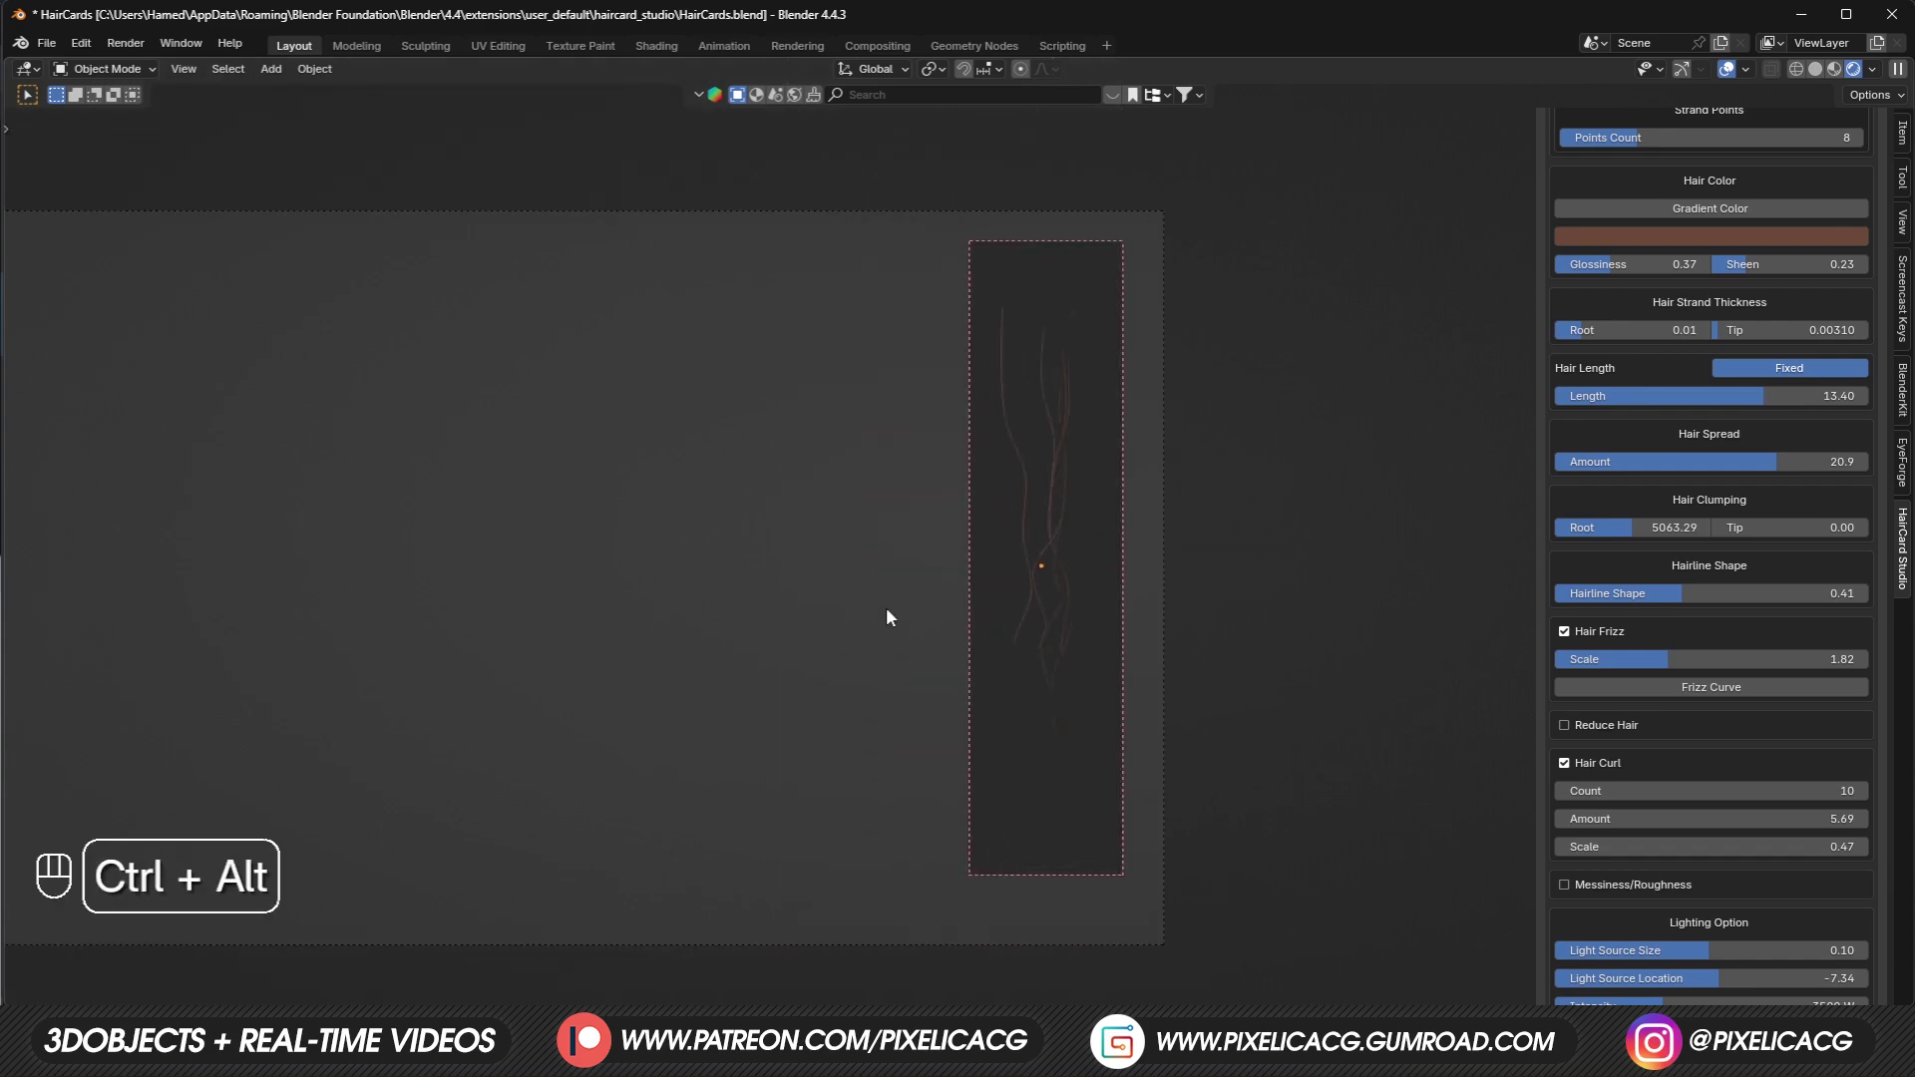
{"action": "key", "text": "ctrl+alt+b"}
{"action": "middle_click_drag", "start_coordinate": [702, 605], "coordinate": [900, 578], "text": "shift"}
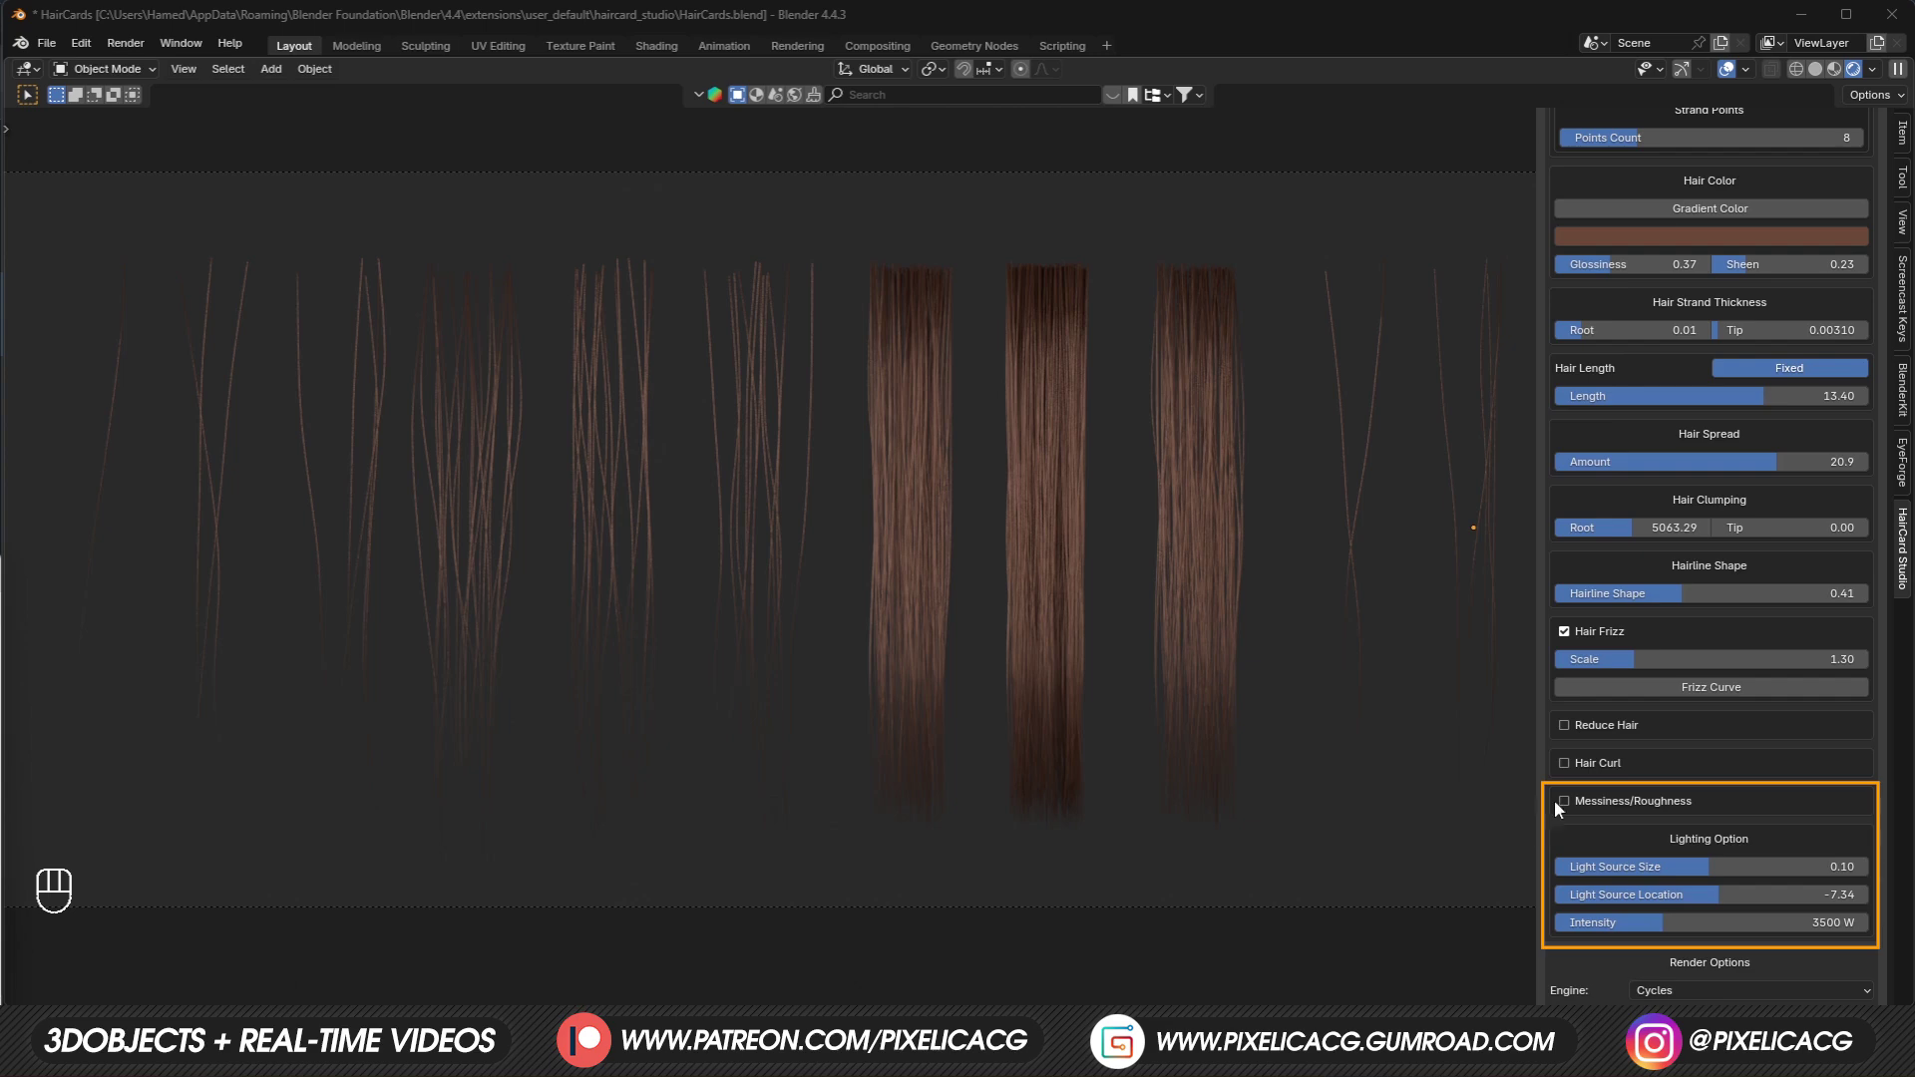
Enable Messiness/Roughness and try strength 4.40, scale 8.14, starting point 1.00 and a messiness amount of 0.25.
{"action": "left_click", "coordinate": [1556, 801]}
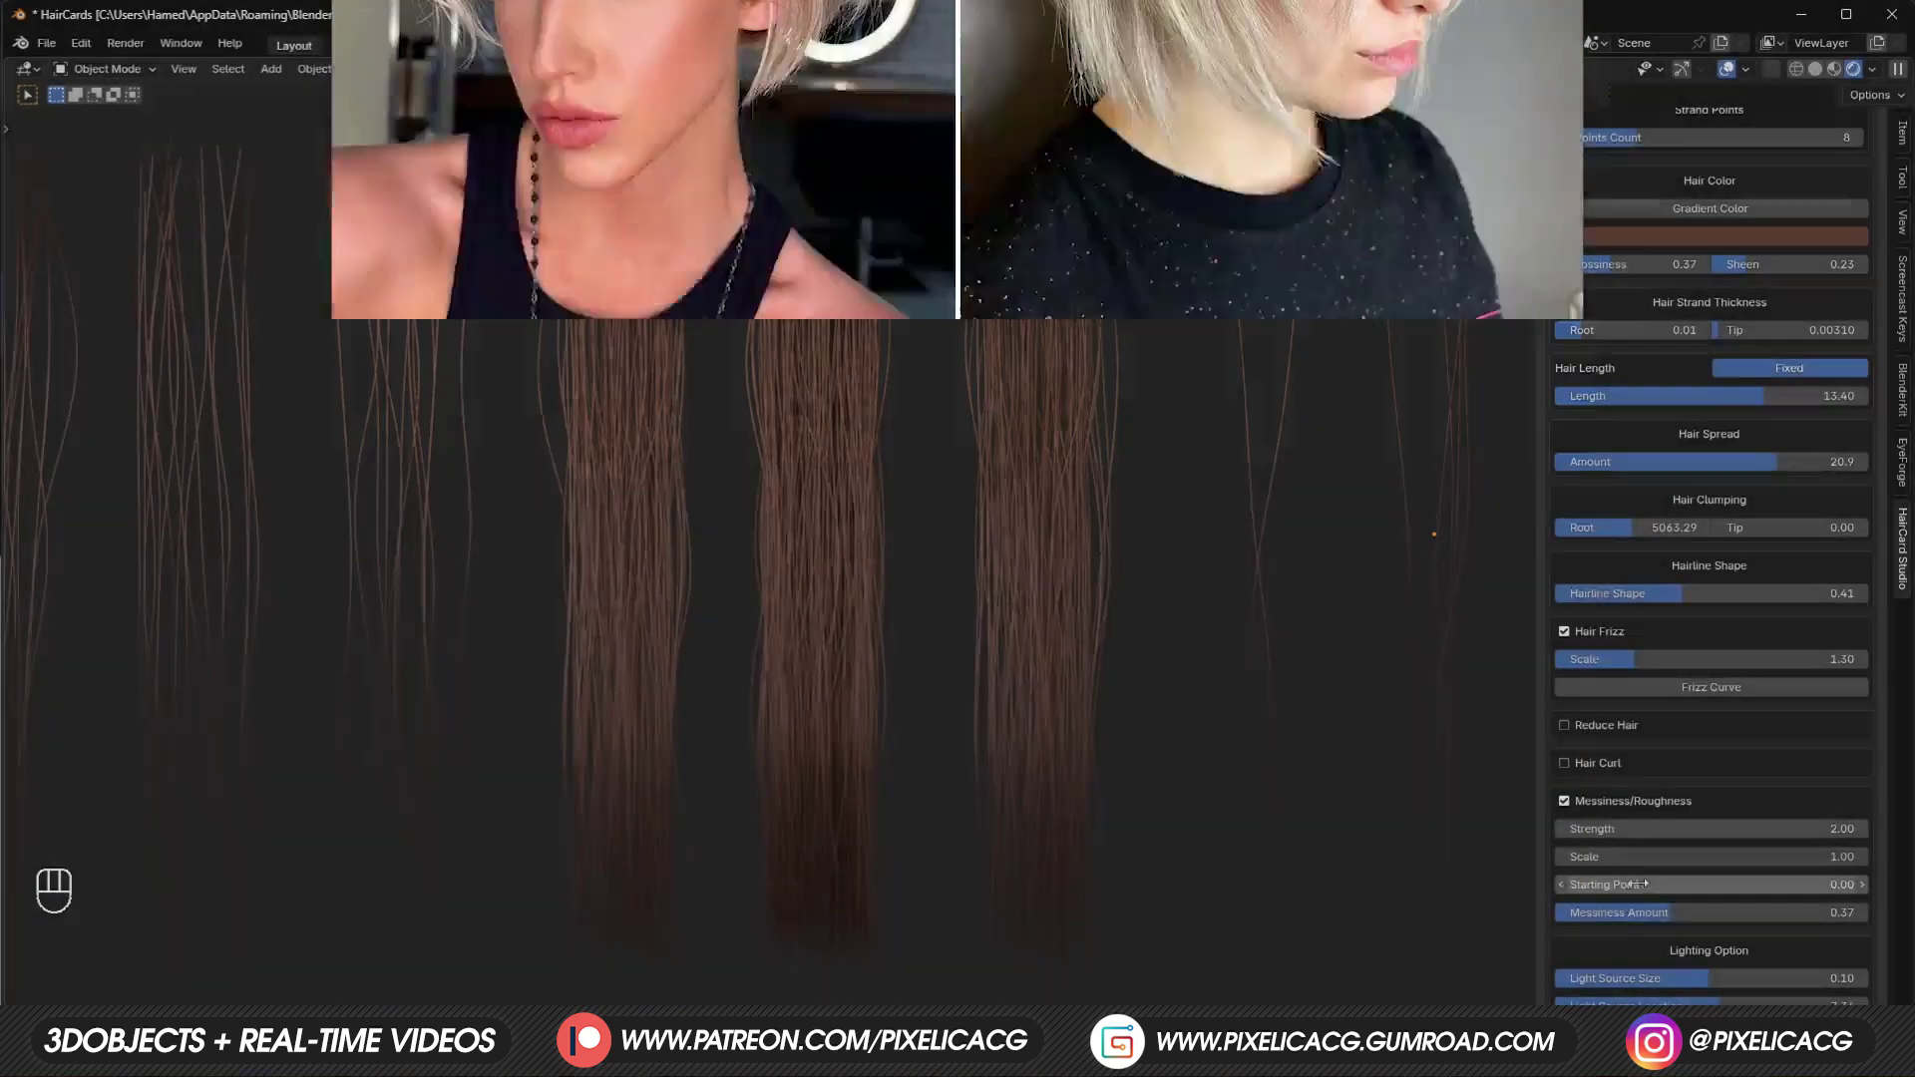
{"action": "left_click_drag", "start_coordinate": [1664, 912], "coordinate": [1597, 918]}
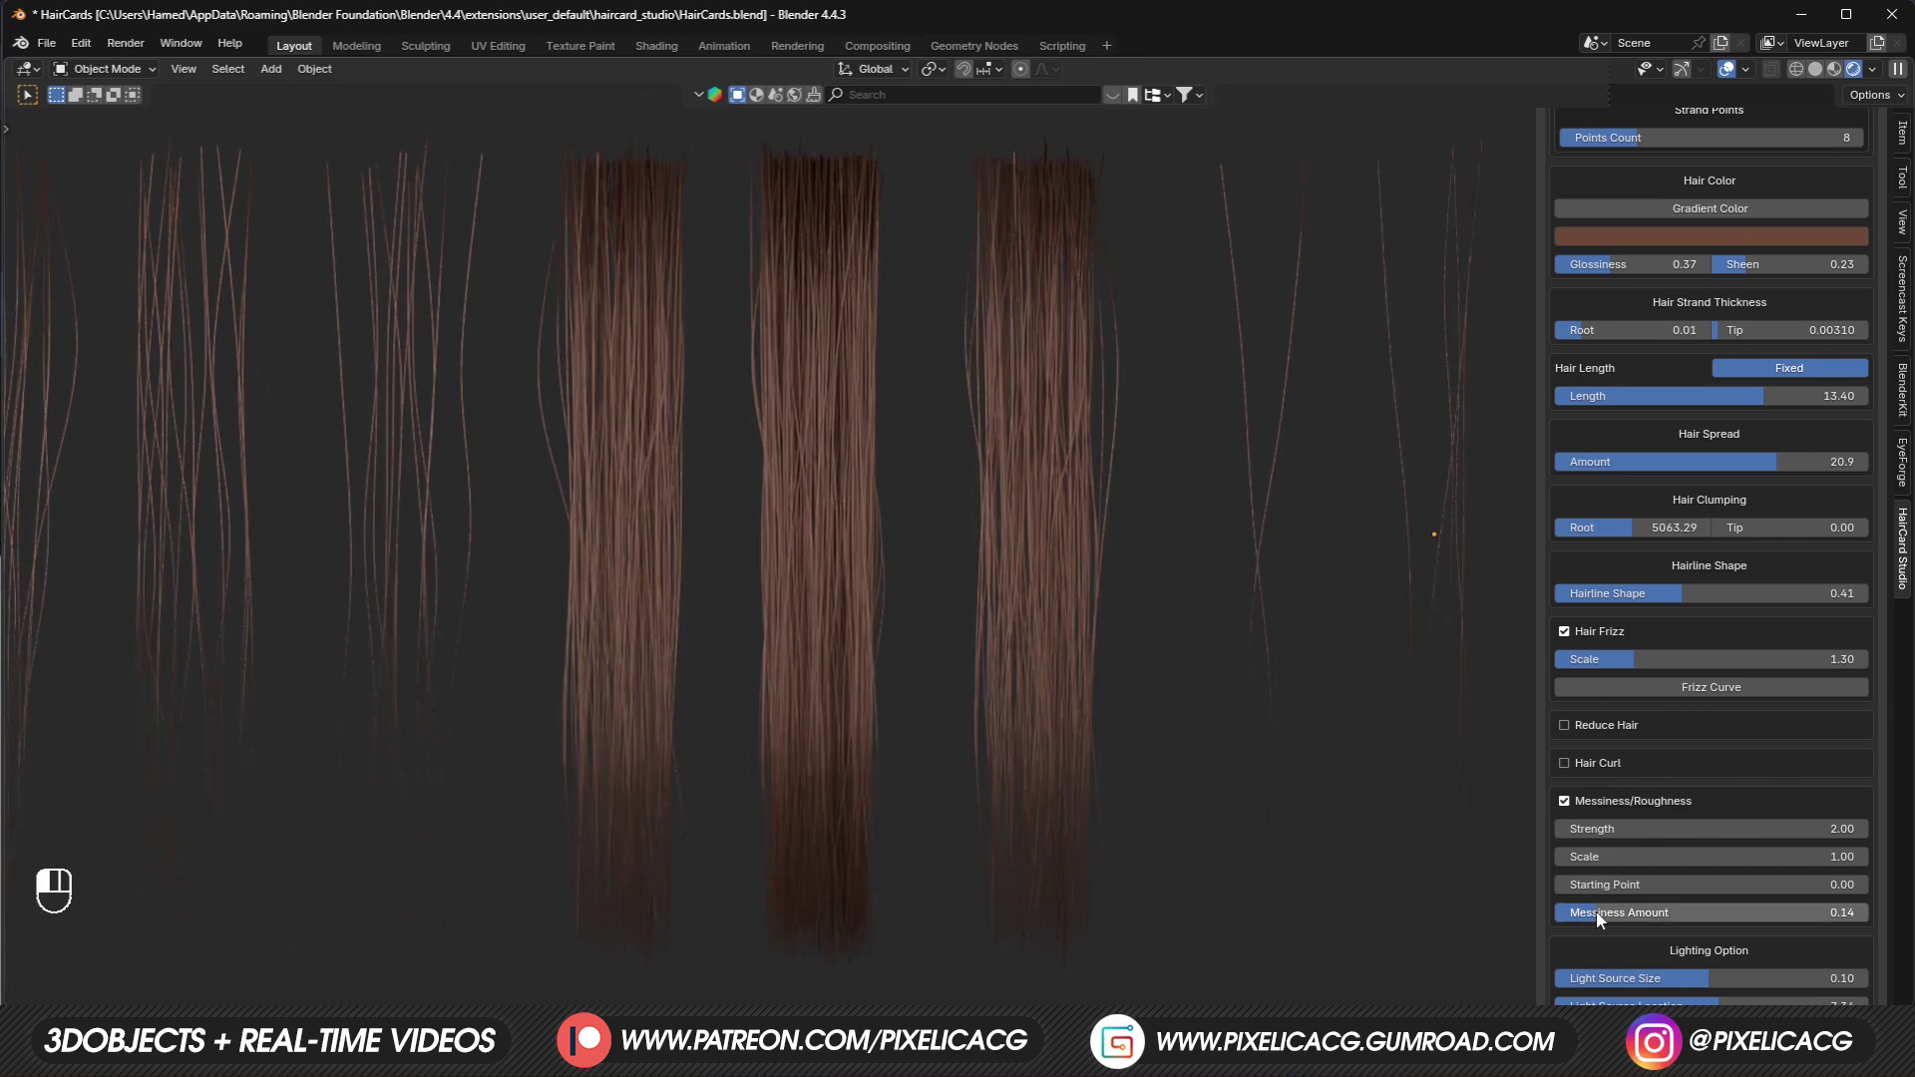
{"action": "left_click_drag", "start_coordinate": [1658, 827], "coordinate": [1696, 857]}
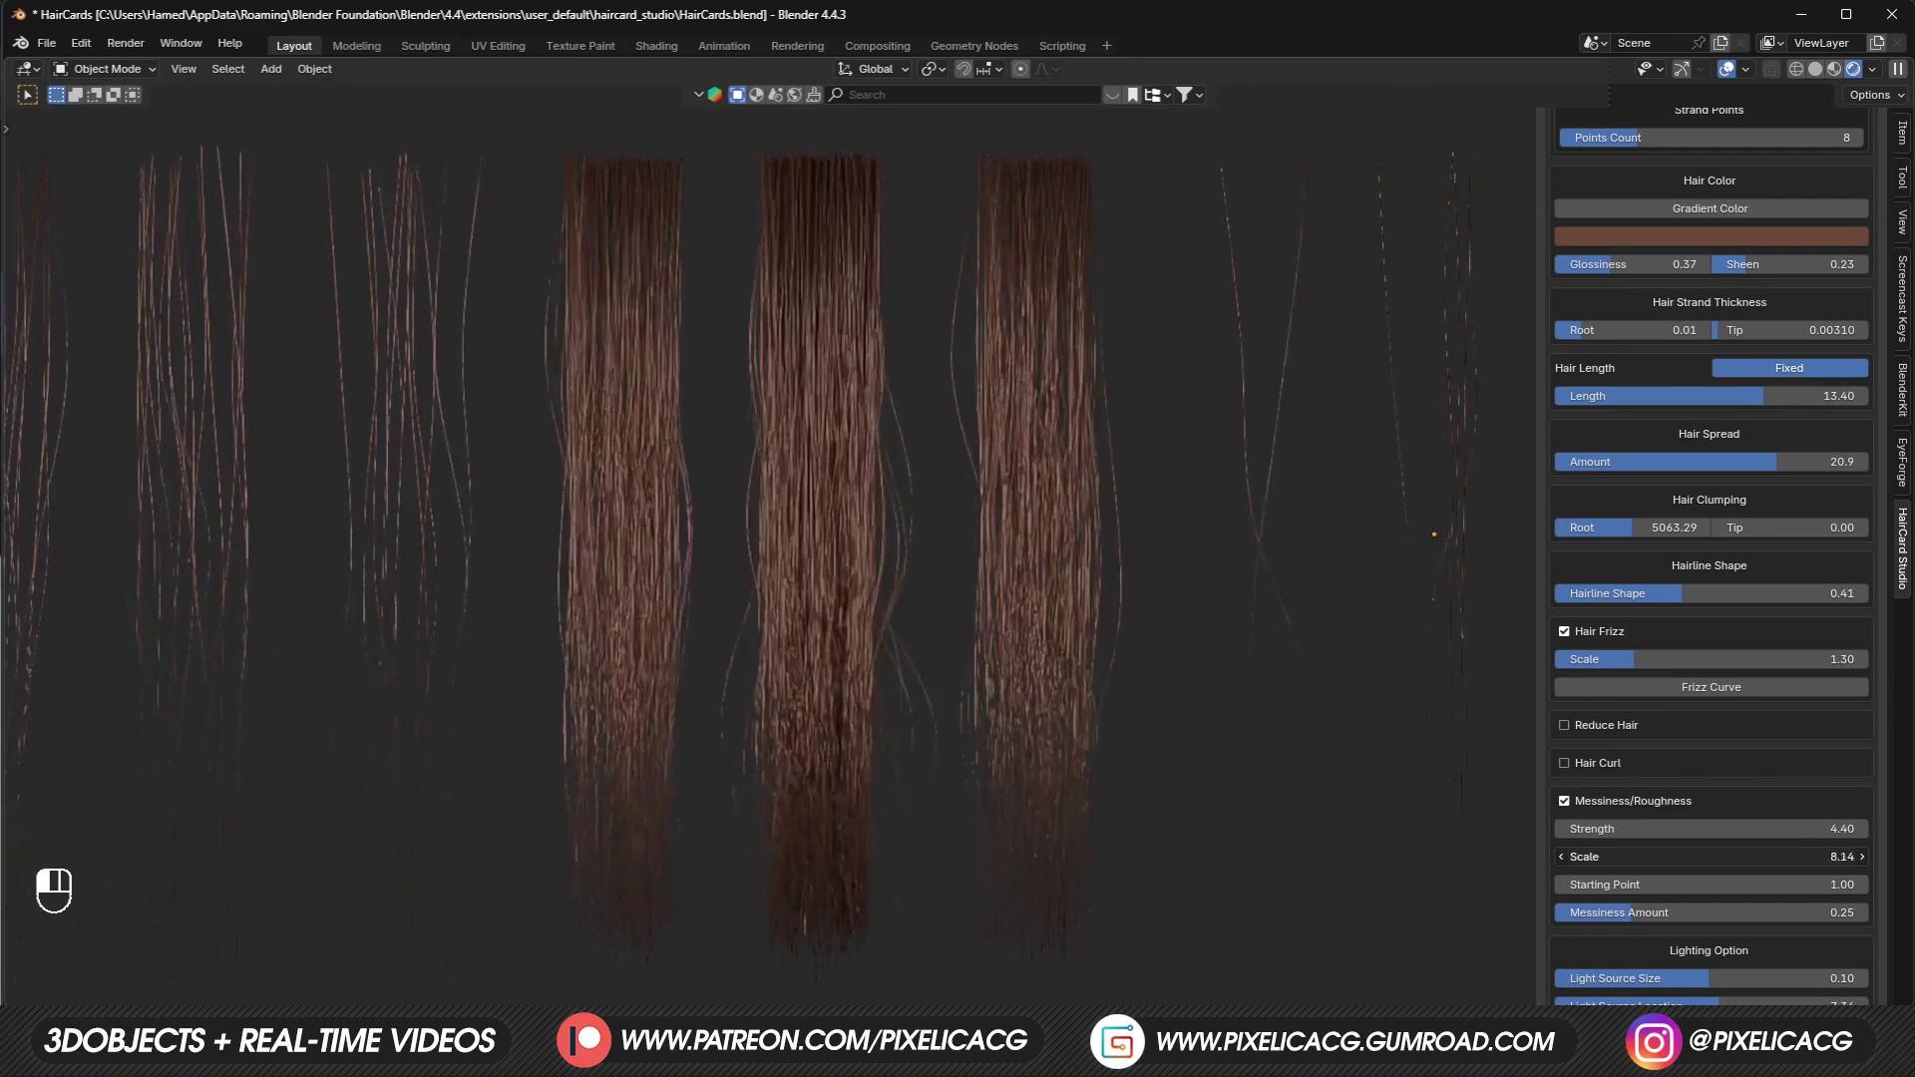
{"action": "left_click_drag", "start_coordinate": [1696, 857], "coordinate": [1766, 885]}
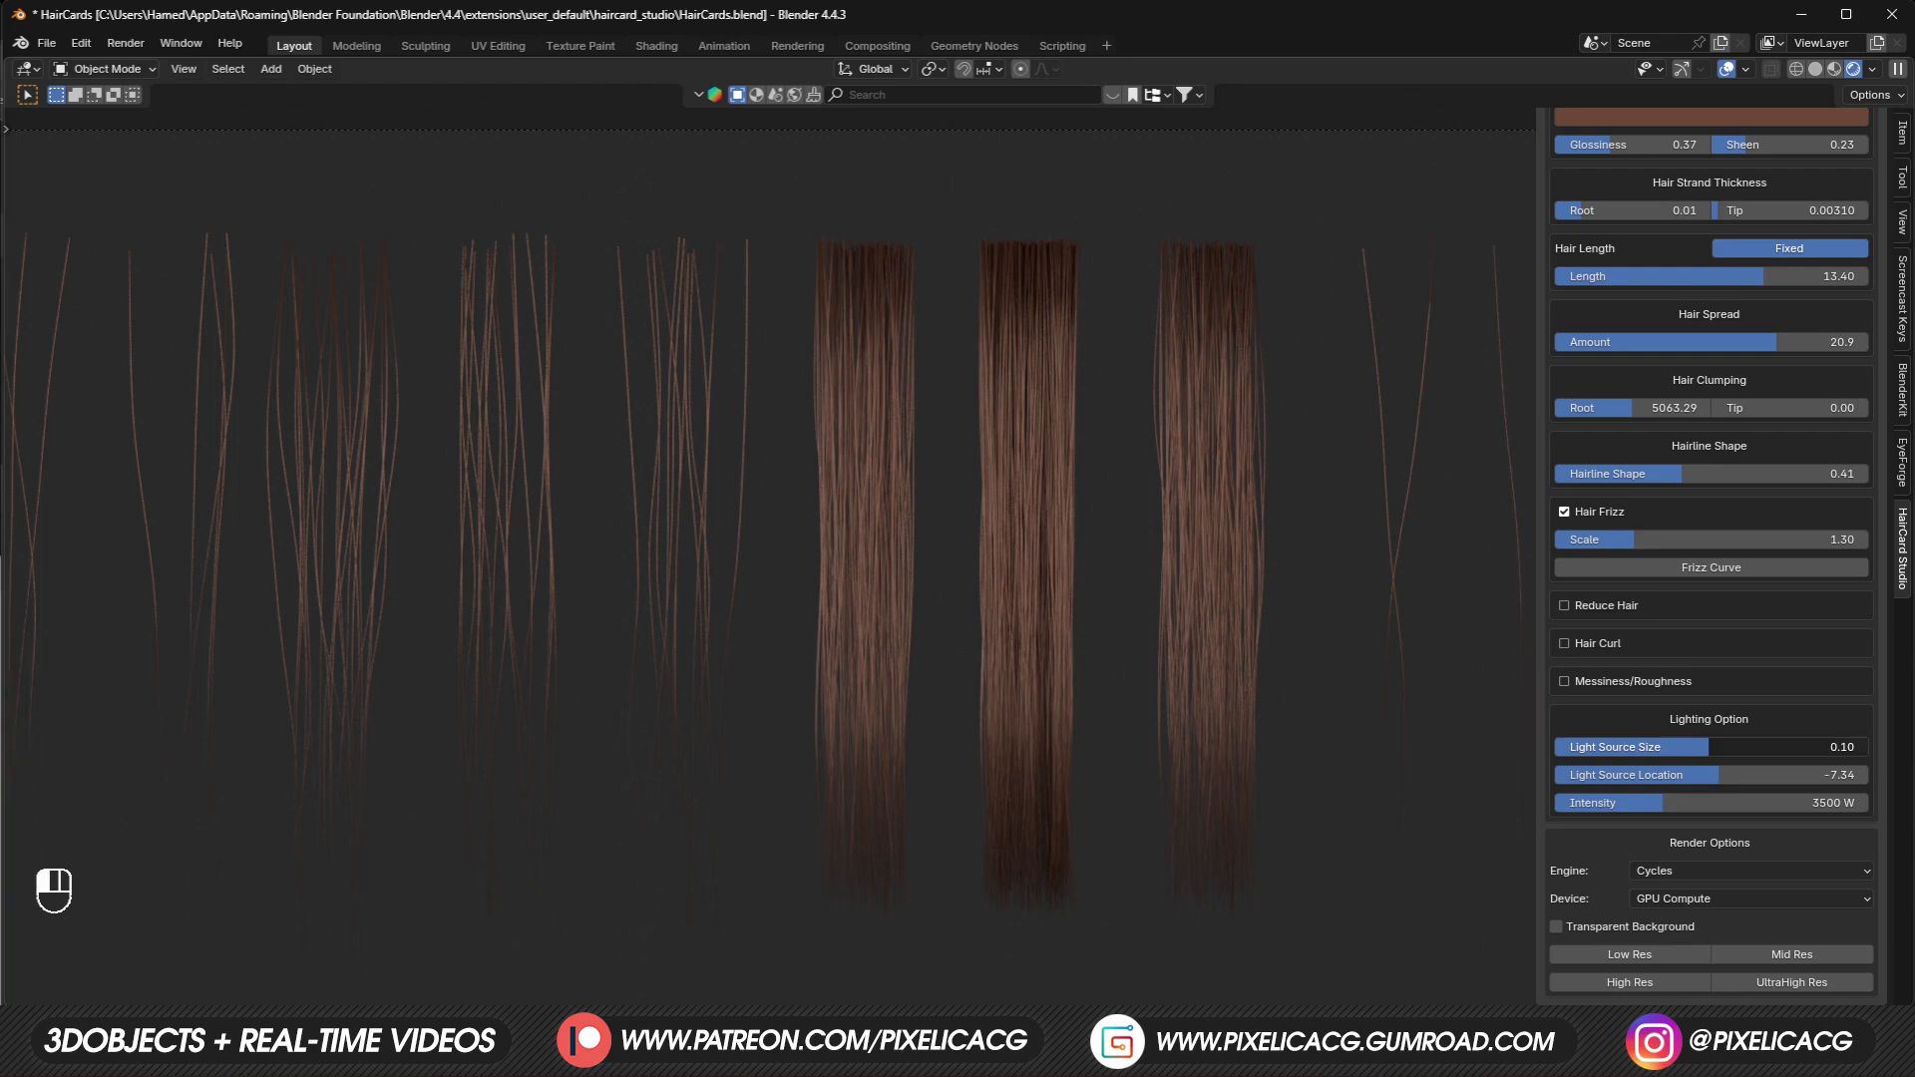
Adjust the lighting to a light source size of 0.11, a location of -8.33 and an intensity of 4829 W.
{"action": "left_click_drag", "start_coordinate": [1706, 748], "coordinate": [1536, 748]}
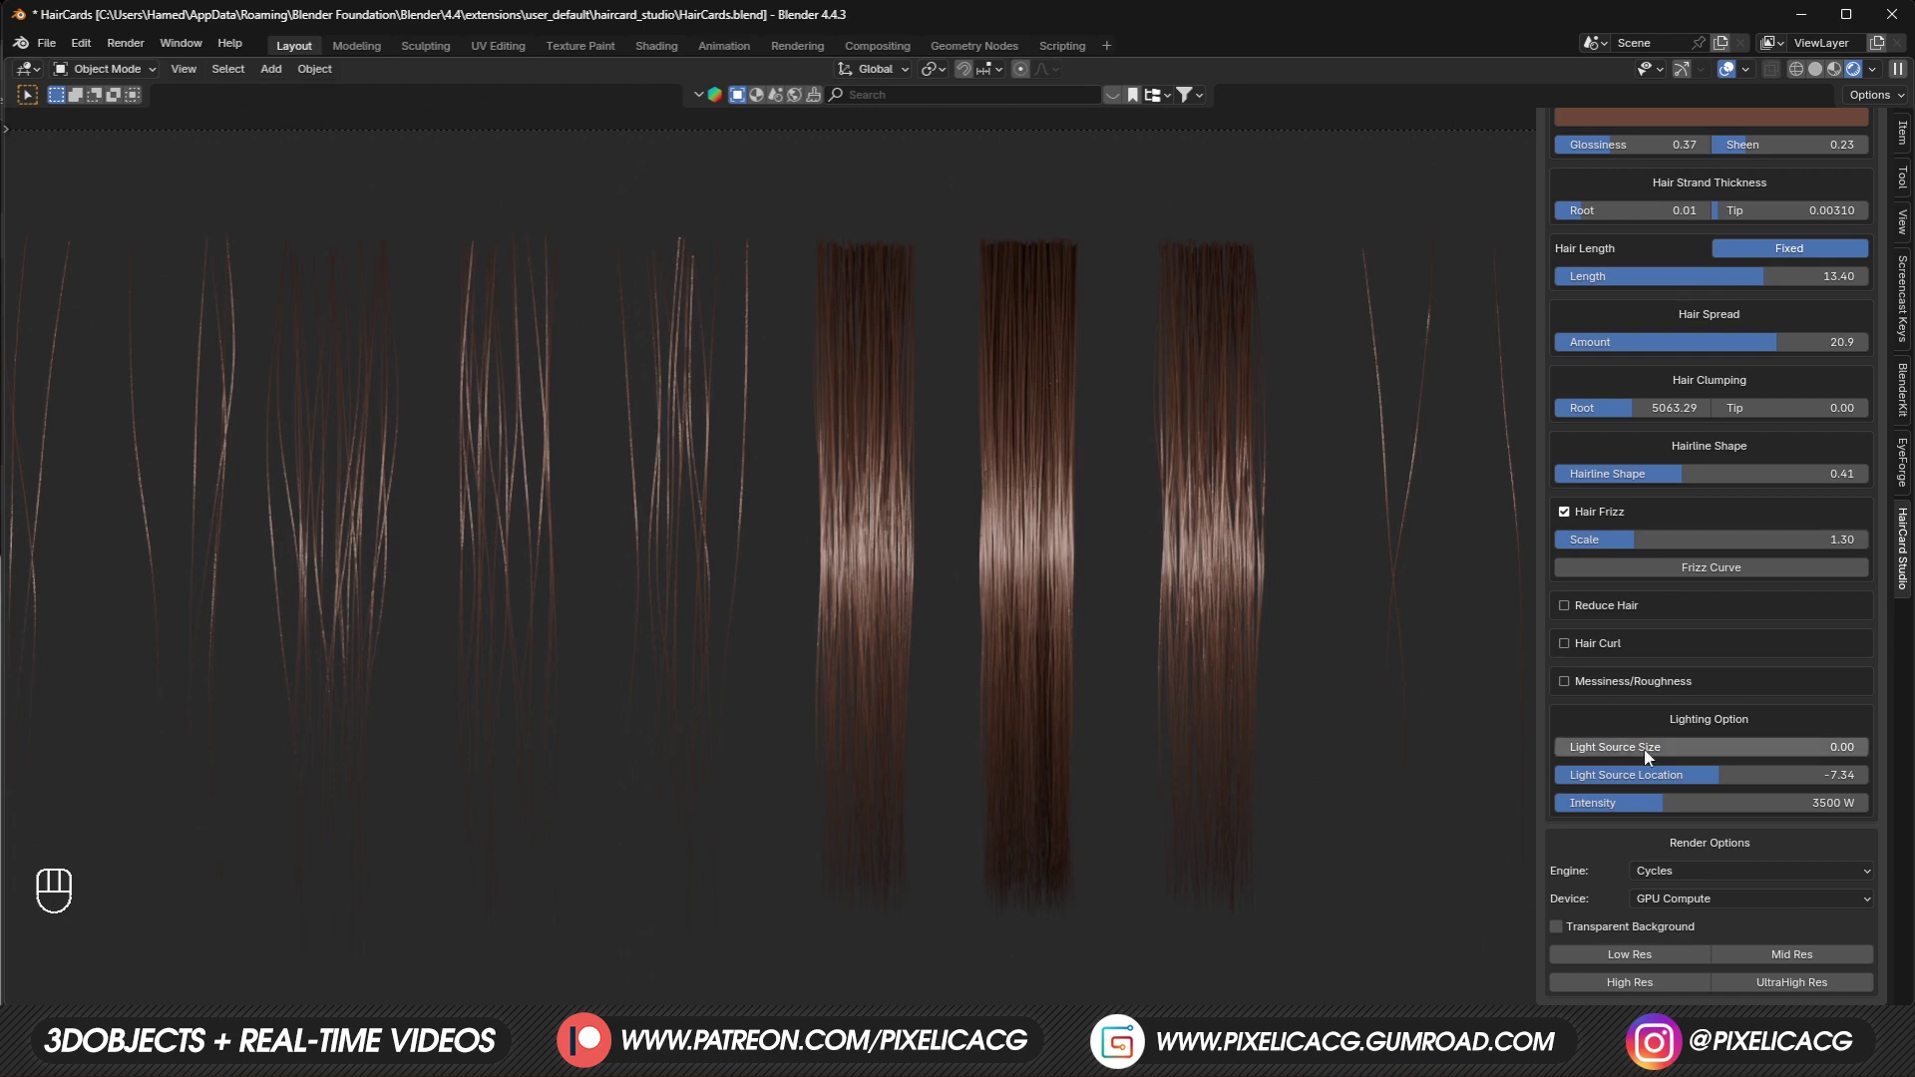
{"action": "mouse_move", "coordinate": [1725, 775]}
{"action": "left_mouse_down"}
{"action": "mouse_move", "coordinate": [1655, 780]}
{"action": "mouse_move", "coordinate": [1755, 775]}
{"action": "left_mouse_up"}
{"action": "left_click_drag", "start_coordinate": [1565, 747], "coordinate": [1586, 747]}
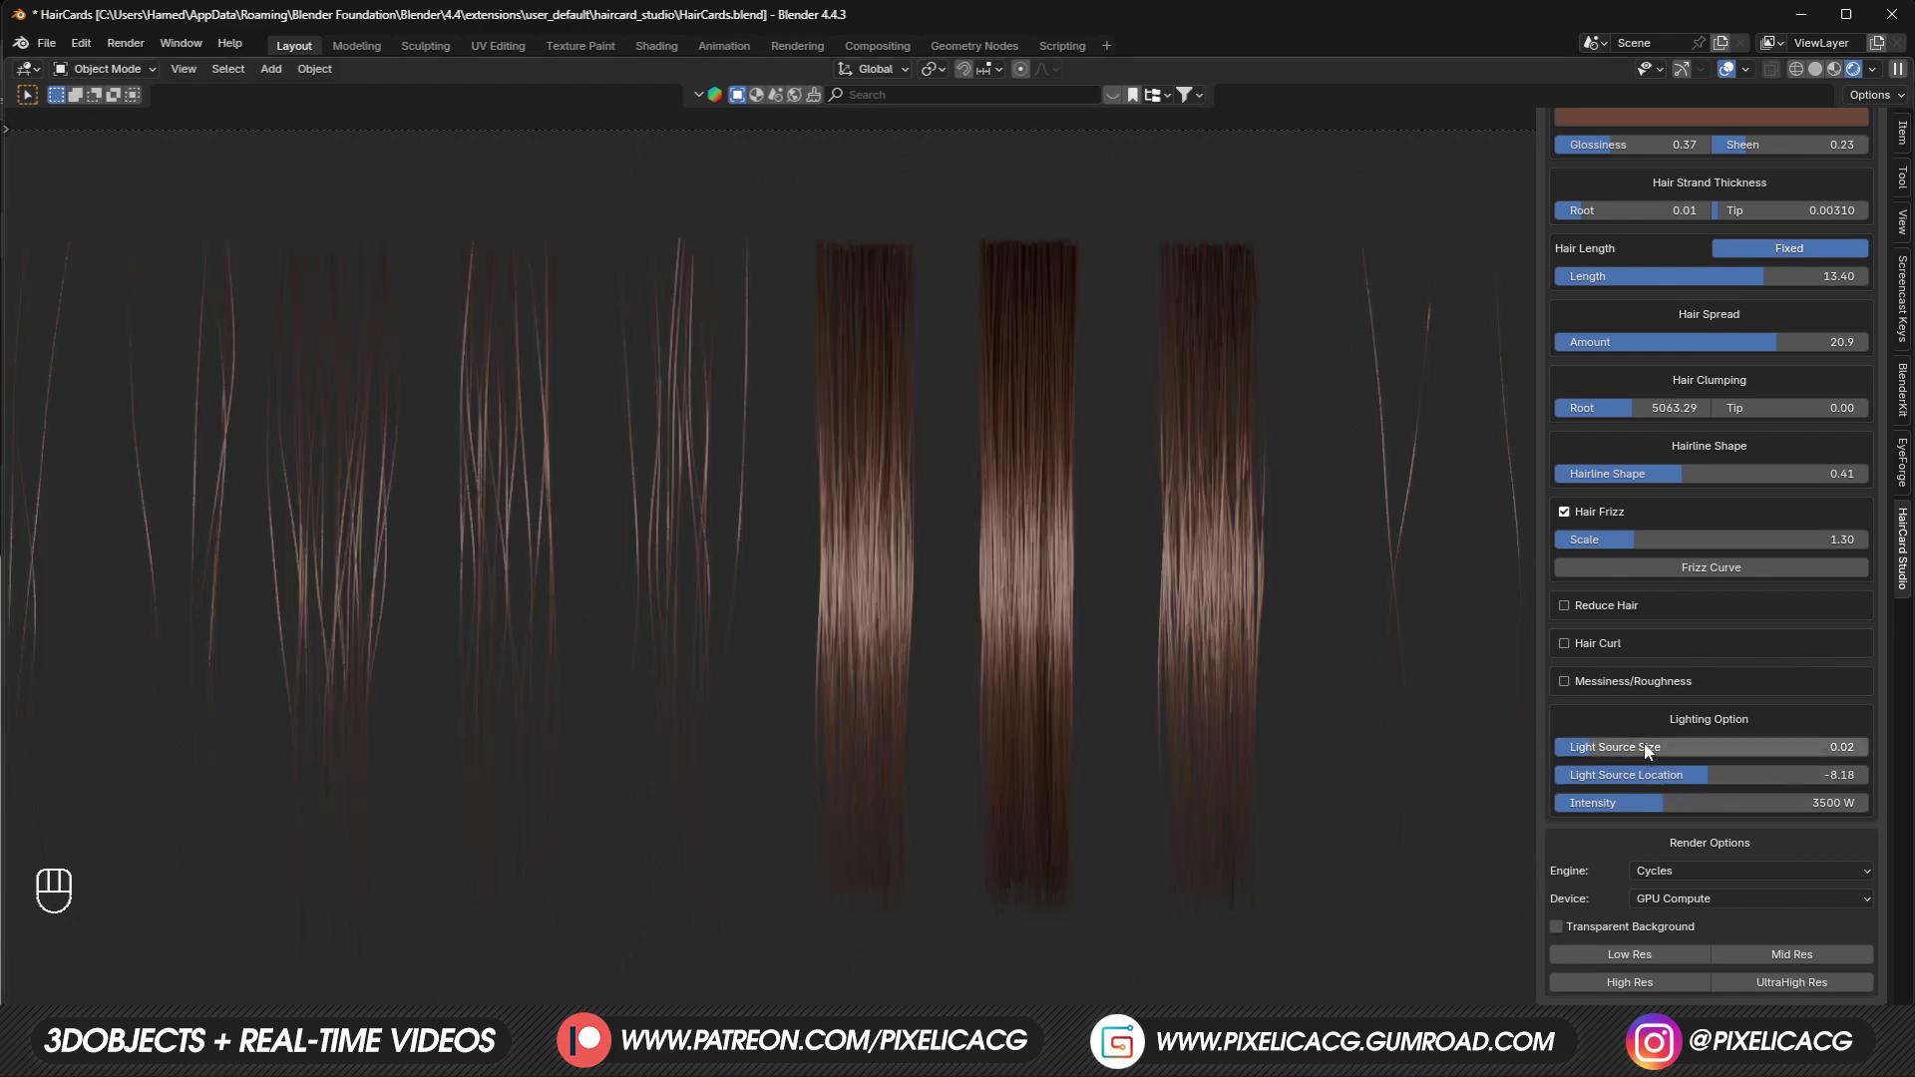
{"action": "left_click_drag", "start_coordinate": [1650, 747], "coordinate": [1626, 804]}
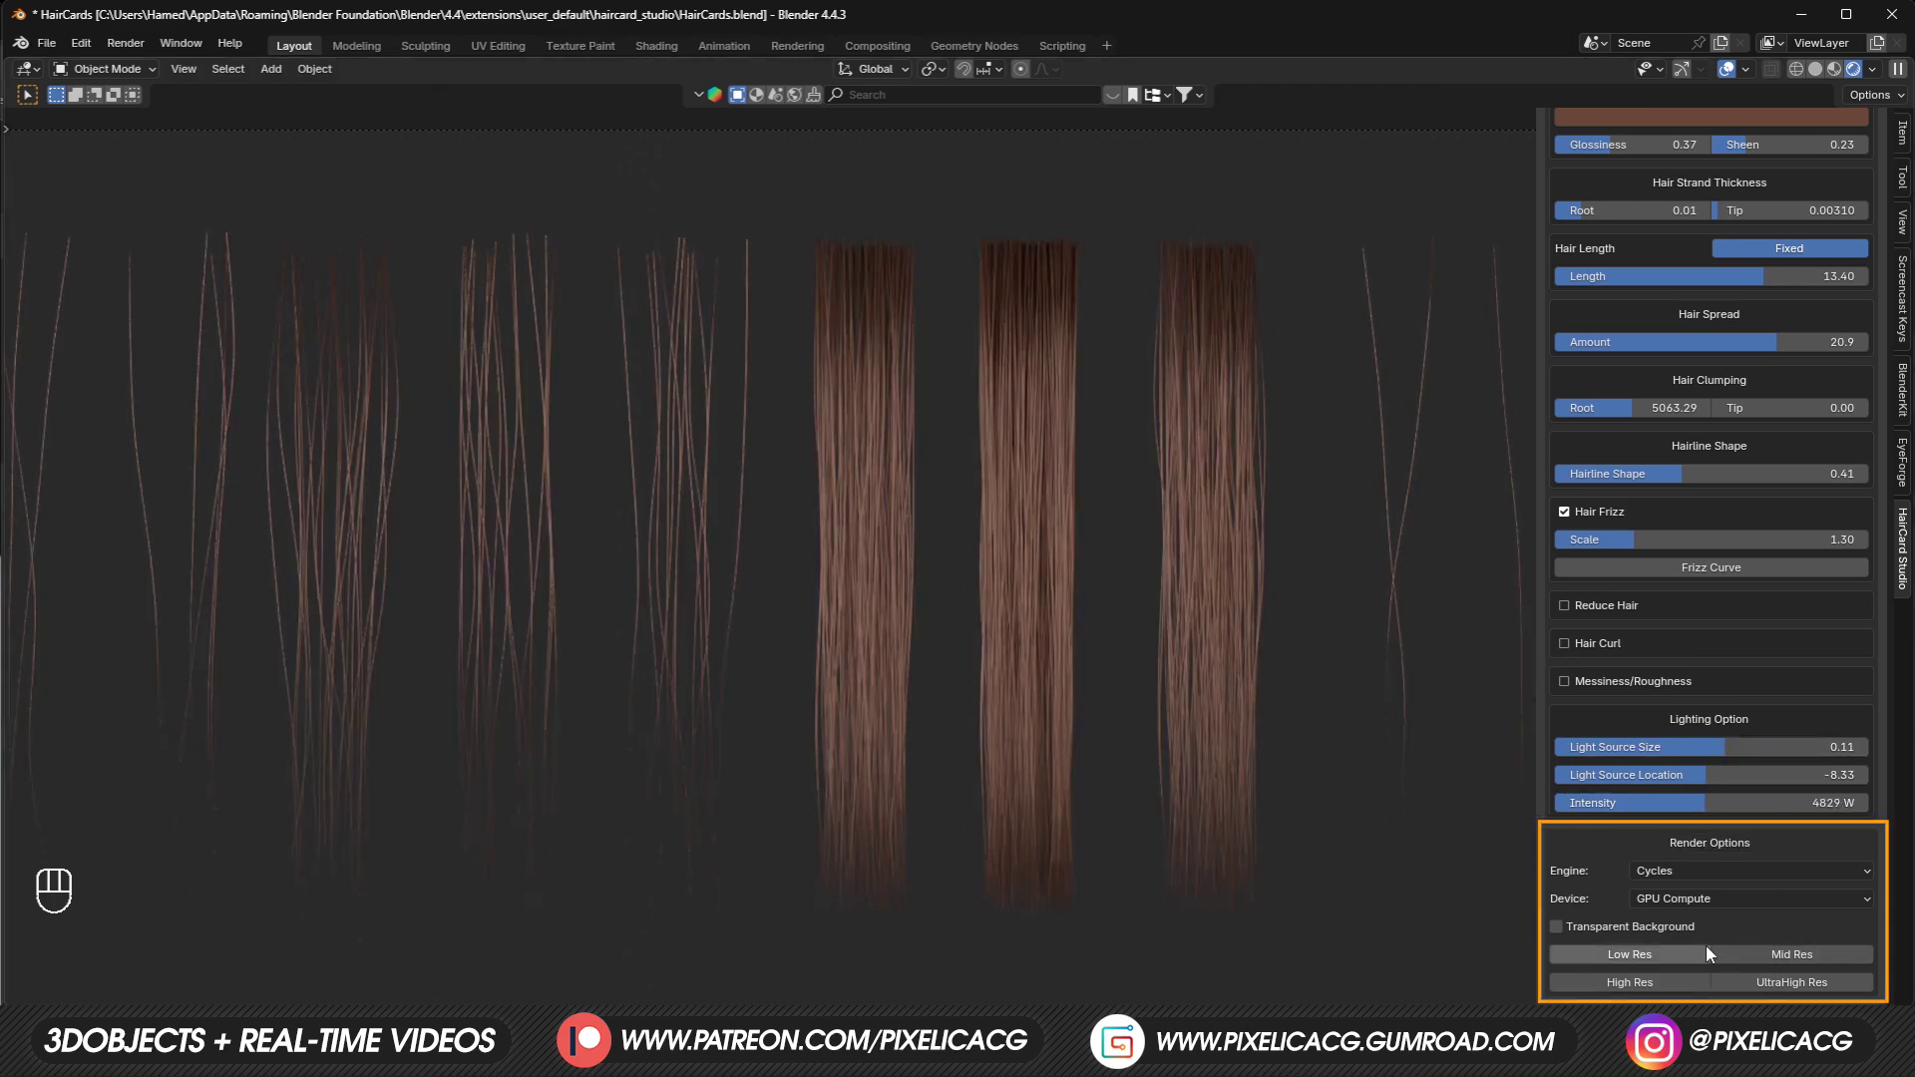
Keep Cycles as the render engine and enable the transparent background.
{"action": "left_click", "coordinate": [1719, 870]}
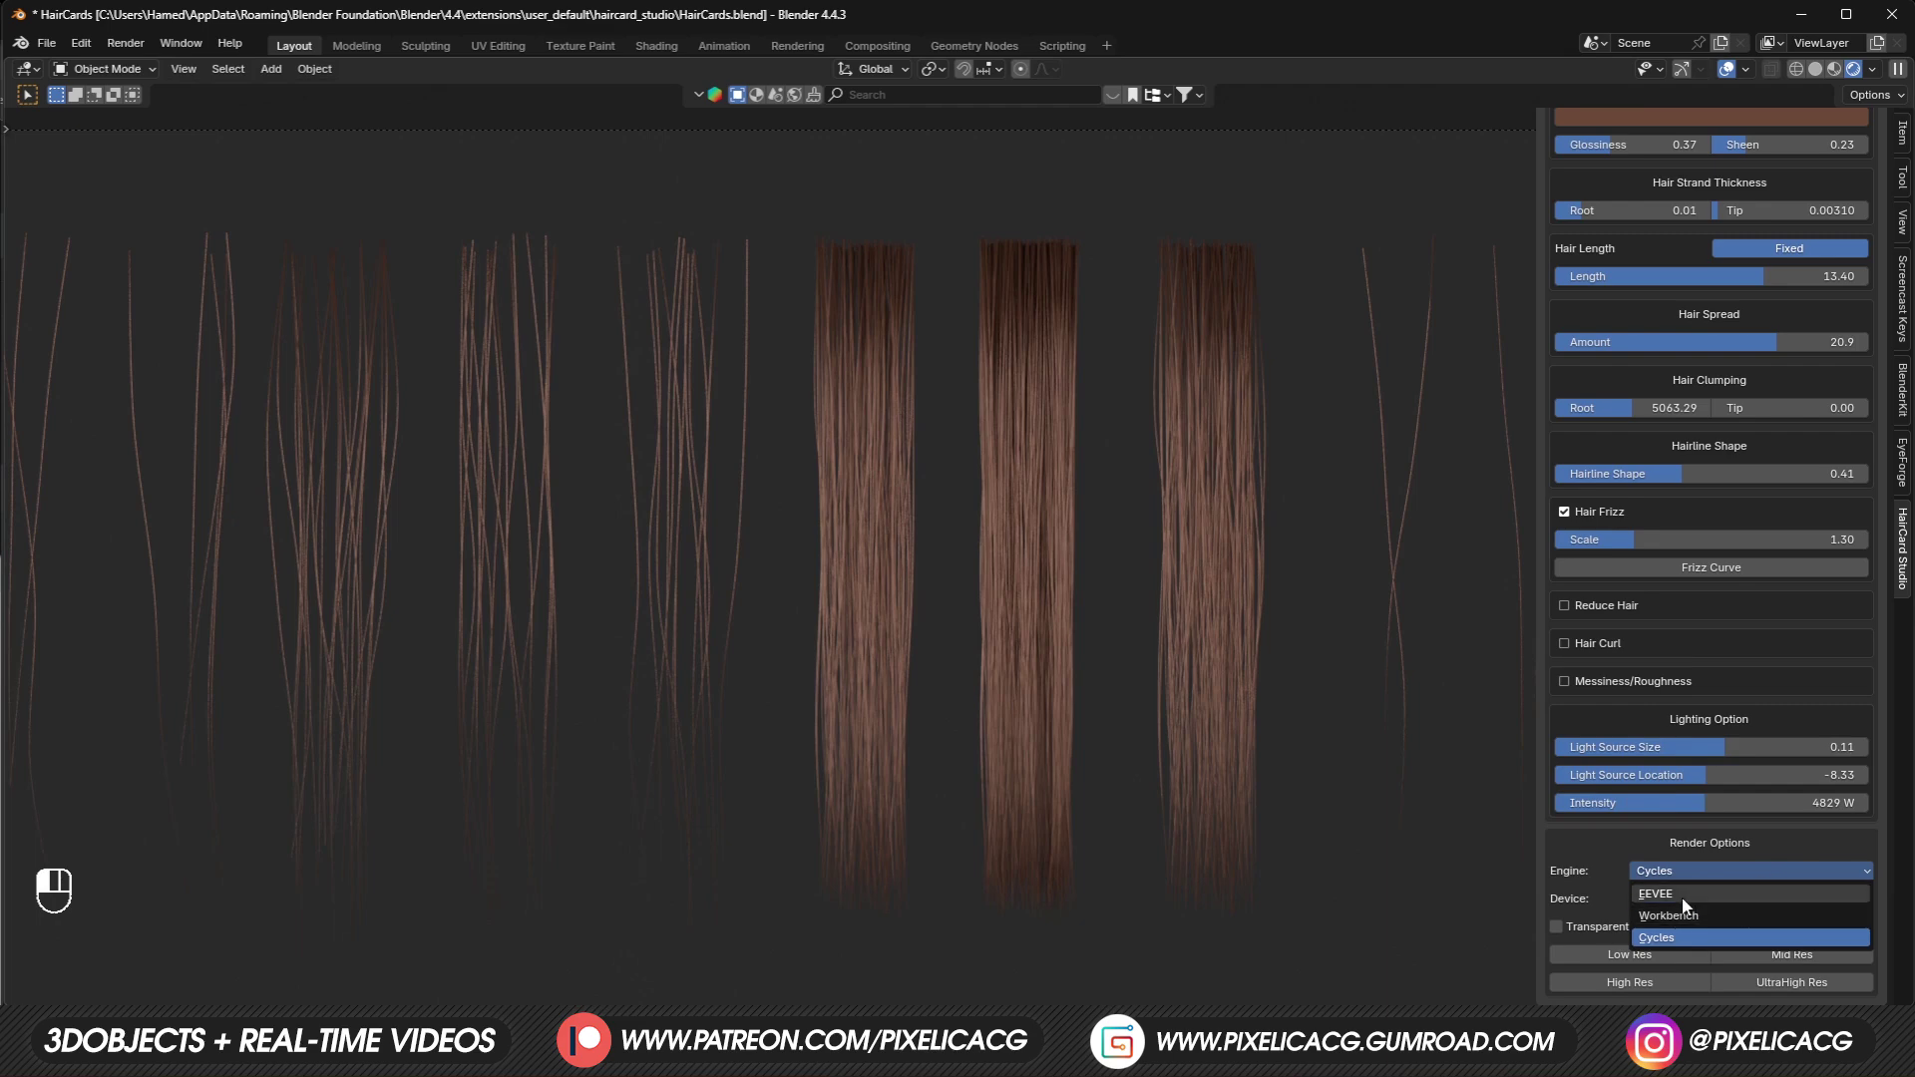
{"action": "left_click", "coordinate": [1681, 936]}
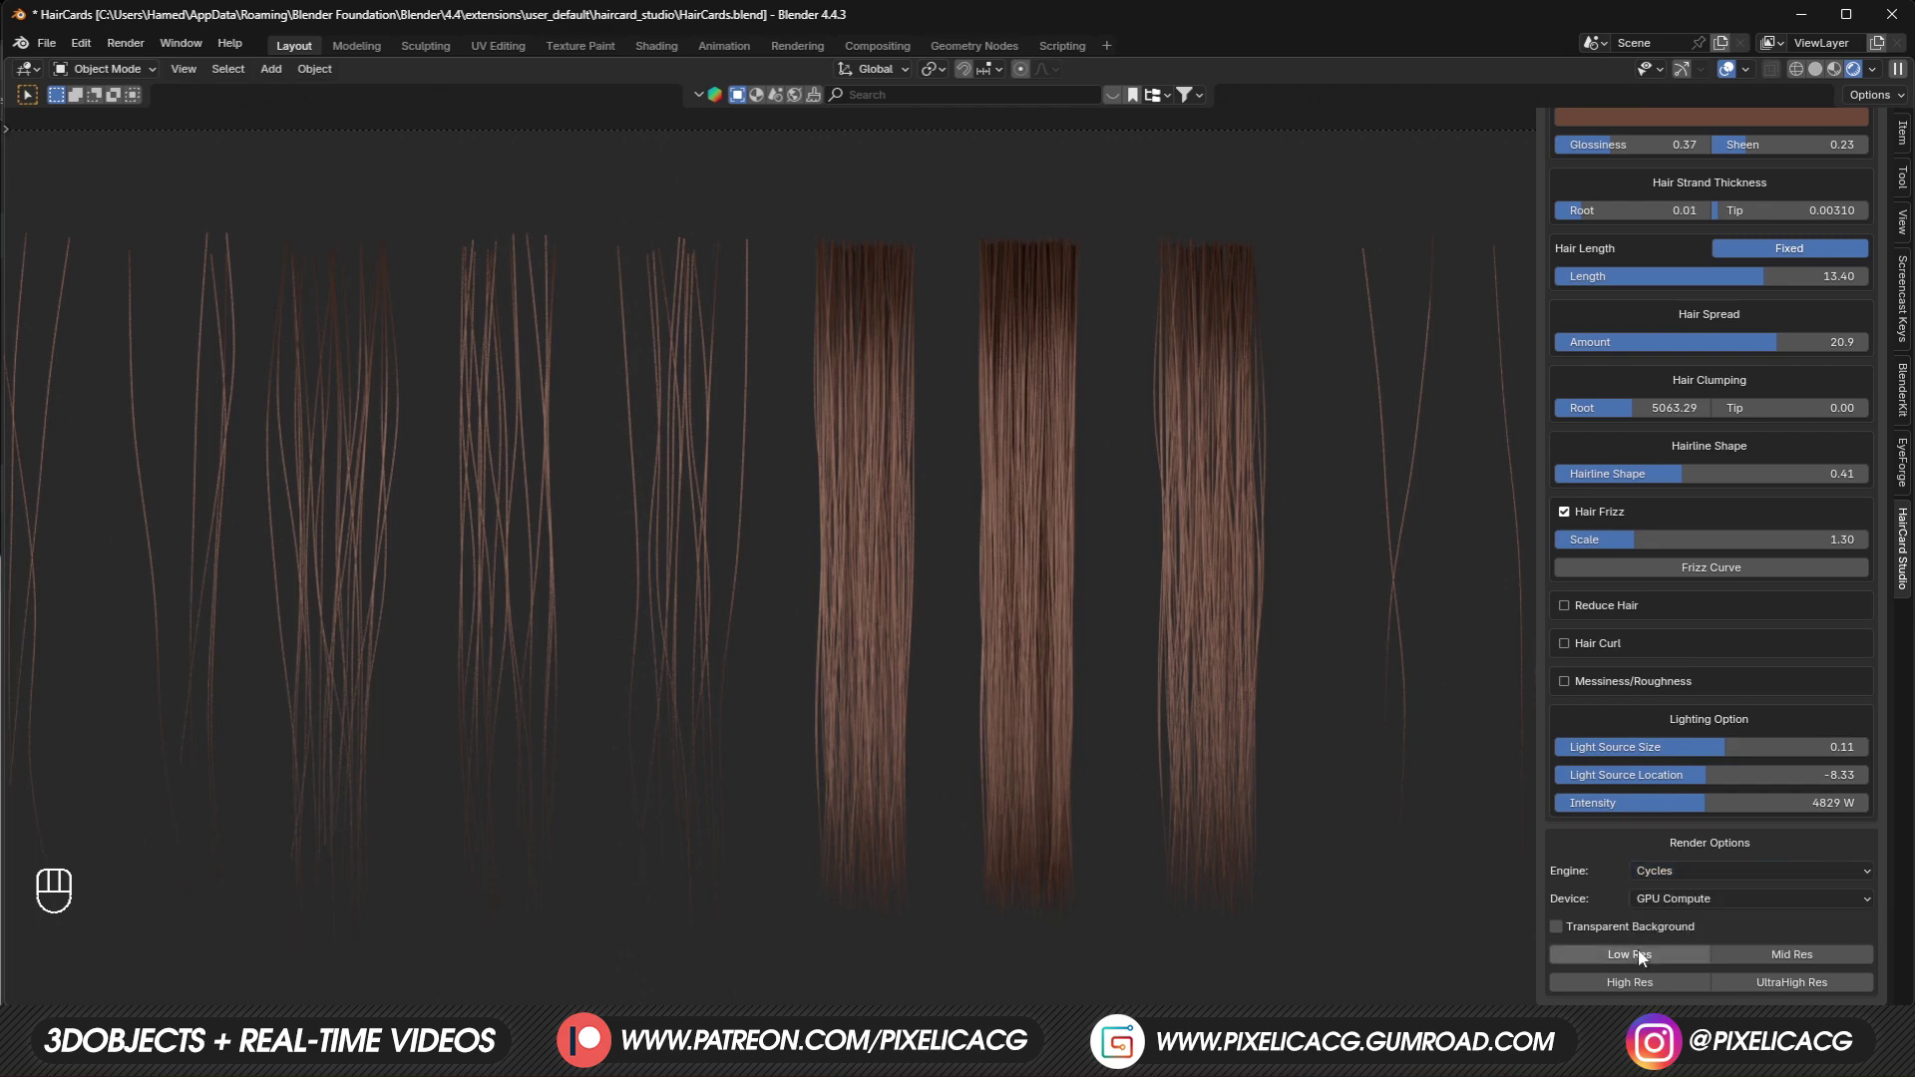
{"action": "left_click", "coordinate": [1675, 867]}
{"action": "left_click", "coordinate": [1688, 870]}
{"action": "left_click", "coordinate": [1556, 925]}
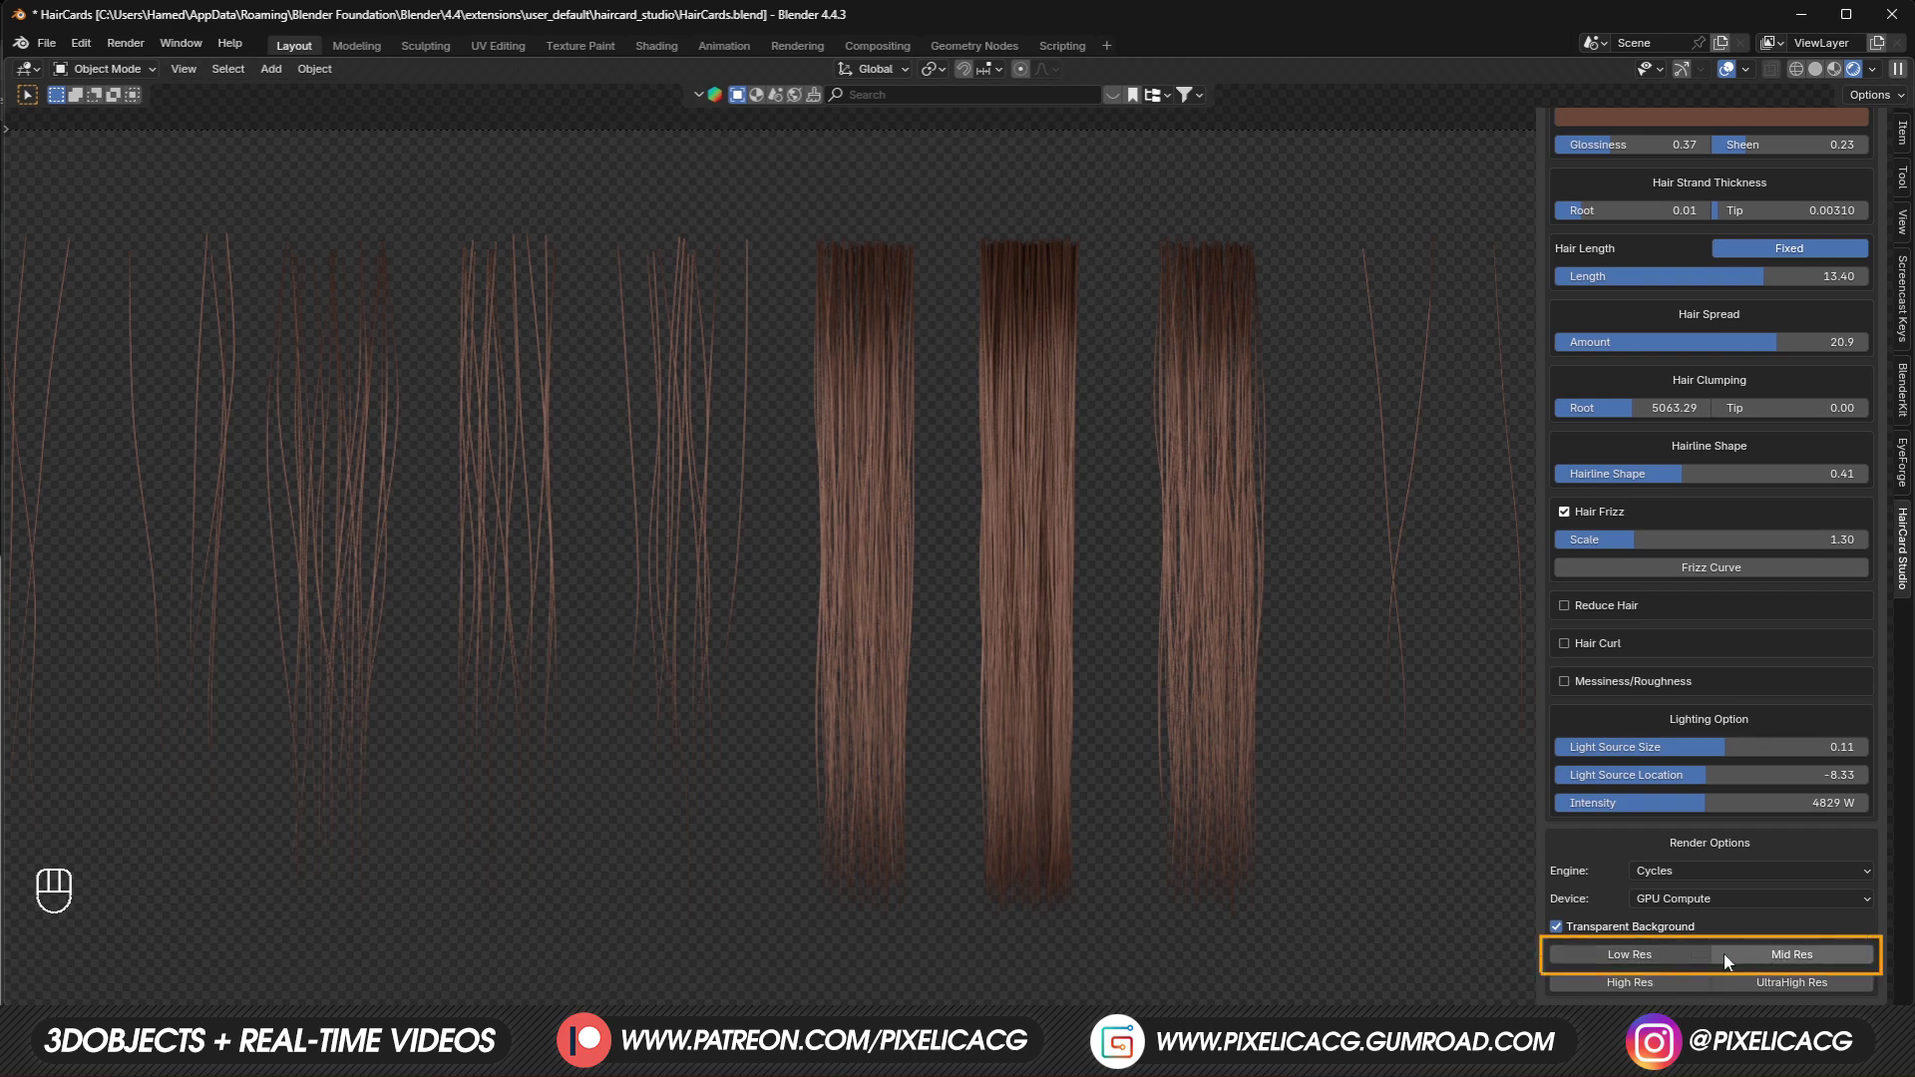
Render the hair cards at the High Res preset and close the render window.
{"action": "left_click", "coordinate": [1650, 979]}
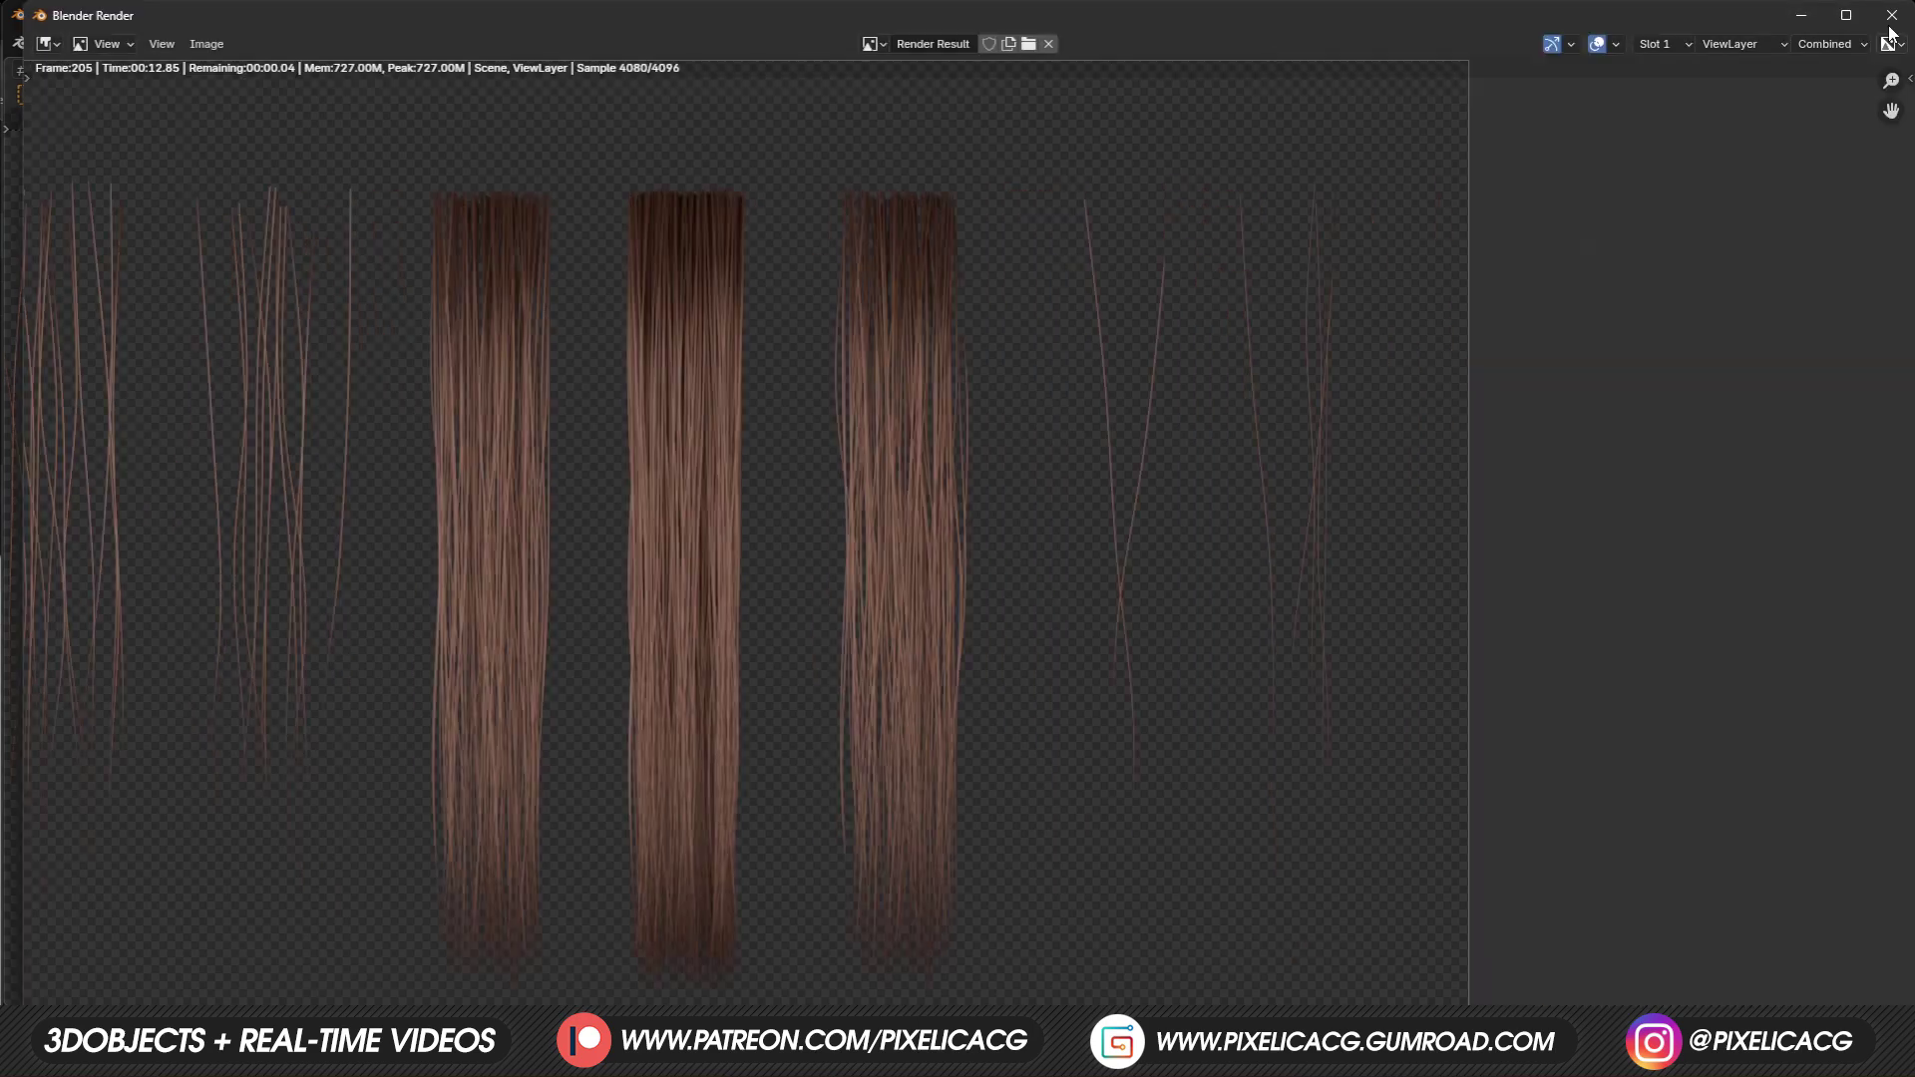
{"action": "left_click", "coordinate": [1892, 17]}
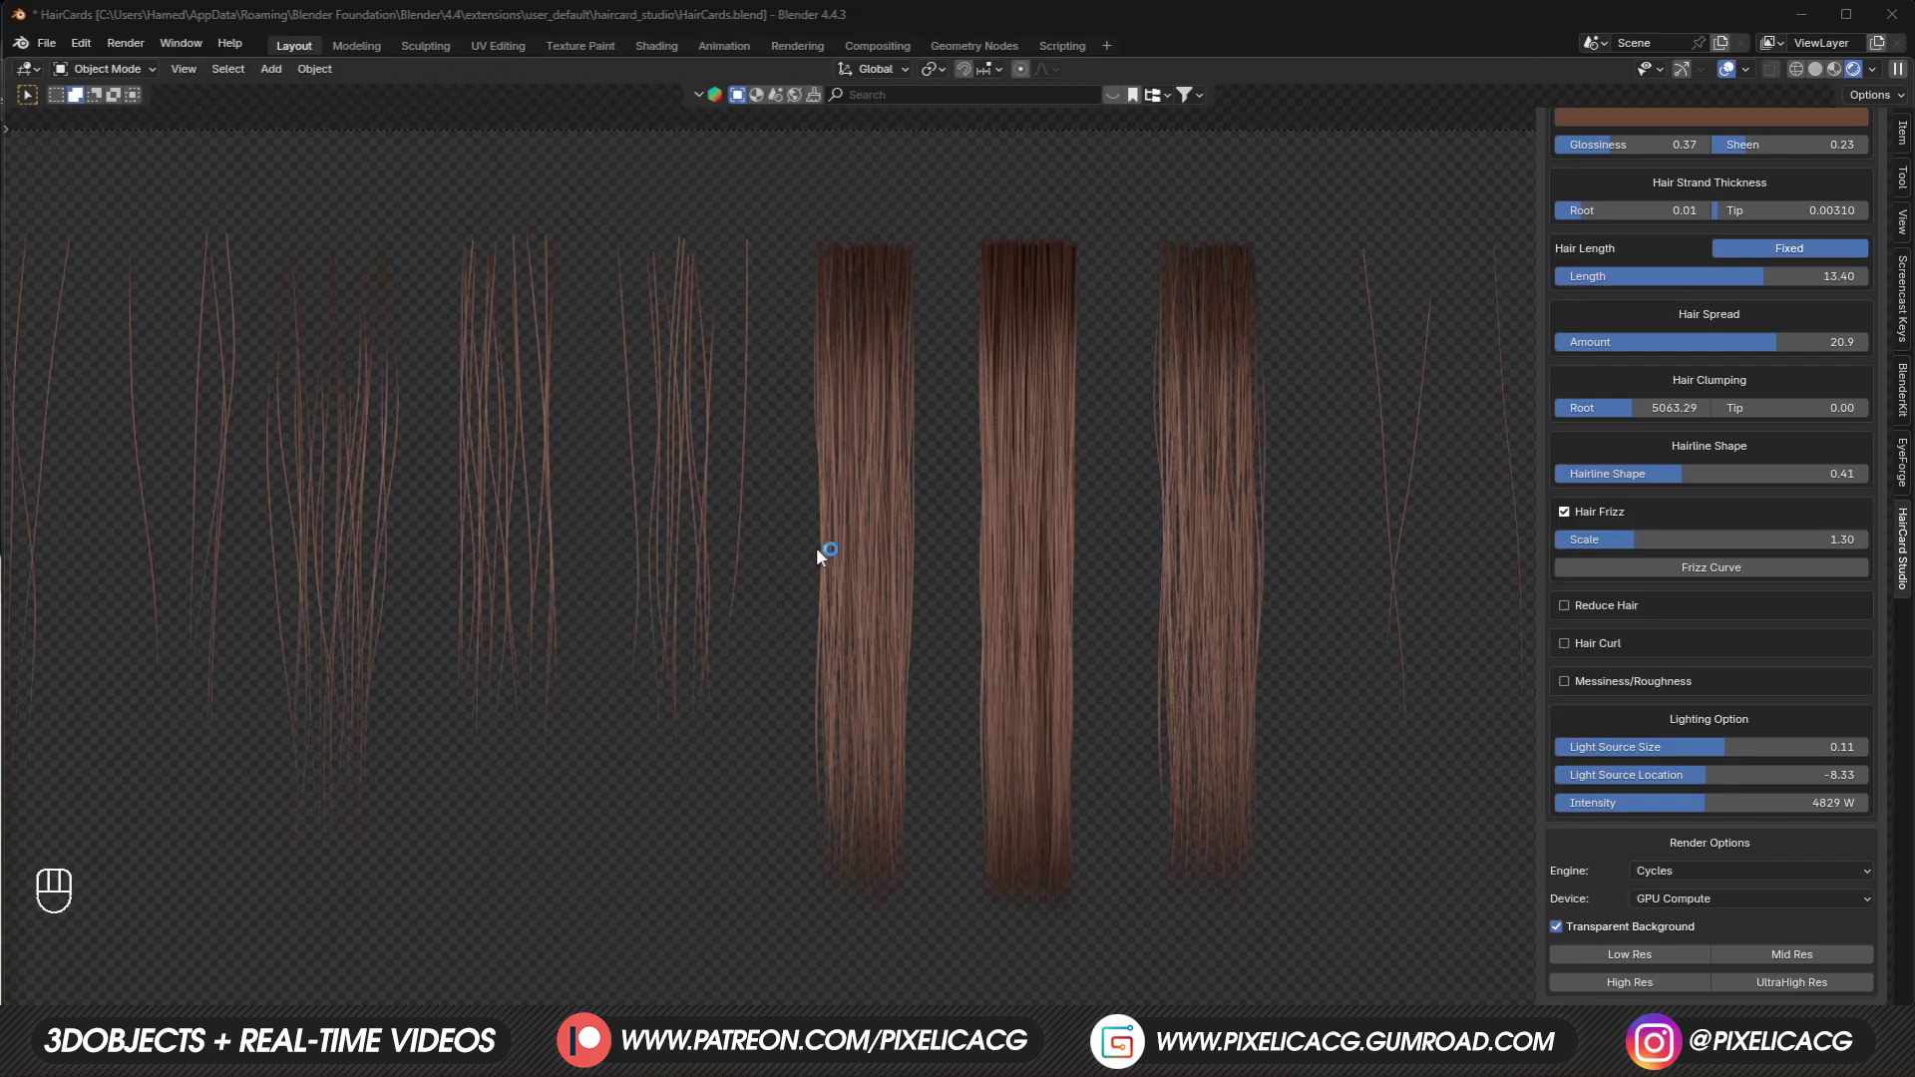
Switch to the Modeling workspace and change the output resolution to 11035 by 3486 px.
{"action": "left_click", "coordinate": [356, 45]}
{"action": "left_click", "coordinate": [1635, 337]}
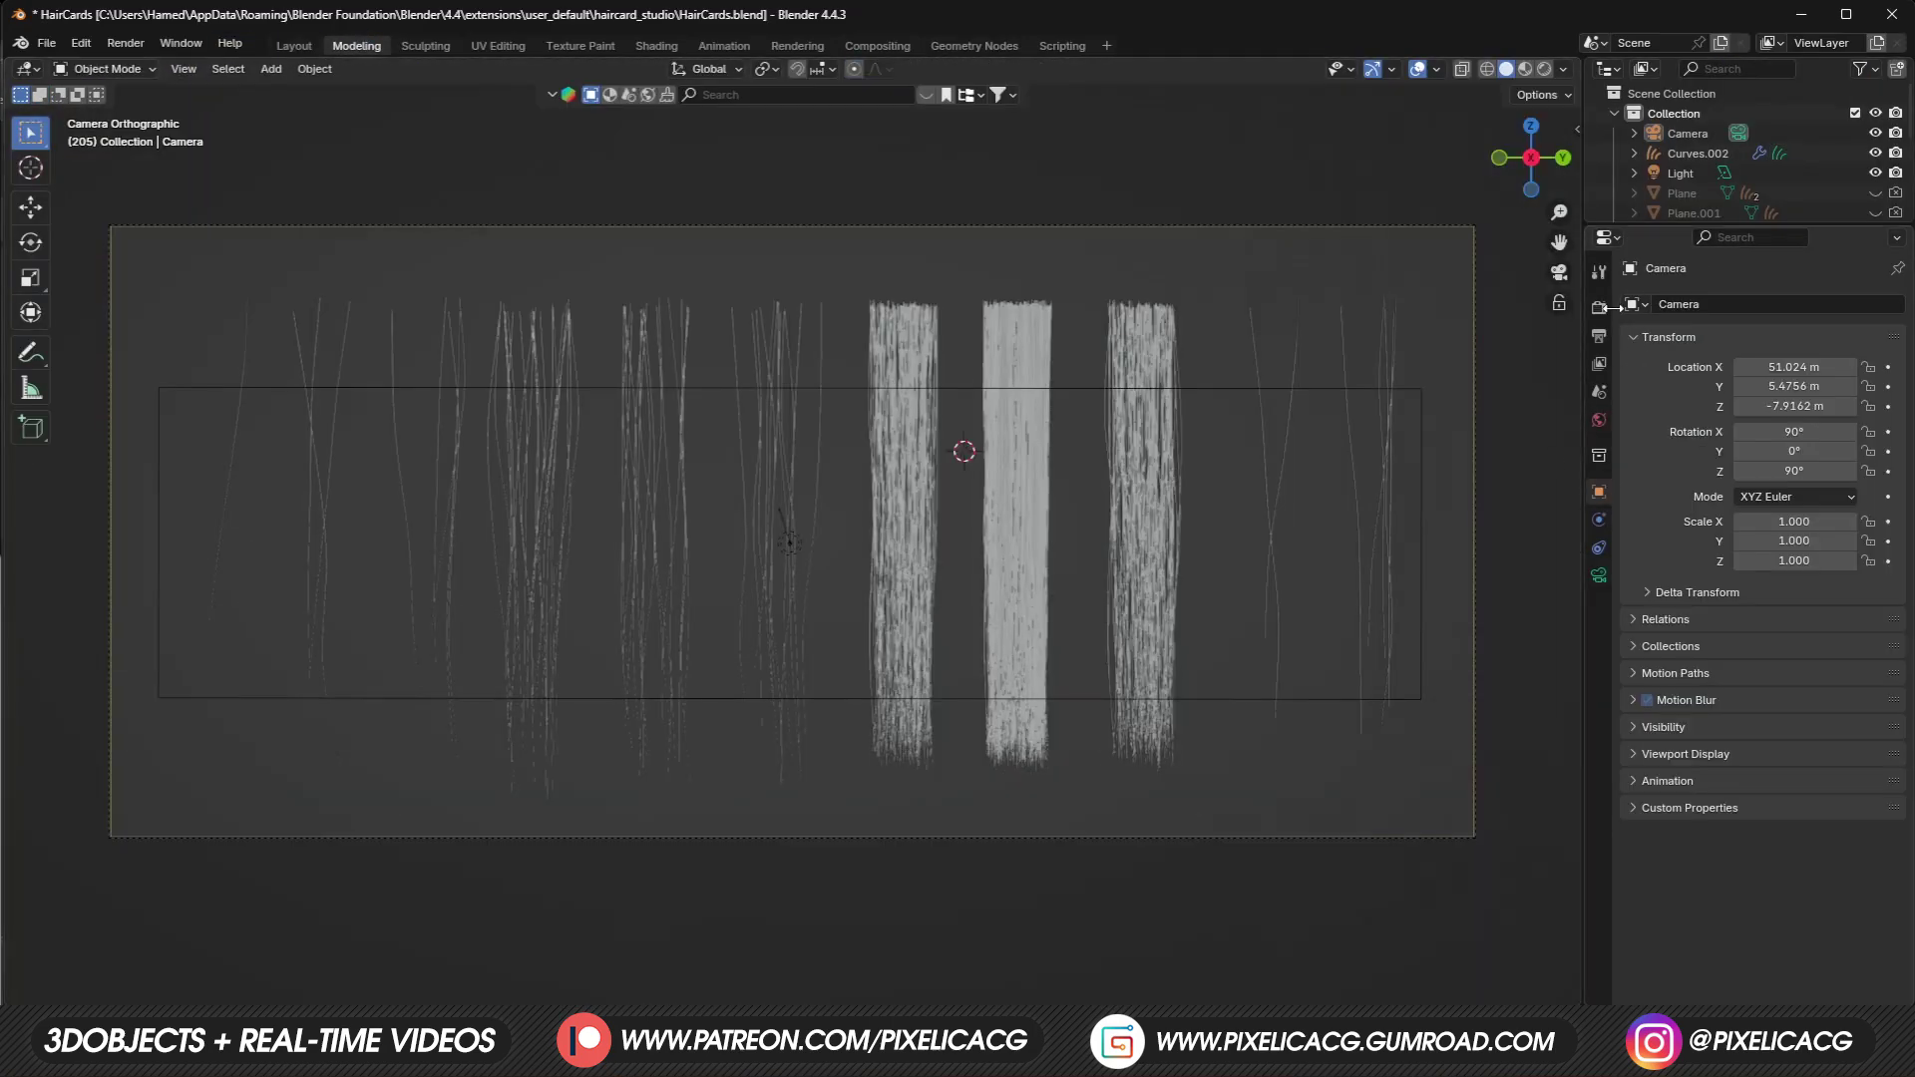
{"action": "left_click", "coordinate": [1597, 341]}
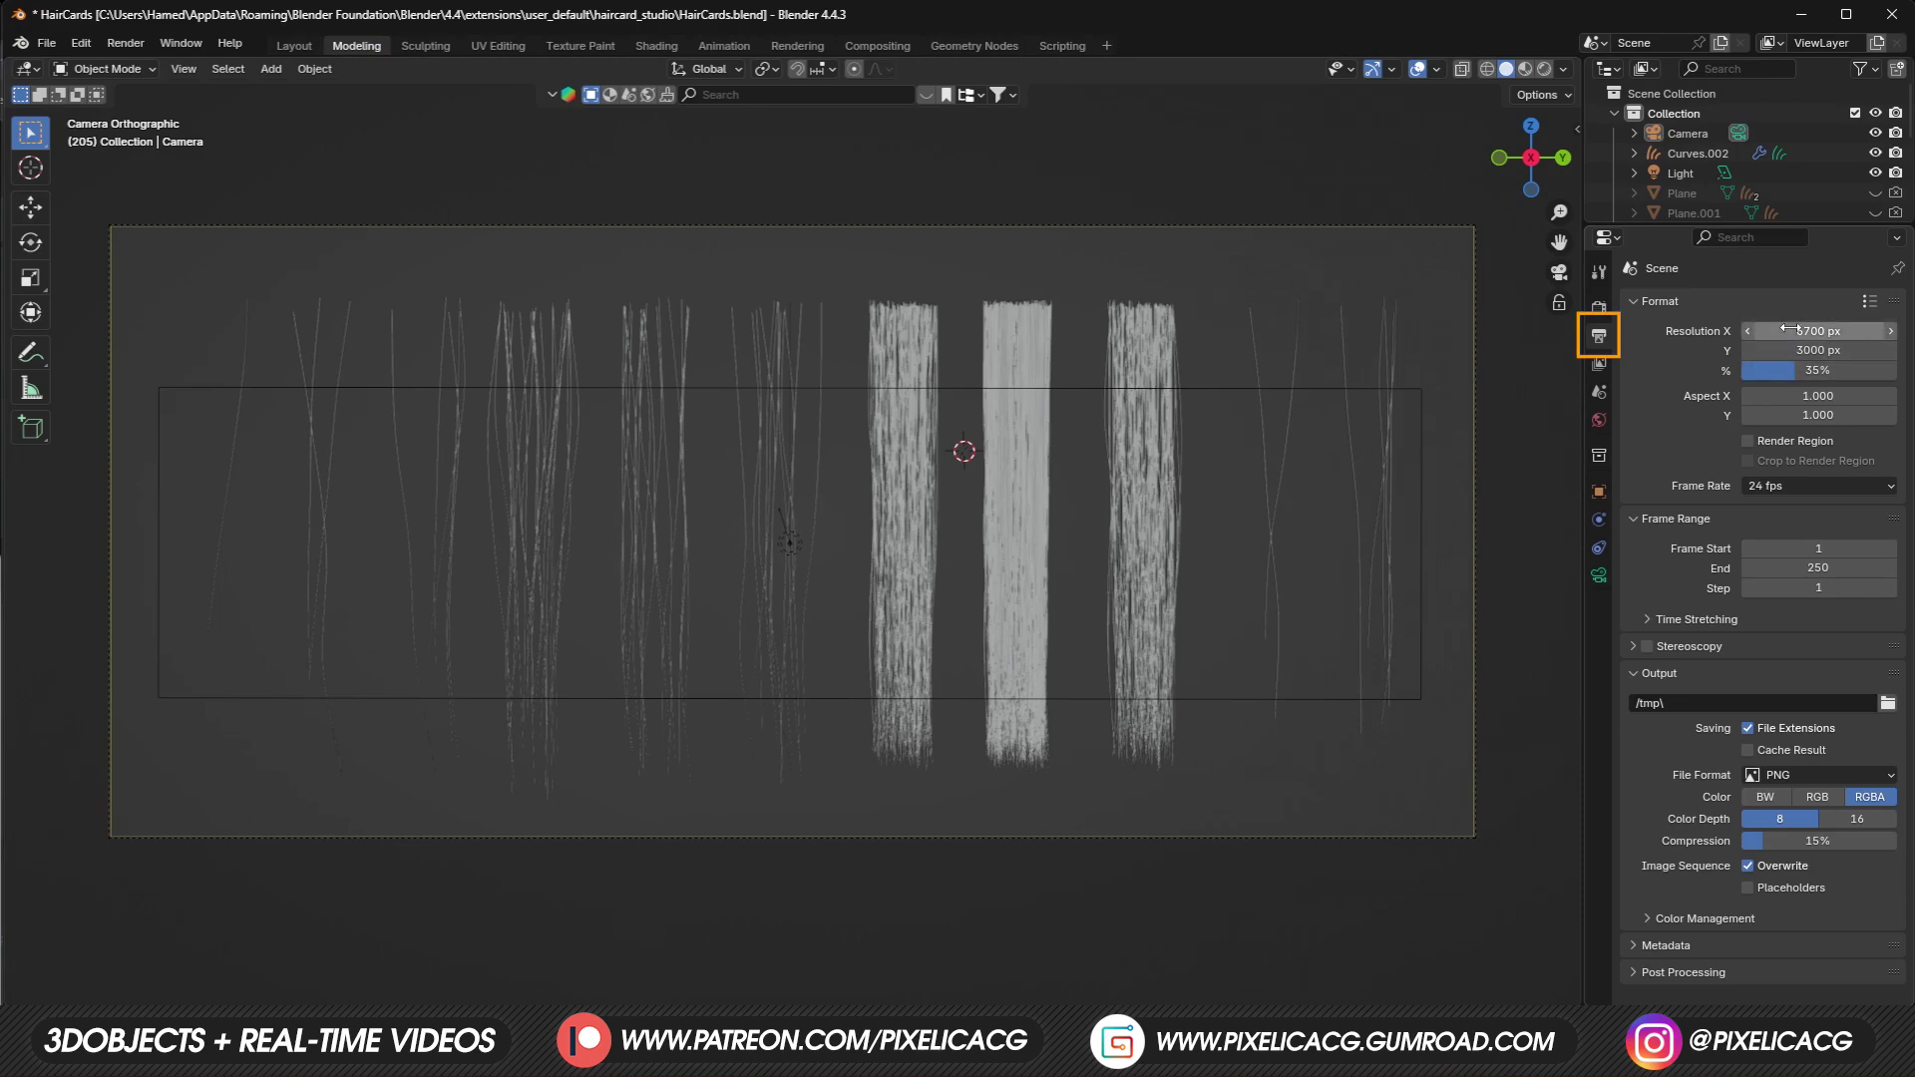
{"action": "left_click_drag", "start_coordinate": [1789, 329], "coordinate": [1909, 330]}
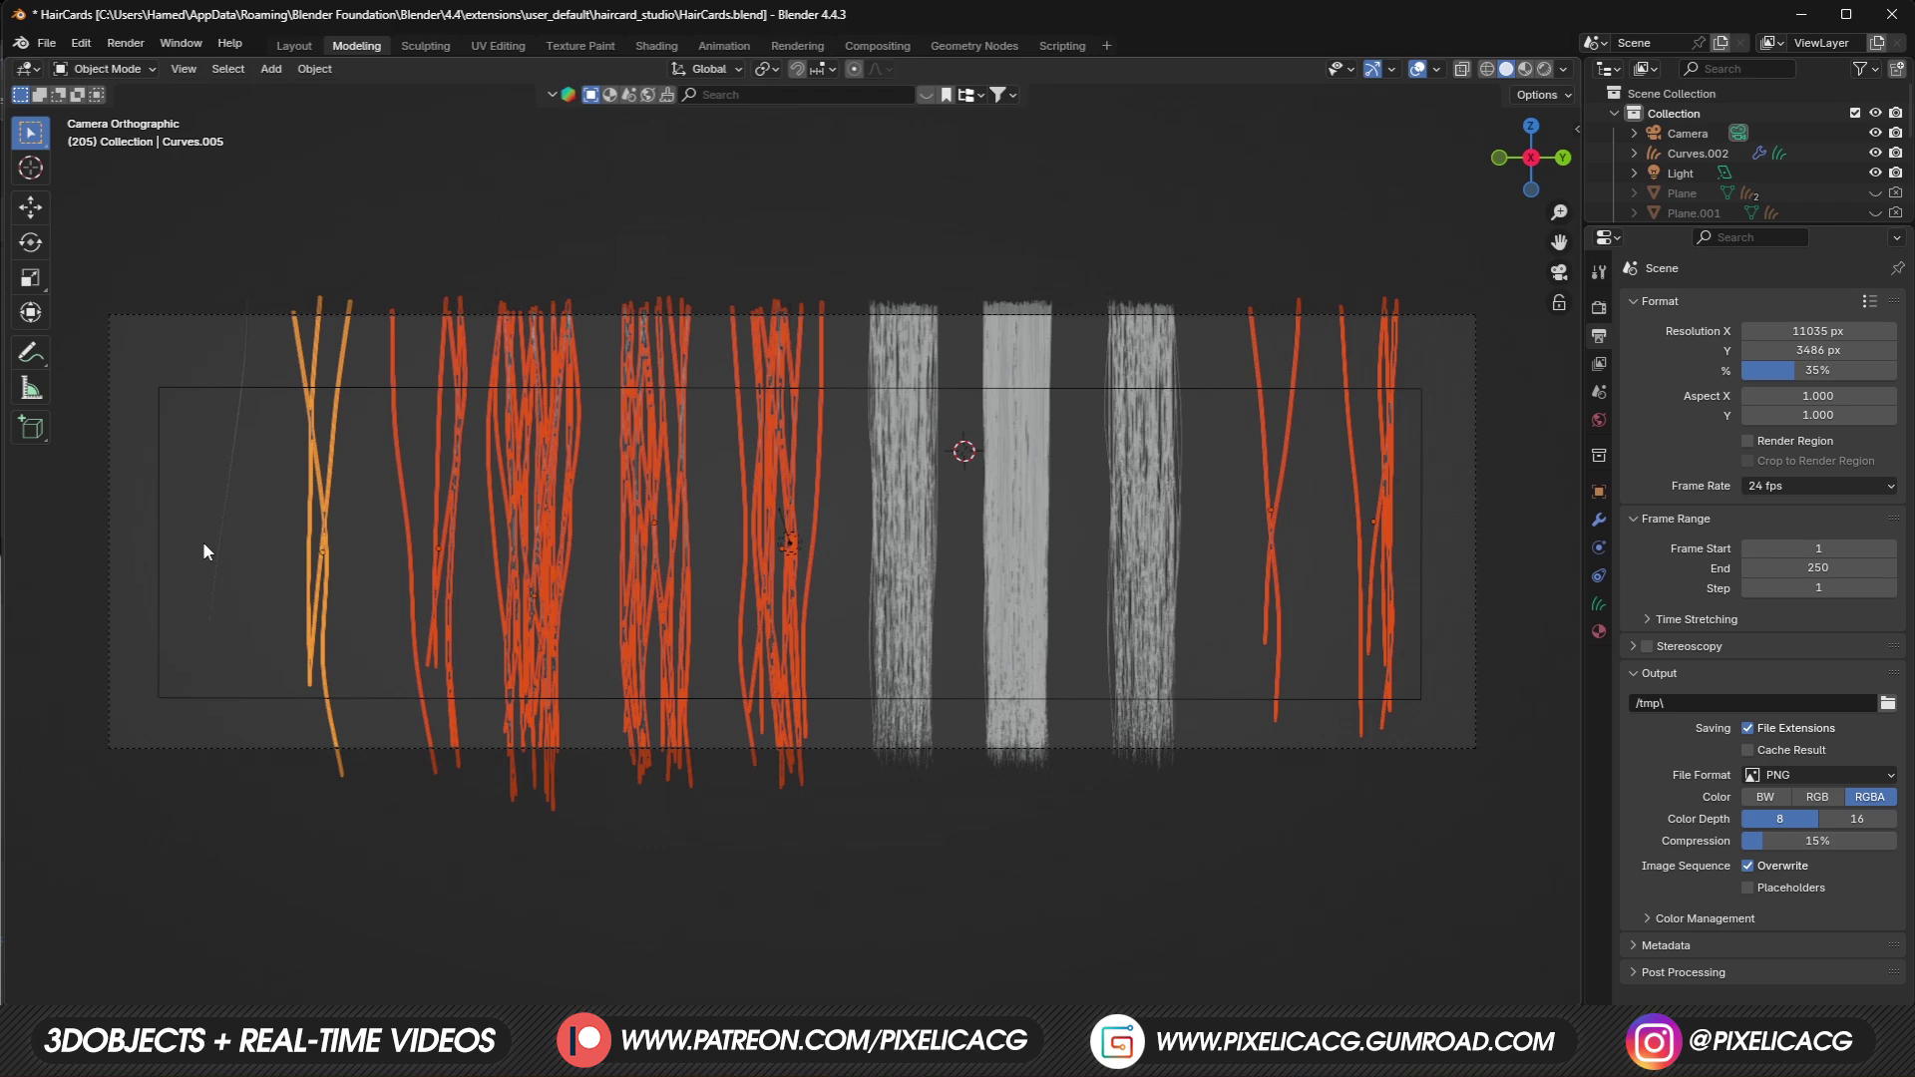
Delete the sparse hair cards around the three dense ones and readjust the output resolution.
{"action": "key", "text": "x"}
{"action": "left_click", "coordinate": [194, 543]}
{"action": "scroll", "coordinate": [714, 592], "scroll_direction": "up", "scroll_amount": 2}
{"action": "middle_click_drag", "start_coordinate": [1062, 606], "coordinate": [908, 606], "text": "shift"}
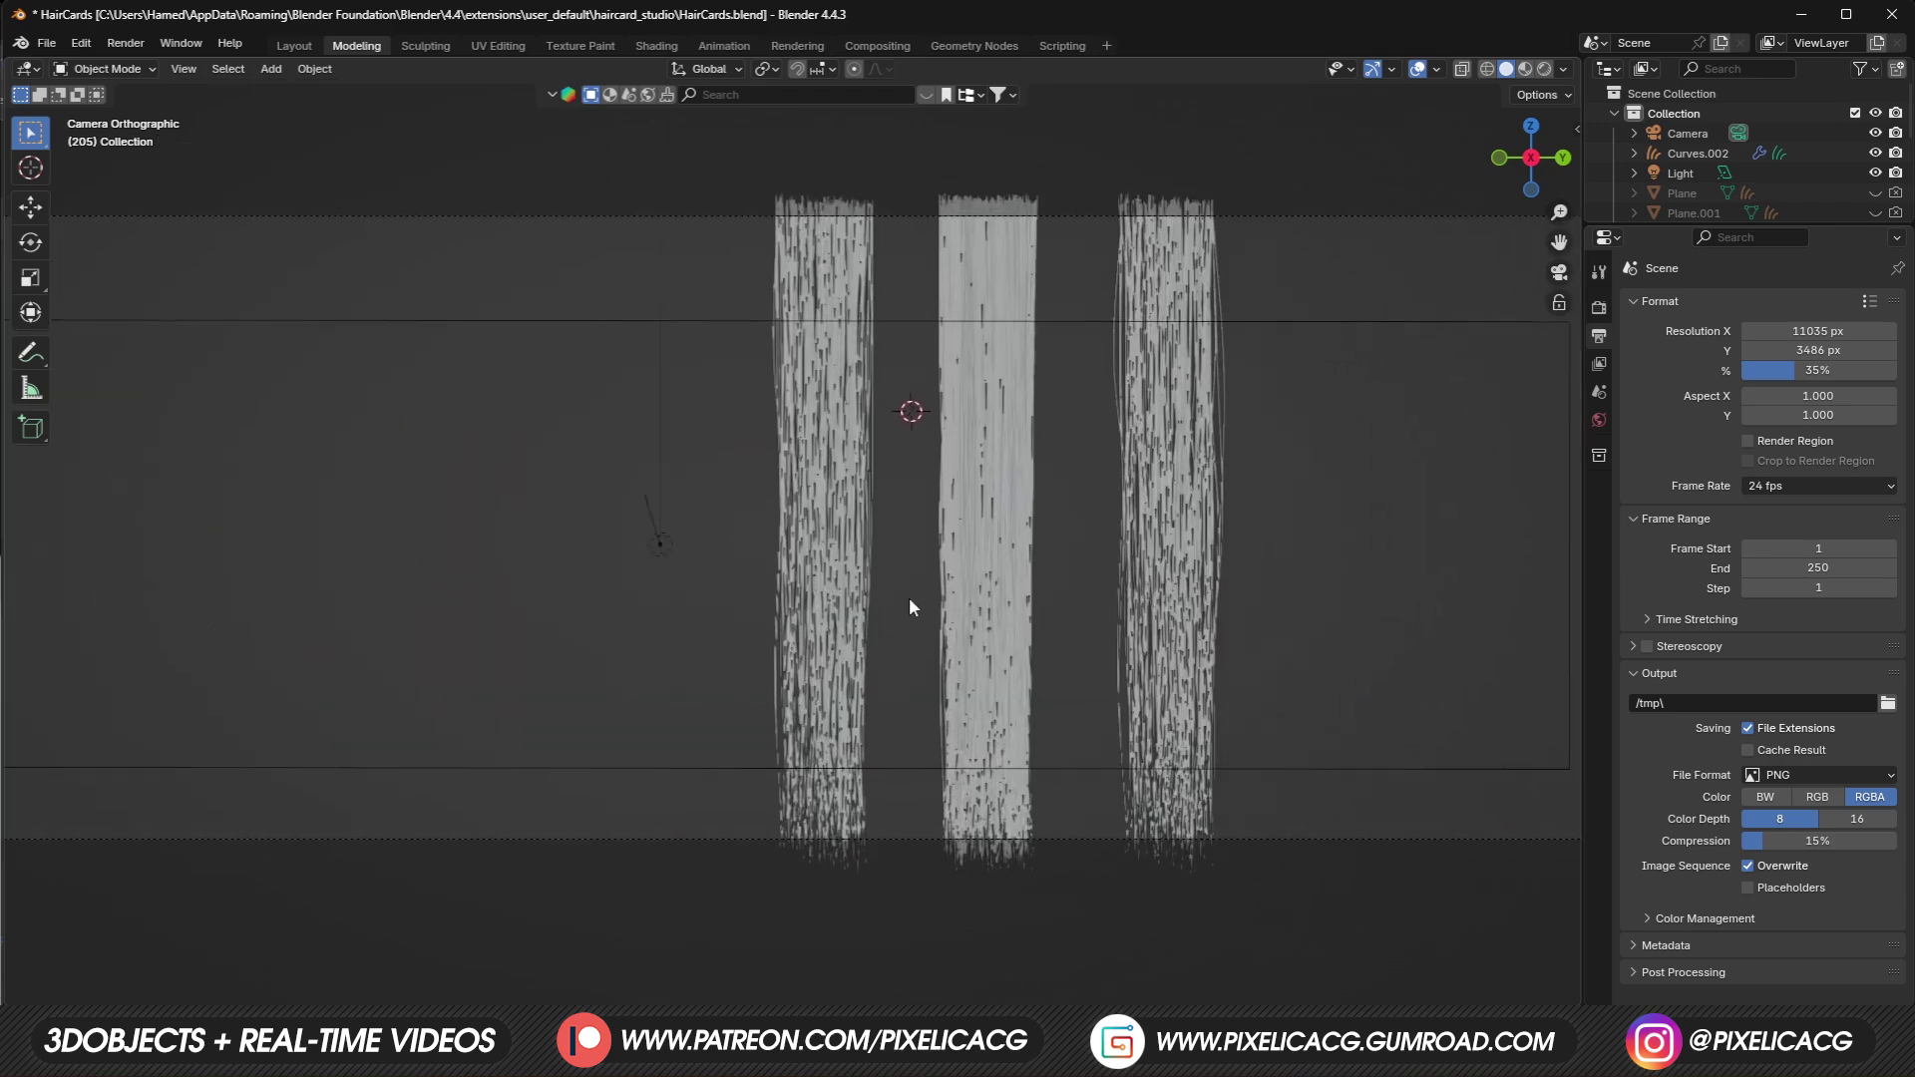
{"action": "mouse_move", "coordinate": [1847, 342]}
{"action": "left_mouse_down"}
{"action": "mouse_move", "coordinate": [1865, 343]}
{"action": "mouse_move", "coordinate": [1847, 342]}
{"action": "left_mouse_up"}
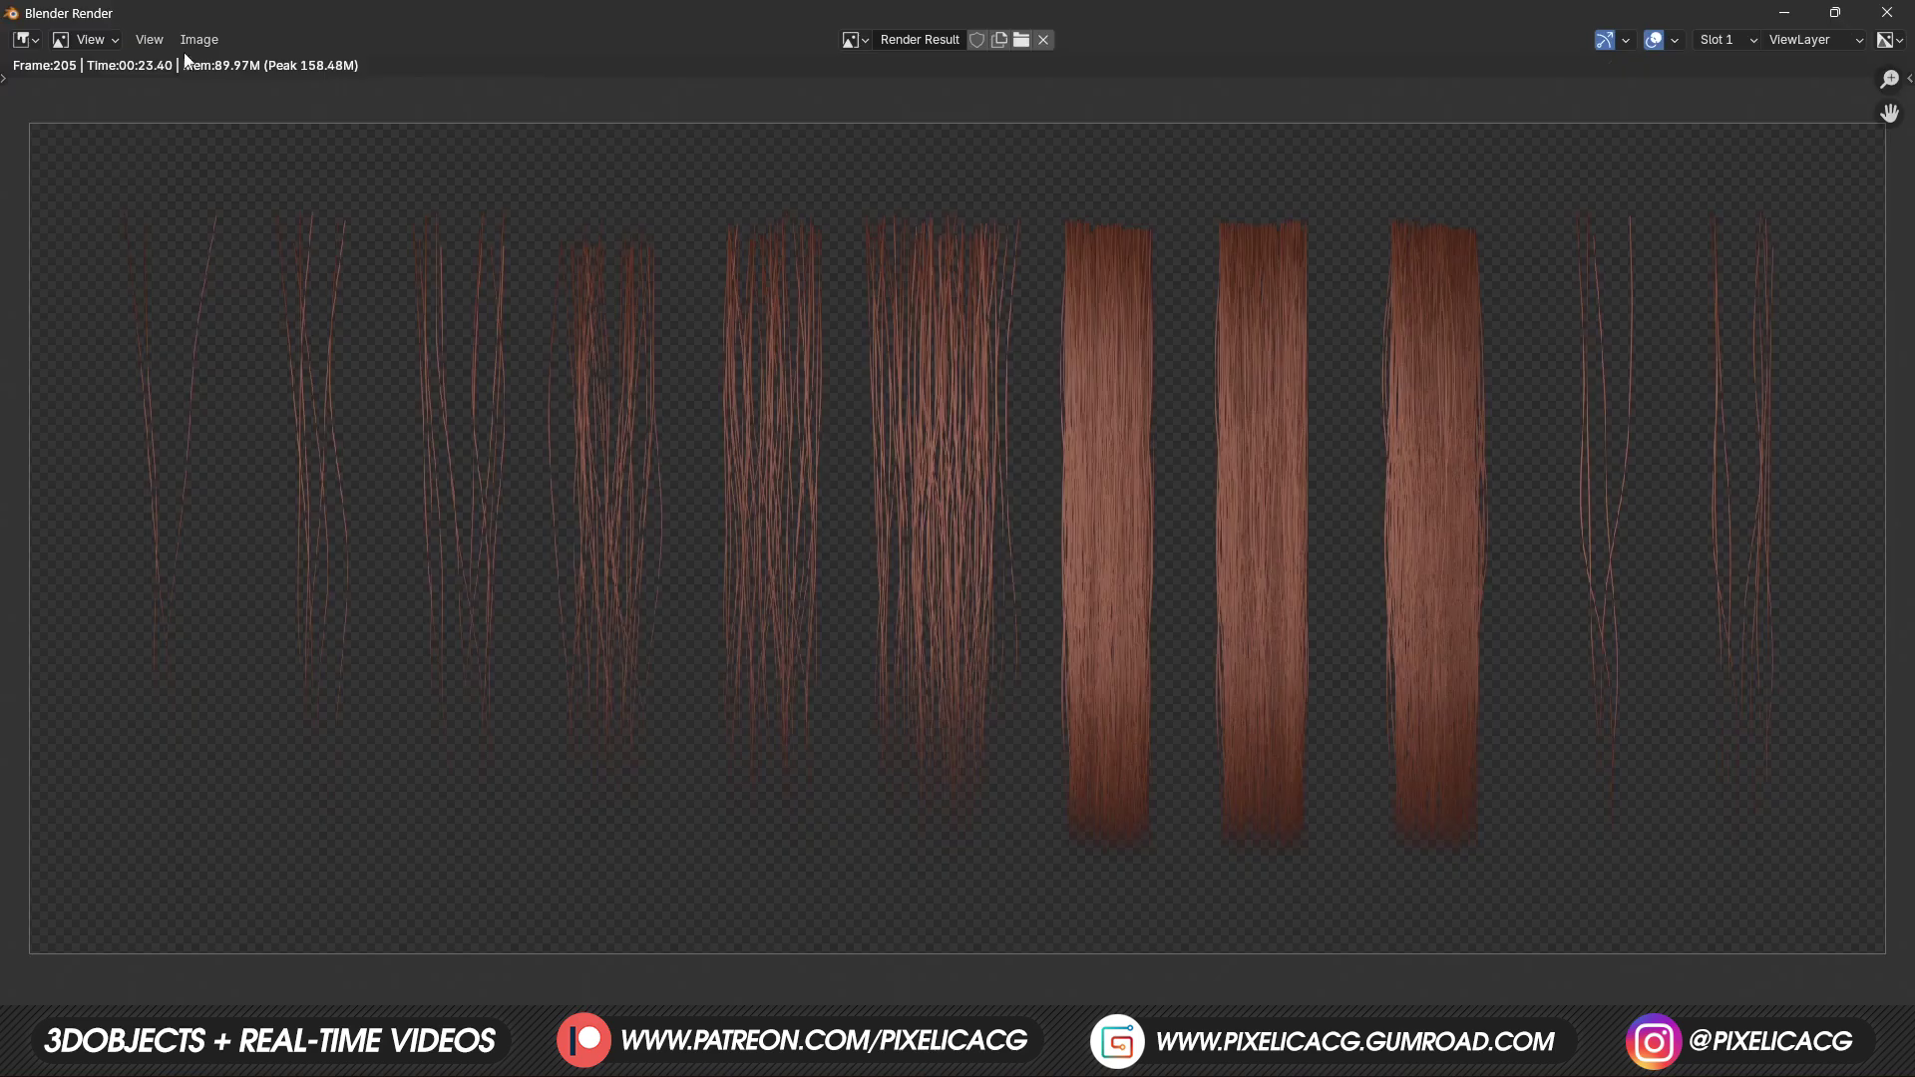
Save the finished render as haircard.png in the haircard_studio folder.
{"action": "left_click", "coordinate": [199, 39]}
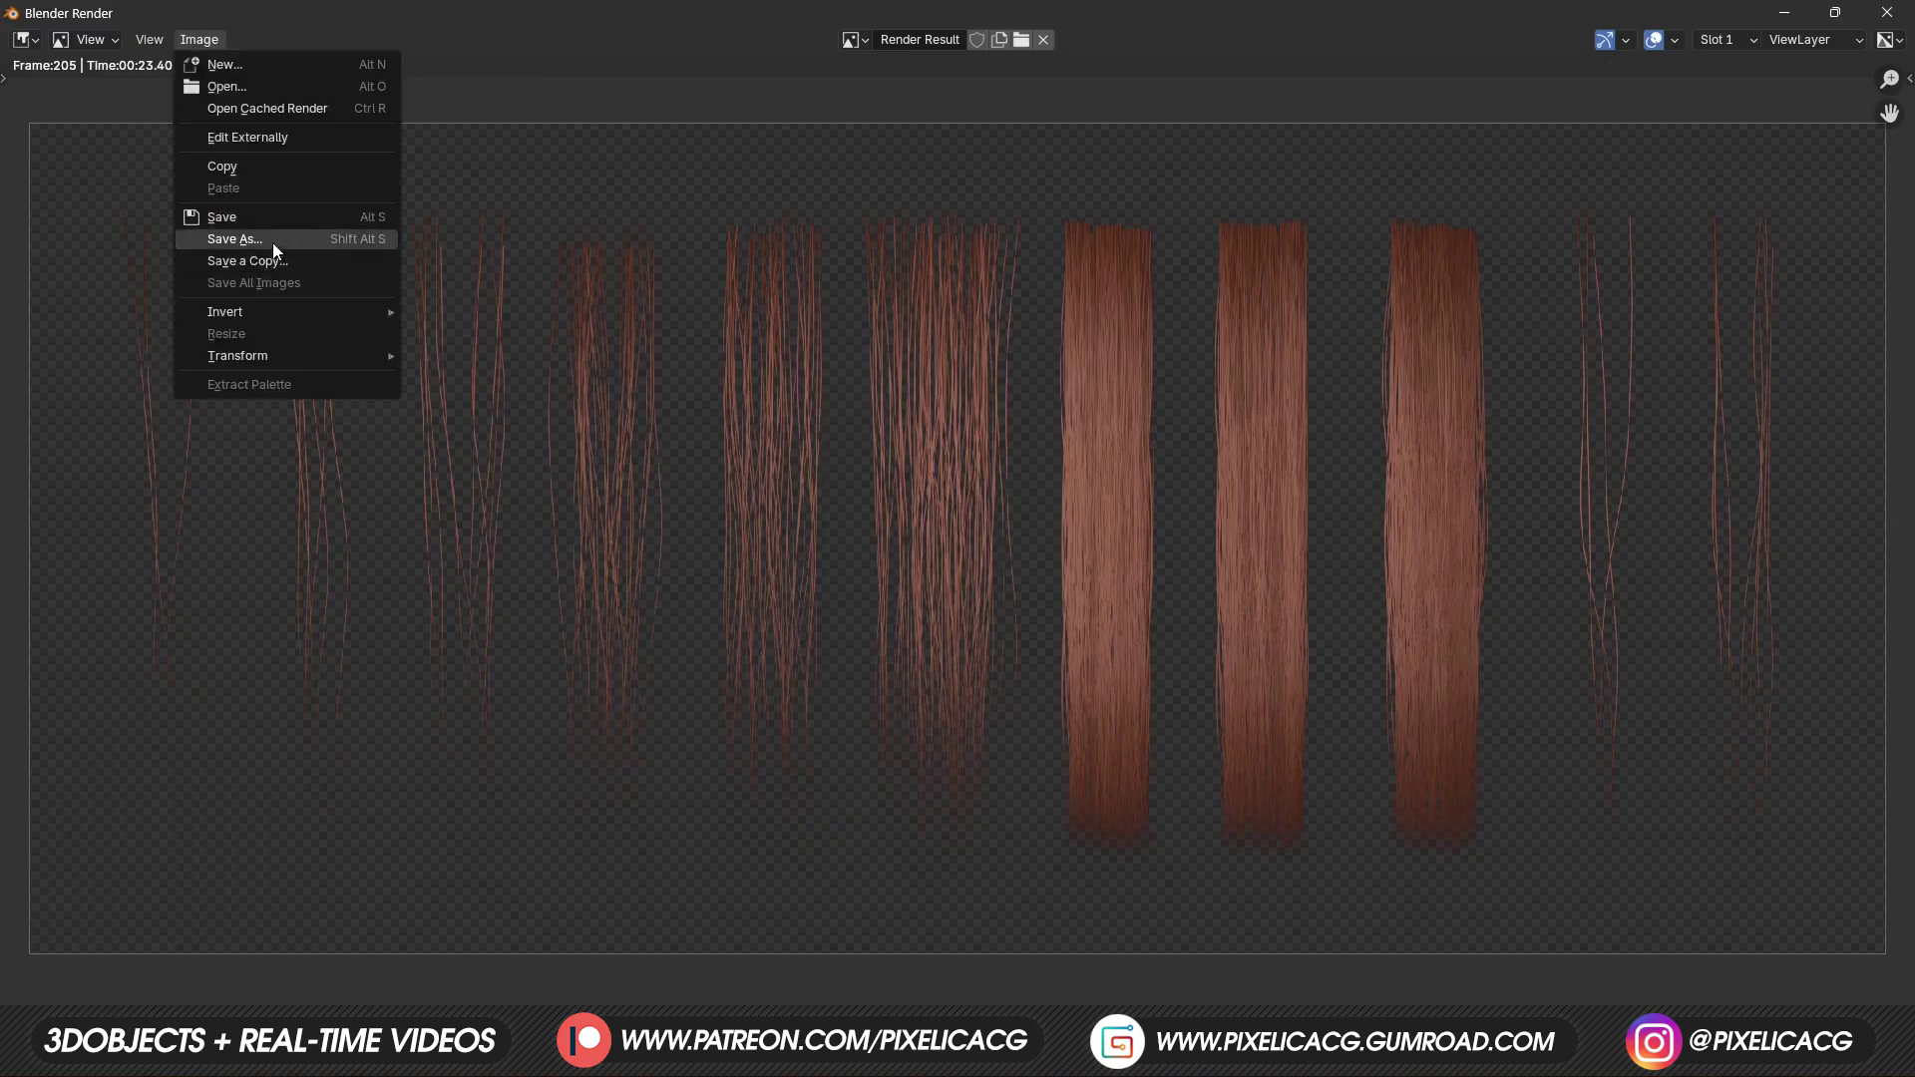
{"action": "left_click", "coordinate": [272, 241]}
{"action": "left_click", "coordinate": [968, 788]}
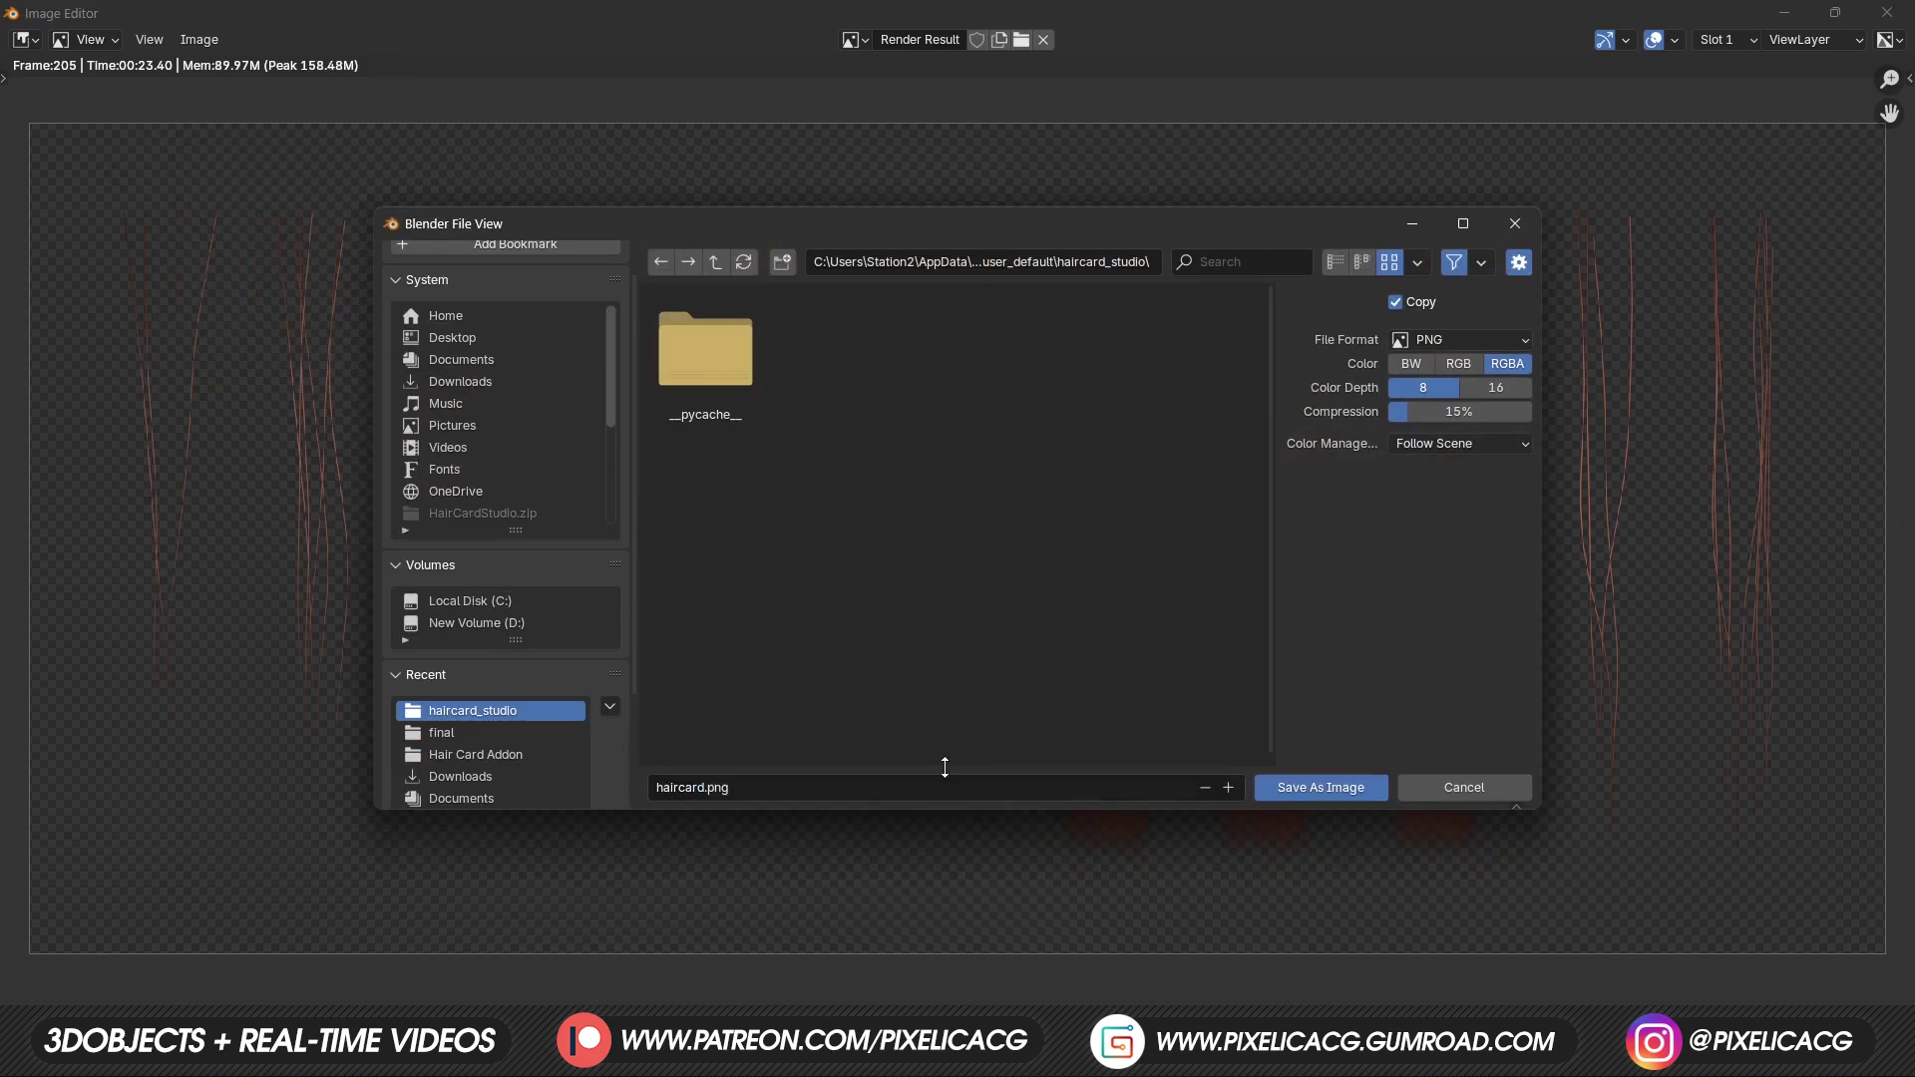
{"action": "left_click", "coordinate": [1341, 790]}
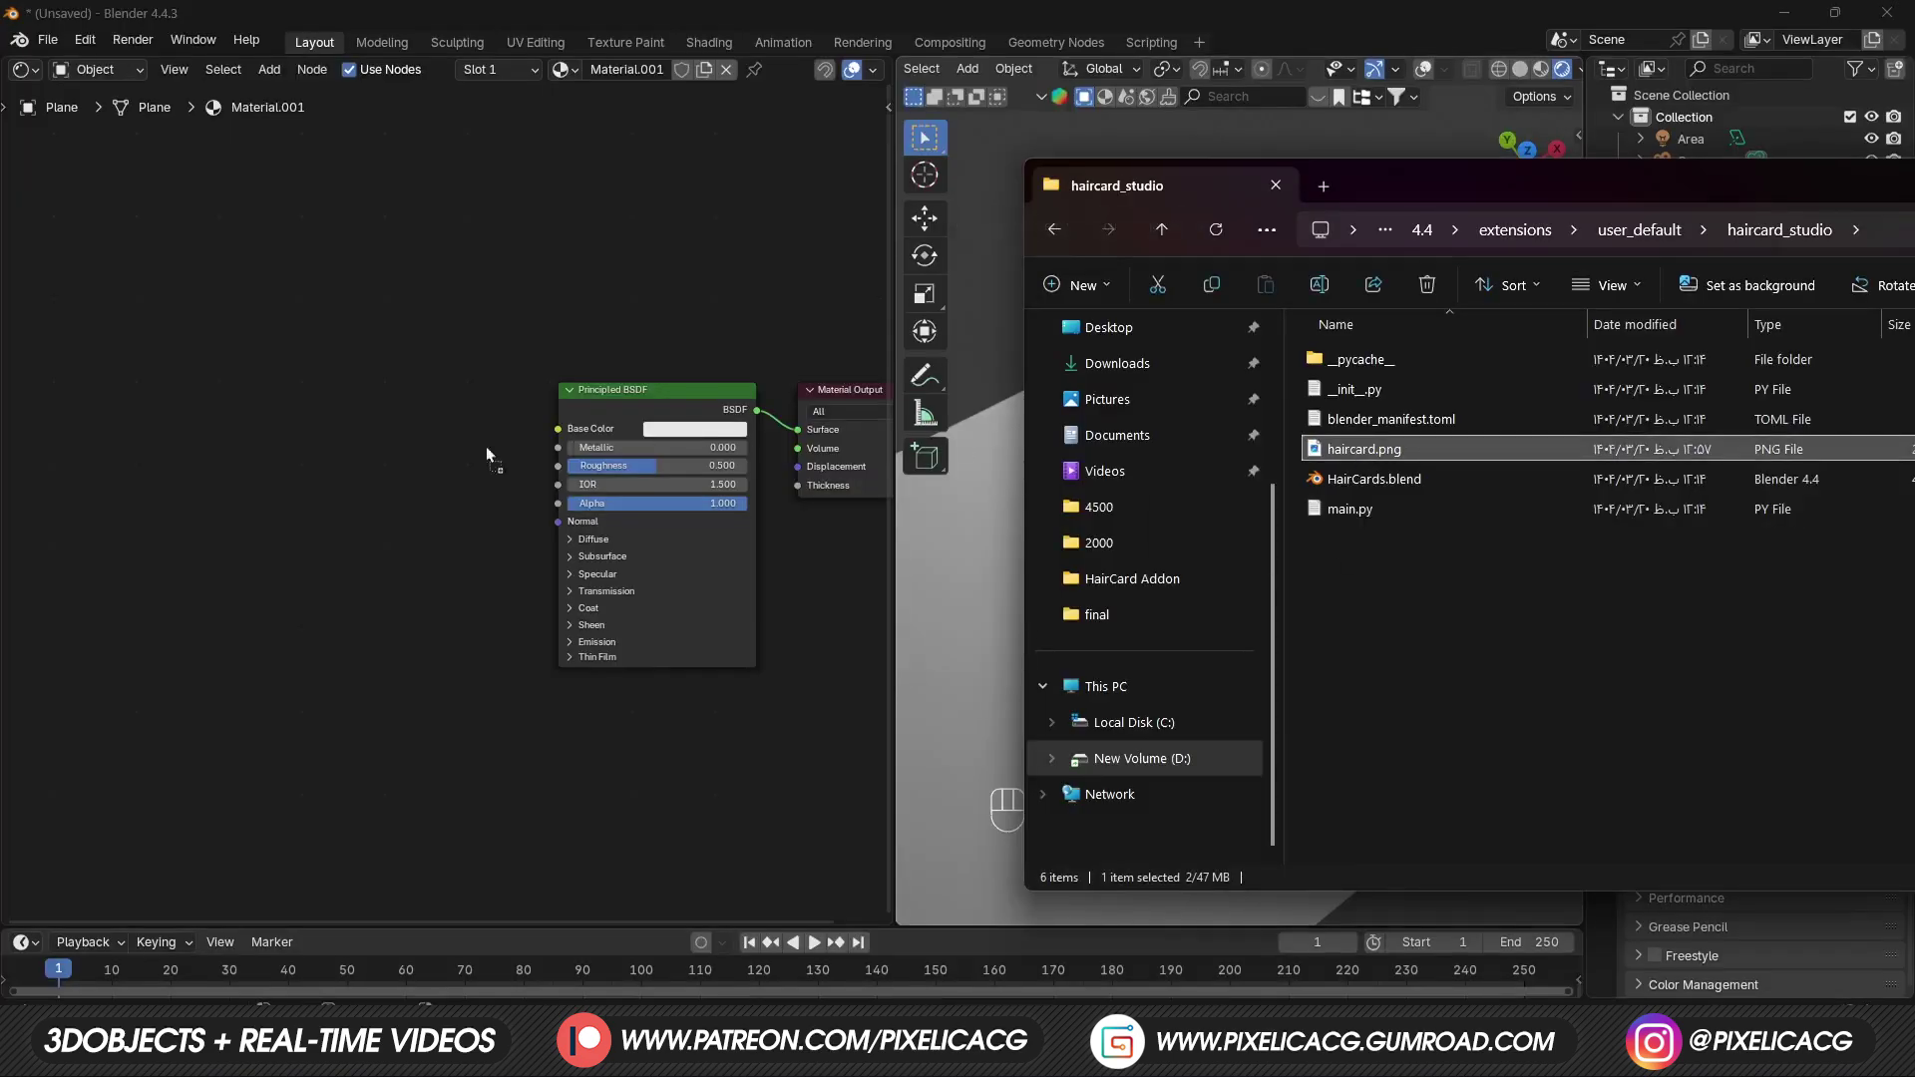
Add haircard.png as an image texture to the plane's material, linking its color to Base Color and its alpha to Alpha.
{"action": "left_click_drag", "start_coordinate": [337, 448], "coordinate": [338, 430]}
{"action": "left_click", "coordinate": [514, 470]}
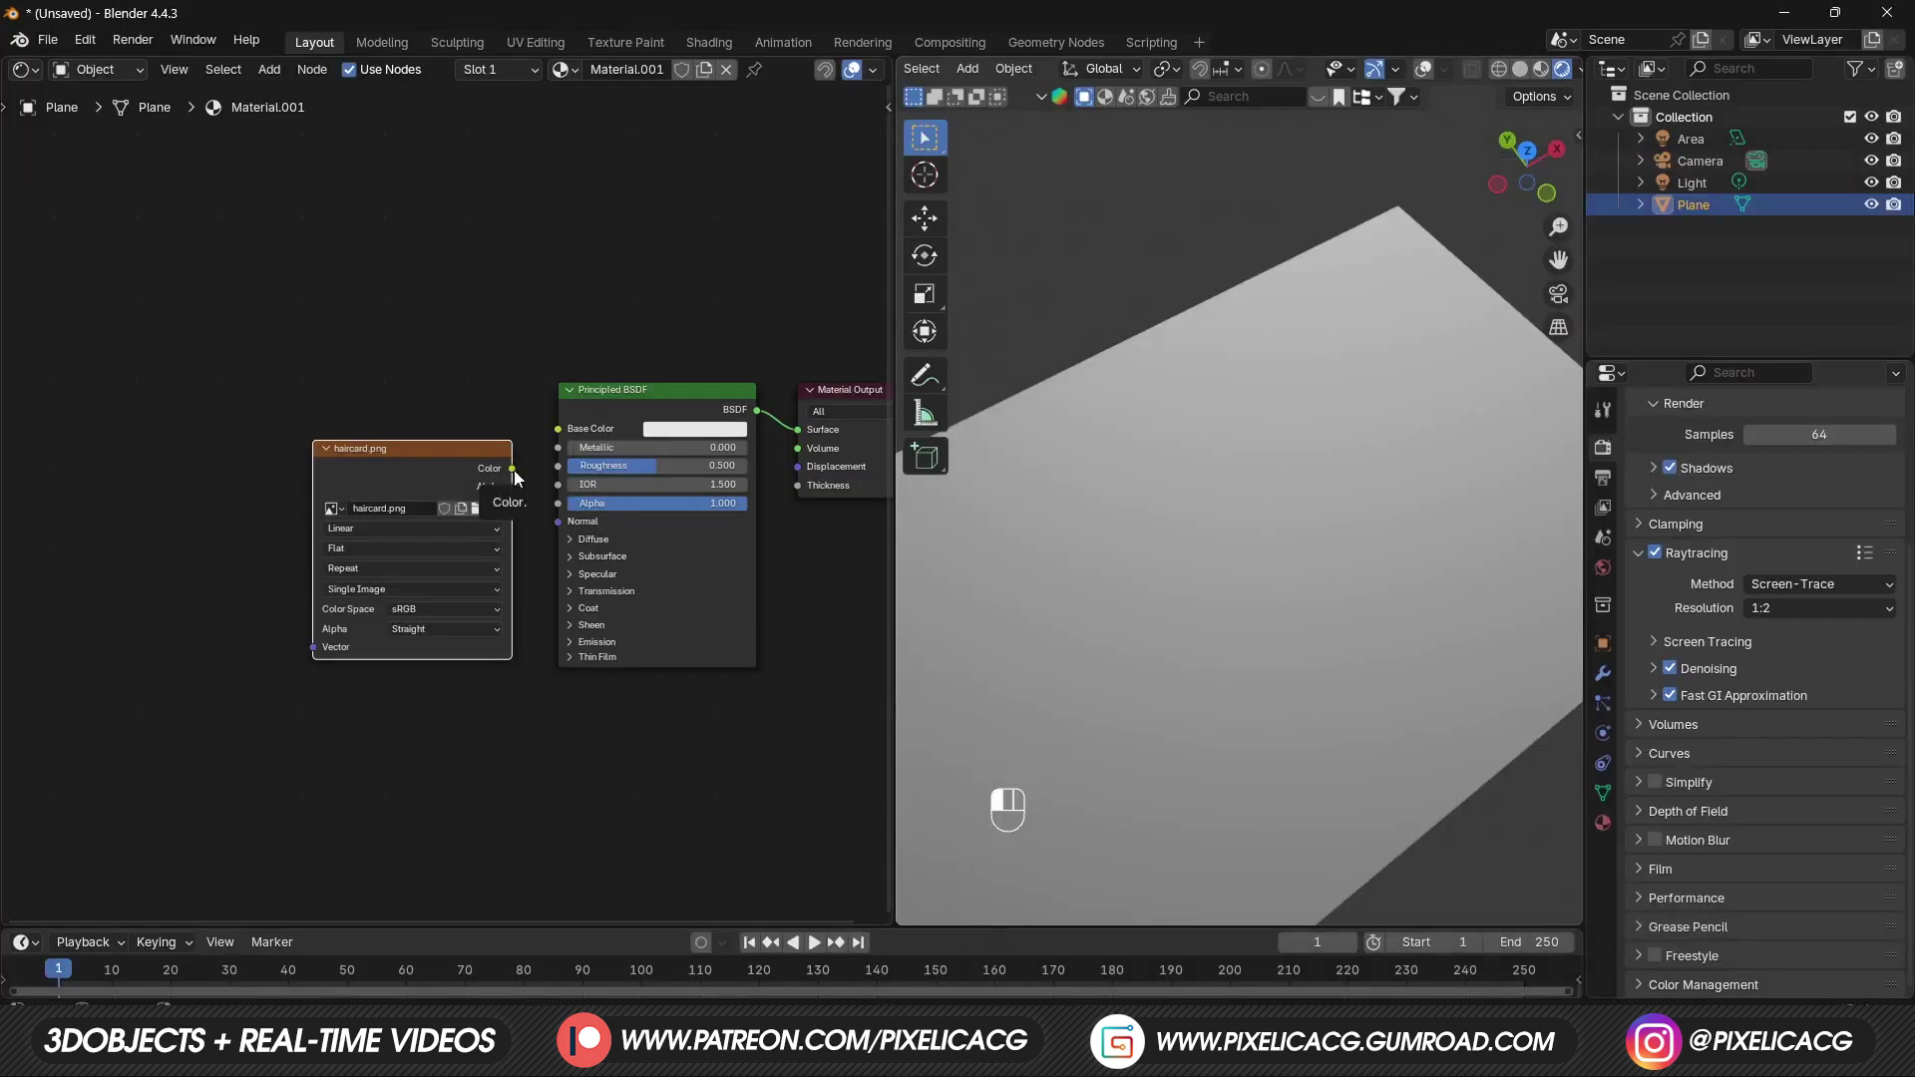
{"action": "left_click_drag", "start_coordinate": [546, 435], "coordinate": [464, 444]}
{"action": "left_click_drag", "start_coordinate": [480, 461], "coordinate": [558, 503]}
{"action": "key", "text": "F10"}
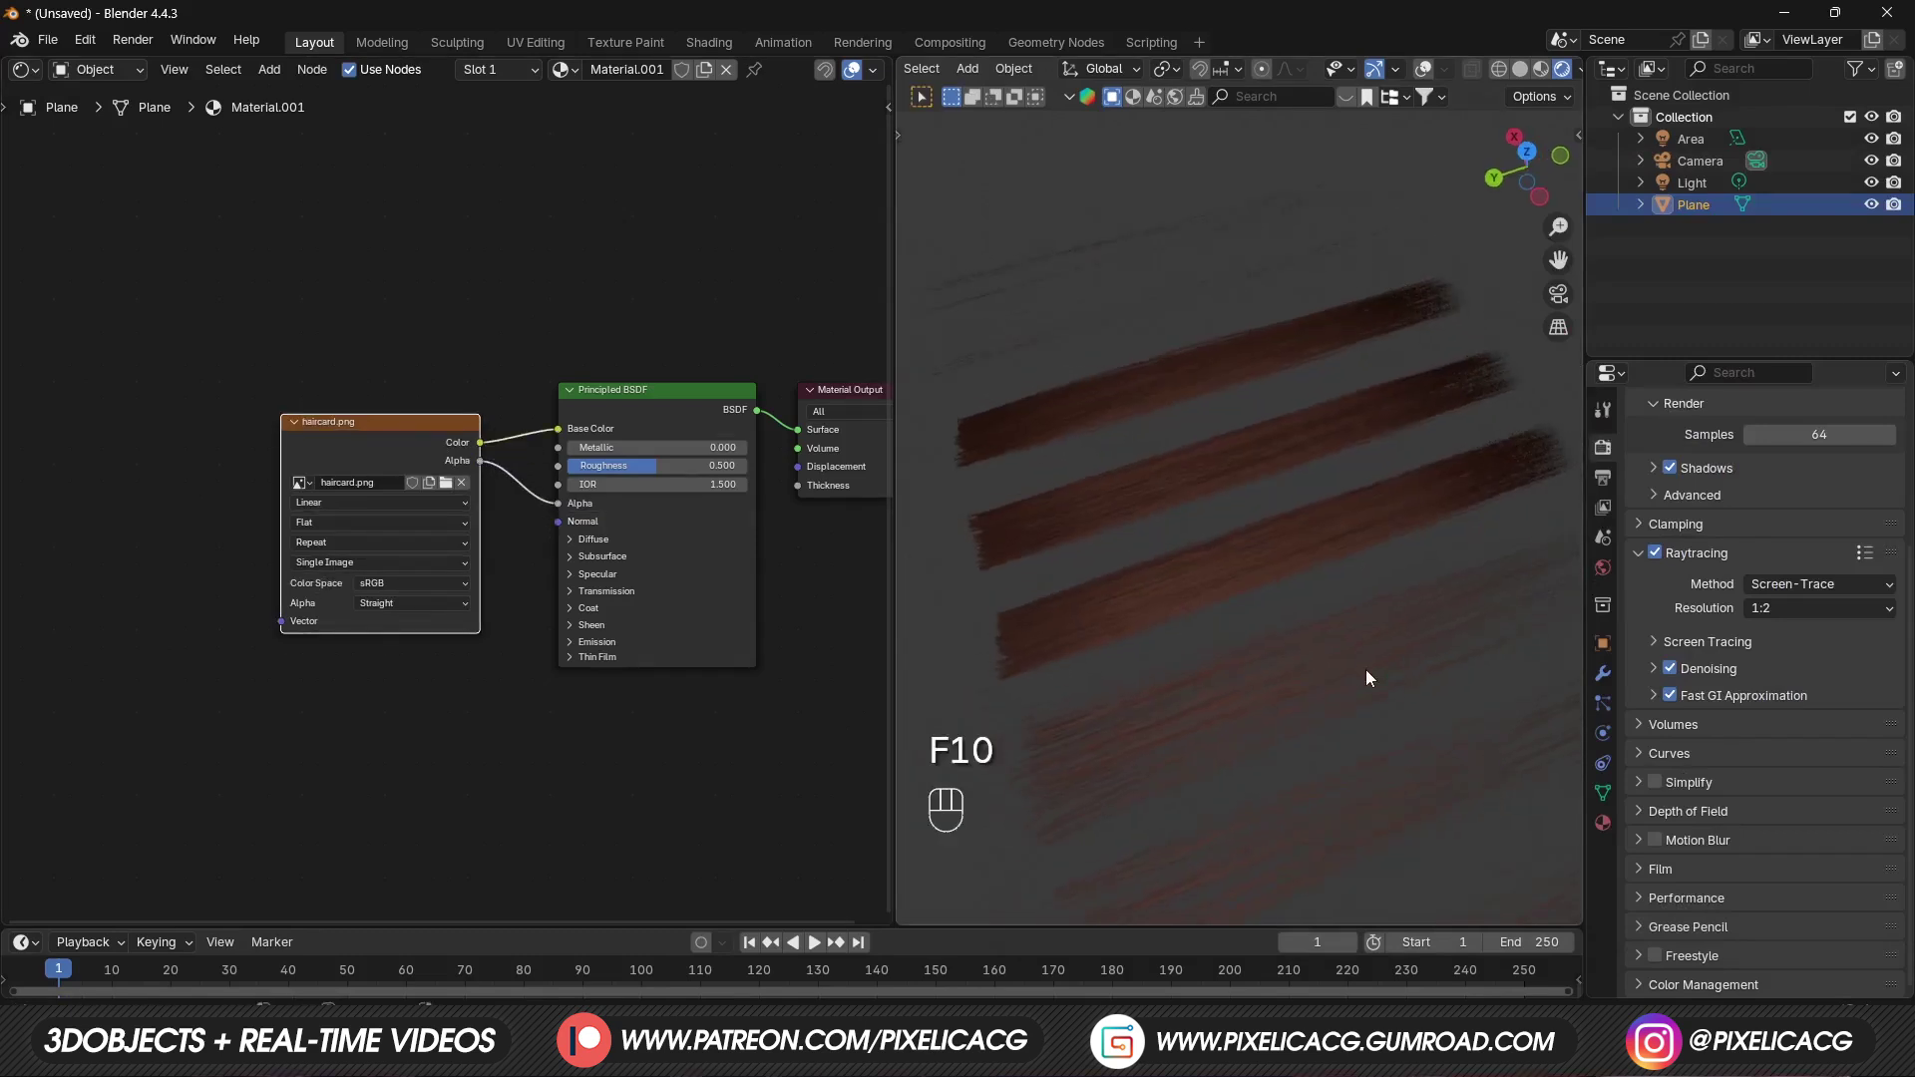
{"action": "middle_click_drag", "start_coordinate": [1366, 675], "coordinate": [1188, 662]}
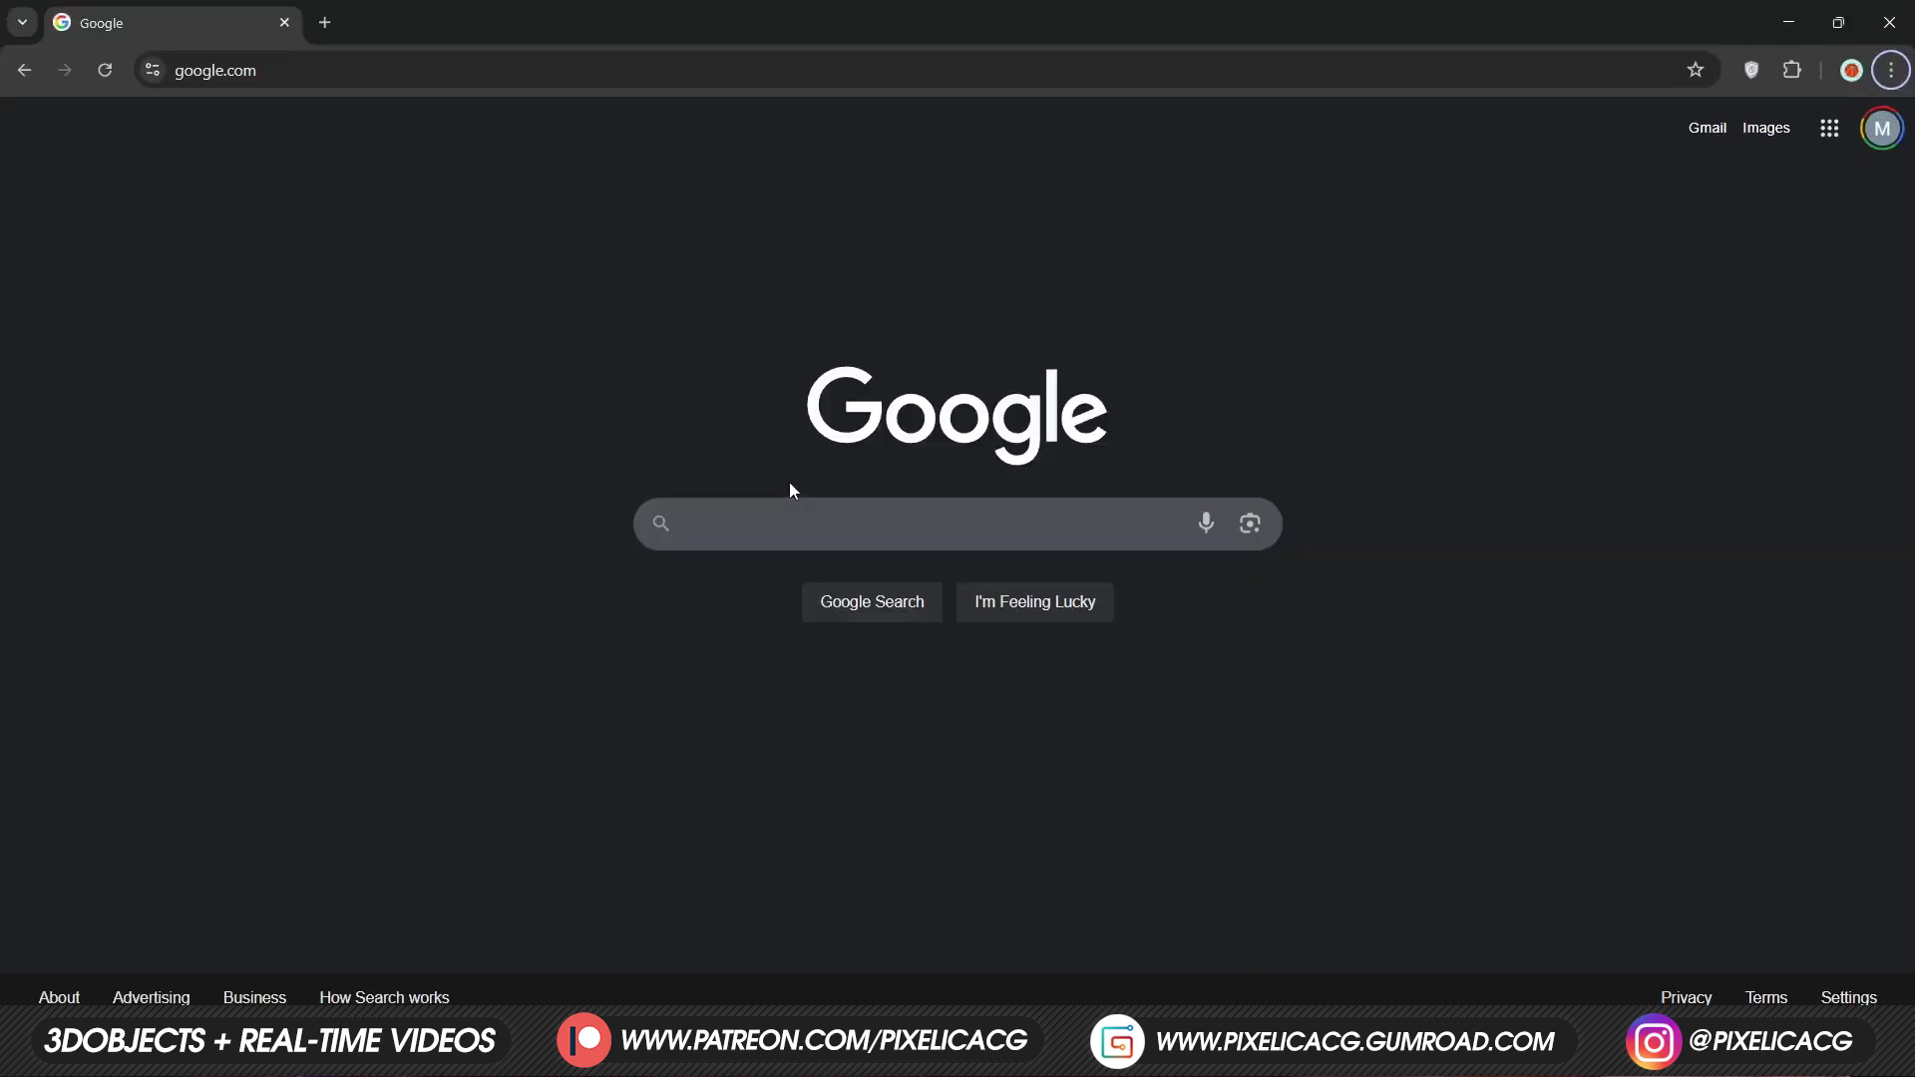
In the web browser, search Google for a normal map generator on GitHub and open the latest NormalmapGenerator release.
{"action": "type", "text": "normal map"}
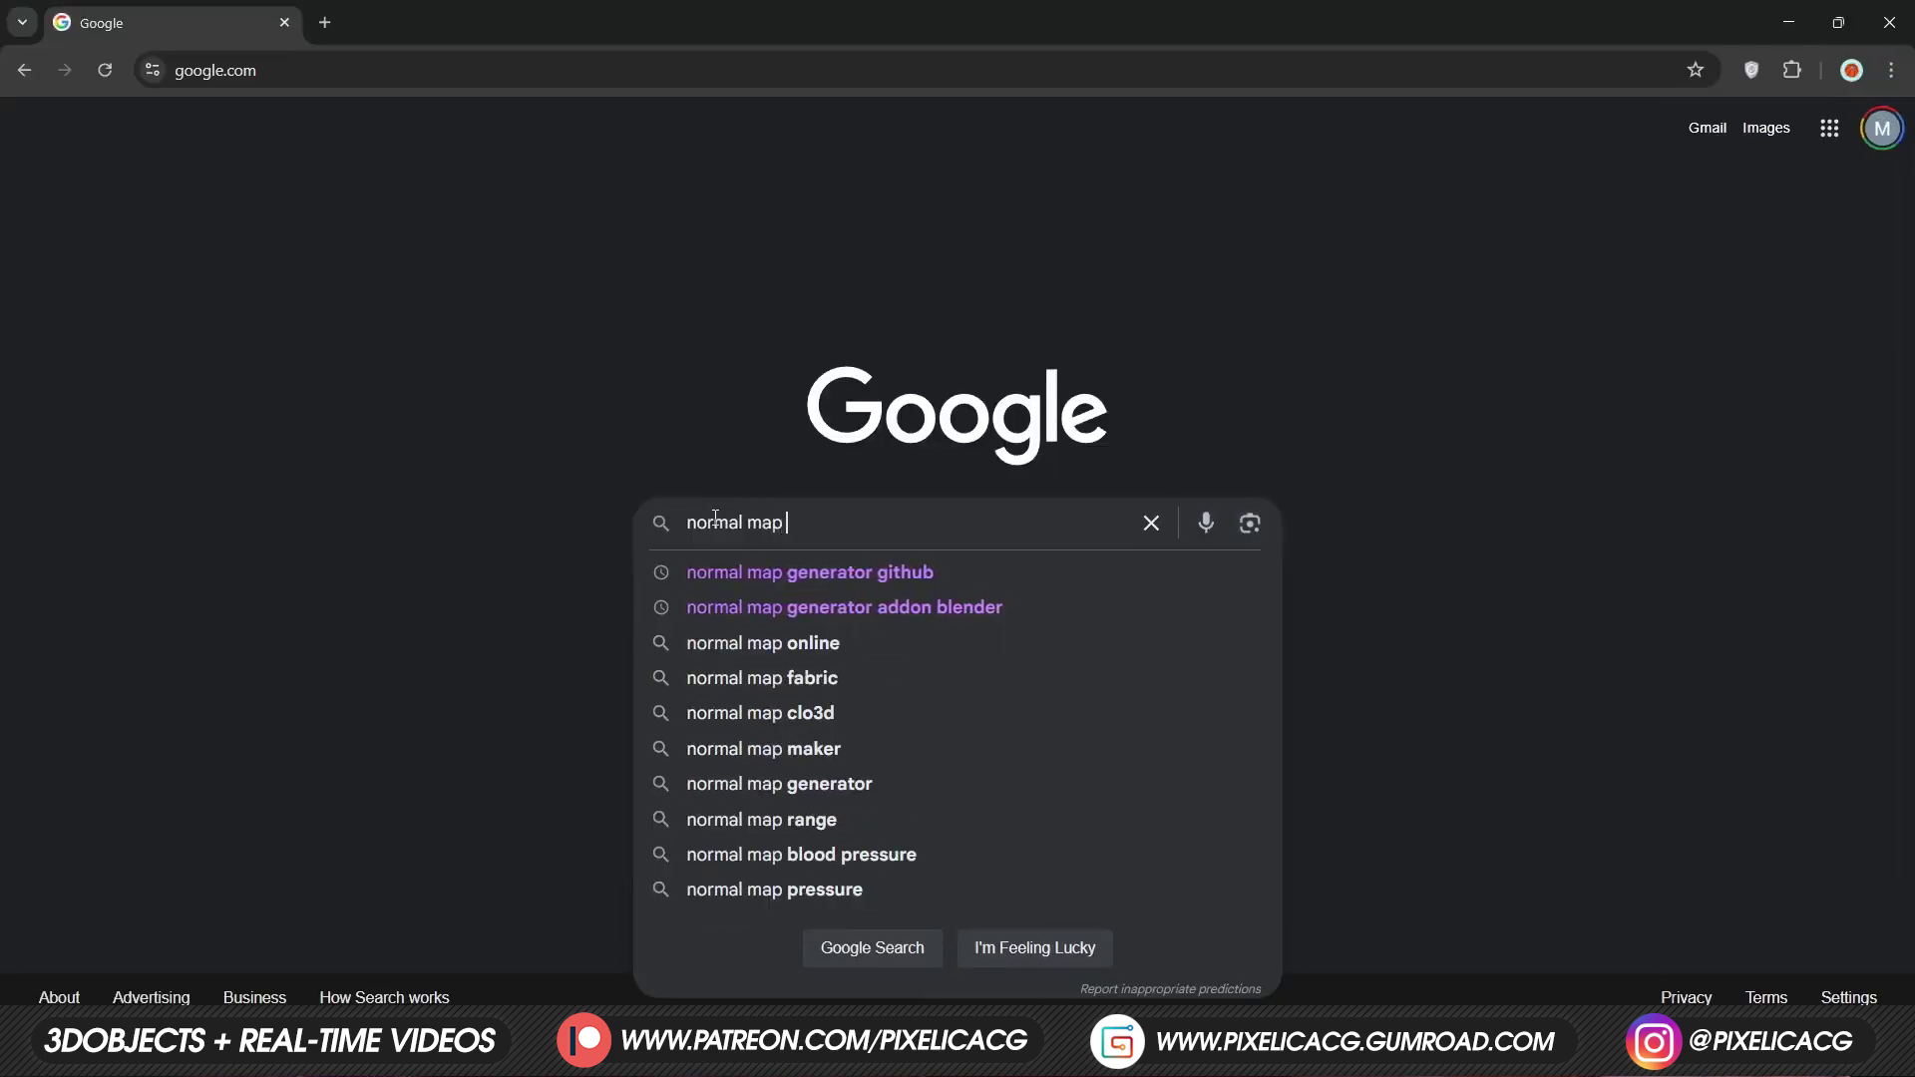
{"action": "key", "text": "Down"}
{"action": "key", "text": "Return"}
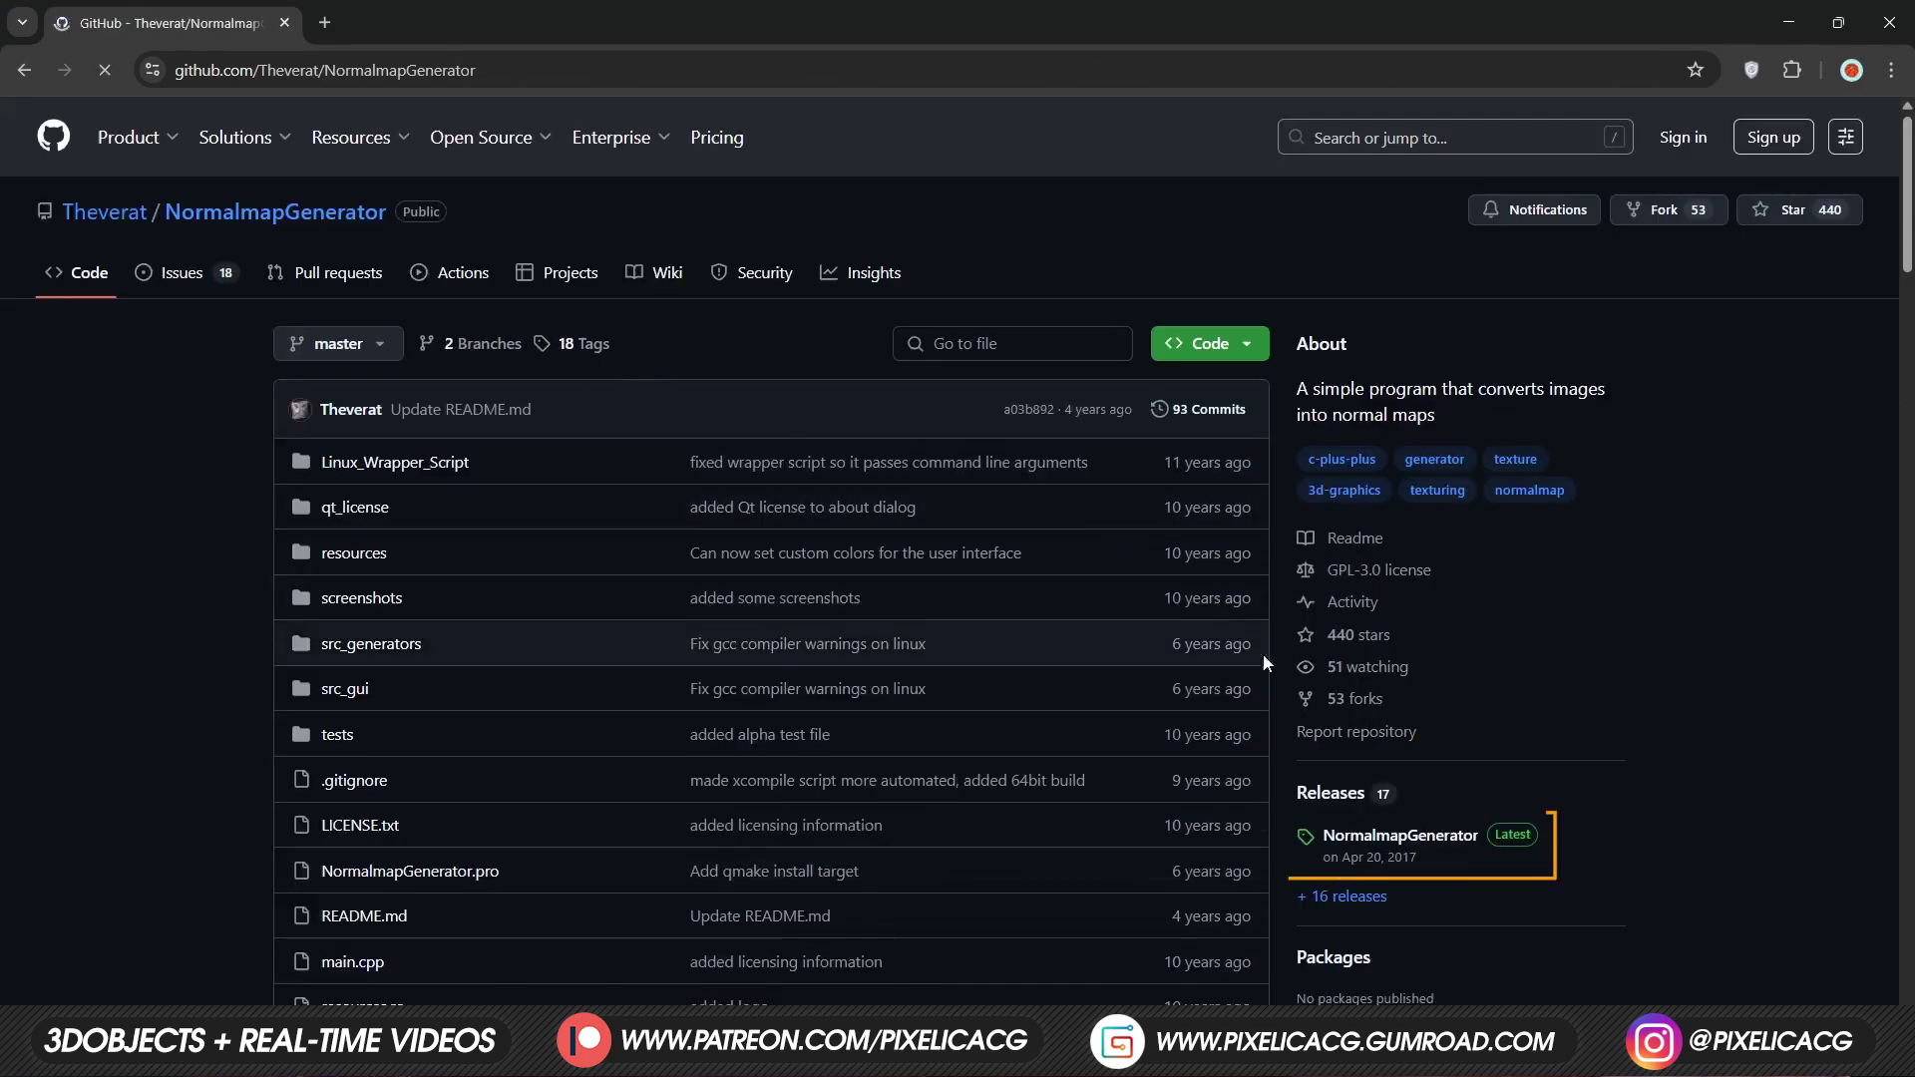
{"action": "left_click", "coordinate": [1375, 838]}
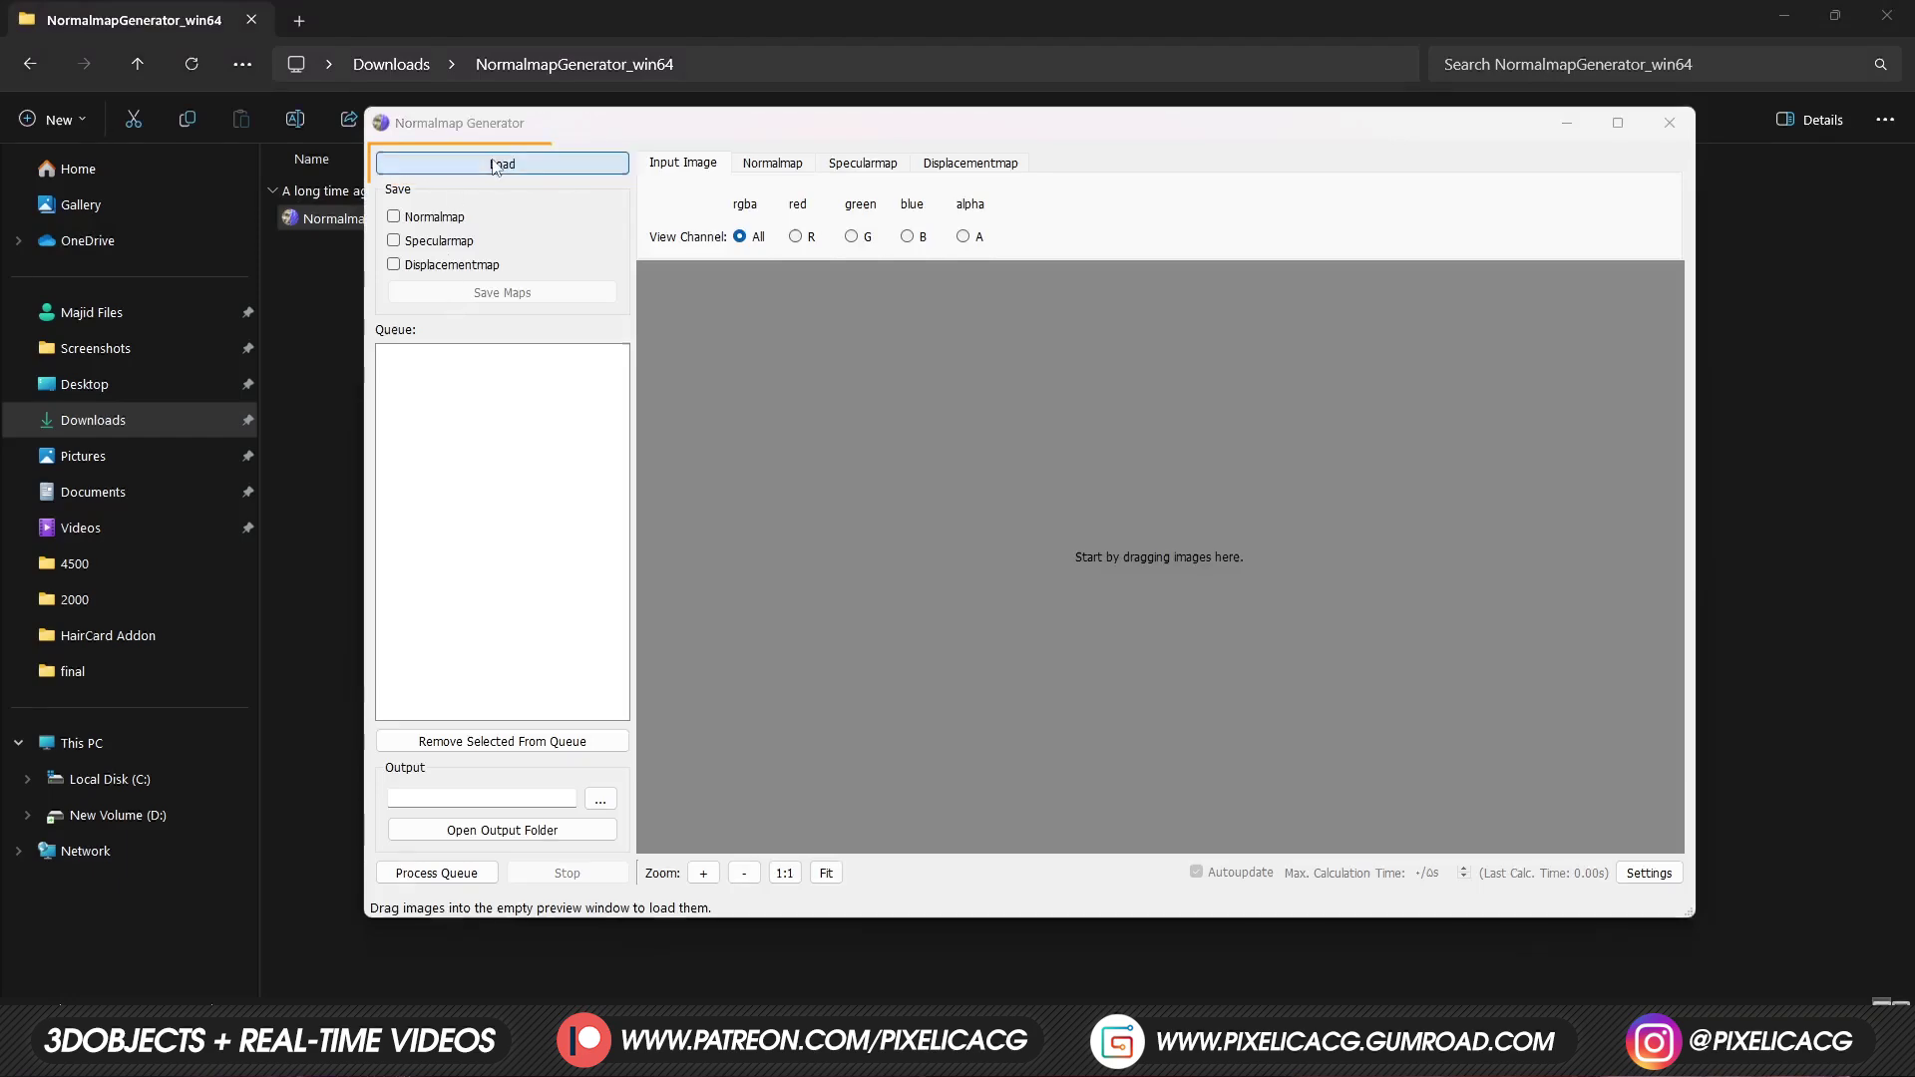
In Normalmap Generator, load haircard.png from the haircard_studio folder and generate its normal map preview.
{"action": "left_click", "coordinate": [504, 158]}
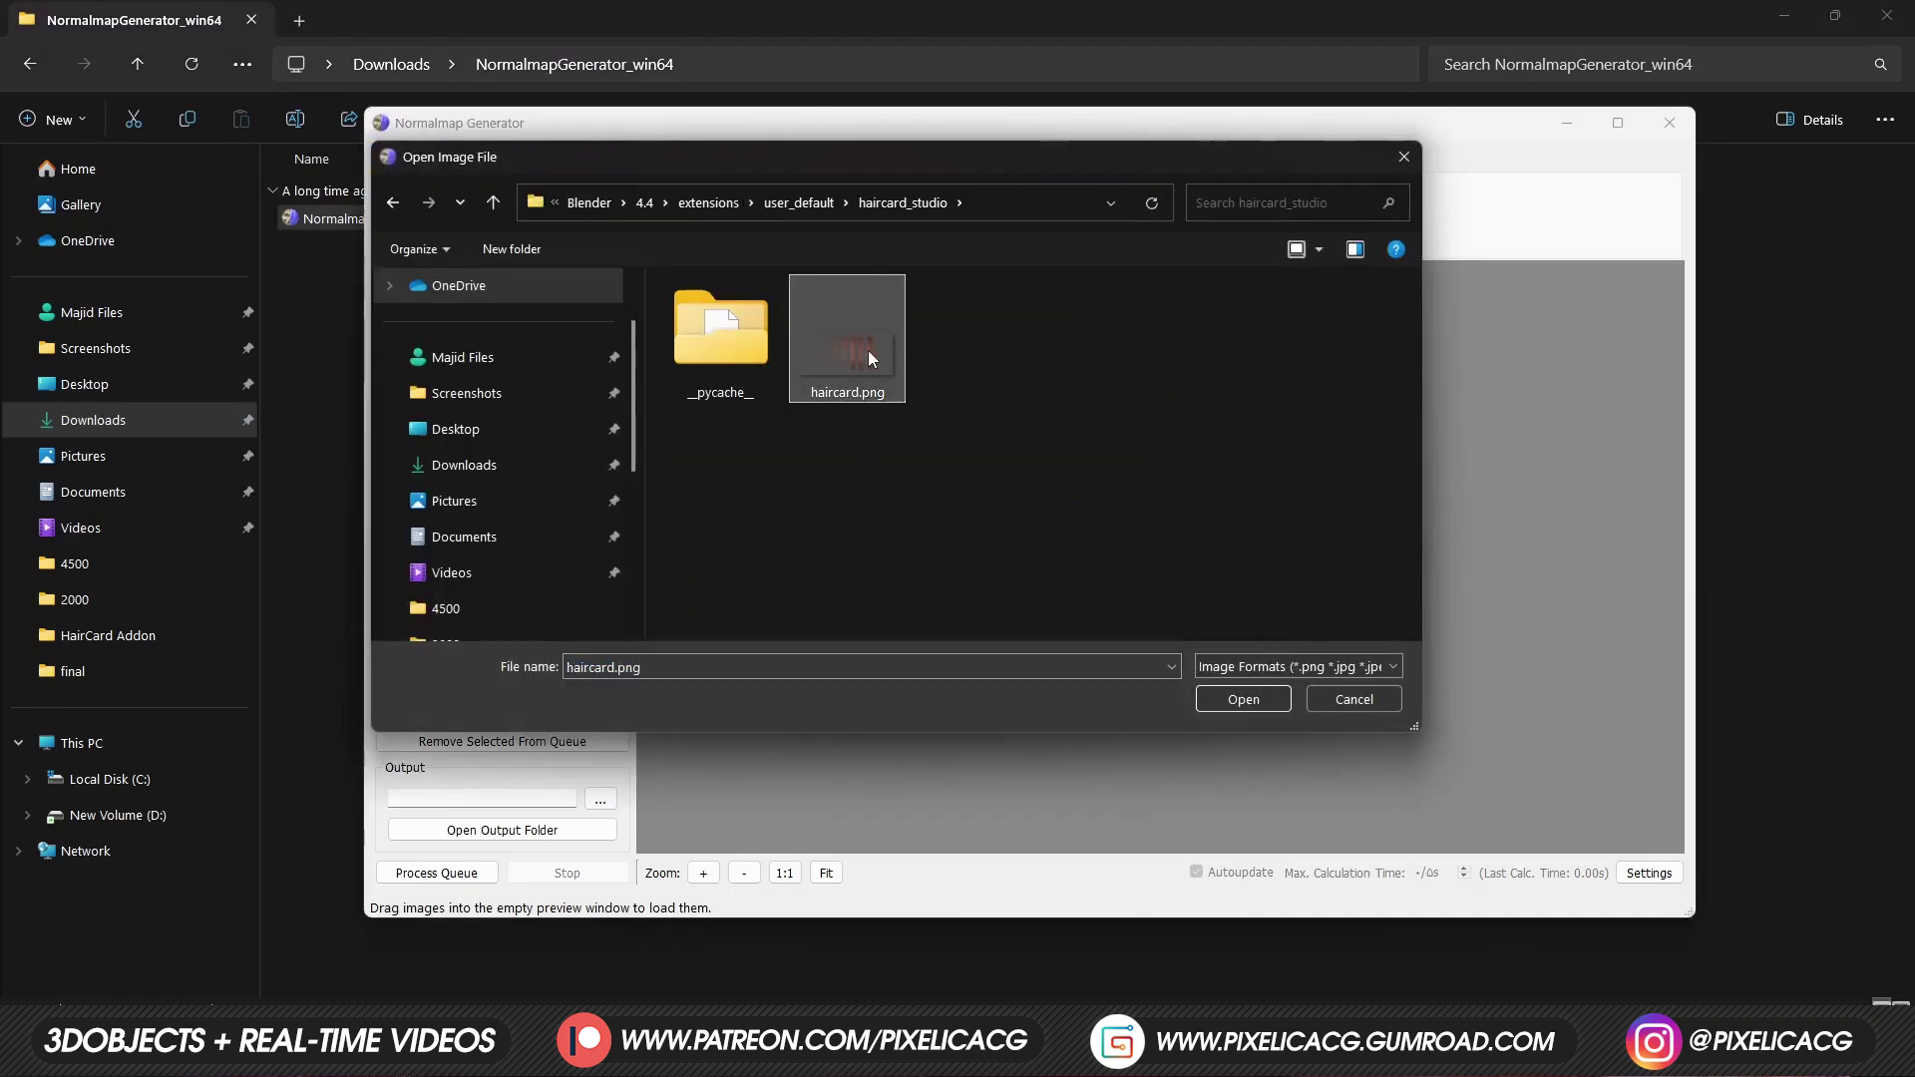
{"action": "double_click", "coordinate": [868, 355]}
{"action": "left_click", "coordinate": [771, 163]}
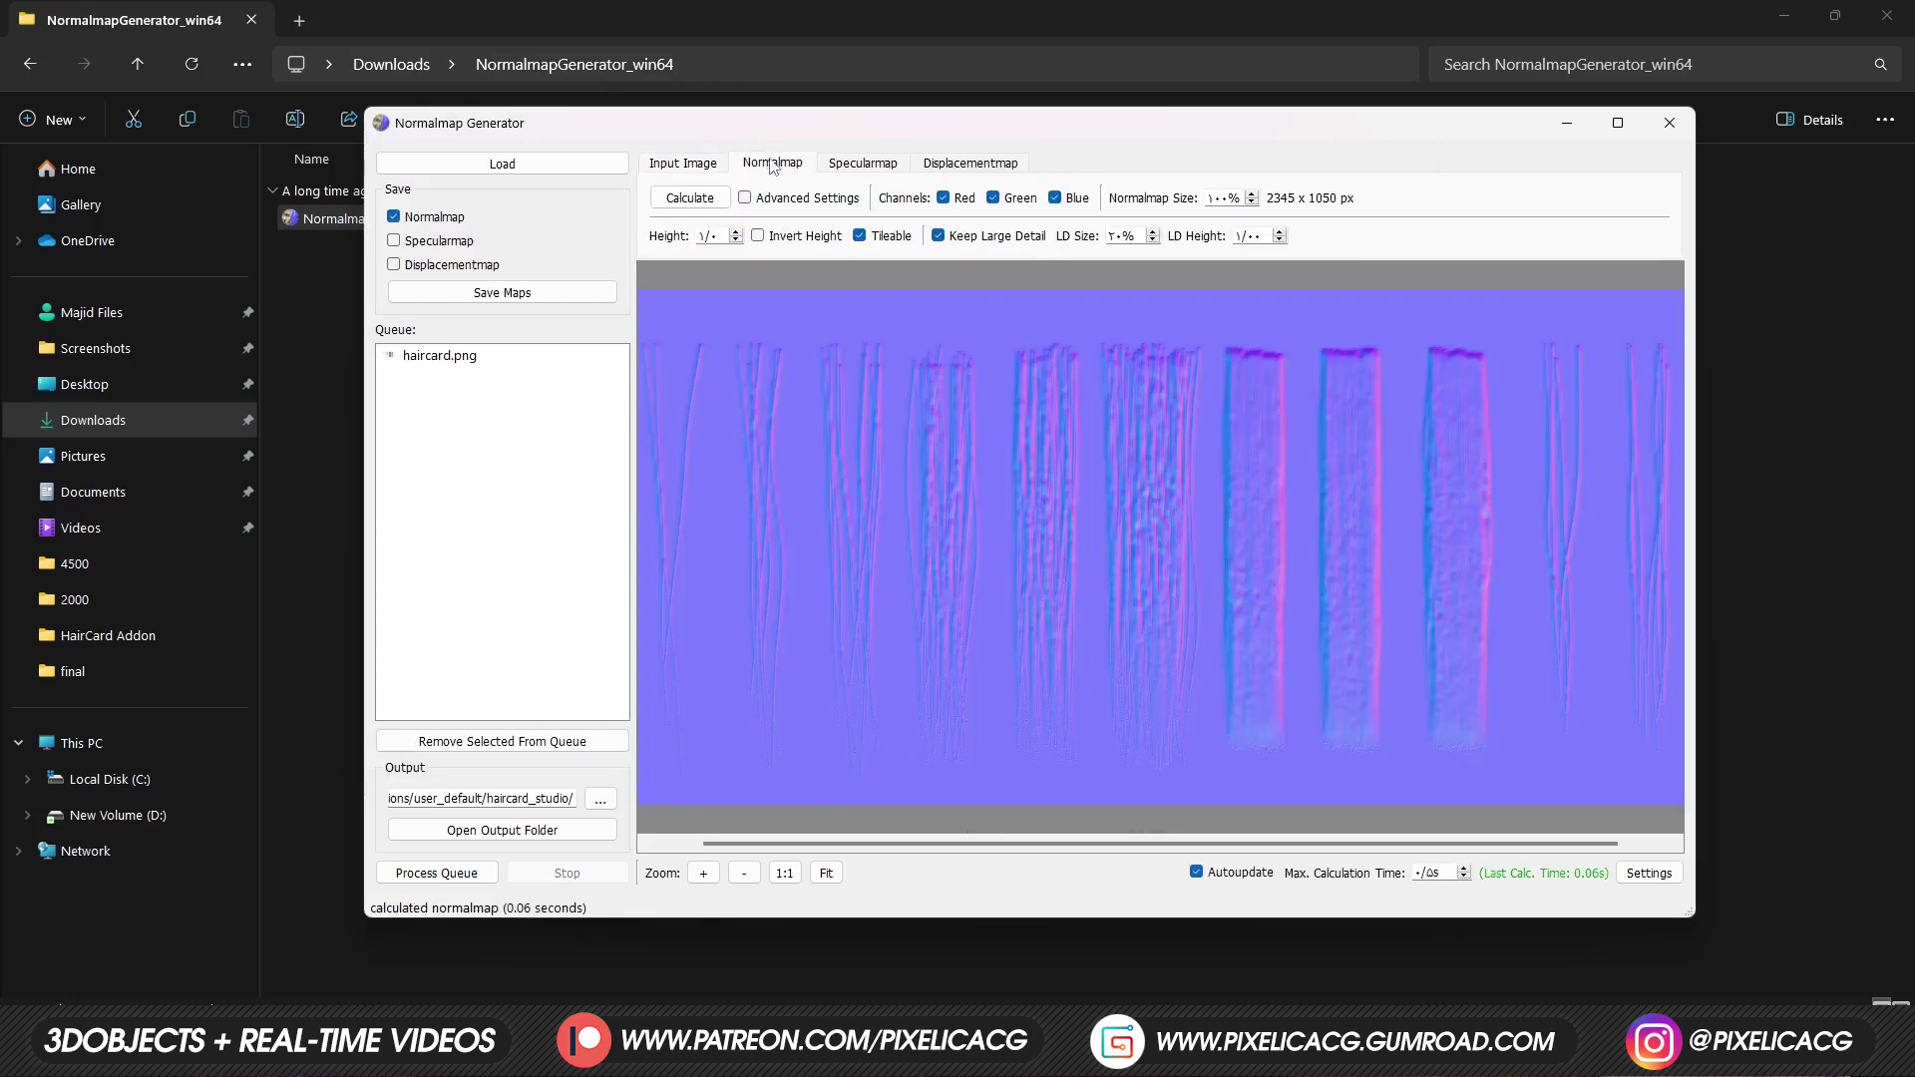
Turn off Keep Large Detail for the normal map and save the map as haircardnormal_normal.png.
{"action": "left_click", "coordinate": [938, 236]}
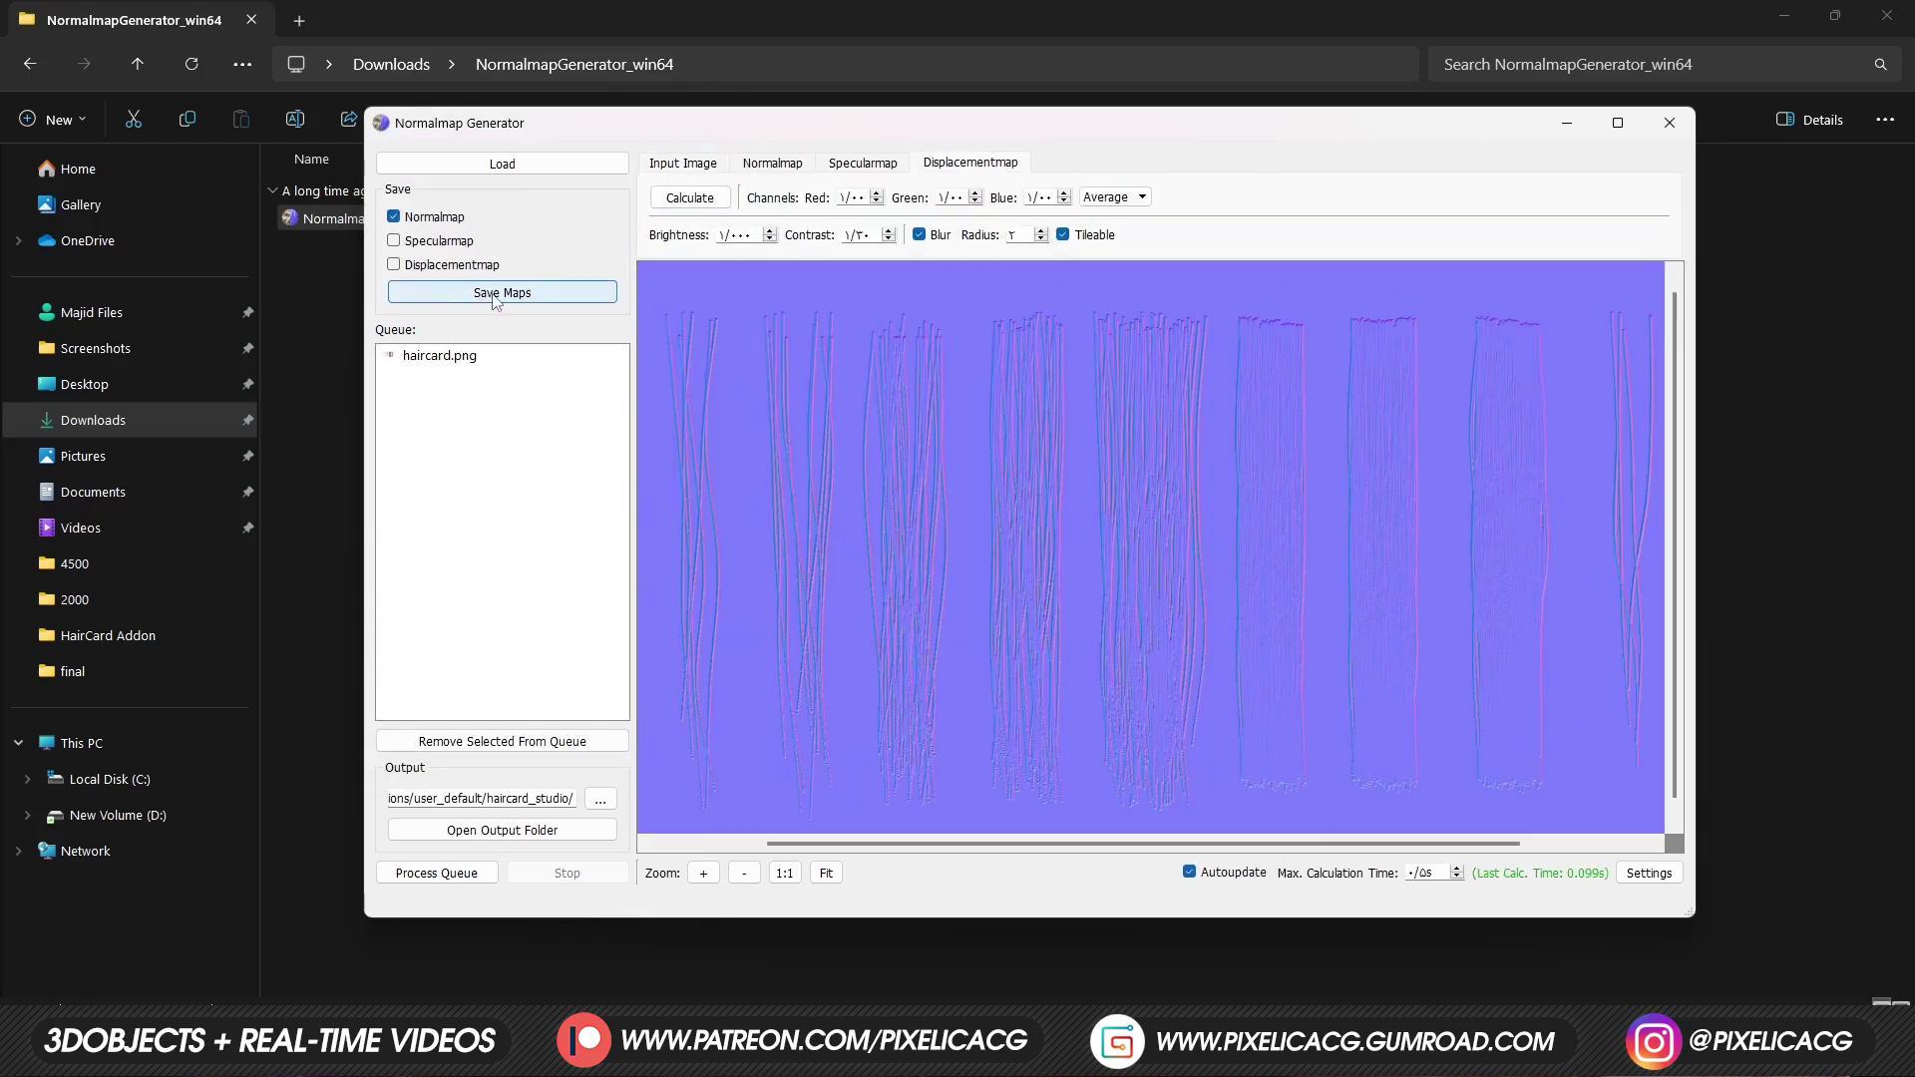
{"action": "left_click", "coordinate": [494, 296]}
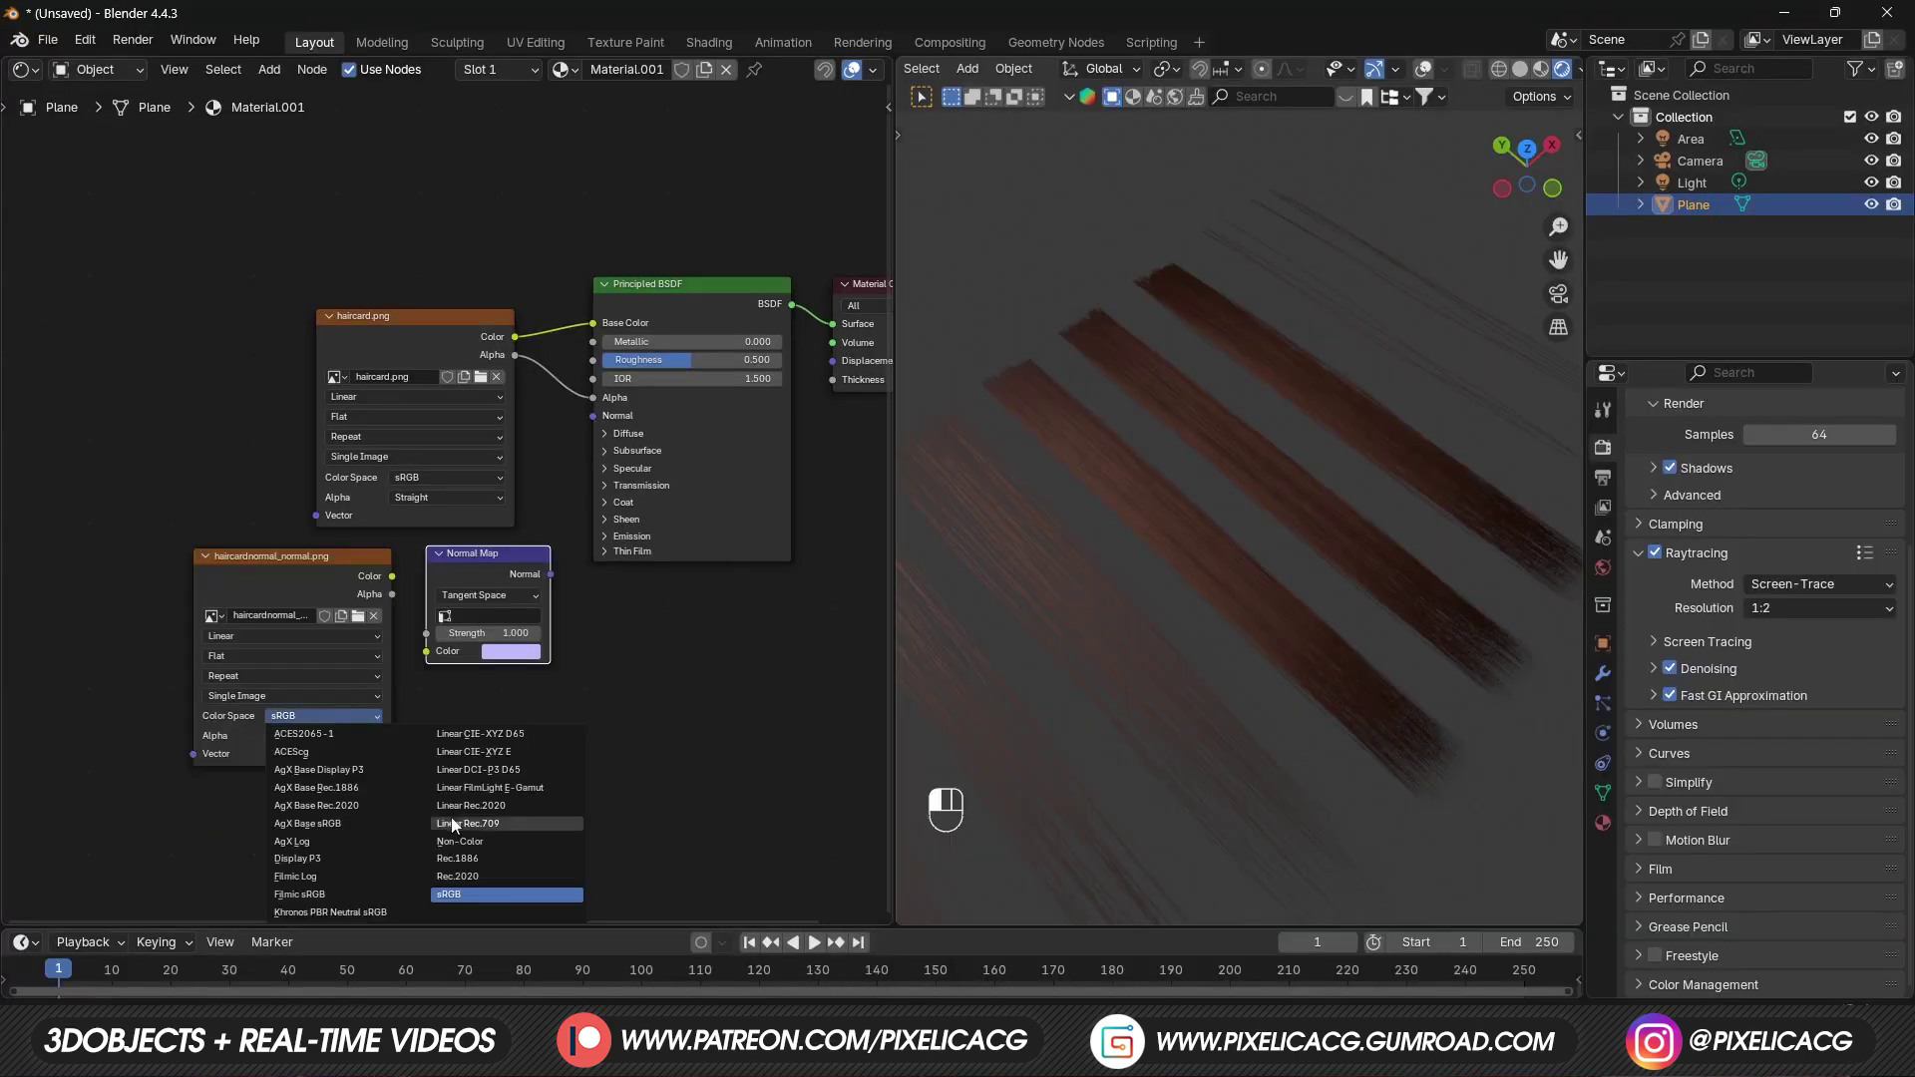
In Blender, set haircardnormal_normal.png to Non-Color and link its color through the Normal Map node to the Principled BSDF's Normal input.
{"action": "left_click_drag", "start_coordinate": [392, 576], "coordinate": [423, 656]}
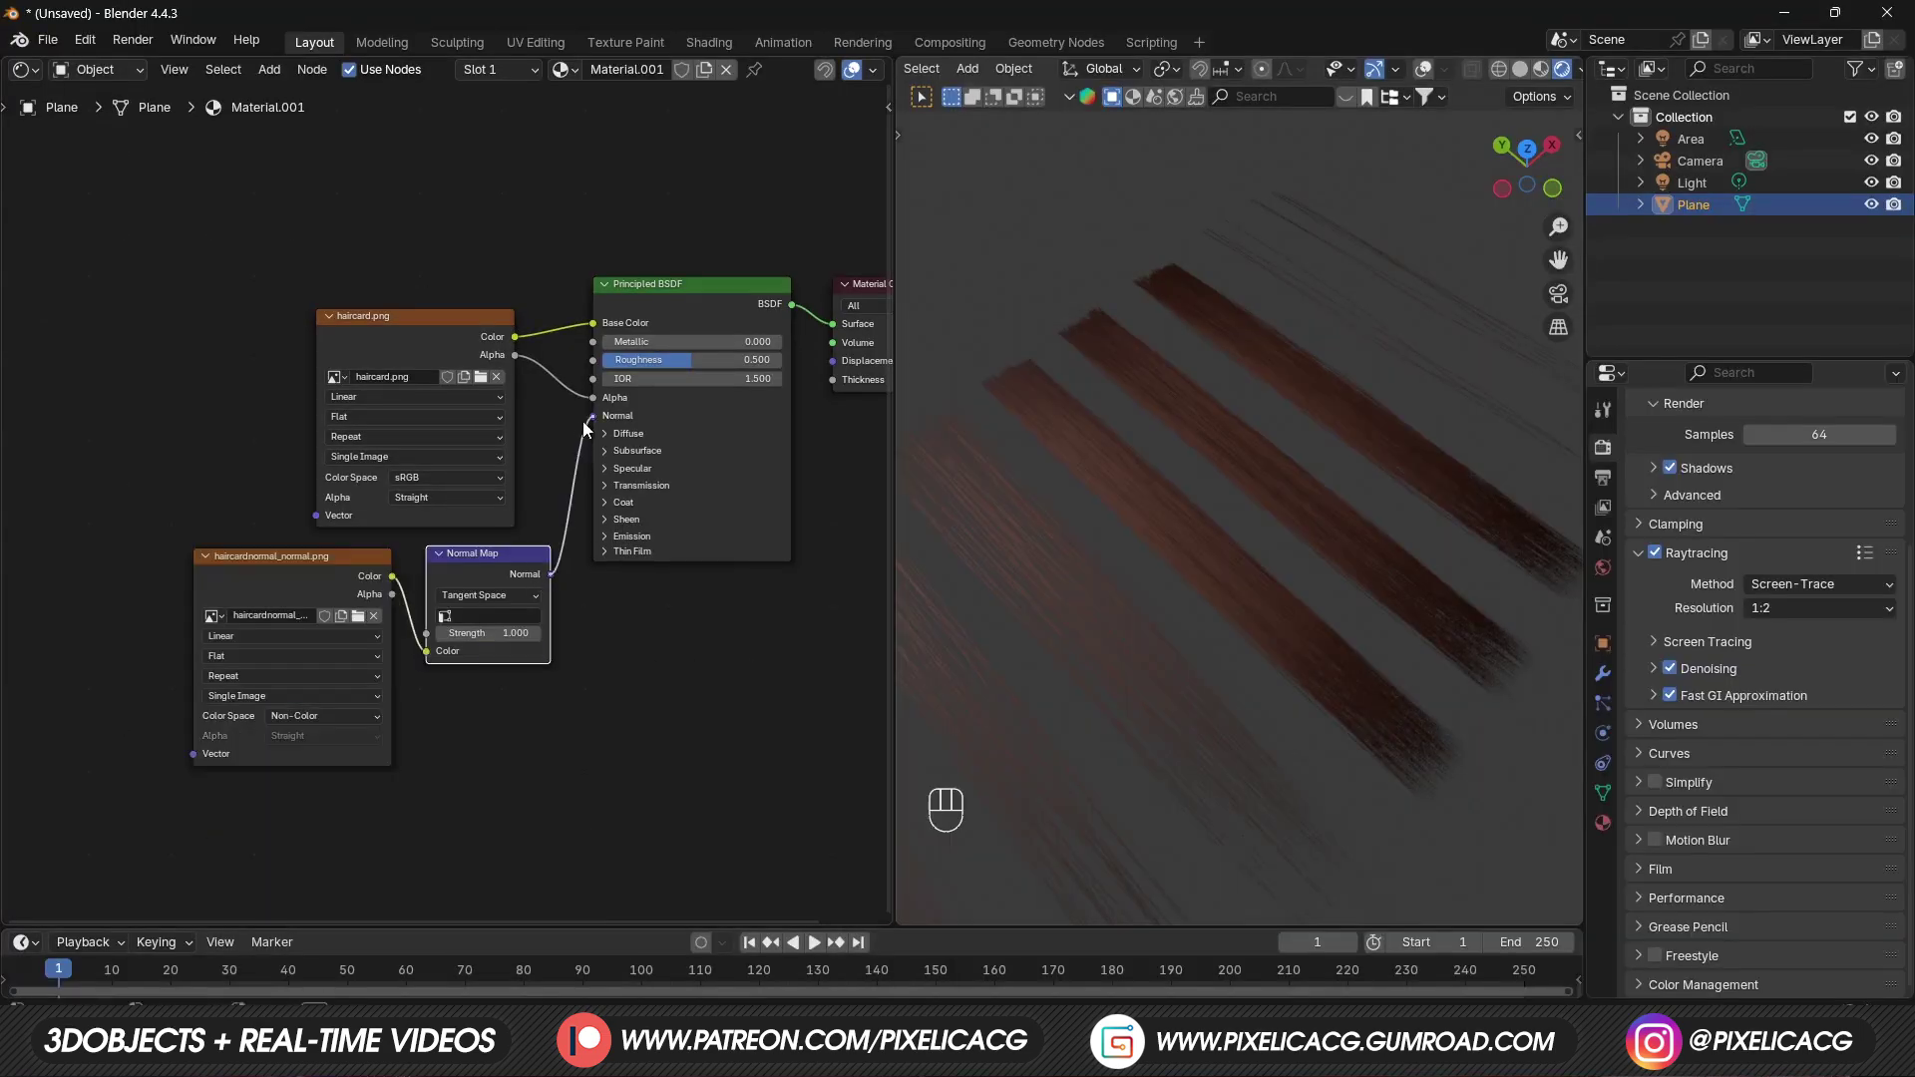
{"action": "left_click_drag", "start_coordinate": [586, 429], "coordinate": [592, 416]}
{"action": "middle_click_drag", "start_coordinate": [1354, 660], "coordinate": [1392, 620]}
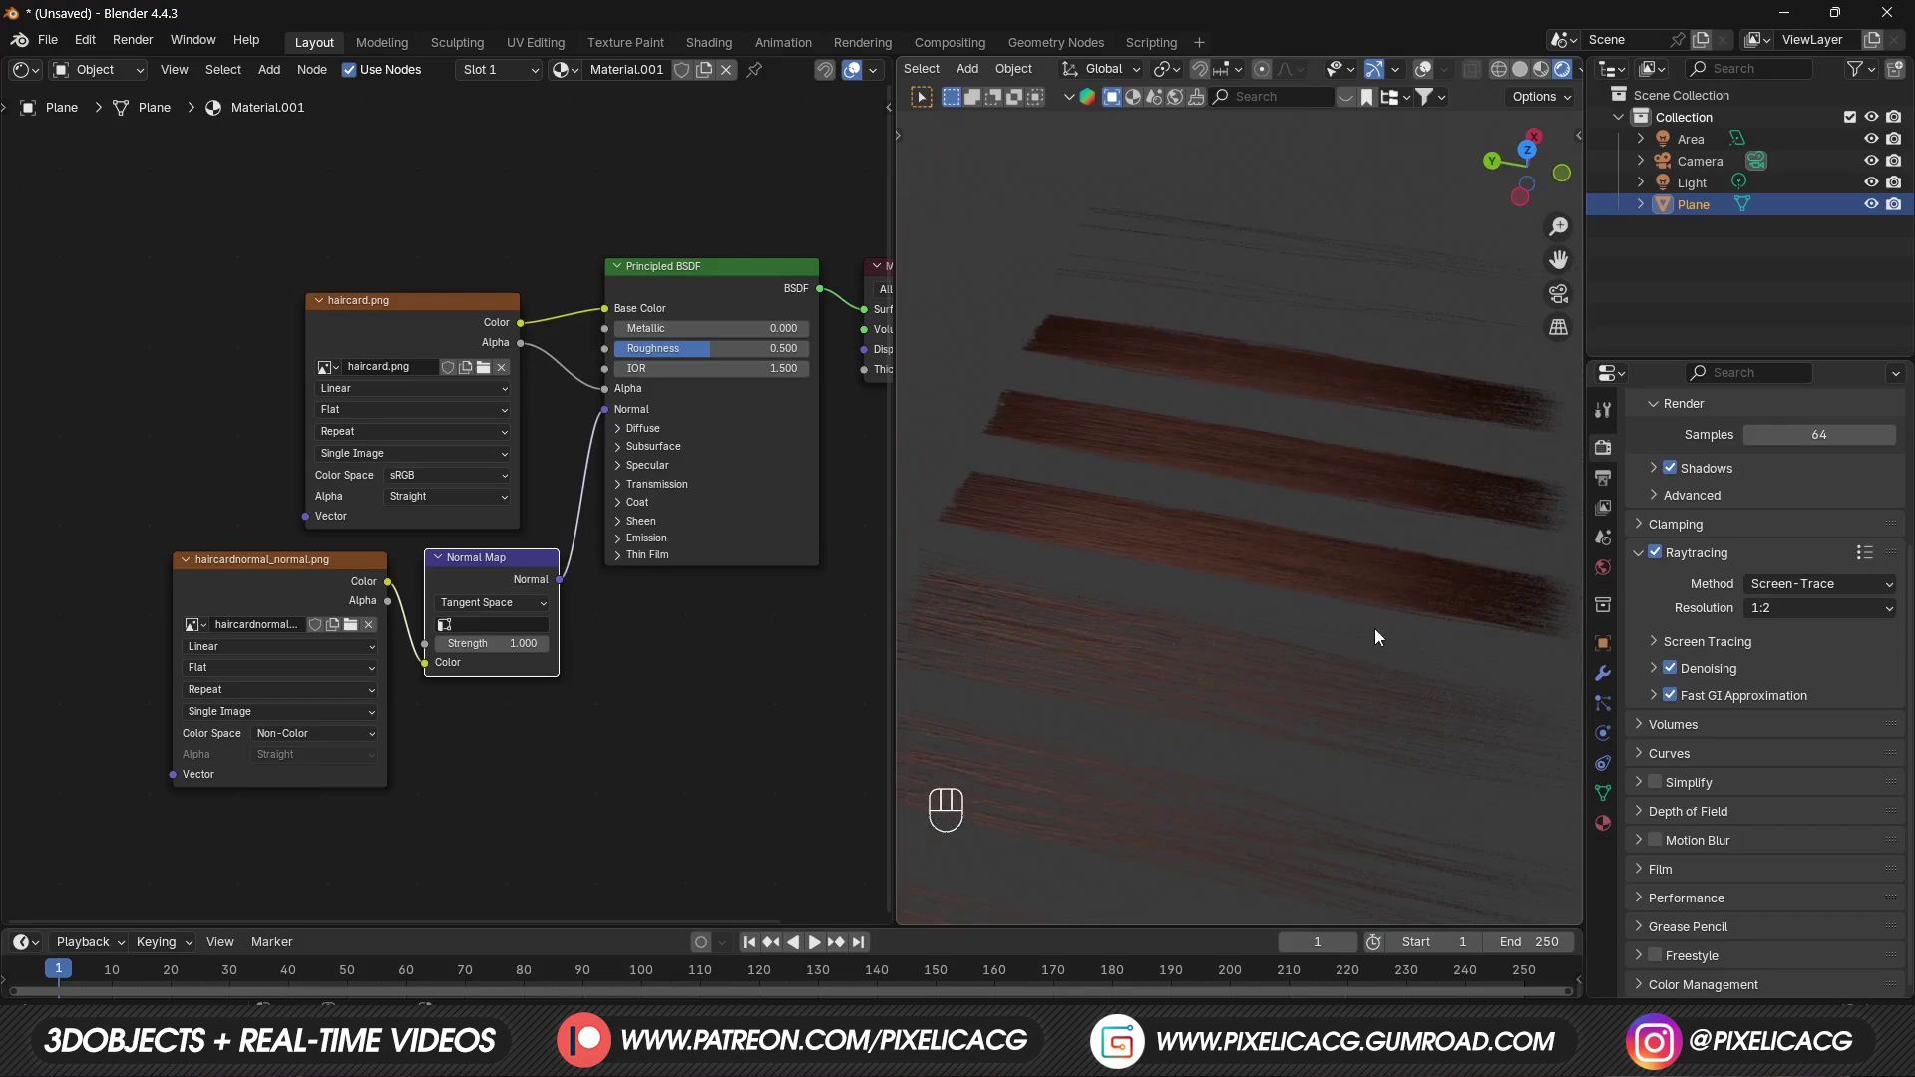
Show the viewport overlays and select the area light above the hair card plane.
{"action": "scroll", "coordinate": [1374, 628], "scroll_direction": "down", "scroll_amount": 6}
{"action": "key", "text": "shift+alt+z"}
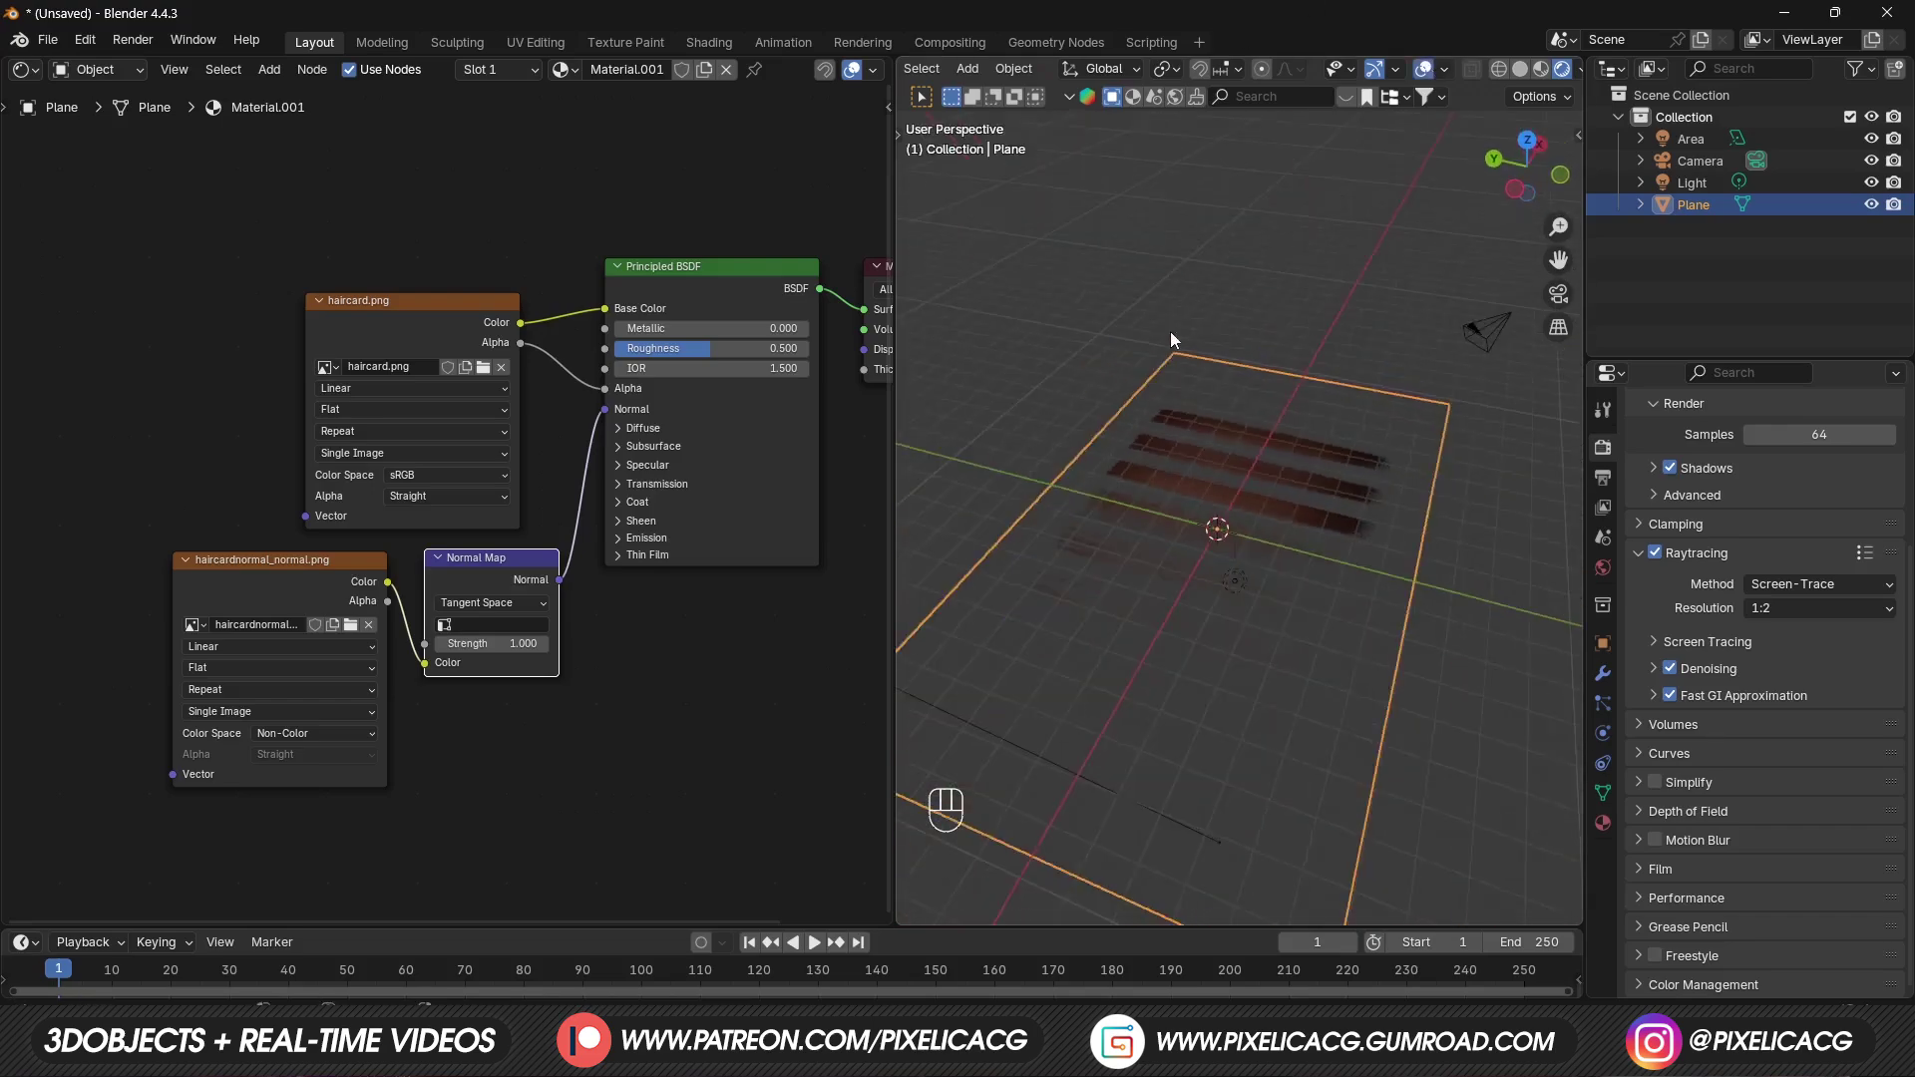
{"action": "middle_click_drag", "start_coordinate": [1171, 338], "coordinate": [1068, 500]}
{"action": "left_click", "coordinate": [1066, 501]}
{"action": "scroll", "coordinate": [1077, 591], "scroll_direction": "up", "scroll_amount": 2}
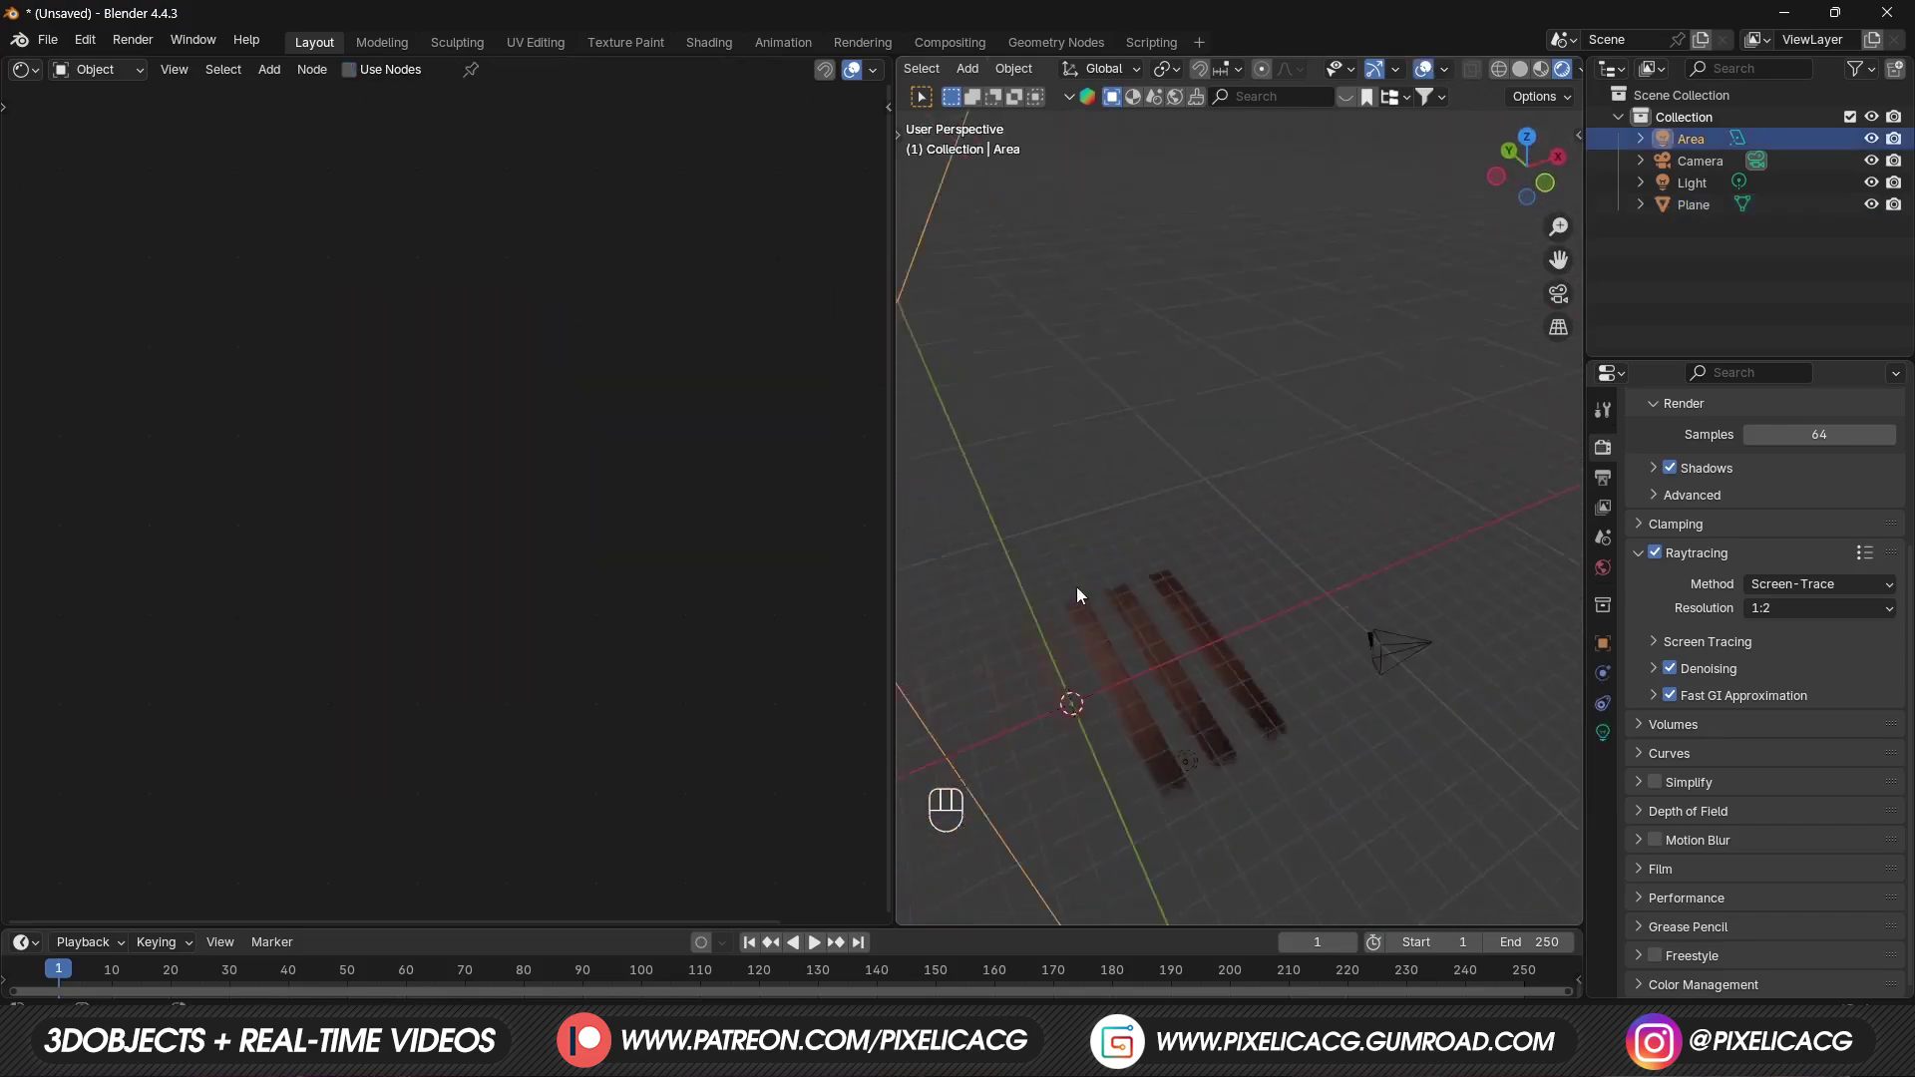
{"action": "middle_click_drag", "start_coordinate": [1075, 586], "coordinate": [1211, 519], "text": "shift"}
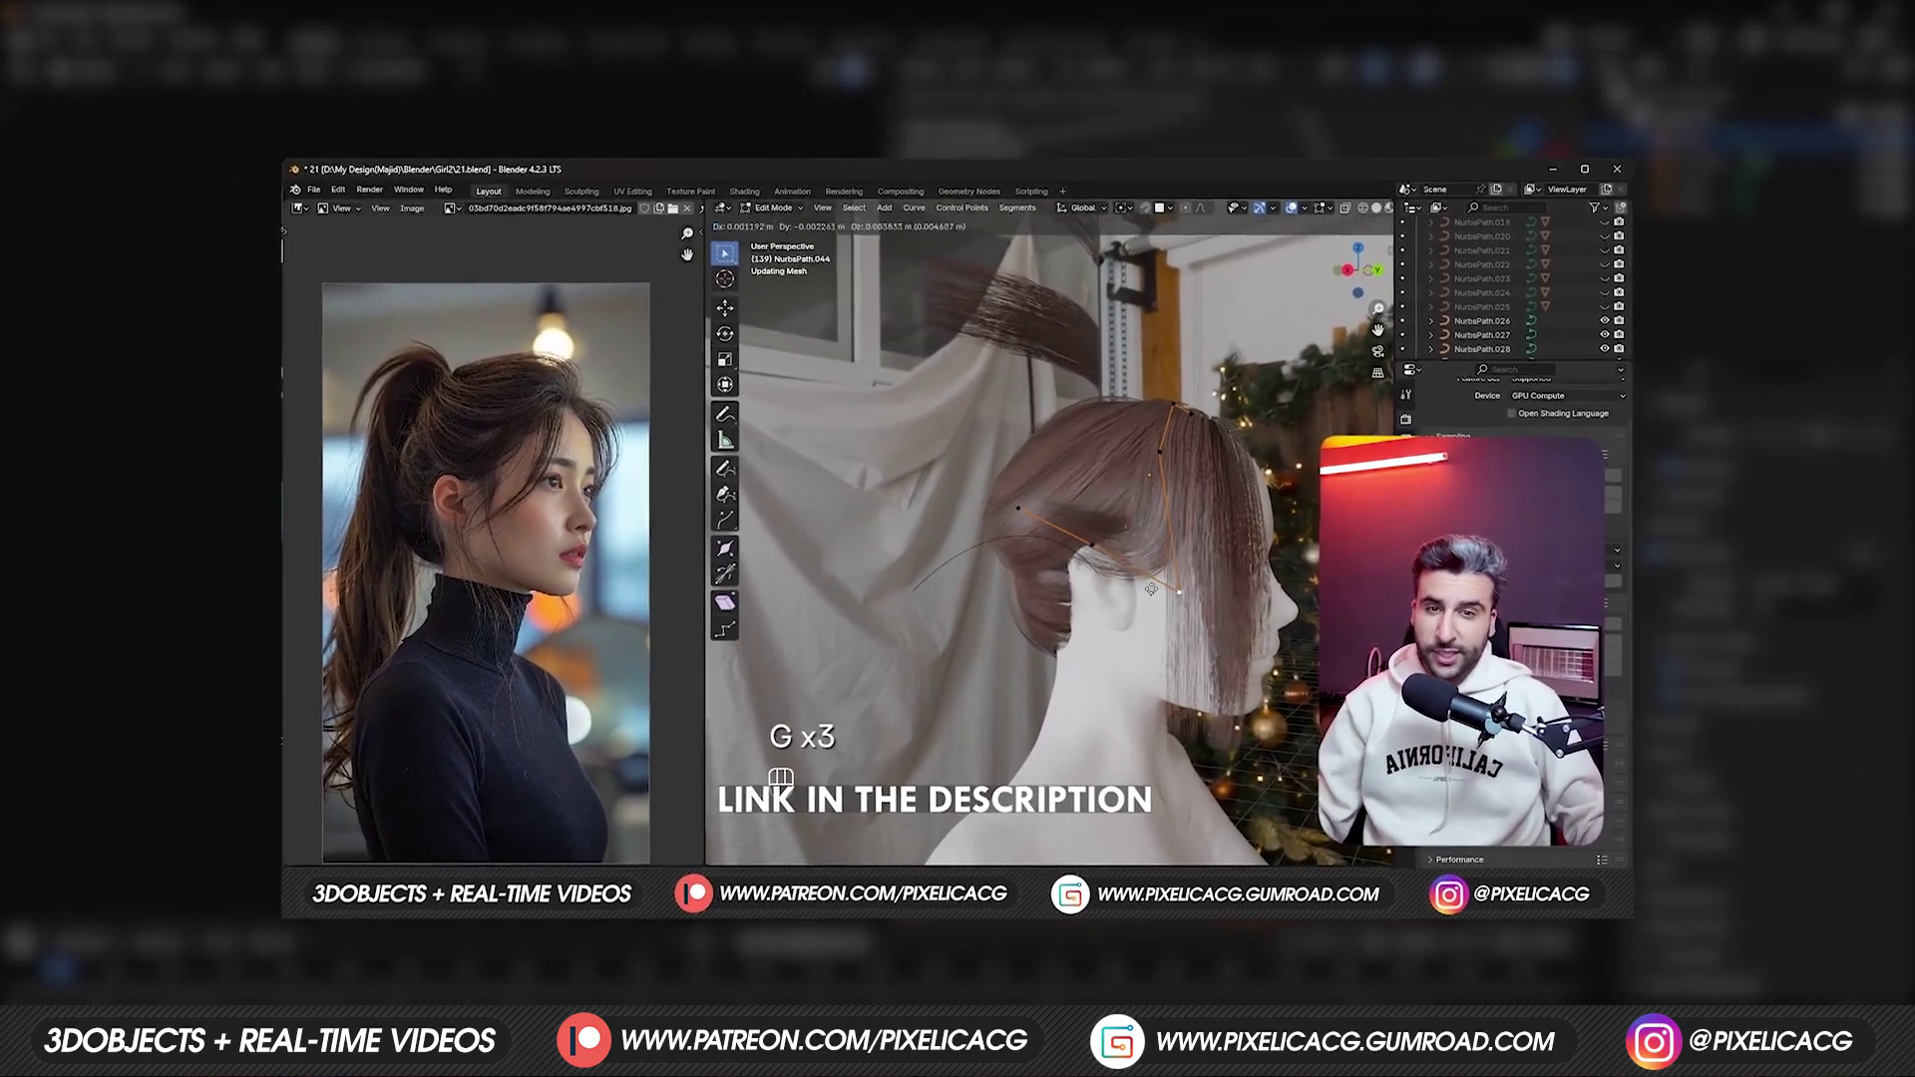
{"action": "key", "text": "alt+s"}
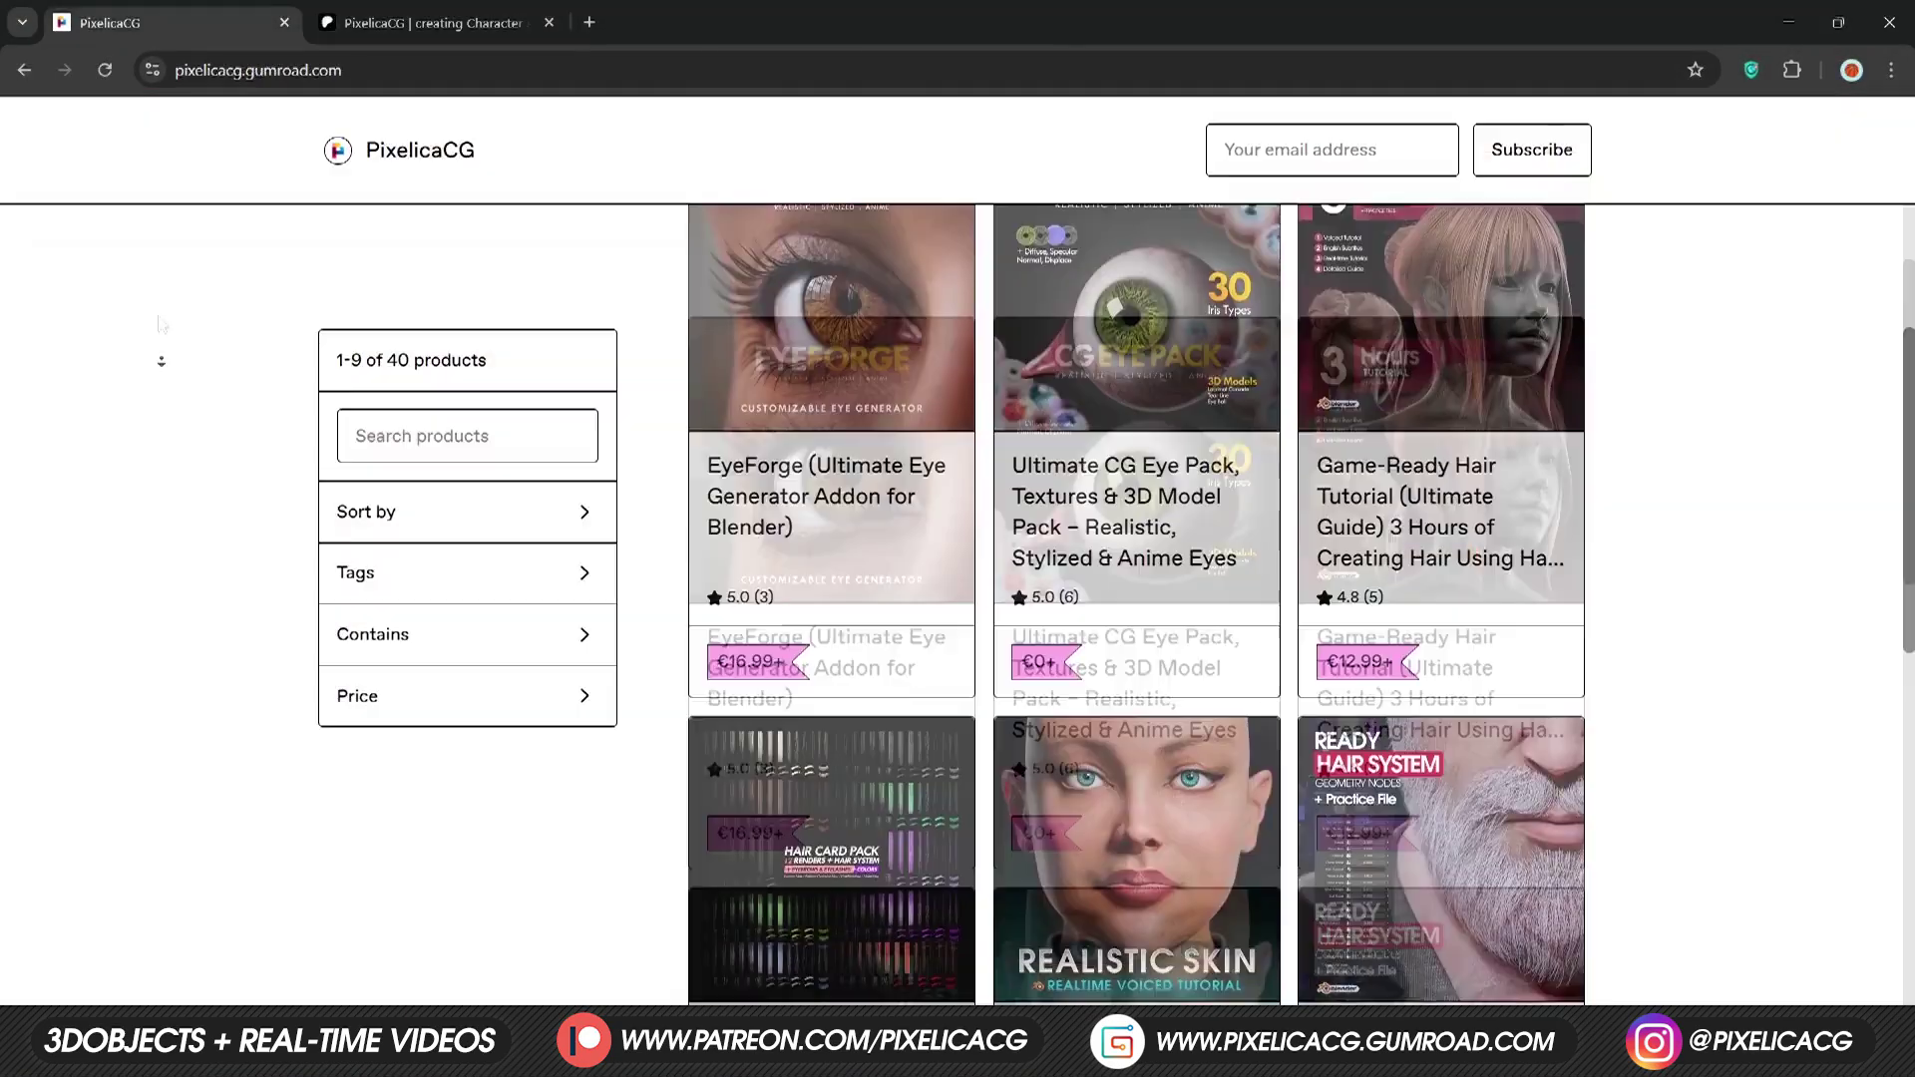
{"action": "scroll", "coordinate": [161, 362], "scroll_direction": "down", "scroll_amount": 8}
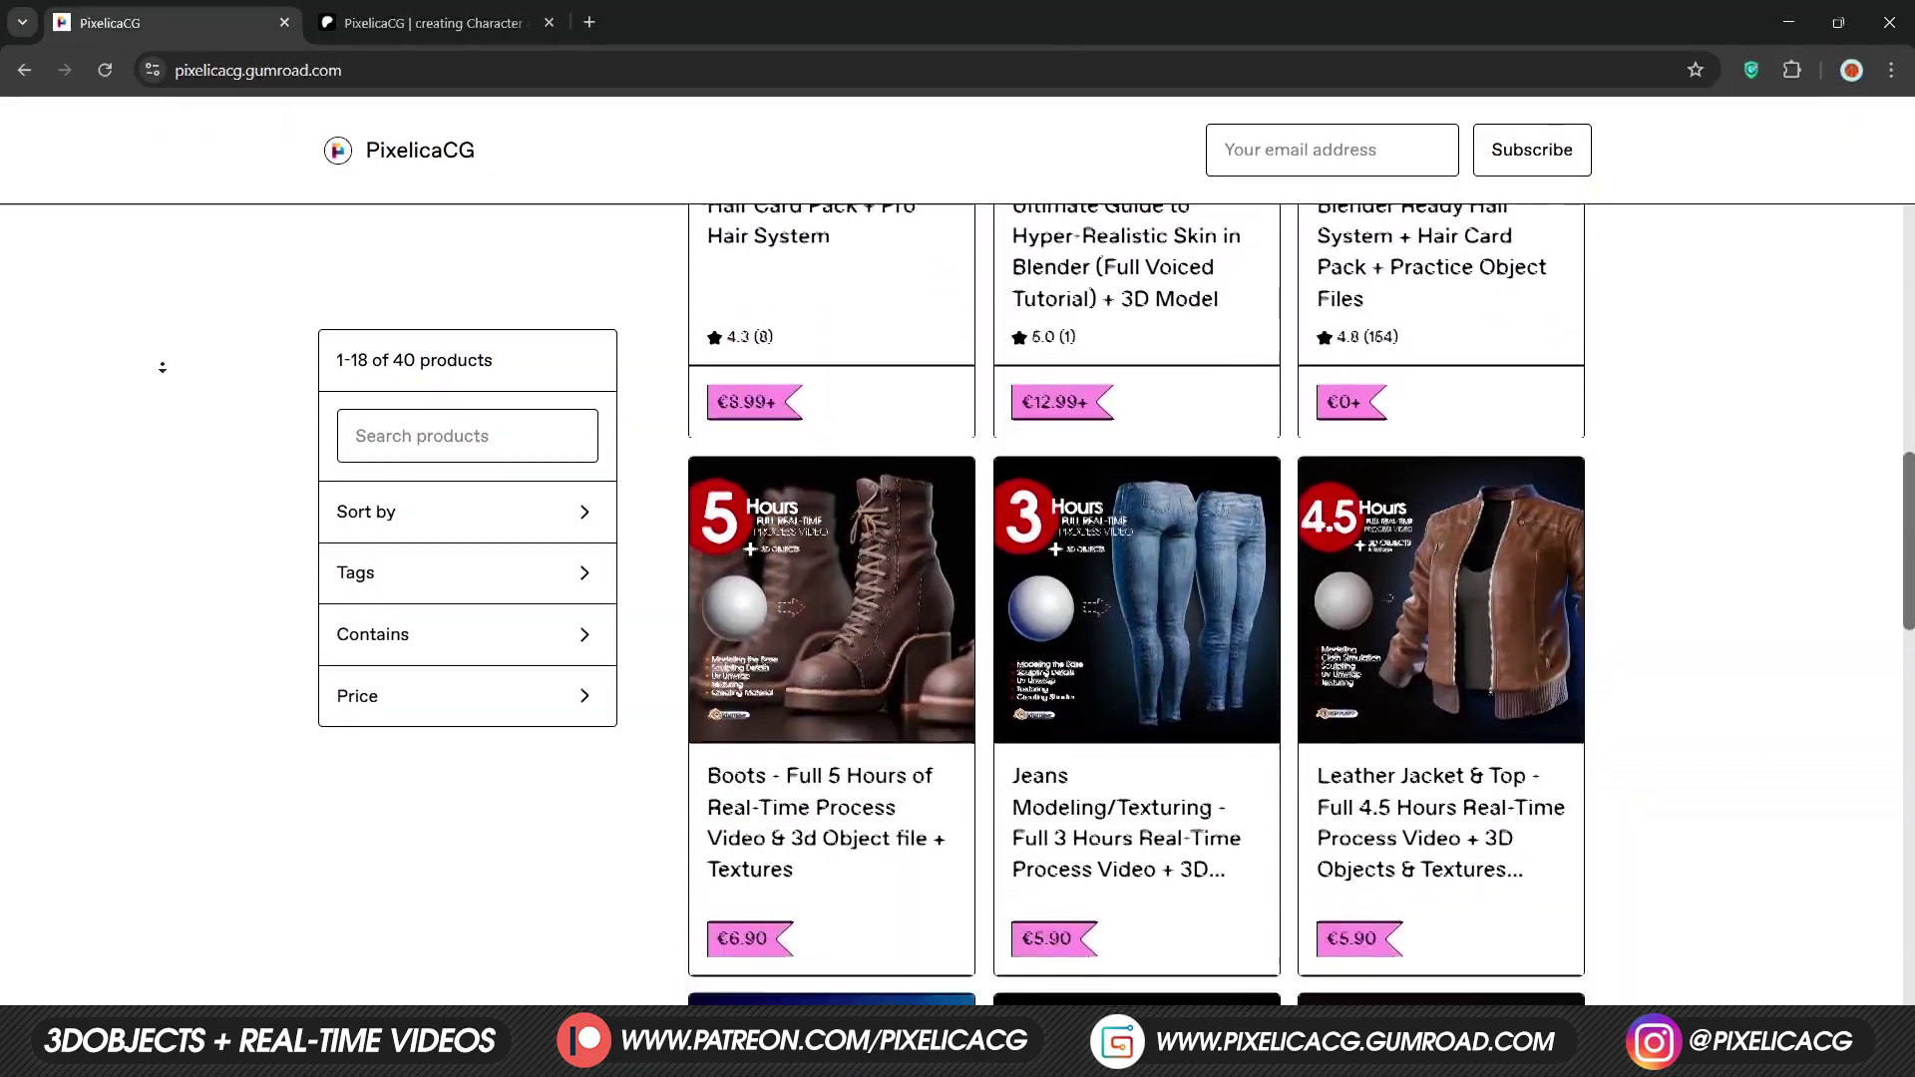
{"action": "scroll", "coordinate": [161, 367], "scroll_direction": "down", "scroll_amount": 6}
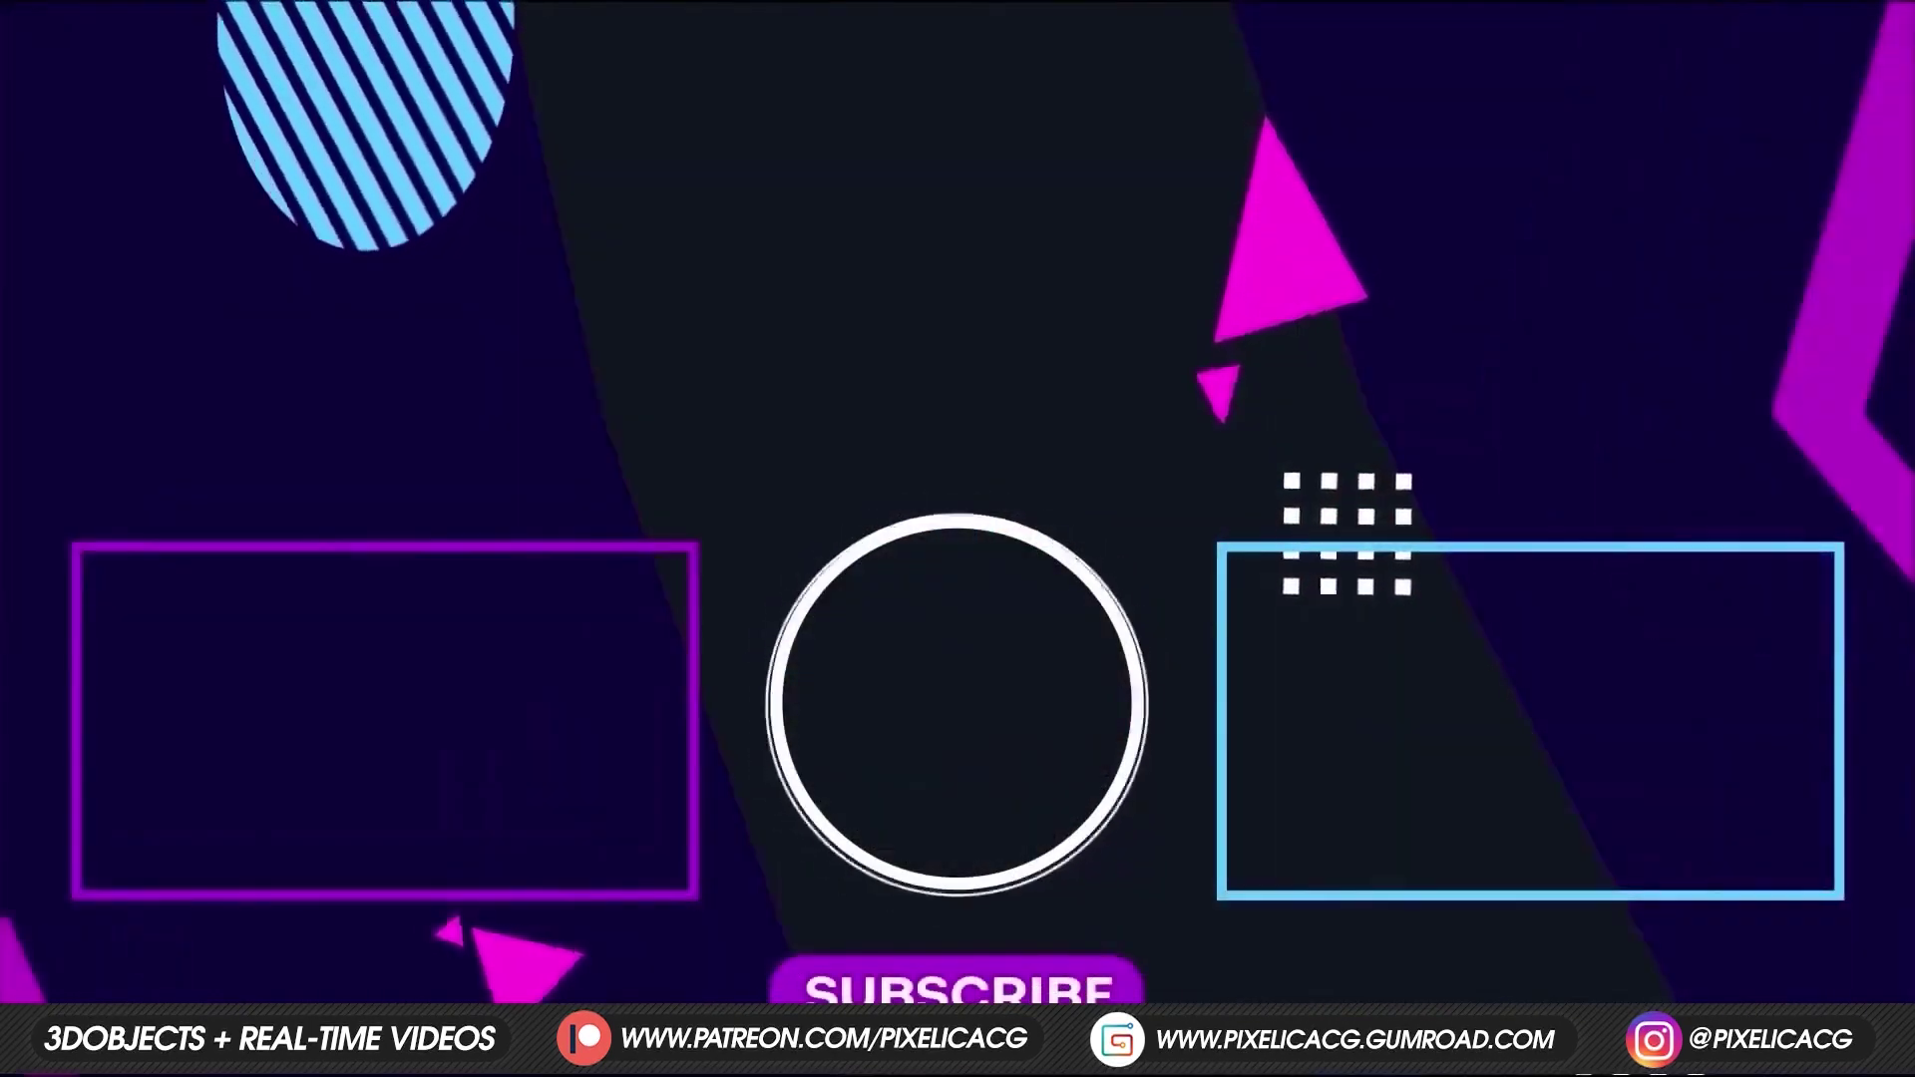